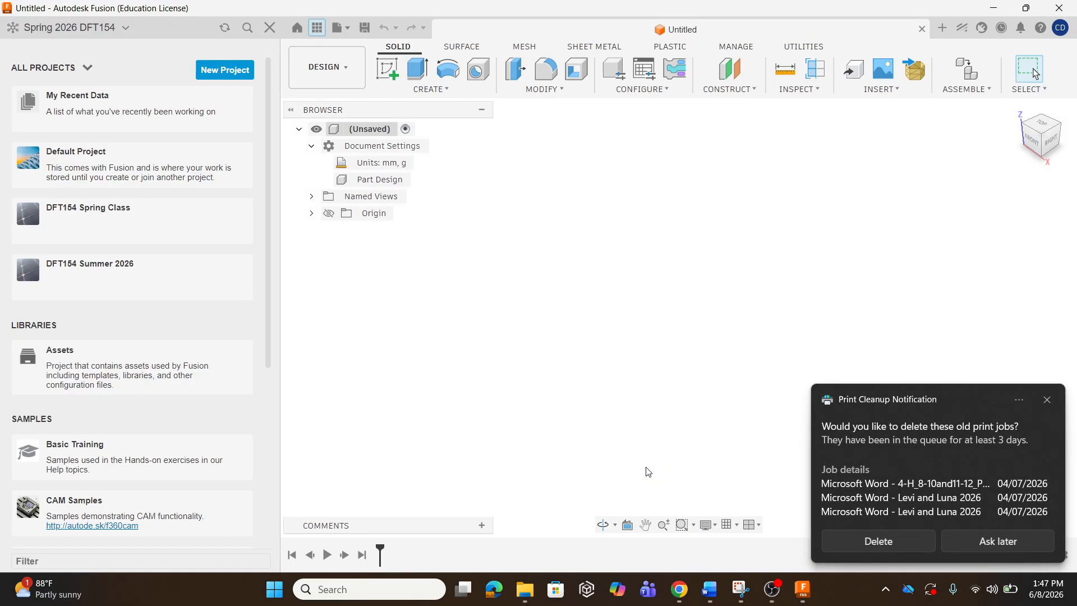
# Dismiss the Print Cleanup notification, then close the Data Panel and reopen it.
pyautogui.click(1046, 399)
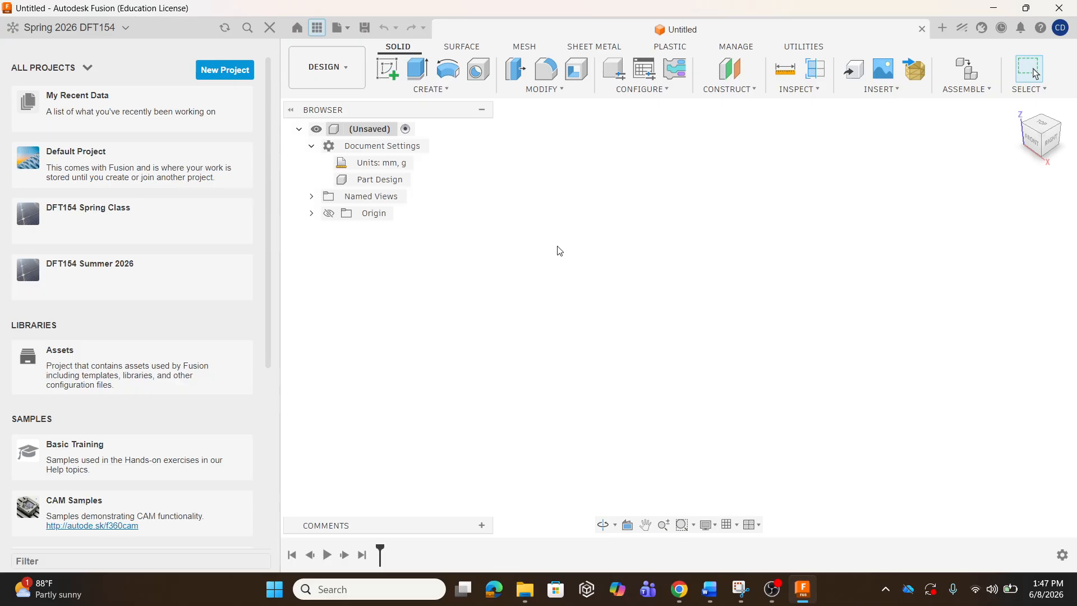
pyautogui.click(317, 30)
pyautogui.click(37, 29)
# Set the Display Settings graphics preset to Performance.
pyautogui.click(711, 526)
pyautogui.moveTo(768, 392)
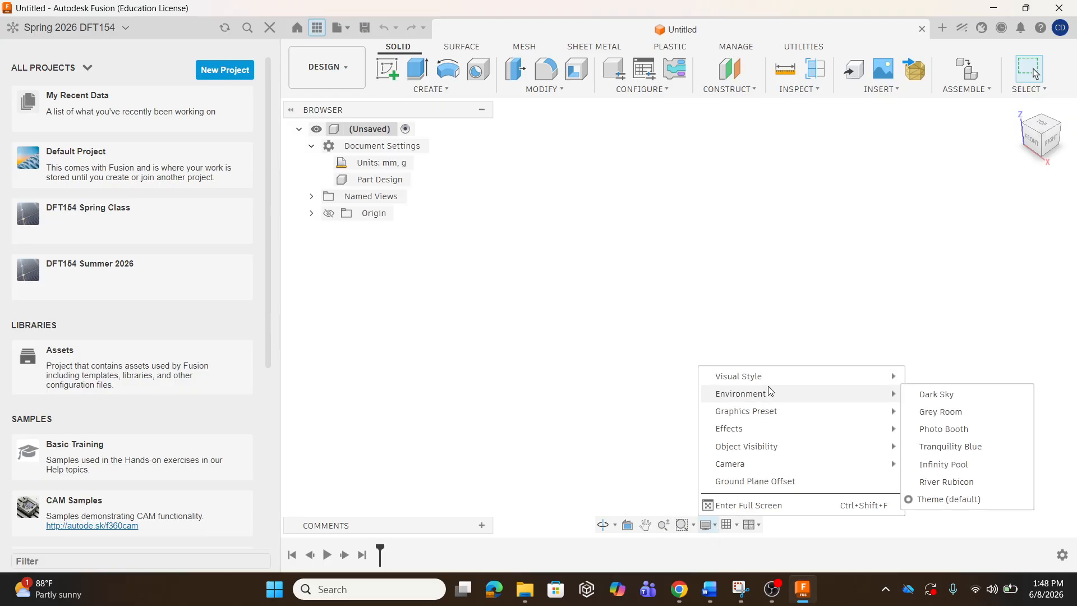
pyautogui.moveTo(794, 455)
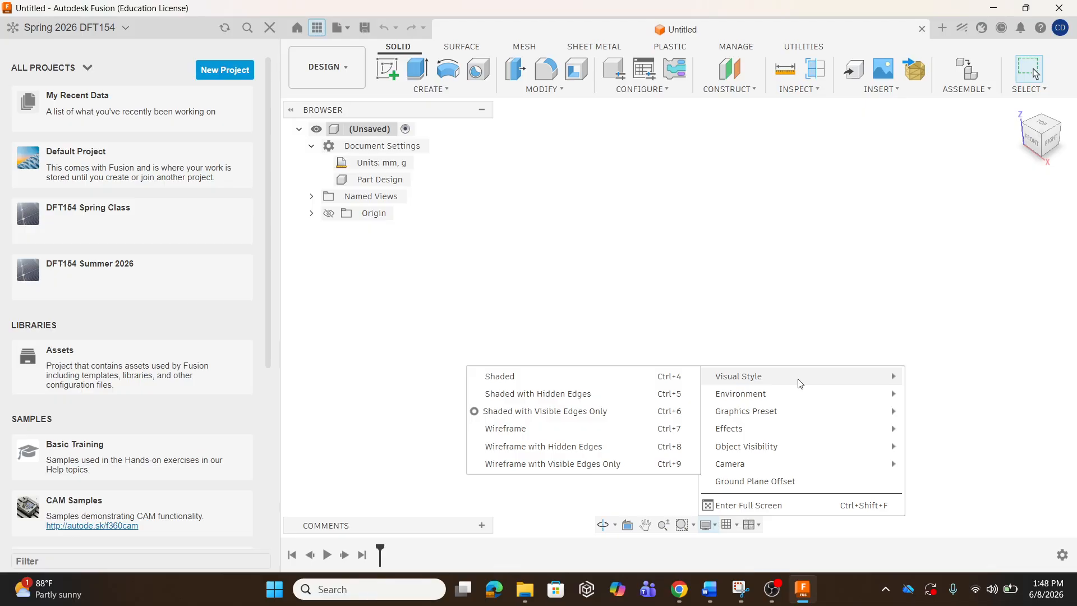
pyautogui.moveTo(813, 420)
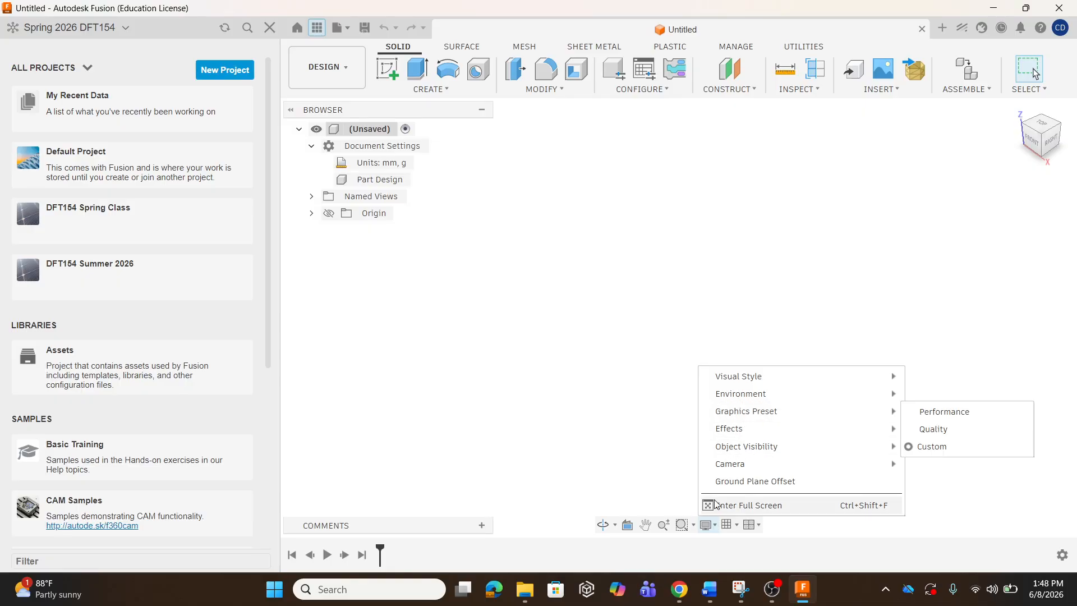
pyautogui.click(715, 528)
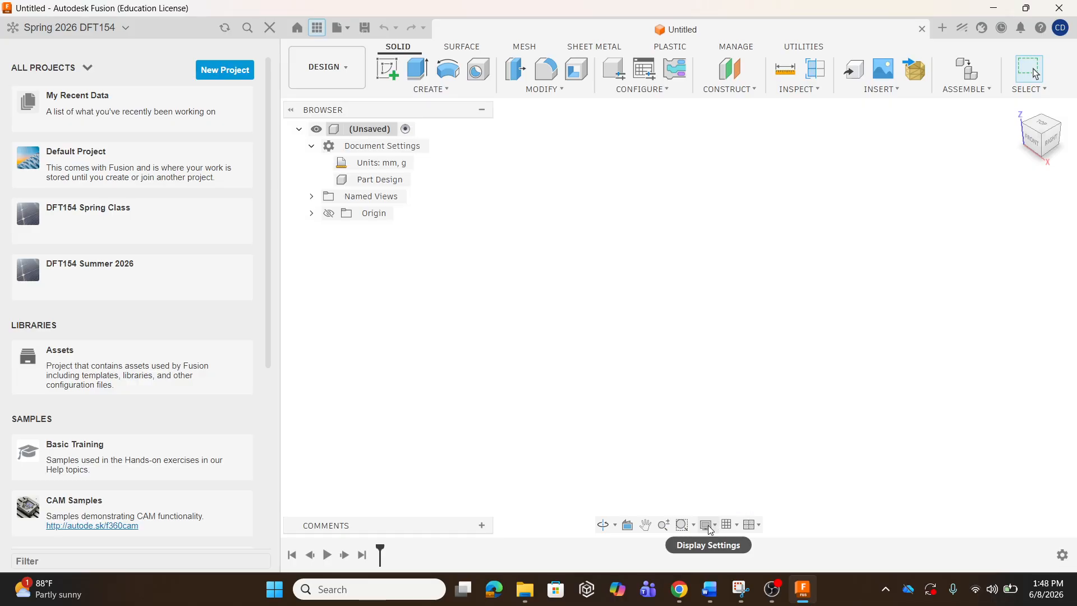
pyautogui.click(710, 529)
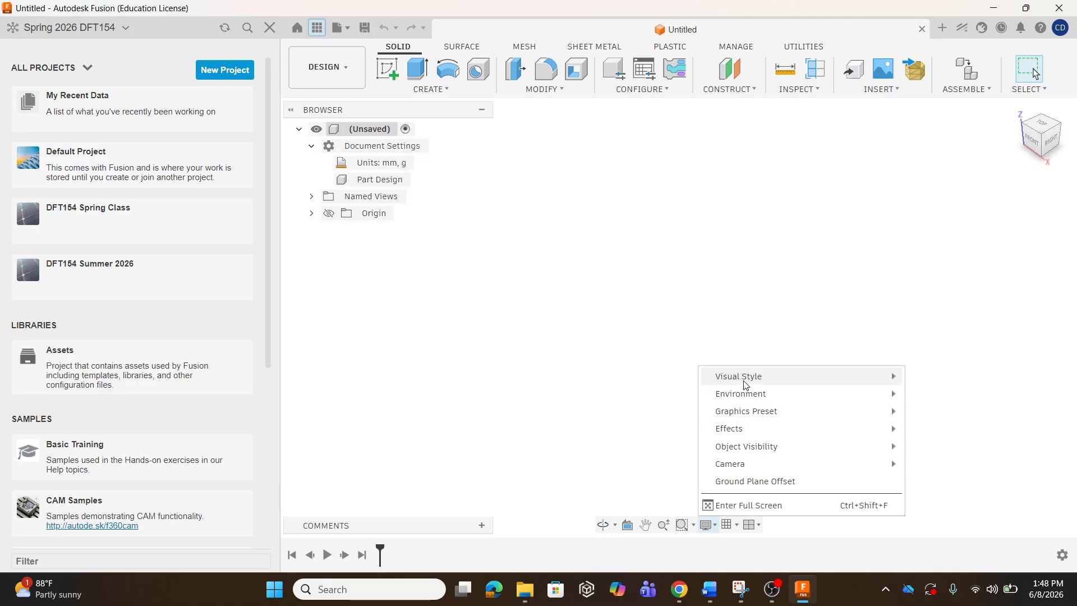
pyautogui.moveTo(749, 414)
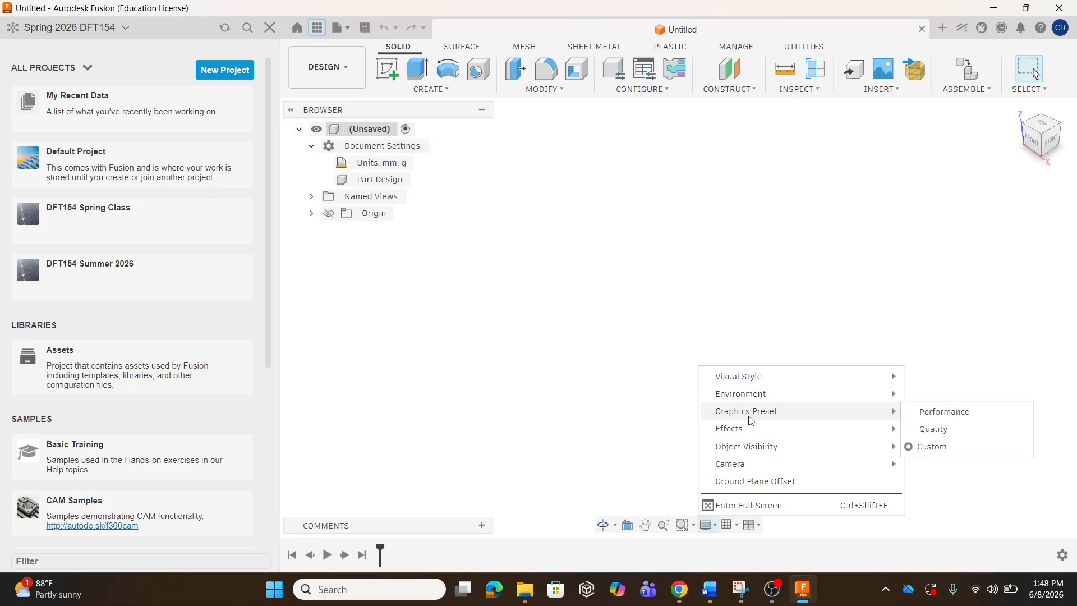
pyautogui.click(940, 412)
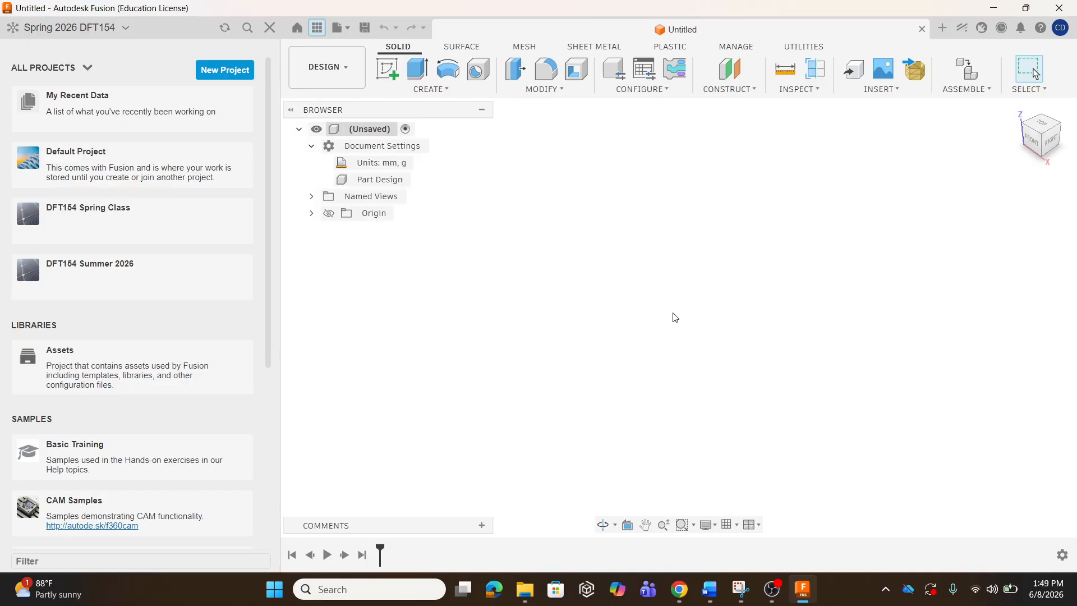
# Open Preferences from the account menu, browse General, API, Design and Configurations, and end on Drawing.
pyautogui.click(1061, 31)
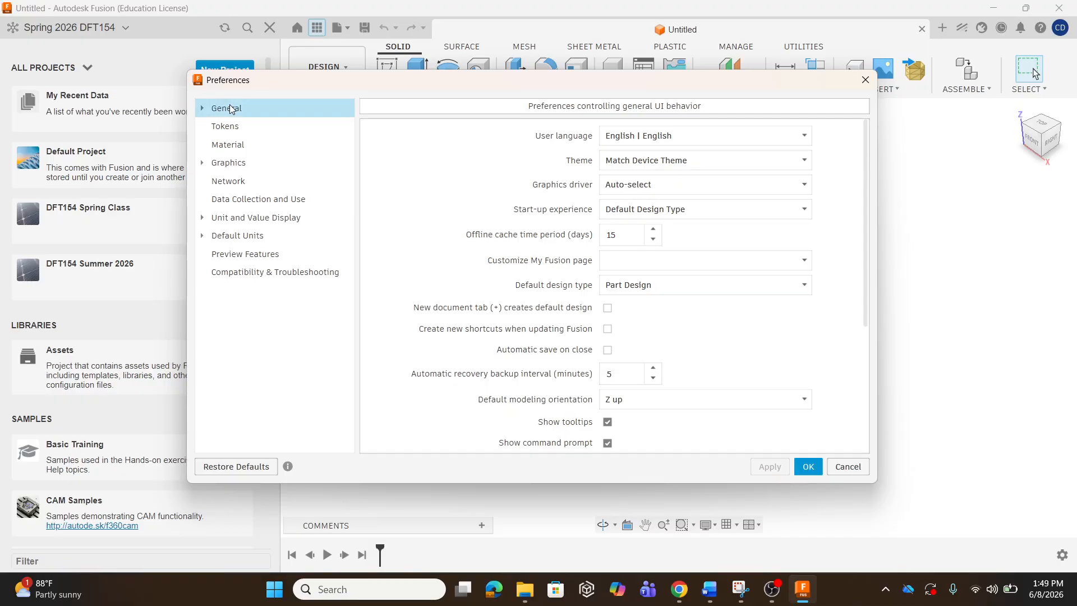
pyautogui.click(203, 108)
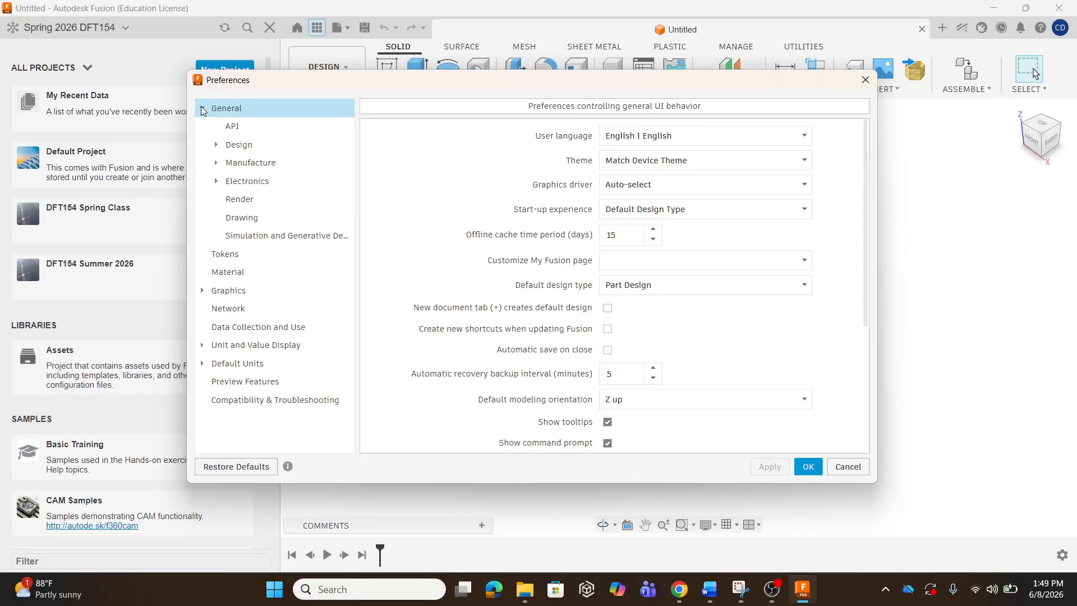
pyautogui.click(233, 129)
pyautogui.click(235, 145)
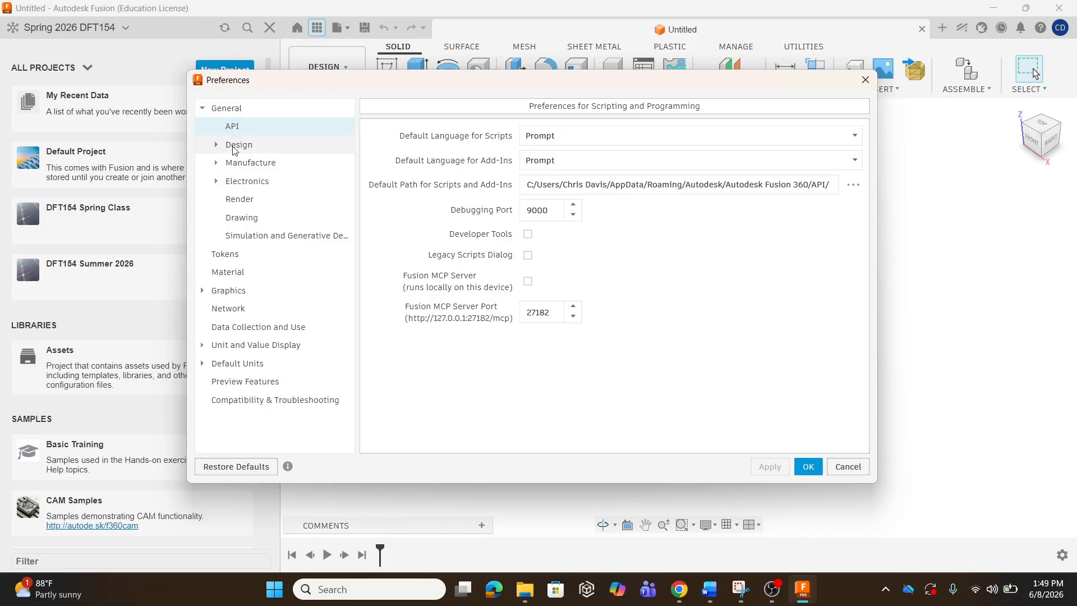
pyautogui.click(216, 145)
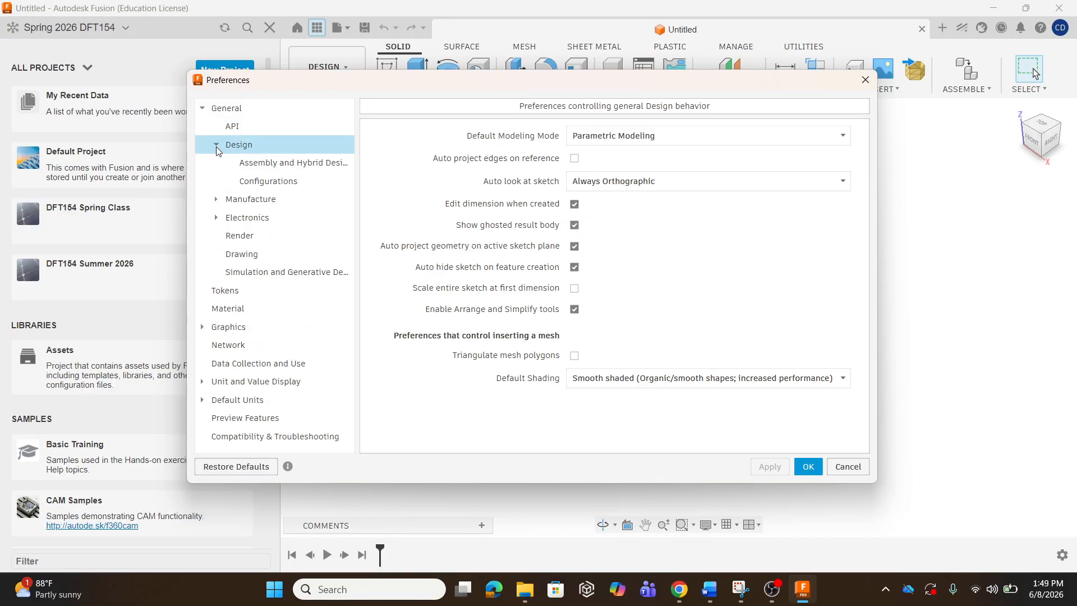
pyautogui.click(276, 180)
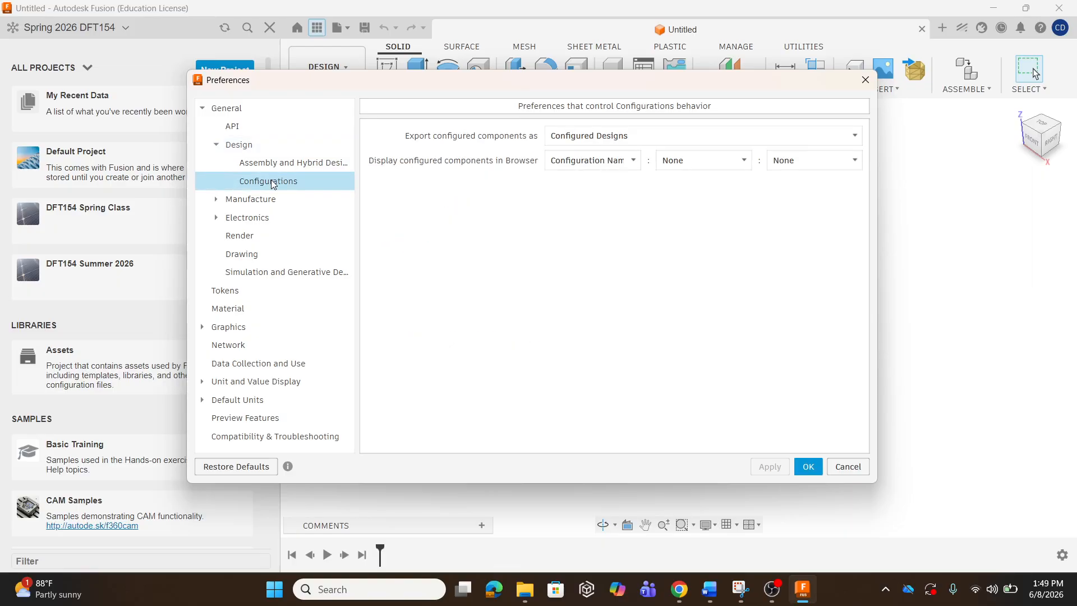
pyautogui.click(241, 145)
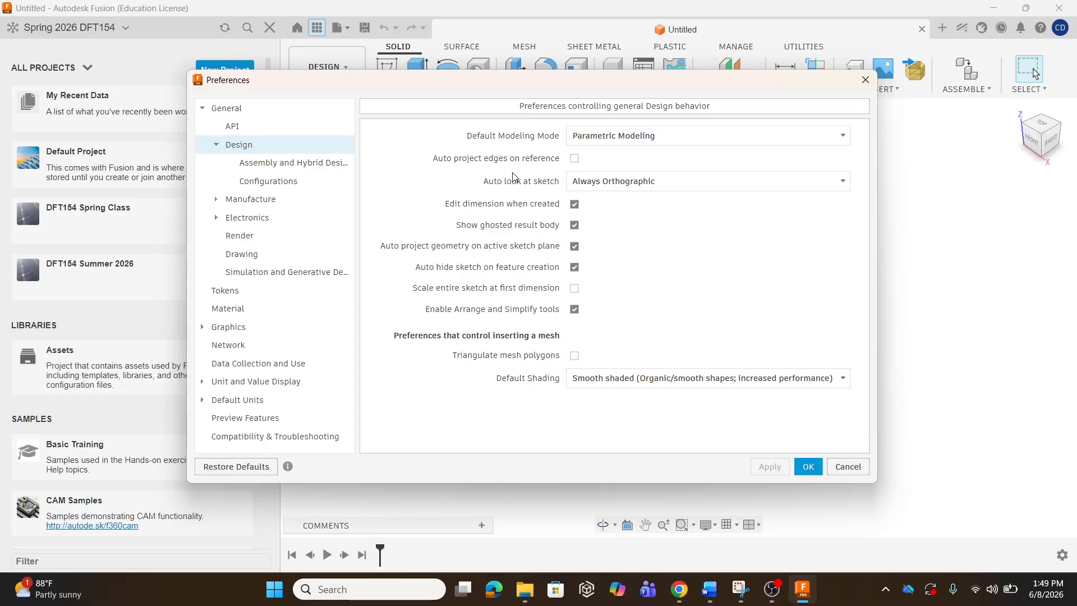
pyautogui.click(216, 145)
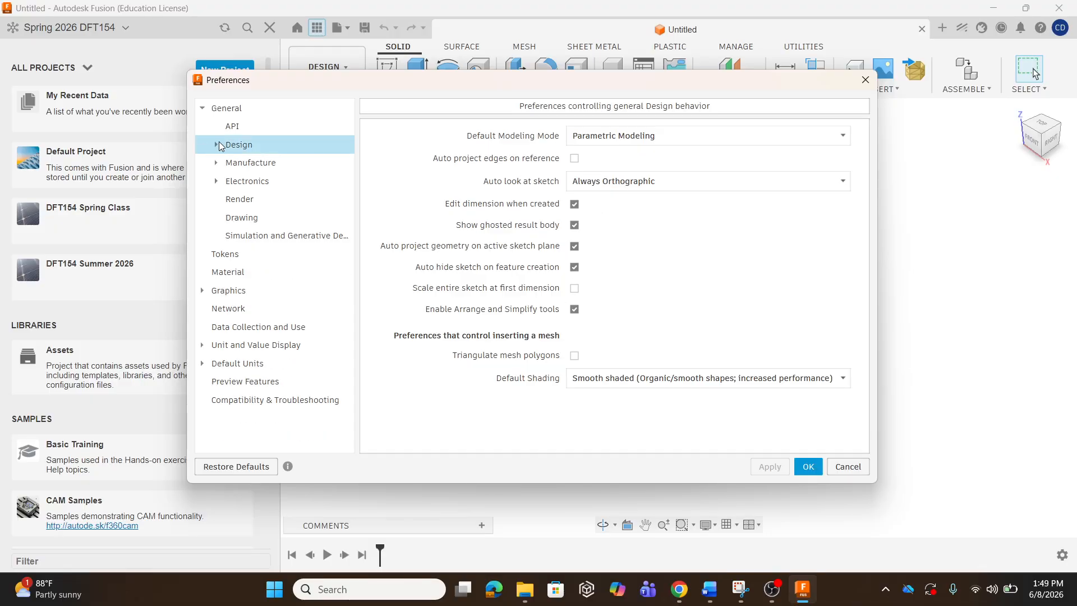
pyautogui.click(226, 222)
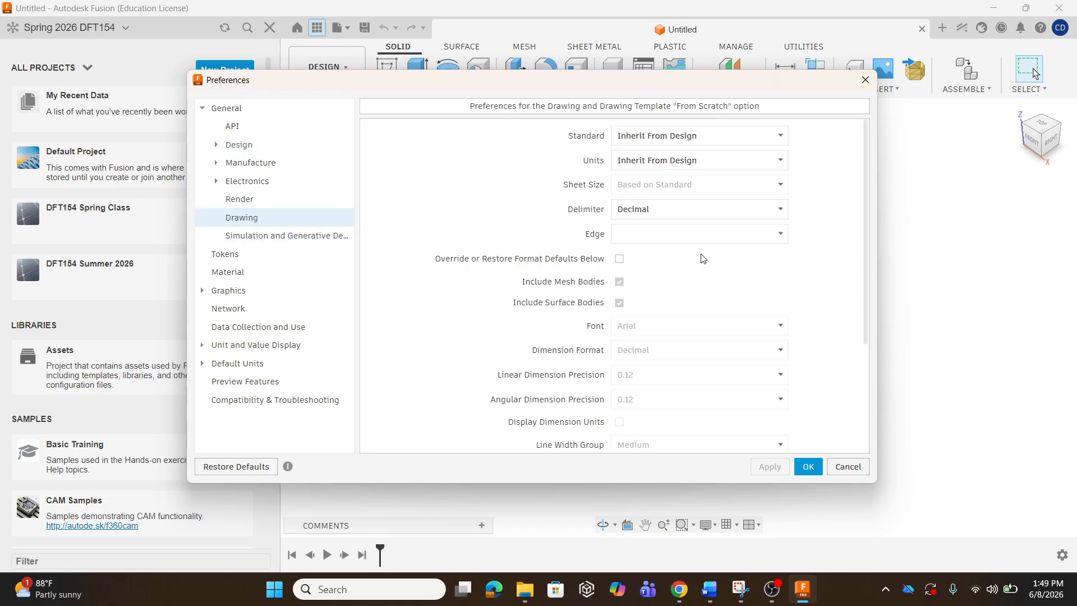
pyautogui.scroll(-3, 703, 258)
pyautogui.scroll(3, 702, 258)
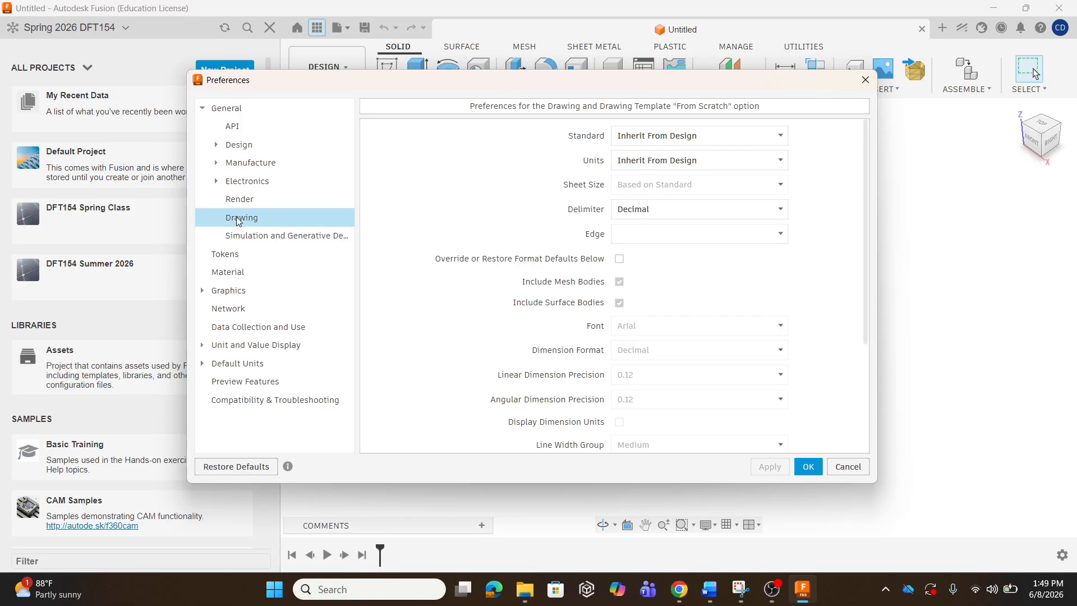
# Confirm the Default Units for new designs are mm and g, then select the General page.
pyautogui.click(203, 290)
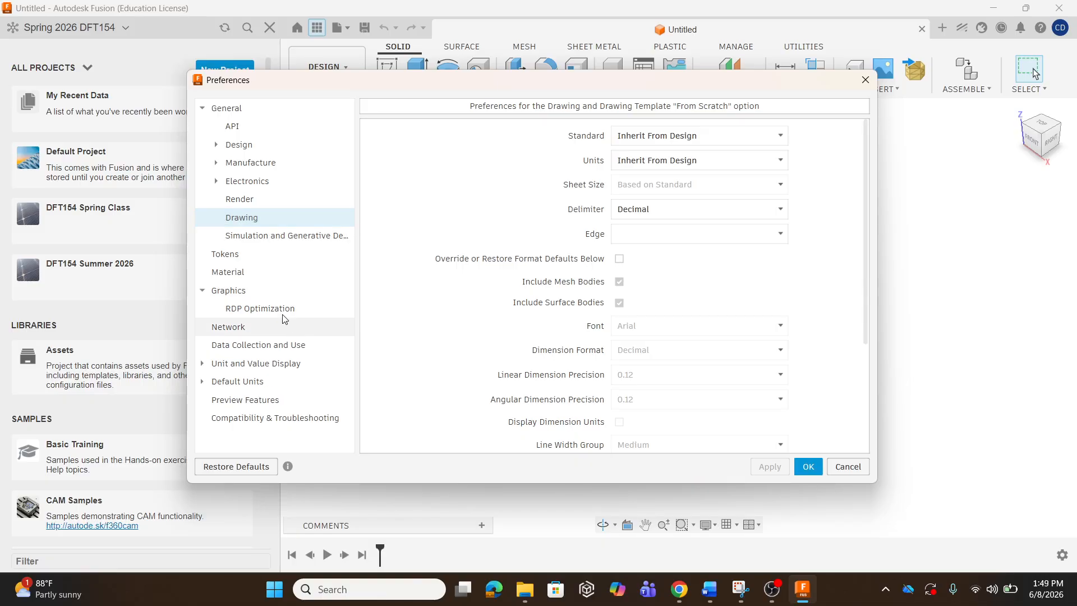
pyautogui.click(208, 292)
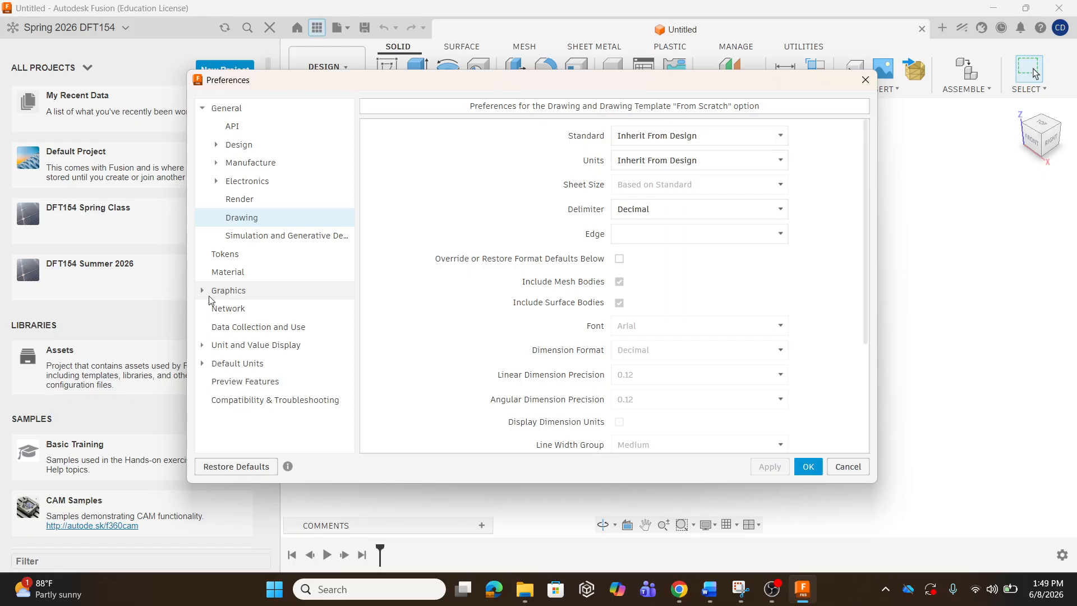
pyautogui.click(201, 364)
pyautogui.click(240, 399)
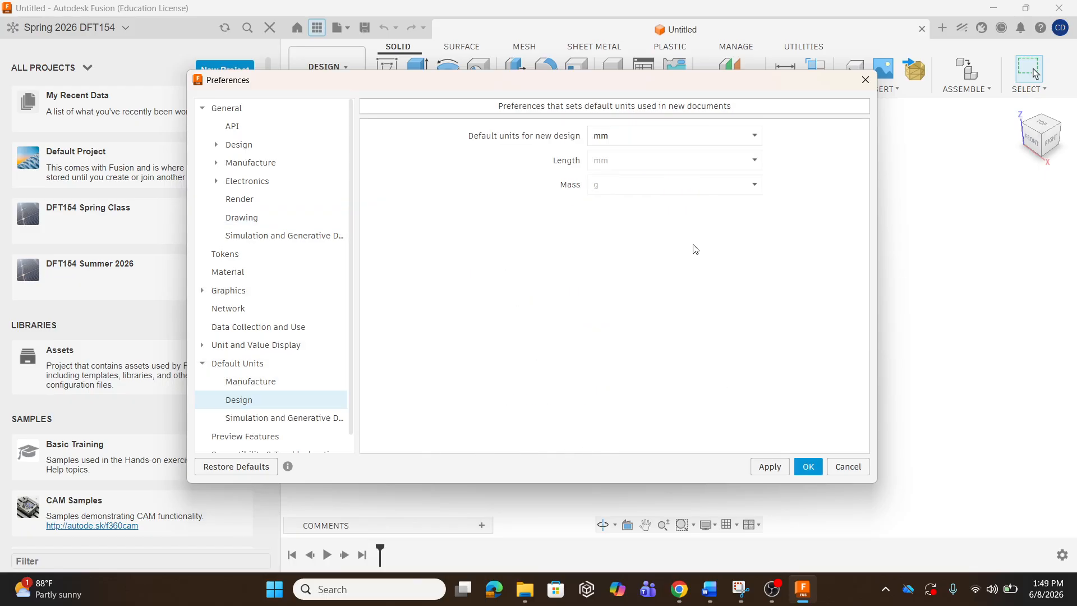
pyautogui.click(202, 364)
pyautogui.click(242, 363)
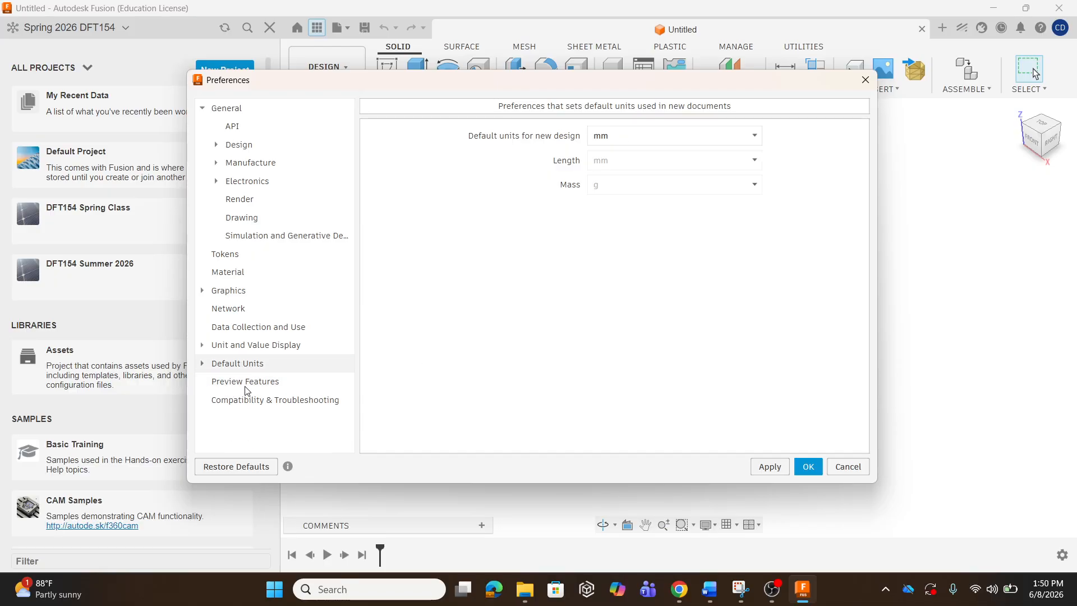
pyautogui.click(241, 364)
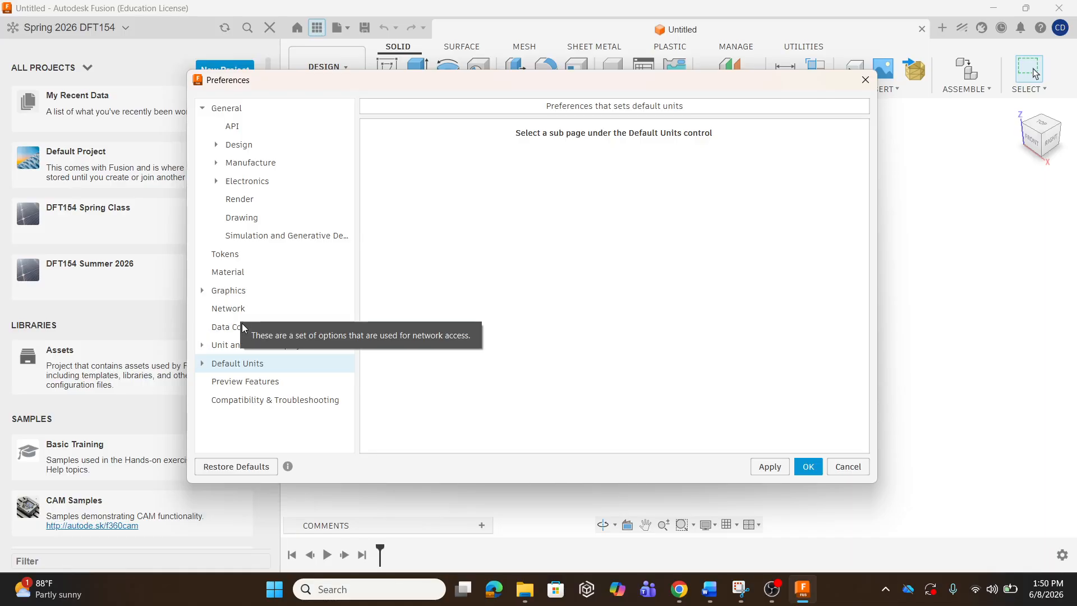
pyautogui.click(202, 292)
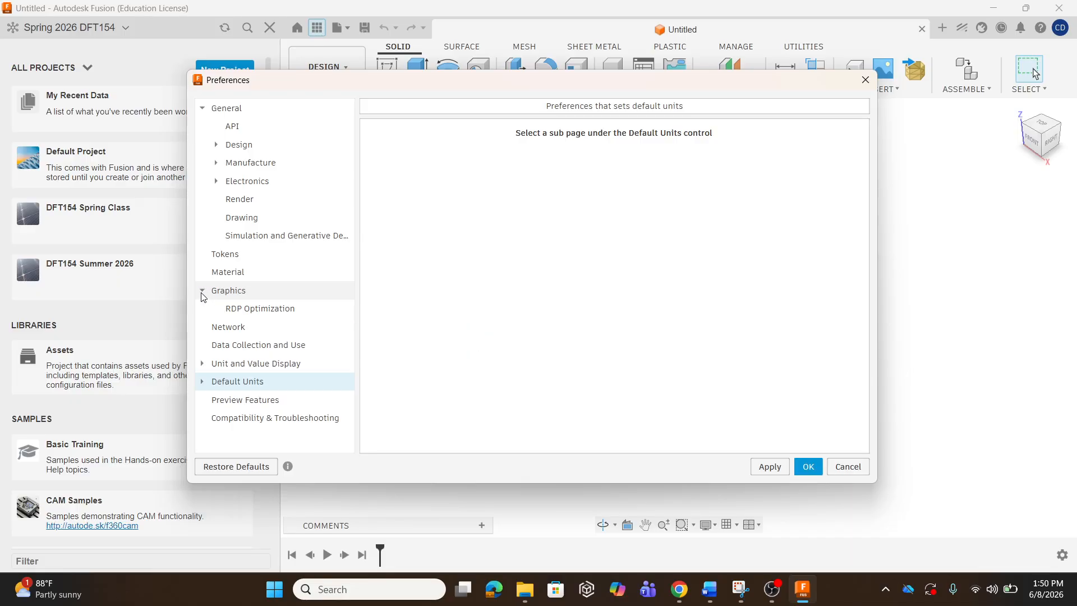
pyautogui.click(202, 293)
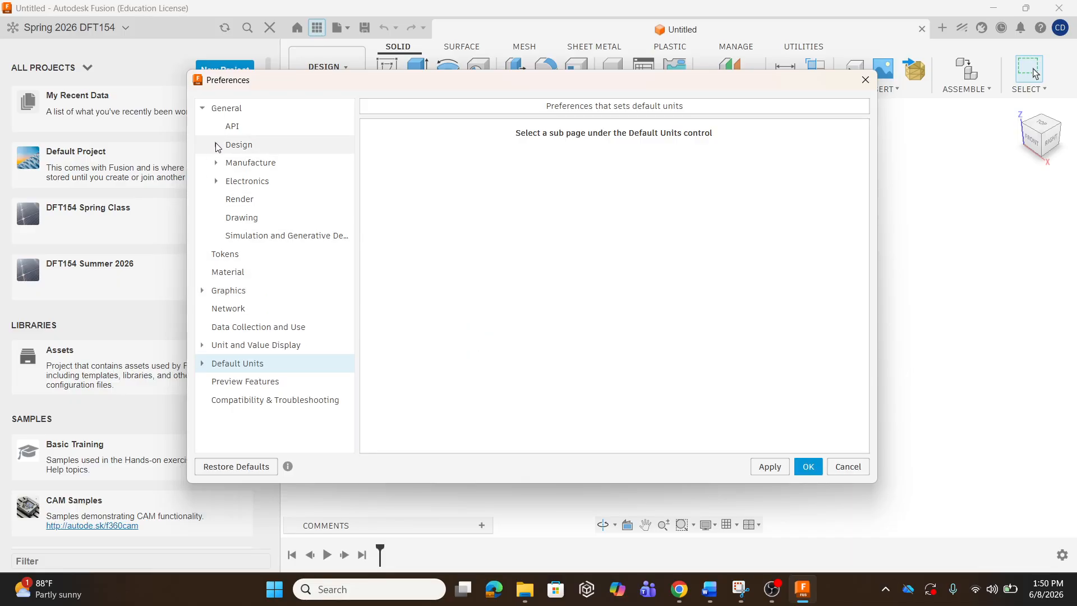
pyautogui.click(216, 112)
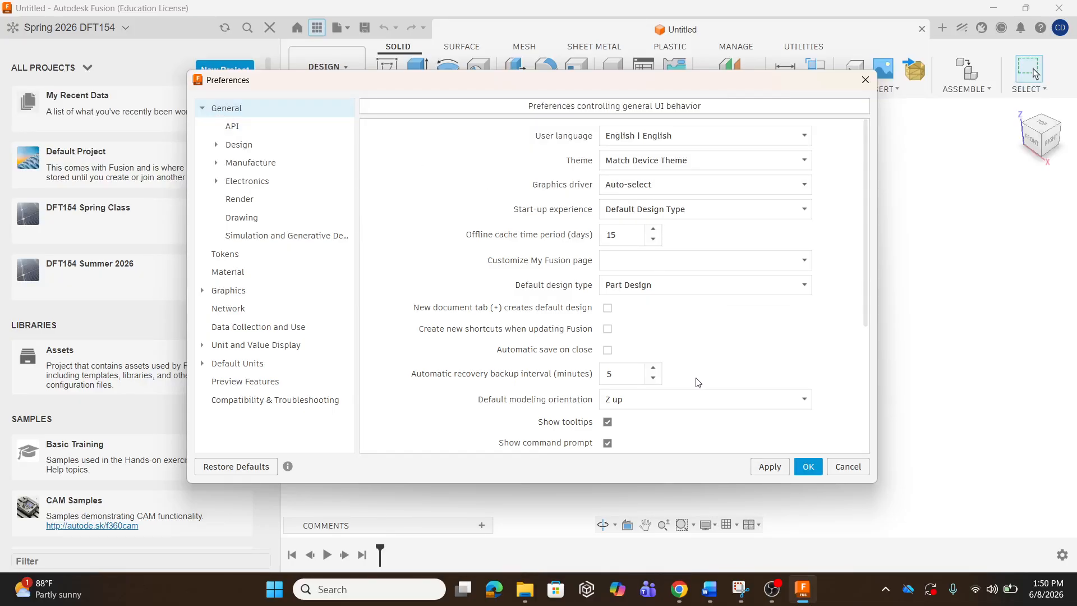
# Set the Pan, Zoom, Orbit shortcuts dropdown to Fusion and look through the General settings.
pyautogui.scroll(-2, 695, 382)
pyautogui.scroll(-1, 713, 421)
pyautogui.scroll(1, 704, 399)
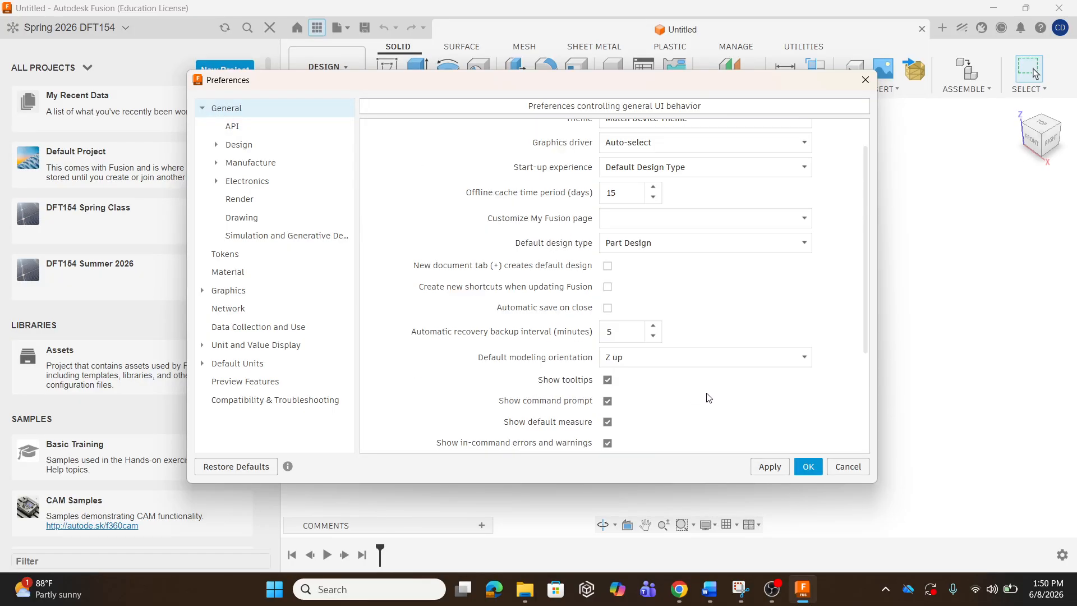
pyautogui.scroll(-3, 701, 382)
pyautogui.scroll(3, 695, 343)
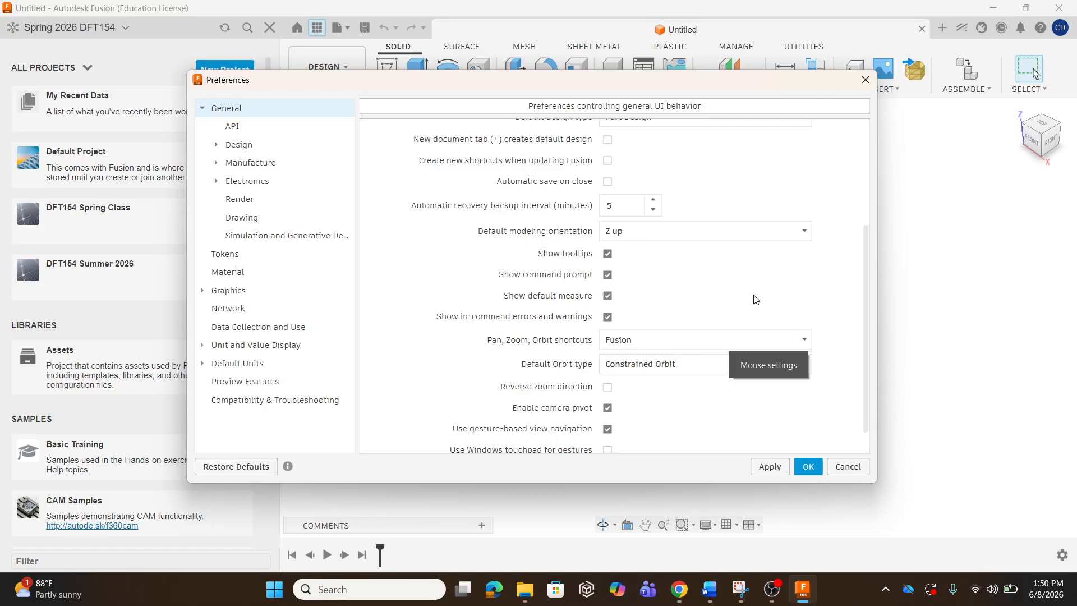
pyautogui.scroll(5, 841, 312)
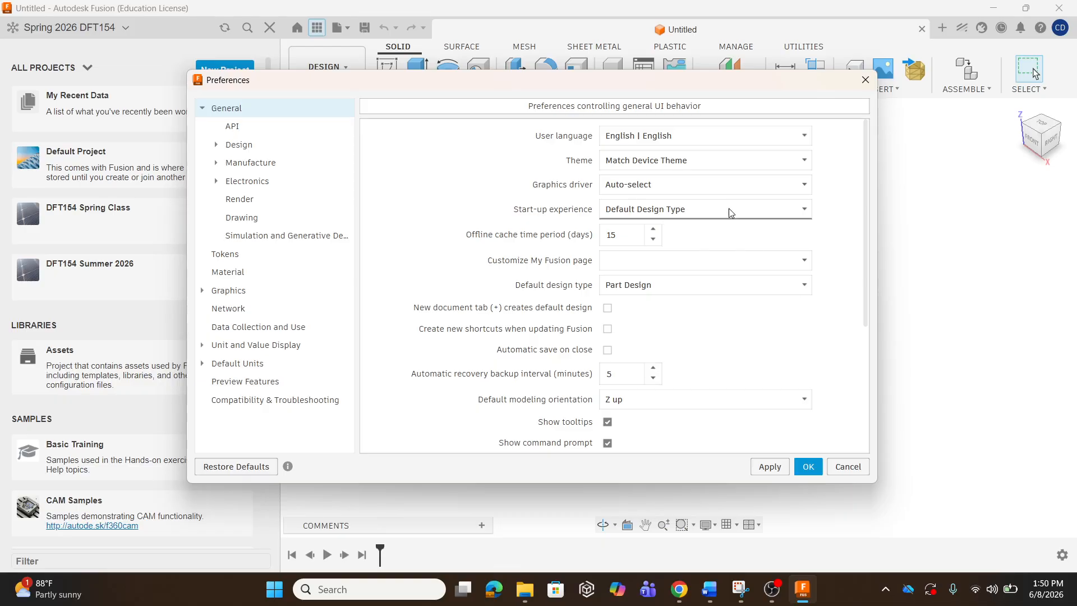
pyautogui.scroll(-3, 808, 340)
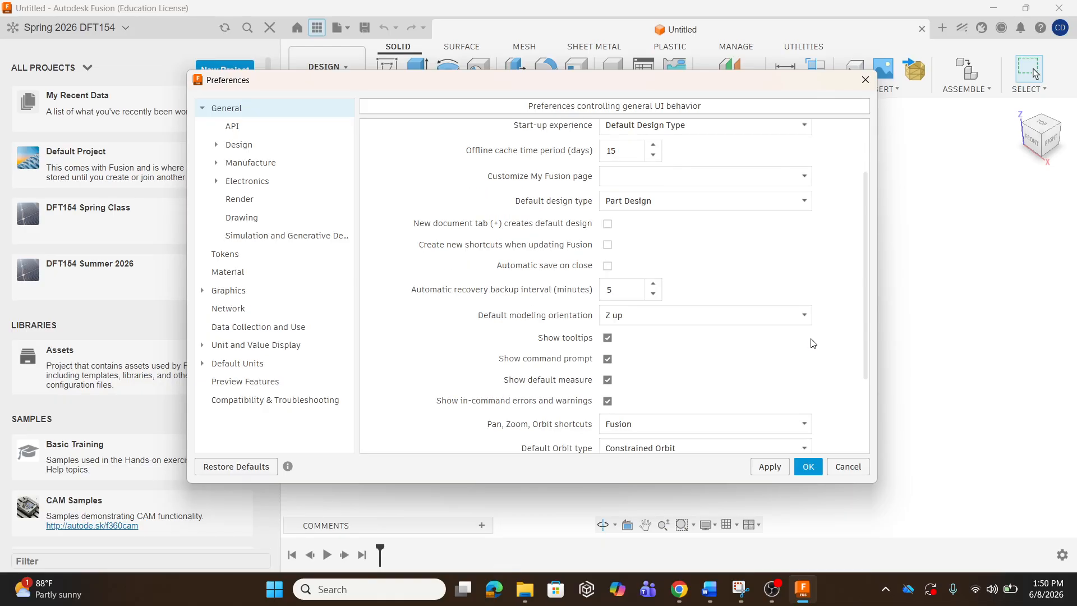
pyautogui.scroll(-2, 857, 344)
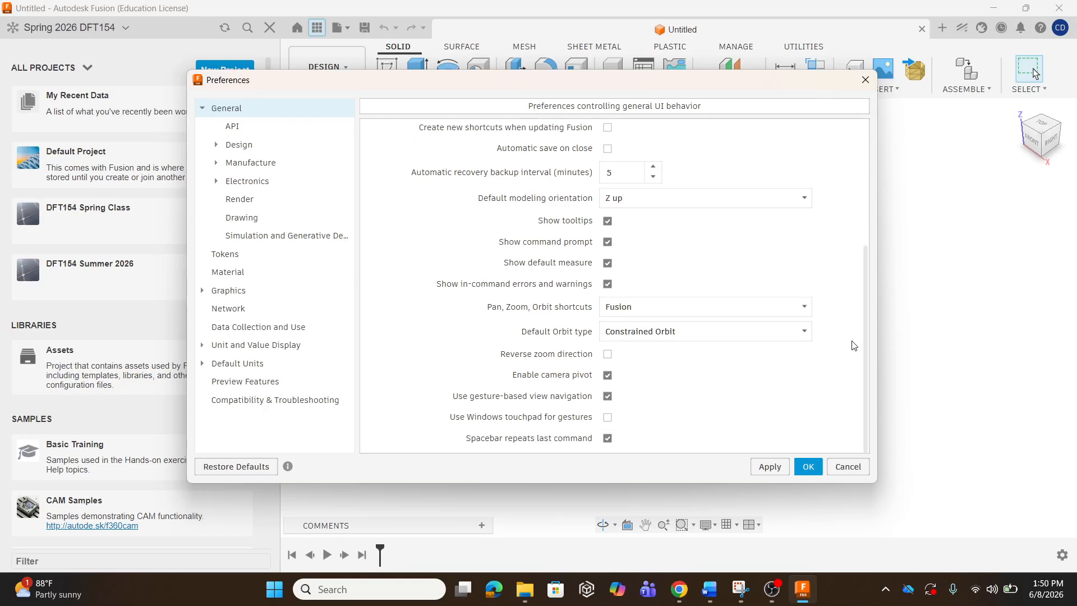
pyautogui.scroll(5, 847, 349)
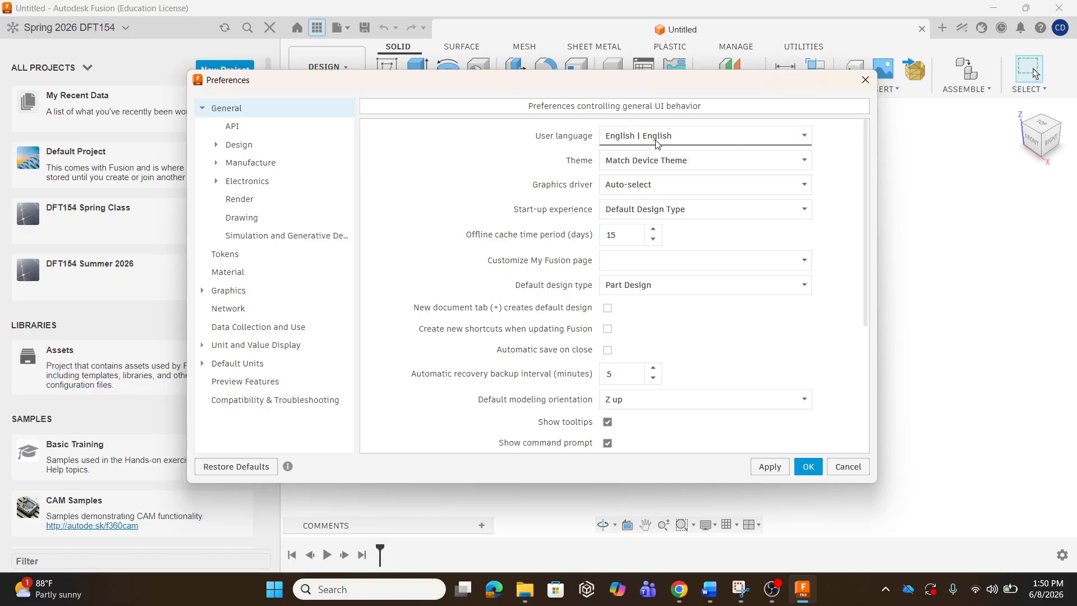
pyautogui.scroll(-3, 705, 331)
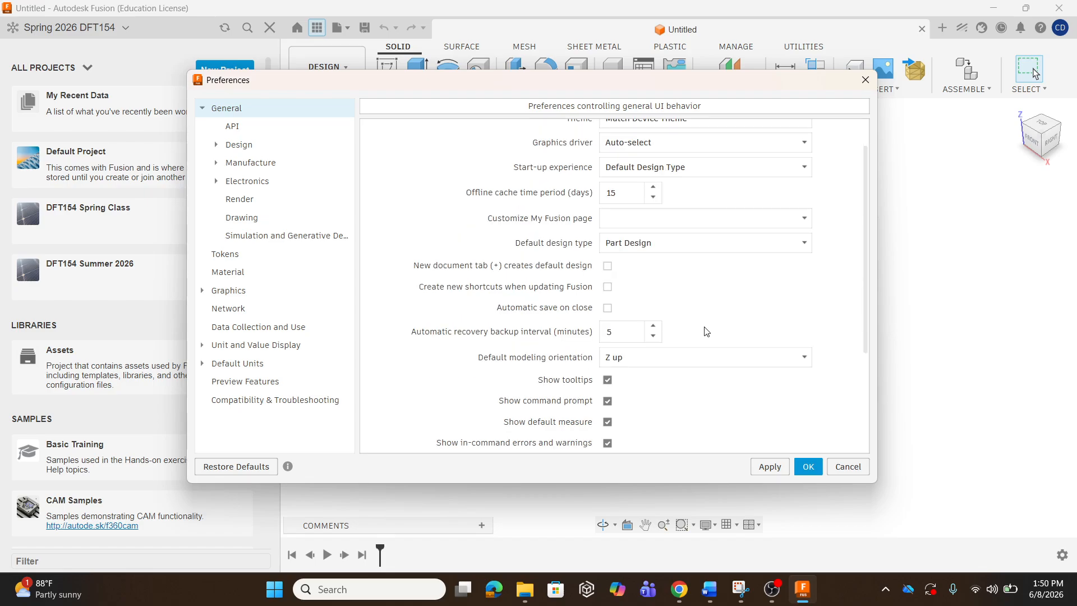
pyautogui.scroll(-1, 728, 298)
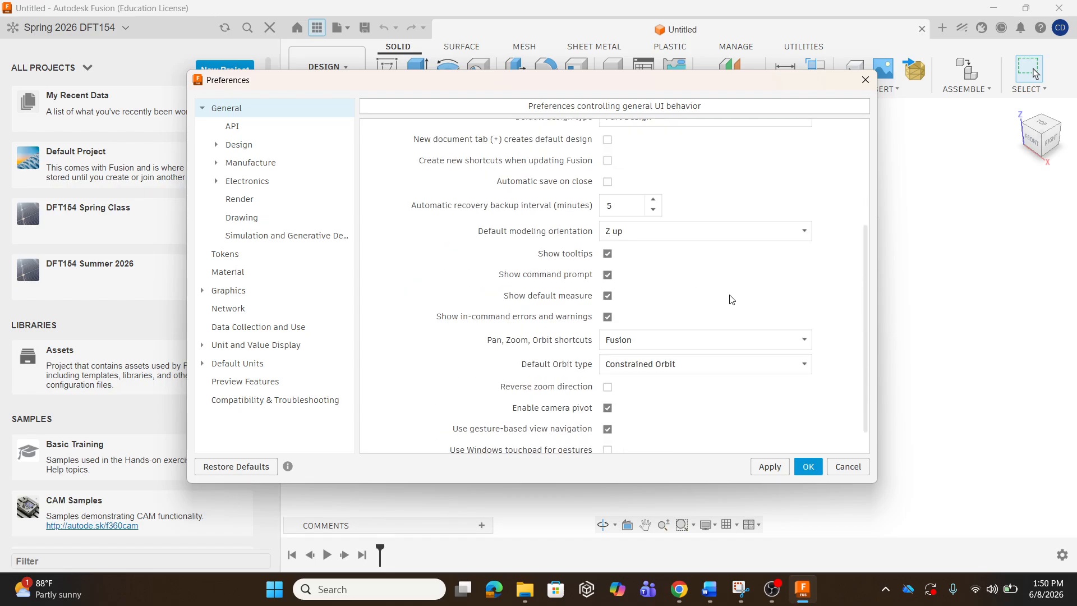
pyautogui.scroll(3, 645, 269)
# Browse the API, Design and Assembly and Hybrid Design pages, ending on Configurations.
pyautogui.click(233, 127)
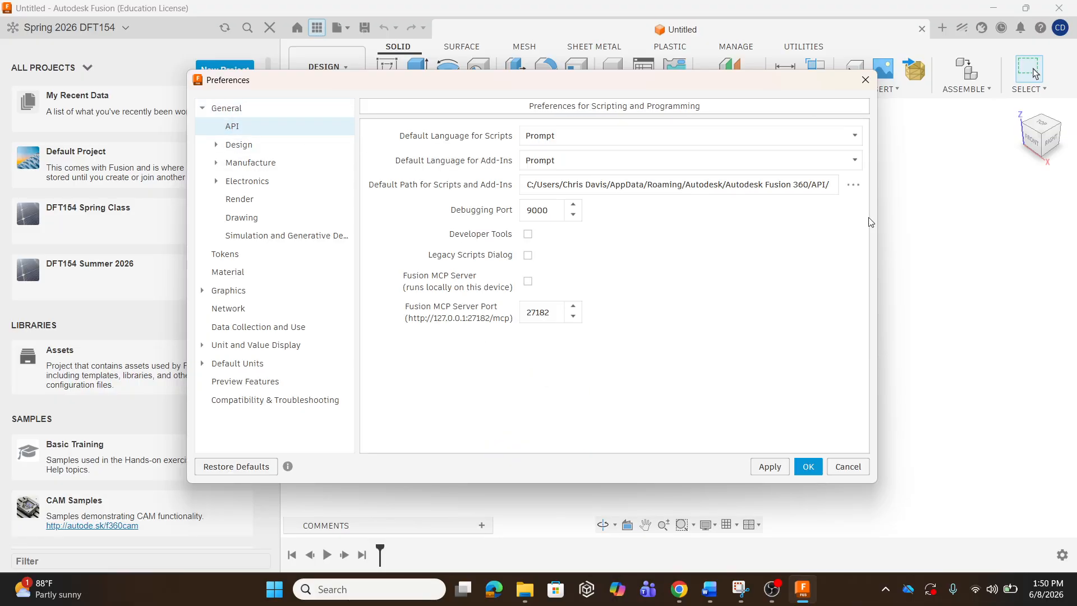
pyautogui.click(240, 144)
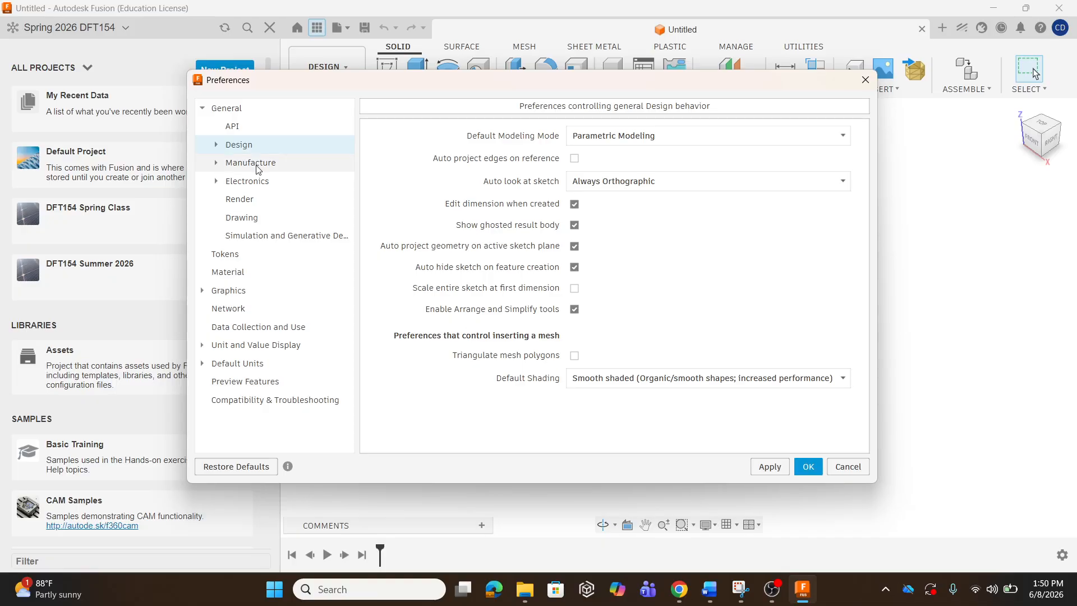
pyautogui.click(214, 145)
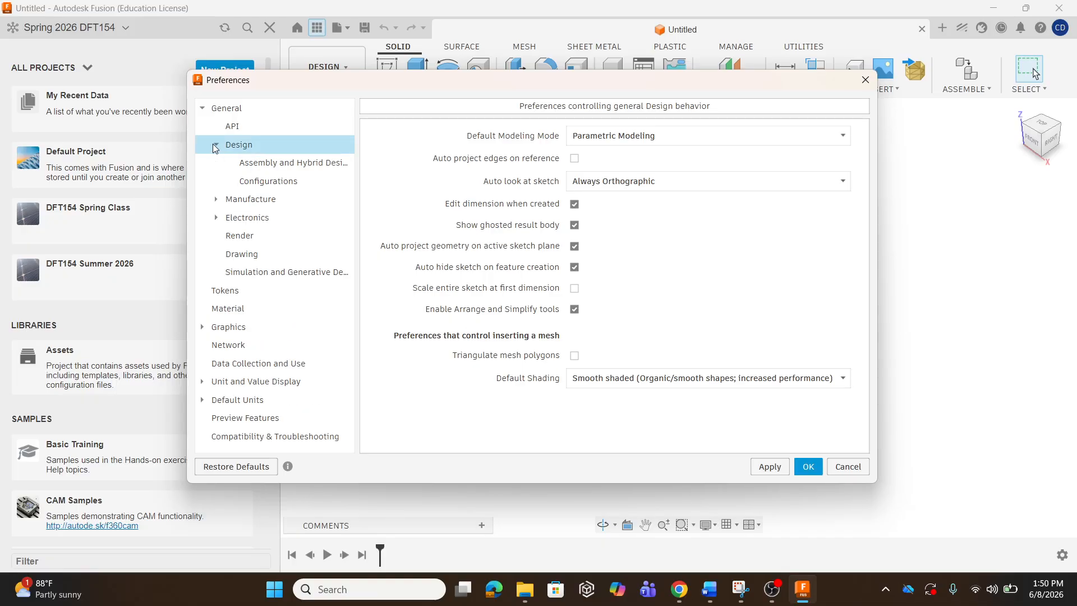
pyautogui.click(280, 168)
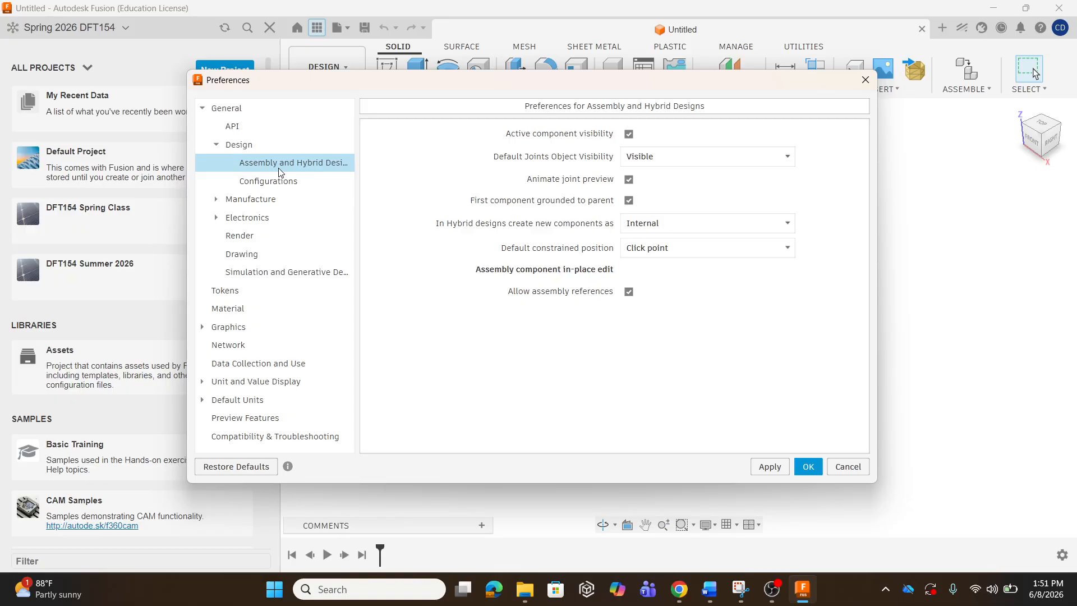
pyautogui.click(271, 181)
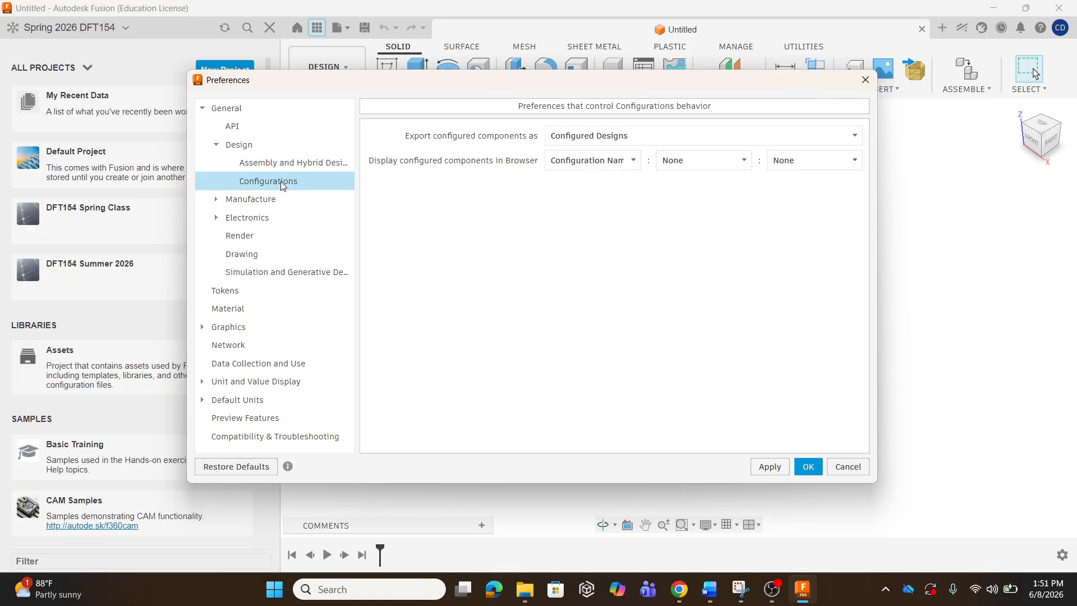
pyautogui.click(216, 145)
pyautogui.click(216, 163)
pyautogui.click(217, 164)
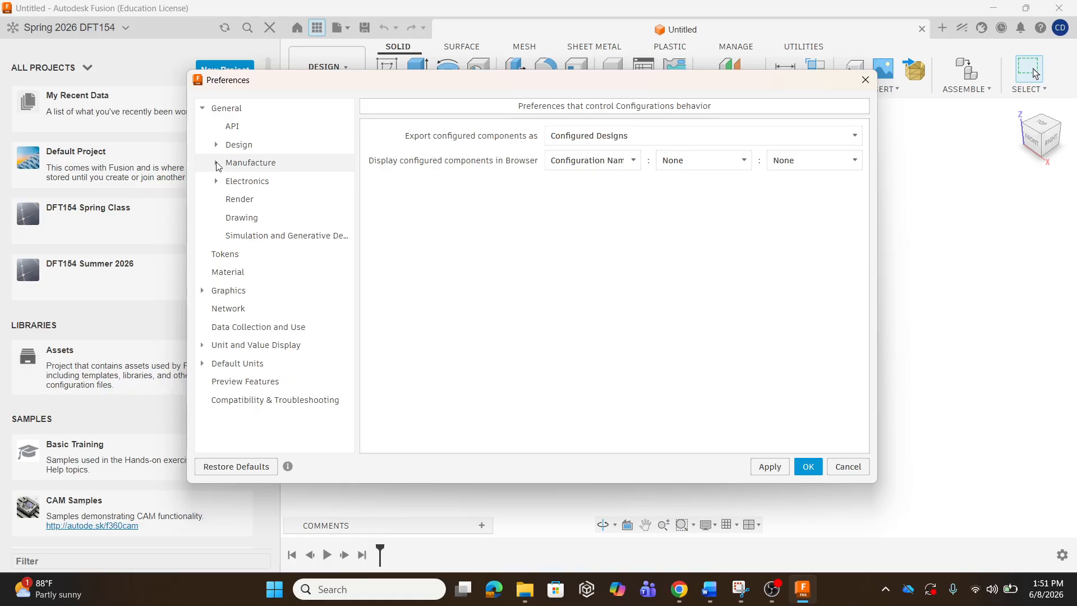
# On the Drawing page, try ISO as the drawing standard, then switch back to ASME.
pyautogui.click(241, 218)
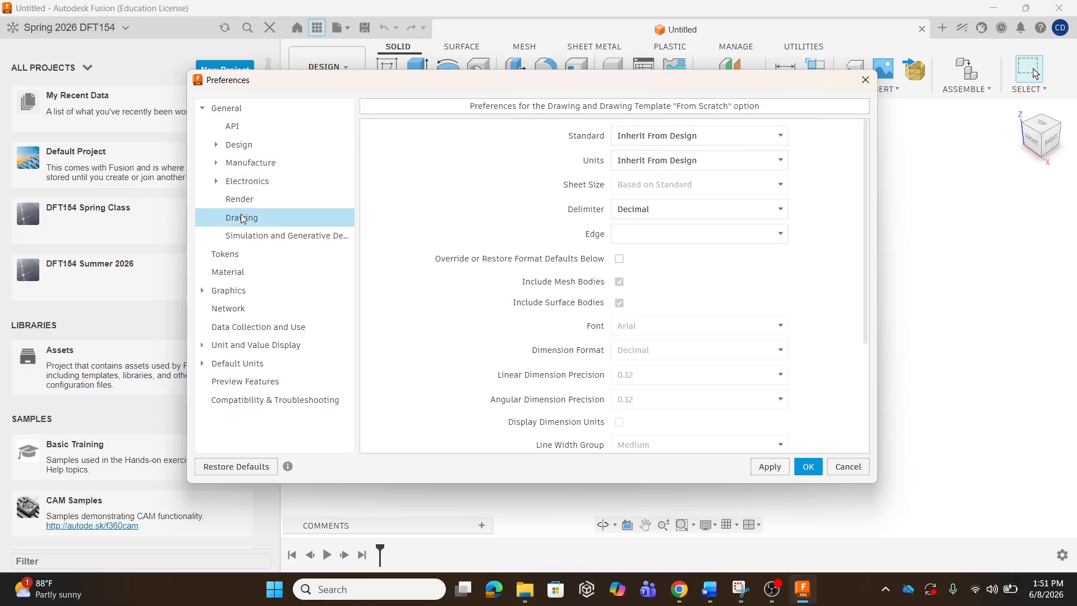
pyautogui.click(778, 135)
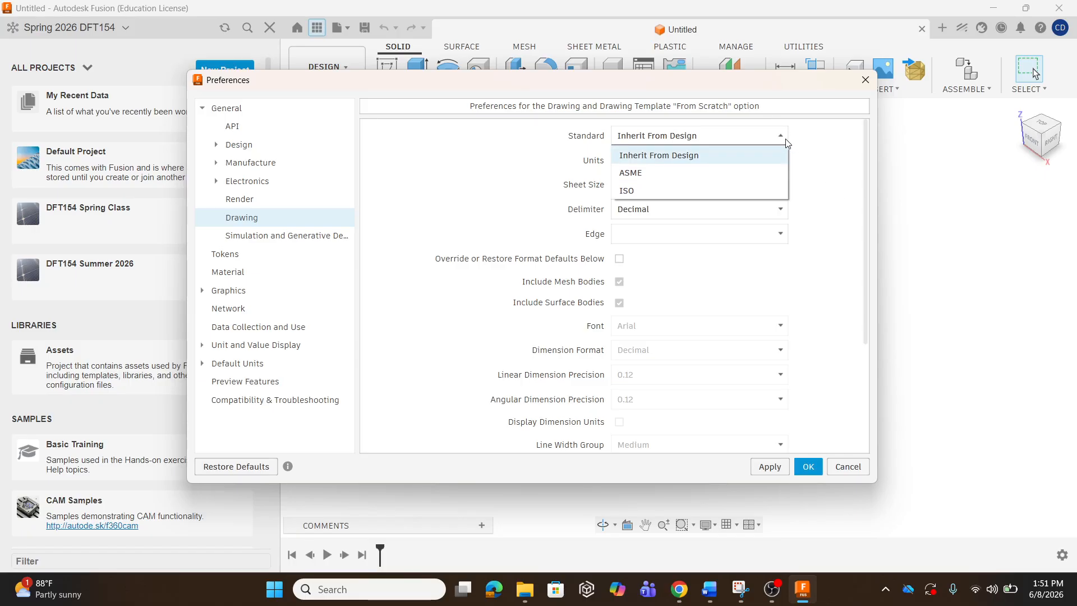
pyautogui.click(742, 191)
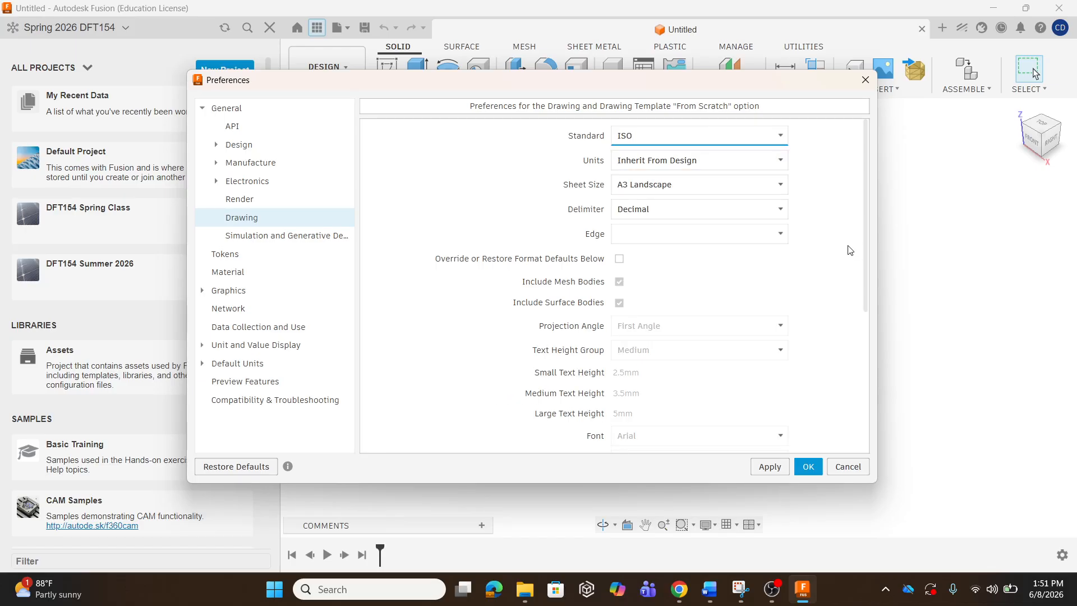
pyautogui.scroll(-8, 845, 248)
pyautogui.scroll(3, 844, 247)
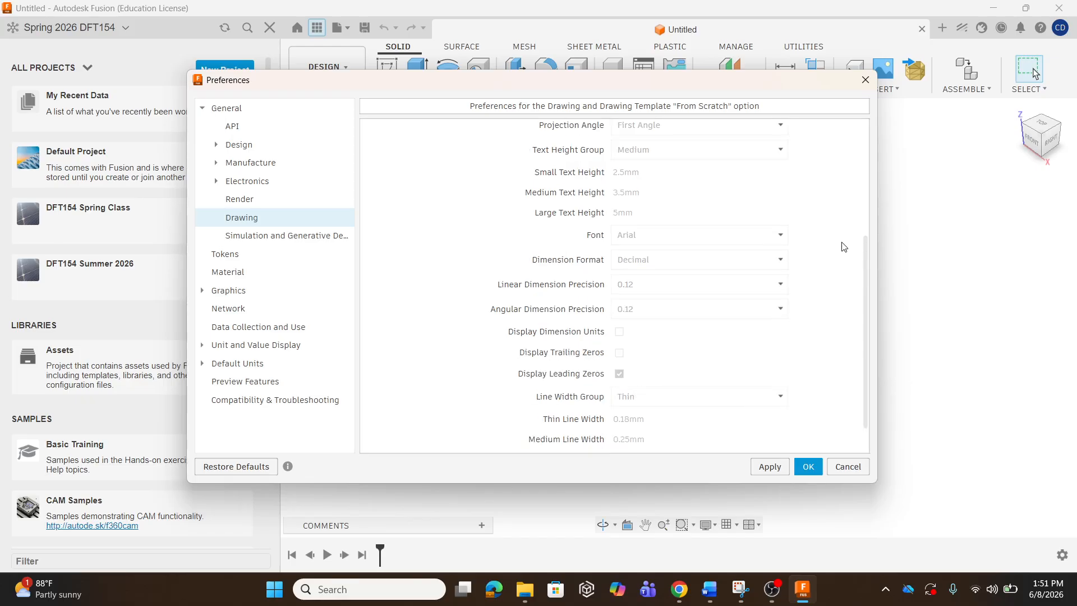
pyautogui.scroll(3, 843, 247)
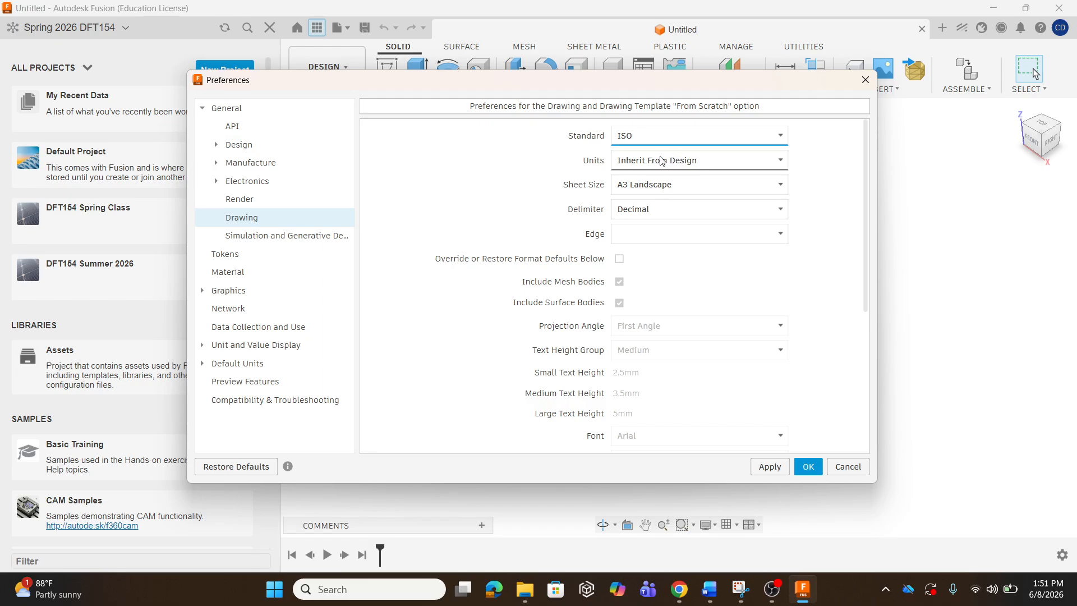
pyautogui.click(778, 136)
pyautogui.click(707, 174)
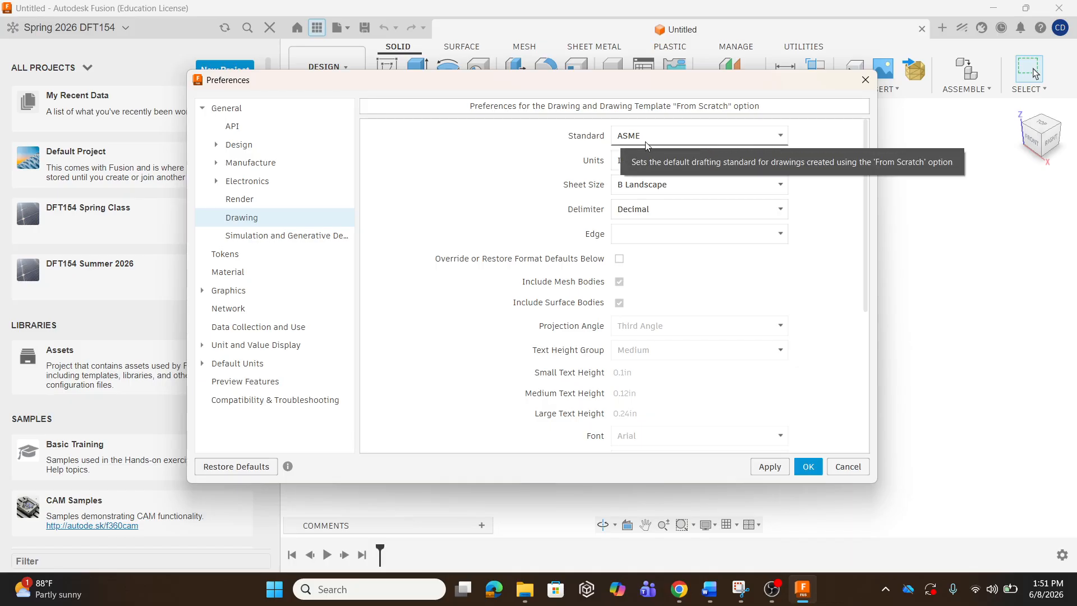
# Return to Drawing, keep the ASME standard, and review settings down to precision and line widths.
pyautogui.click(226, 109)
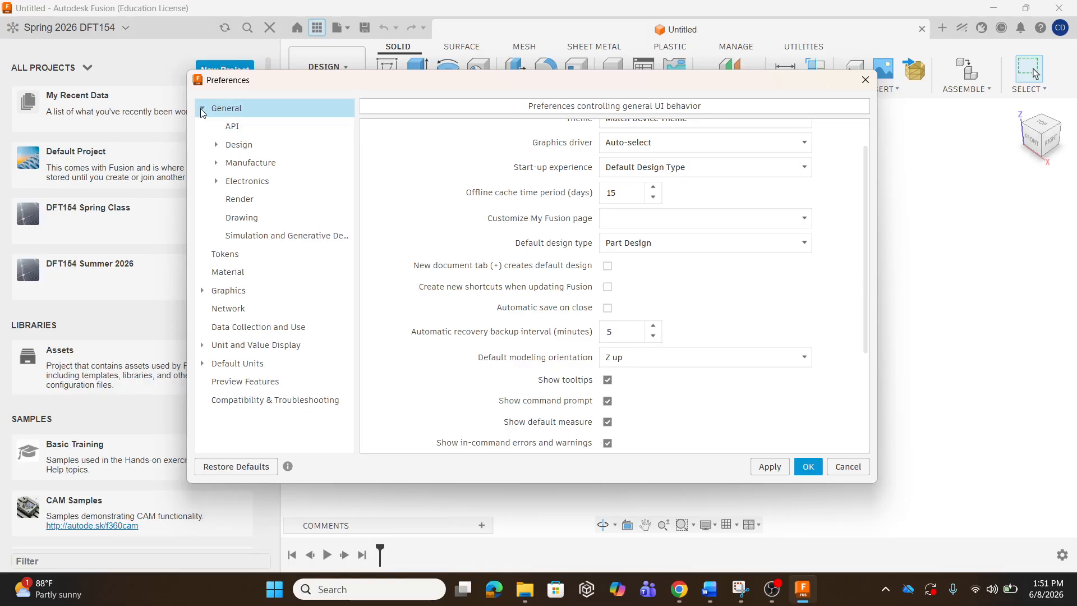
pyautogui.click(240, 220)
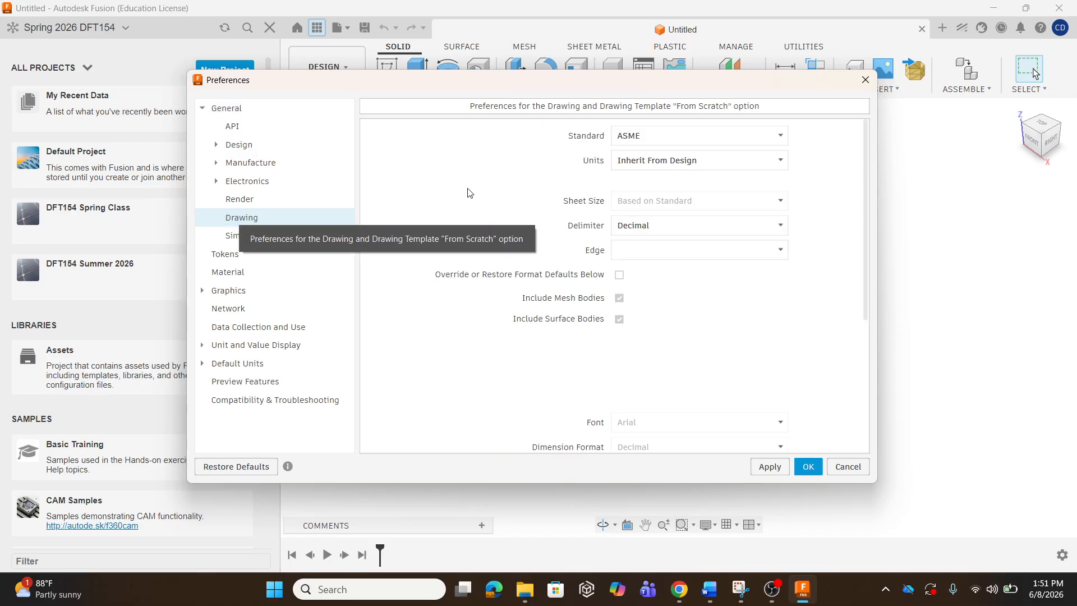
pyautogui.click(674, 138)
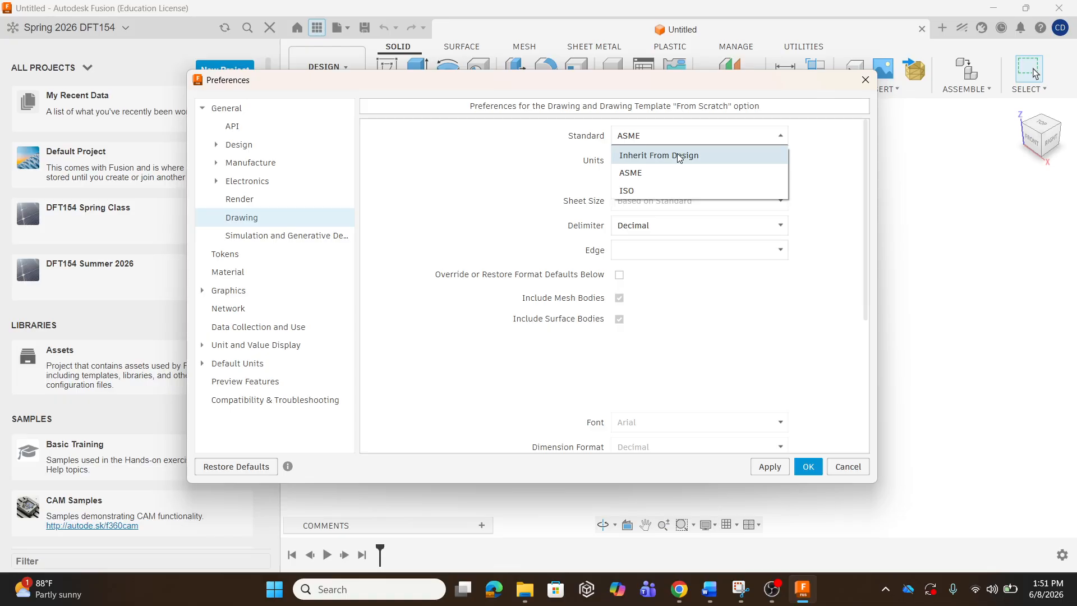
pyautogui.click(669, 174)
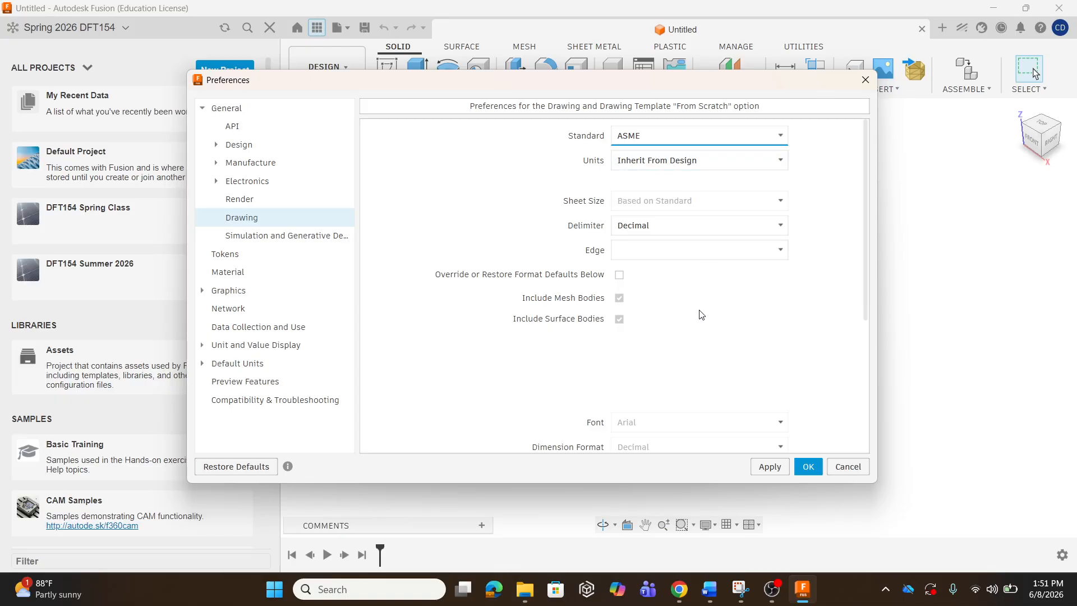
pyautogui.scroll(-3, 830, 307)
pyautogui.scroll(2, 864, 308)
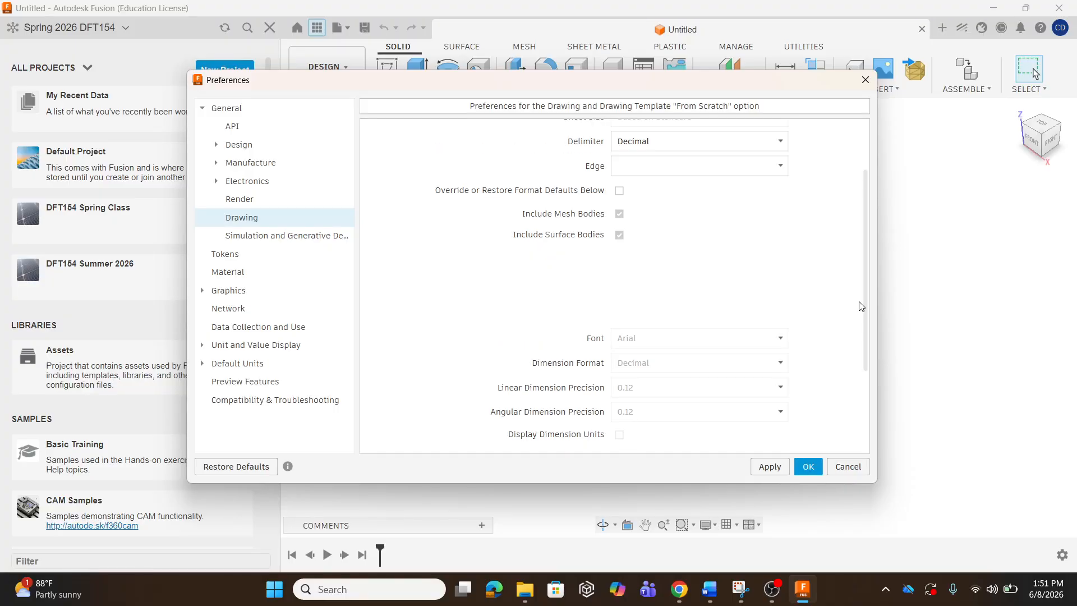
pyautogui.scroll(1, 864, 308)
pyautogui.scroll(-3, 838, 280)
pyautogui.scroll(3, 839, 281)
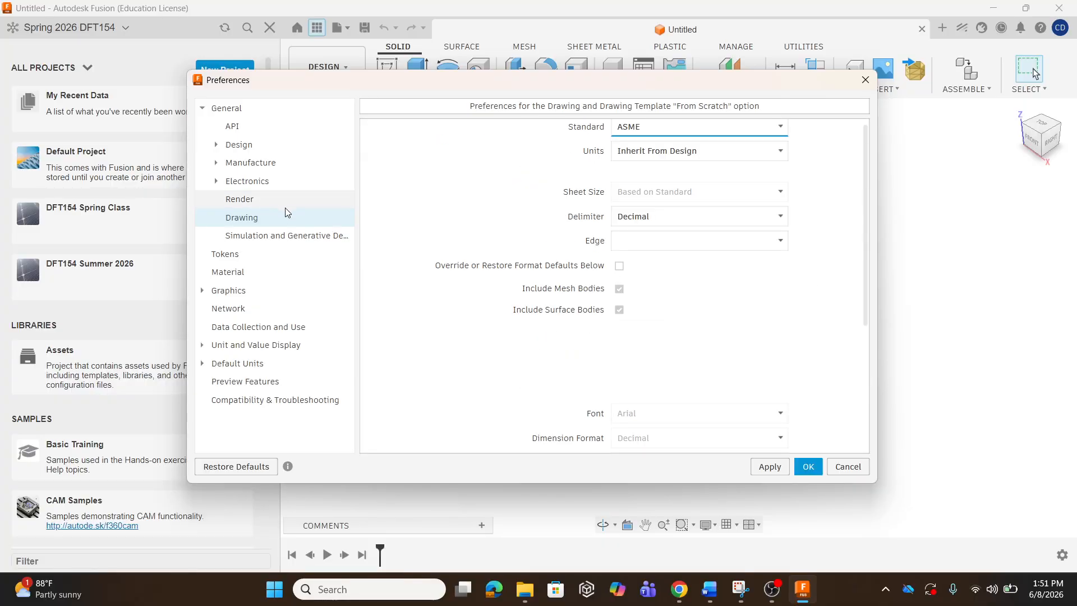
pyautogui.click(217, 146)
pyautogui.click(217, 145)
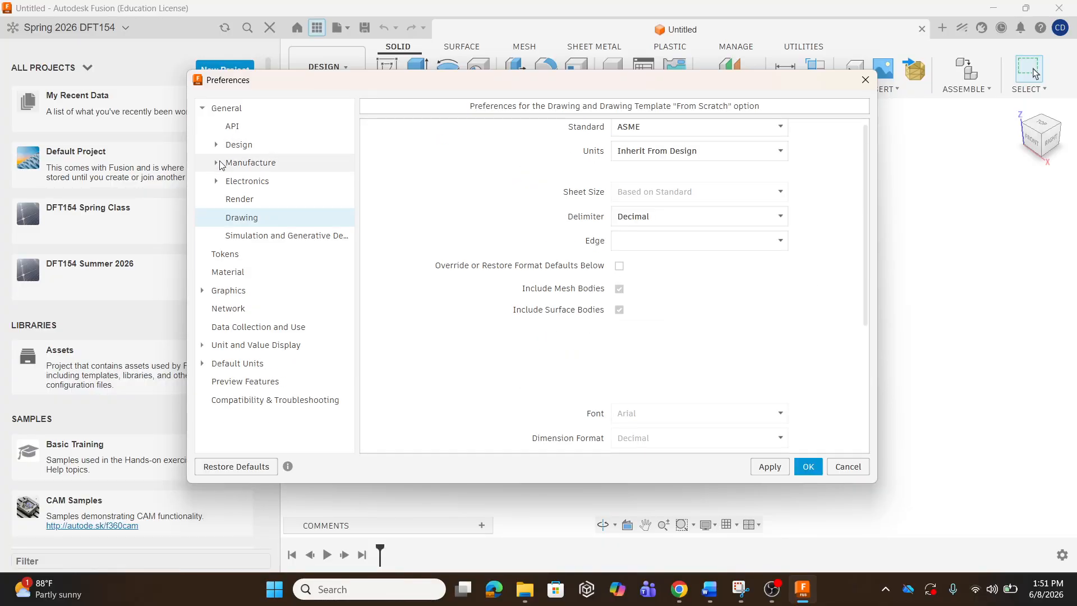
pyautogui.scroll(-3, 826, 310)
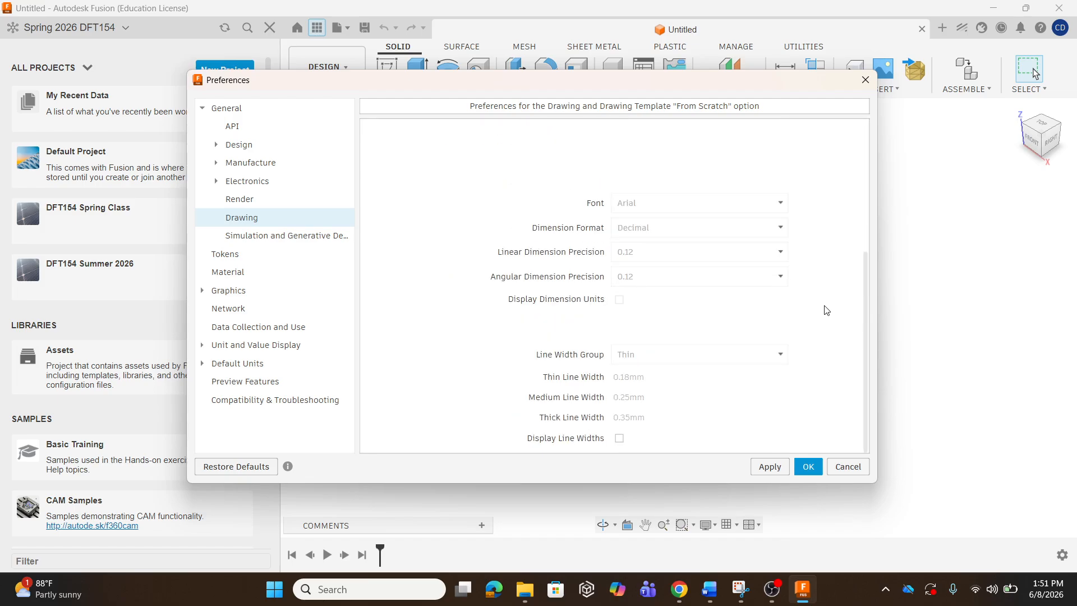
pyautogui.scroll(4, 823, 310)
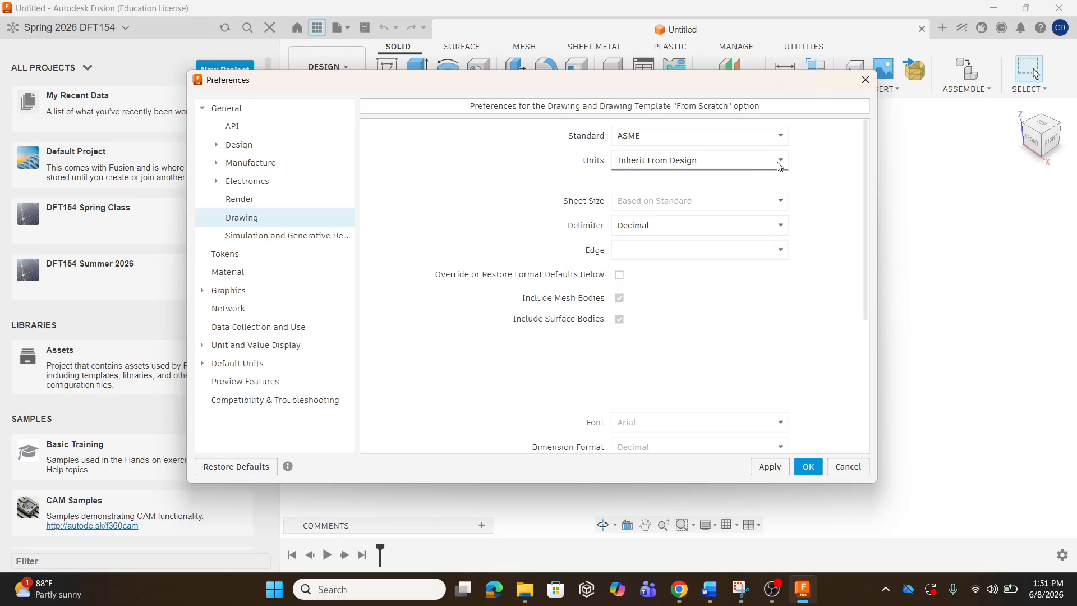
# Browse the Configurations, Assembly and Hybrid Design, Design and Drawing pages, then open API scripting preferences.
pyautogui.click(227, 147)
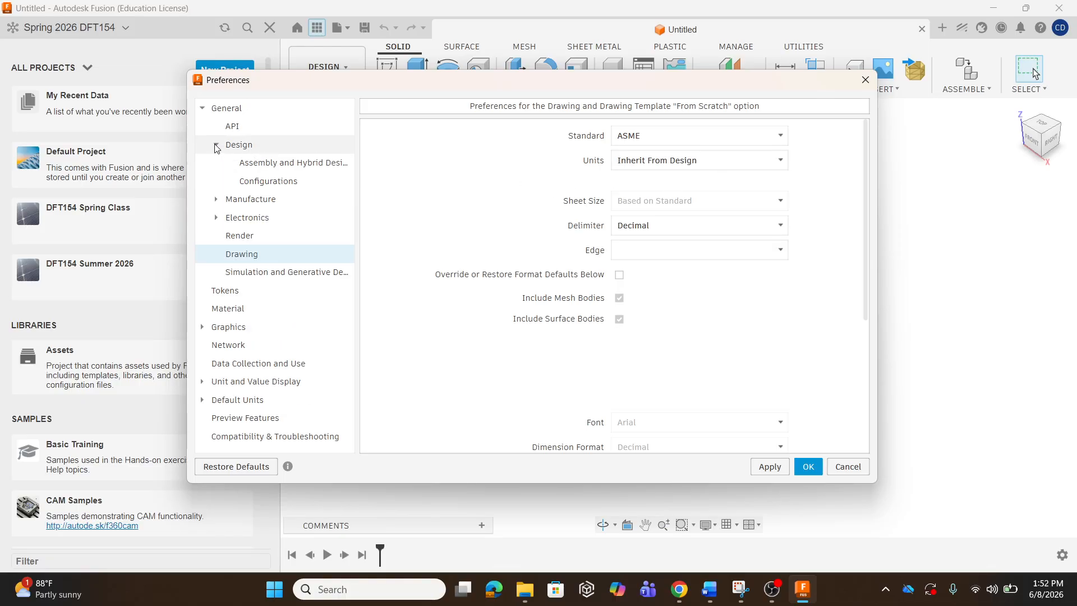
pyautogui.click(280, 180)
pyautogui.click(273, 166)
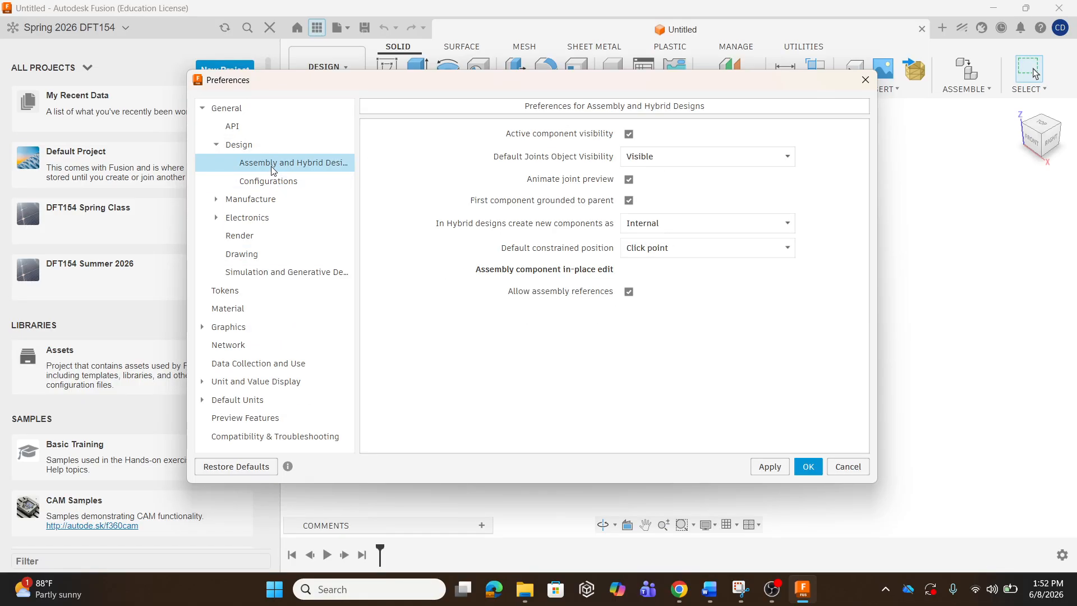
pyautogui.click(215, 144)
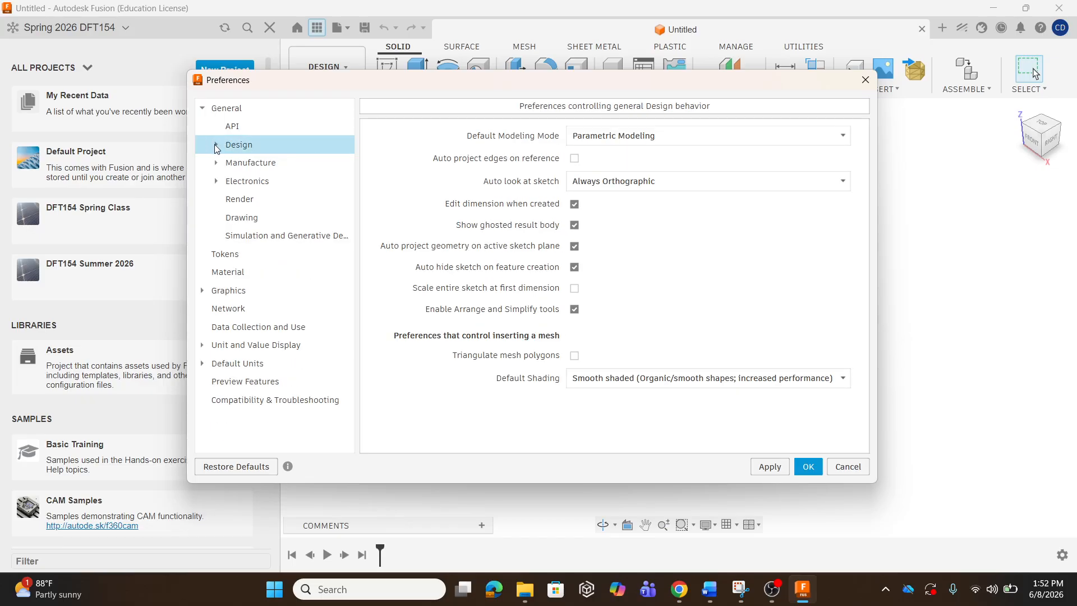
pyautogui.click(242, 219)
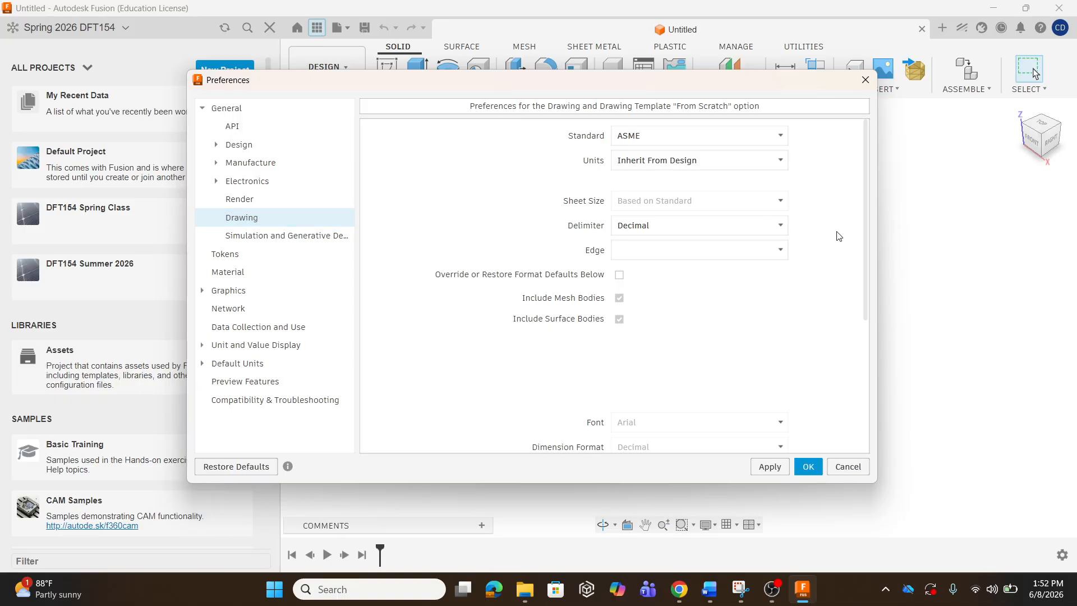
pyautogui.scroll(-3, 838, 235)
pyautogui.scroll(2, 841, 241)
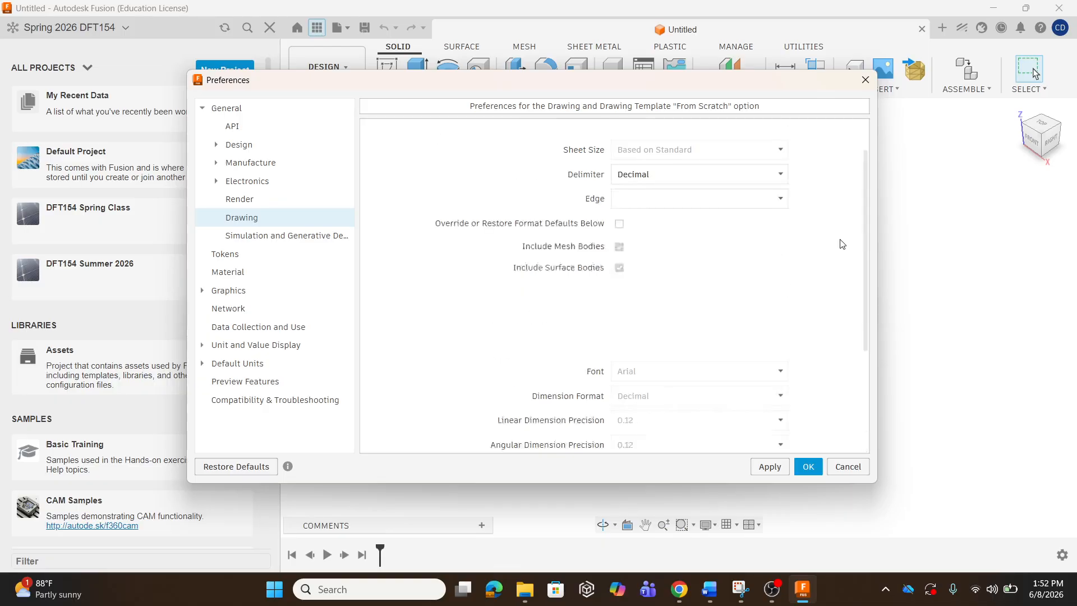
pyautogui.scroll(1, 841, 244)
pyautogui.click(233, 128)
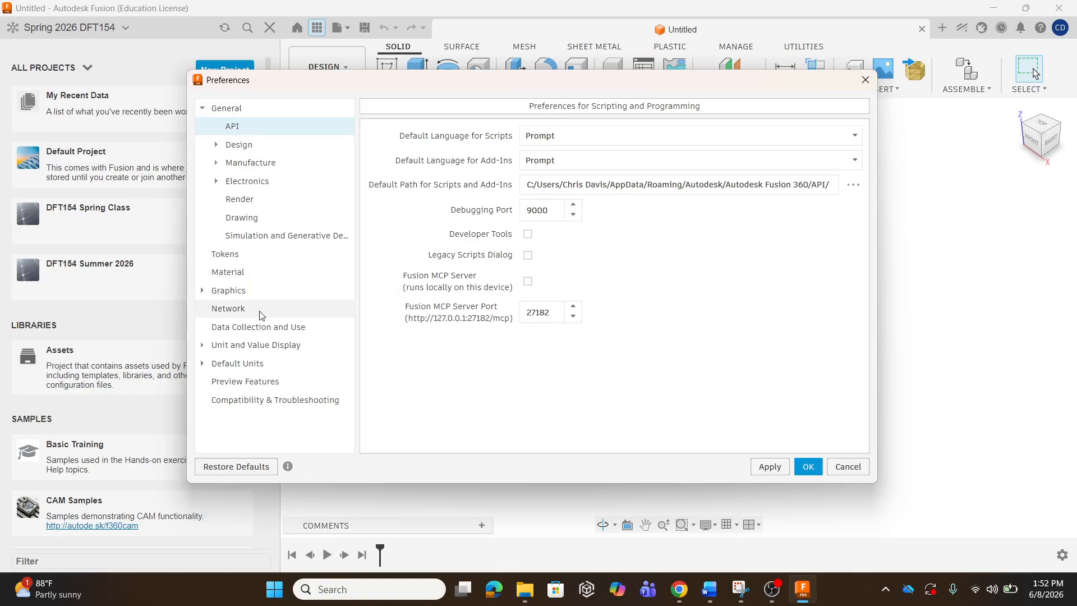
pyautogui.click(202, 364)
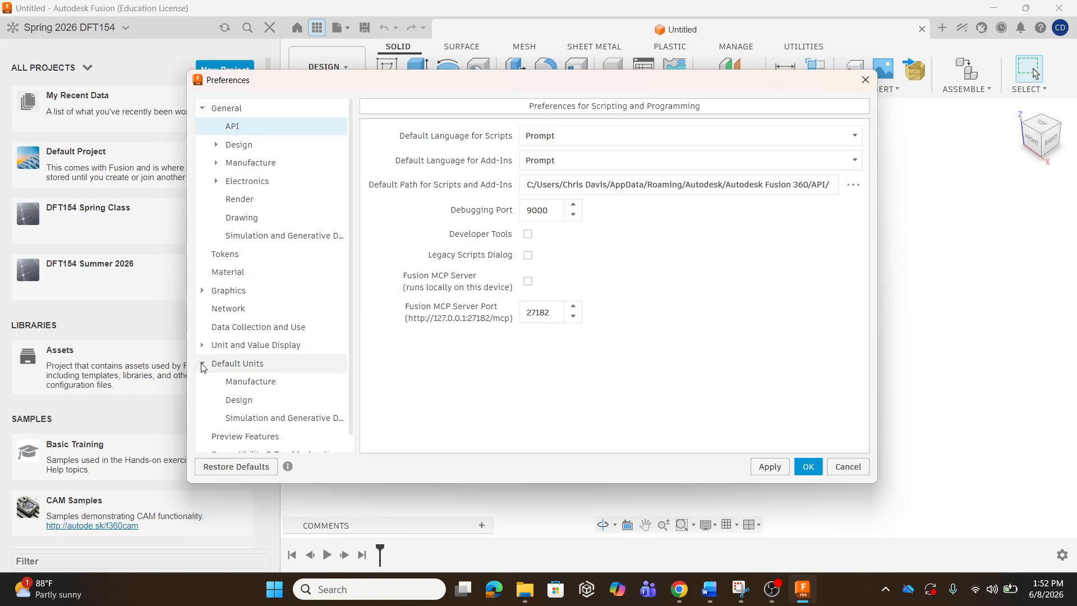
pyautogui.click(202, 364)
# Keep Drawing units at Inherit From Design and the standard at ASME, then confirm with OK.
pyautogui.click(230, 218)
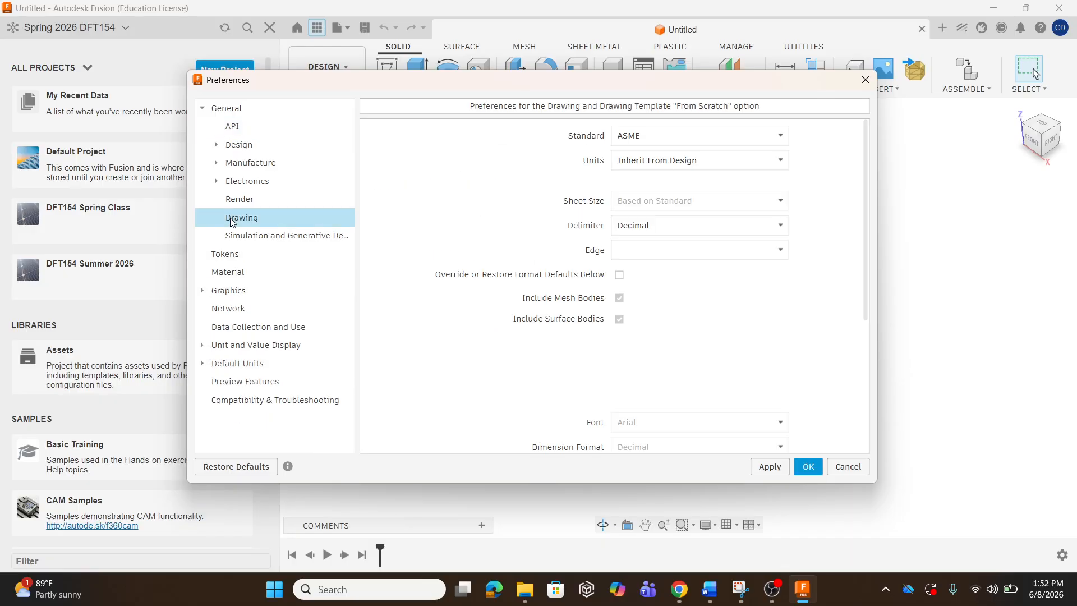
pyautogui.click(711, 161)
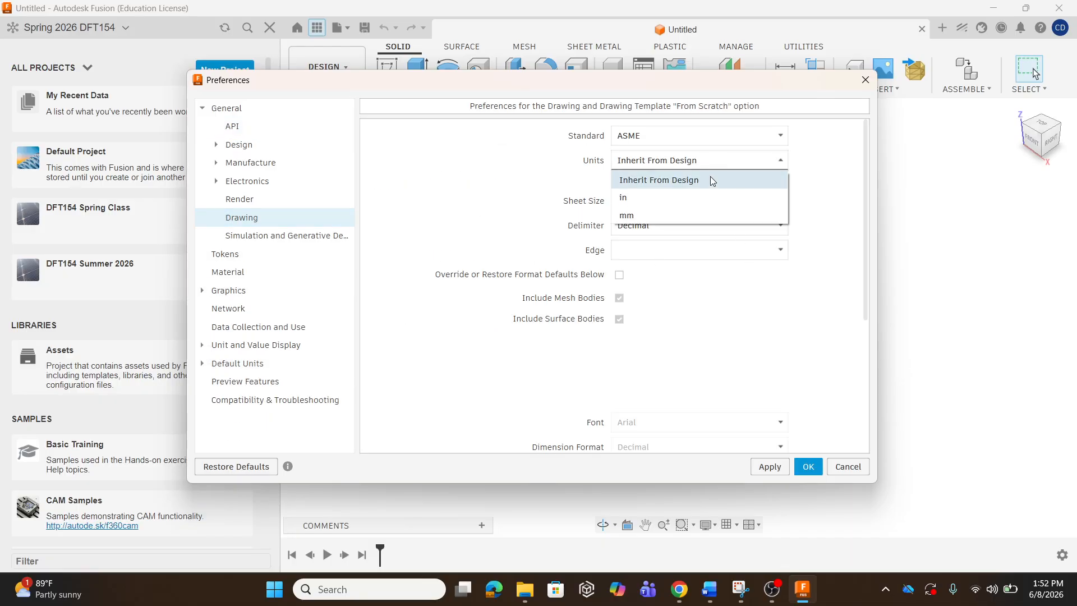
pyautogui.click(679, 180)
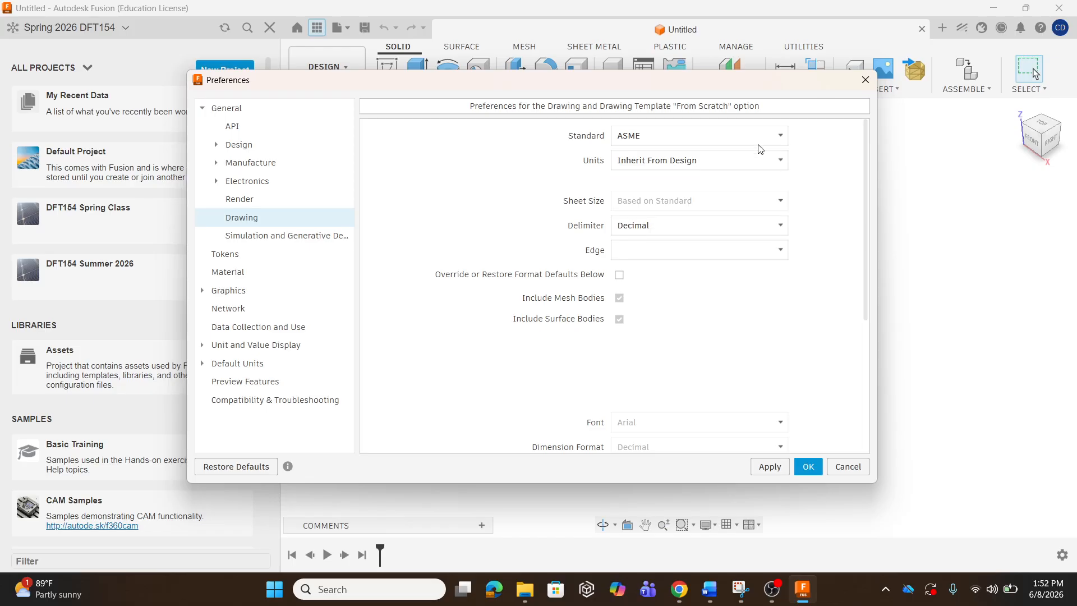
pyautogui.click(746, 136)
pyautogui.click(714, 150)
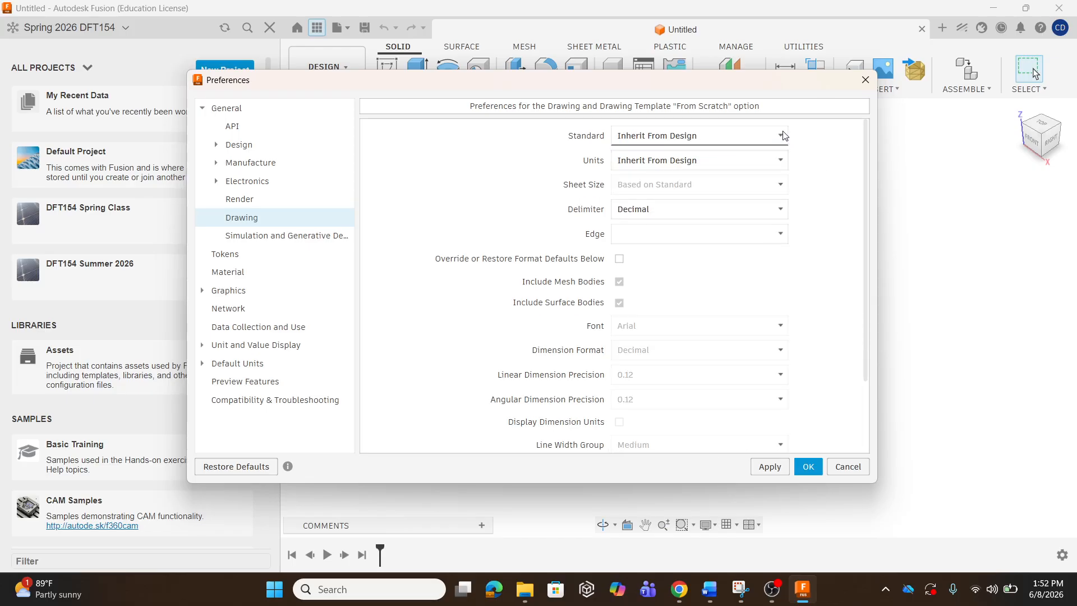
pyautogui.click(784, 135)
pyautogui.click(707, 171)
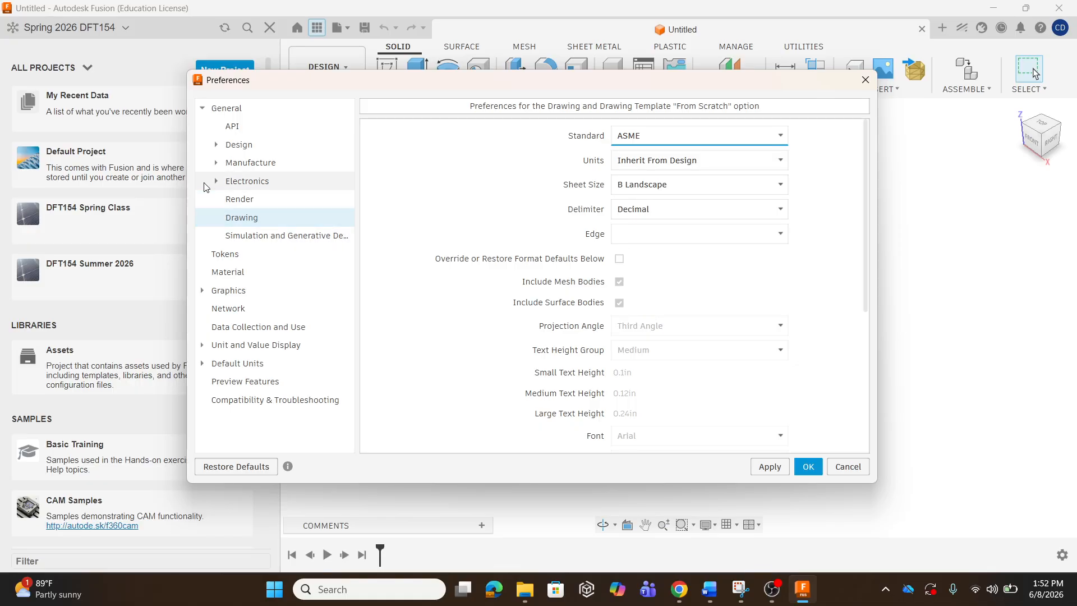
pyautogui.click(201, 109)
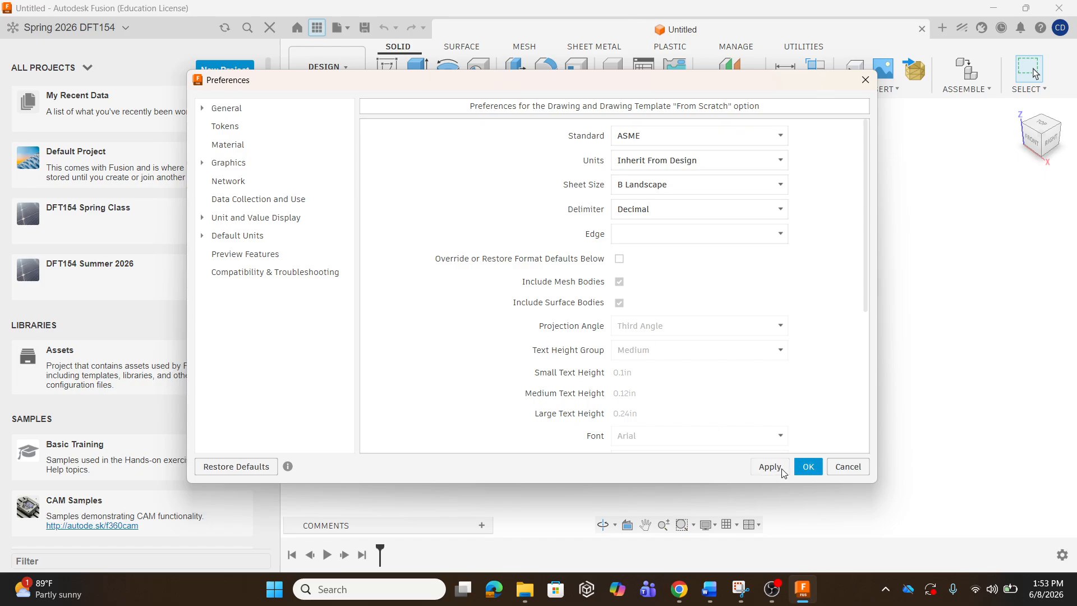
pyautogui.click(814, 470)
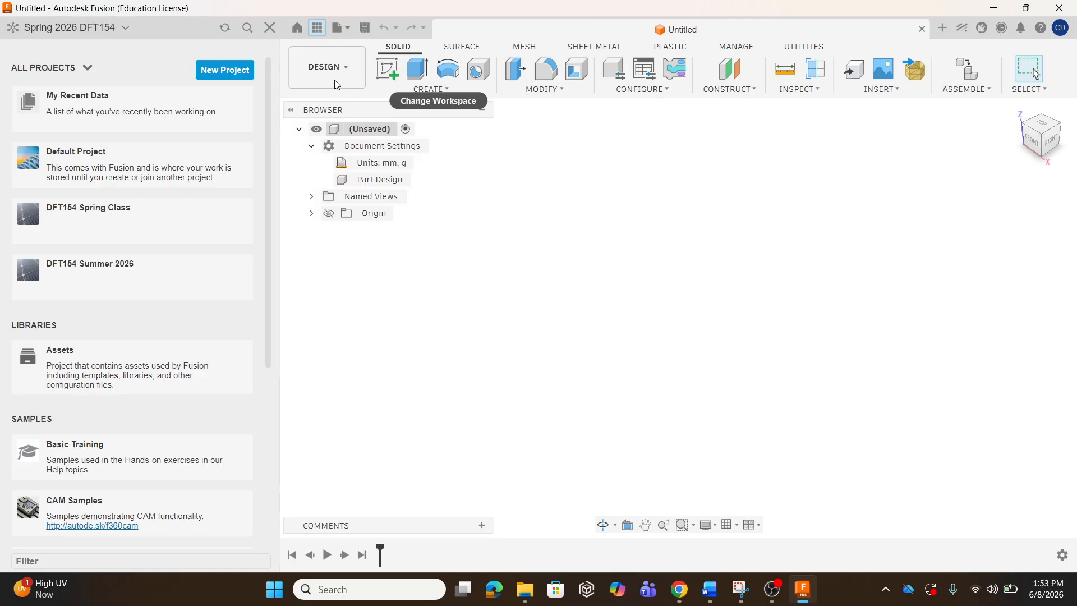
pyautogui.click(317, 28)
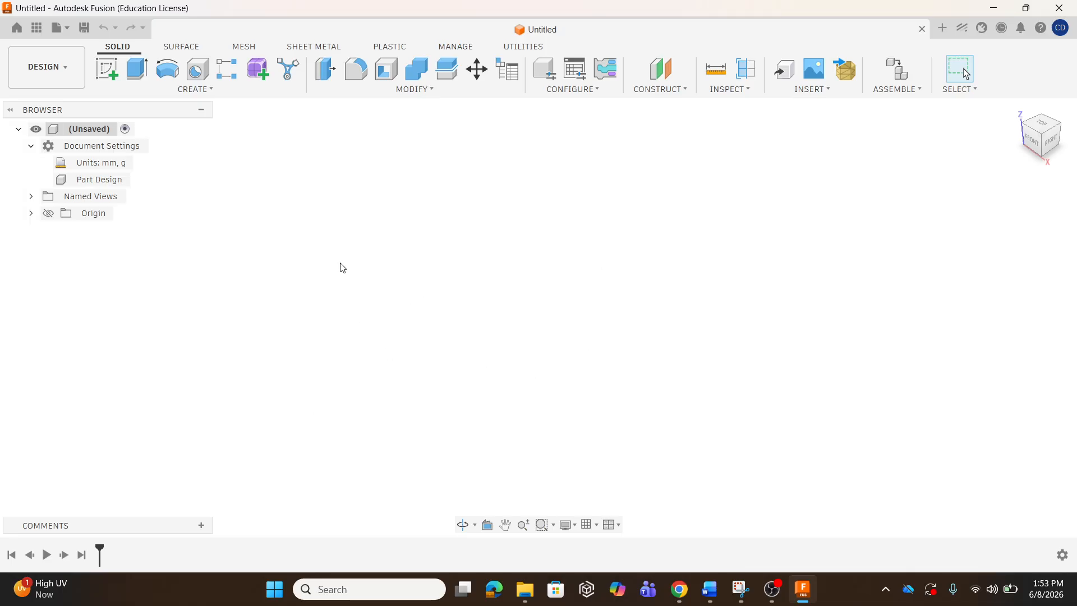
pyautogui.click(35, 30)
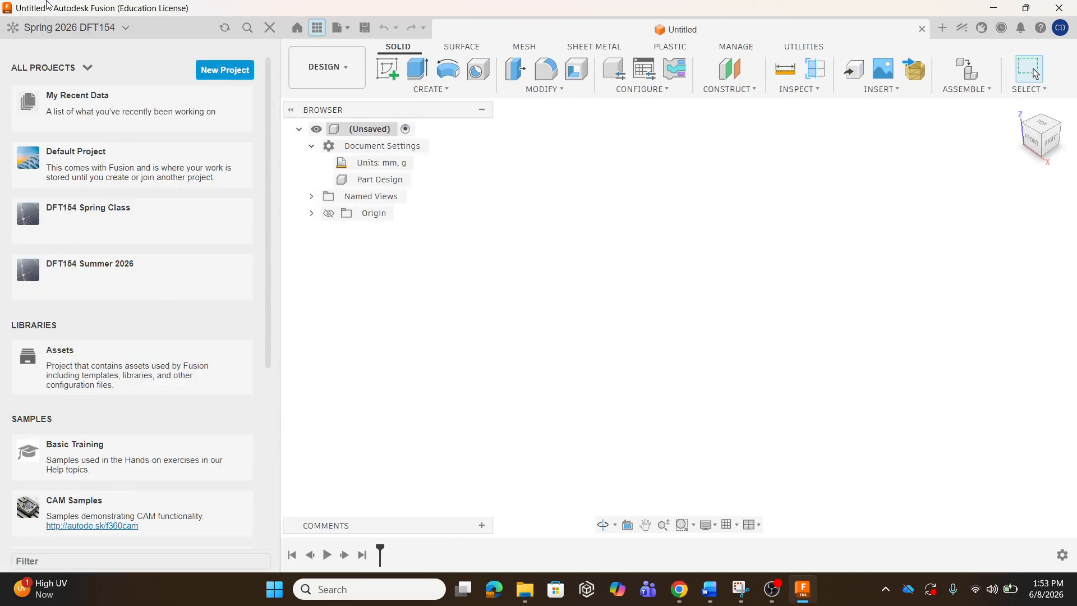
# In the DFT154 Summer 2026 project, create a new folder named with the student's full name.
pyautogui.click(113, 286)
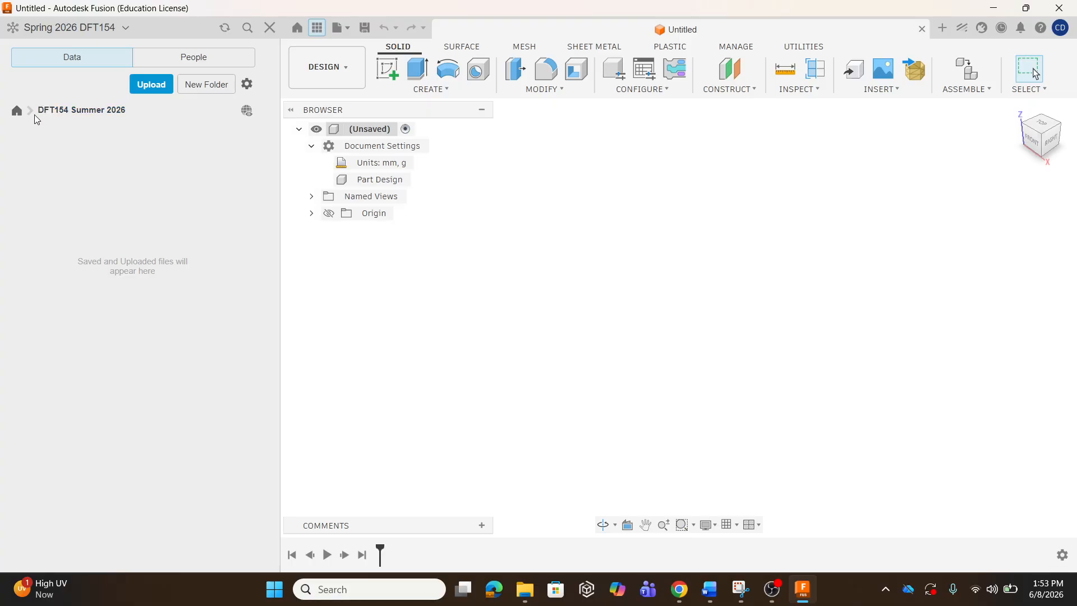
pyautogui.click(205, 86)
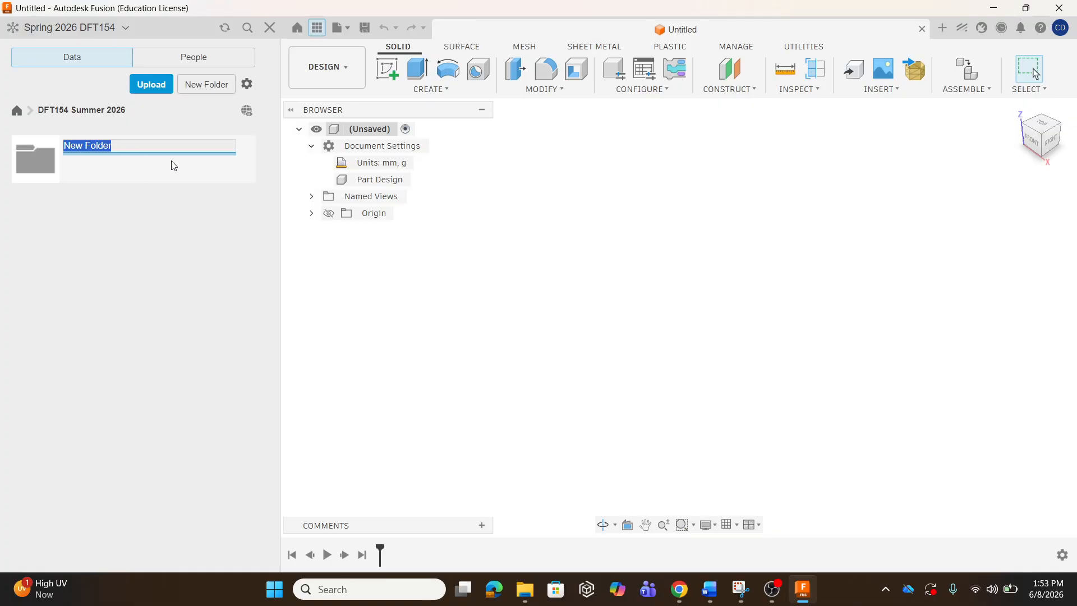
pyautogui.press('BackSpace')
pyautogui.press('Return')
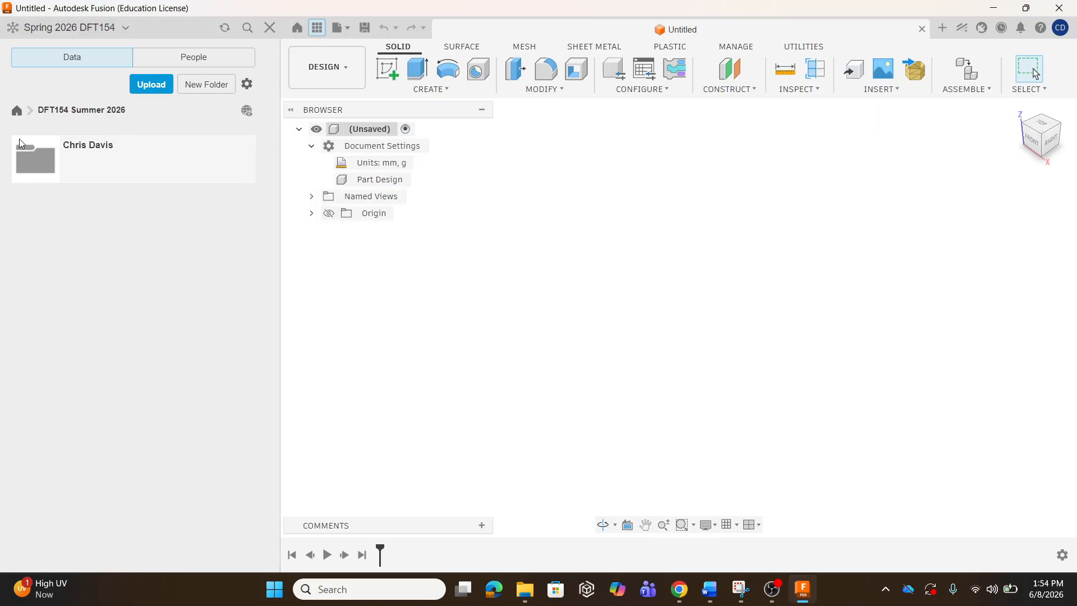
# Open the new personal folder, step back to the project level, and reopen it.
pyautogui.doubleClick(40, 160)
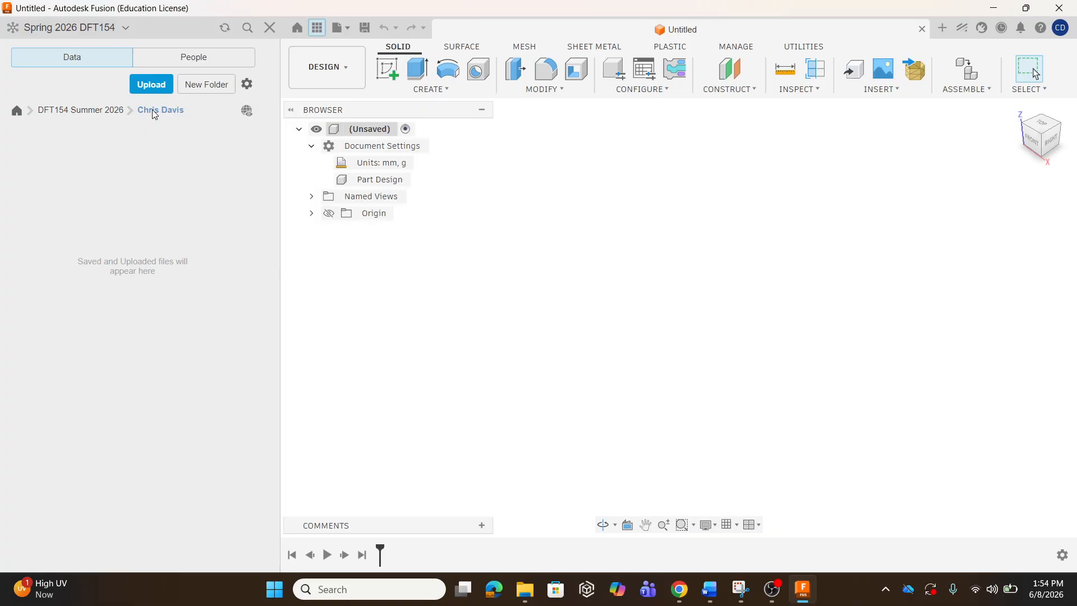
pyautogui.click(72, 110)
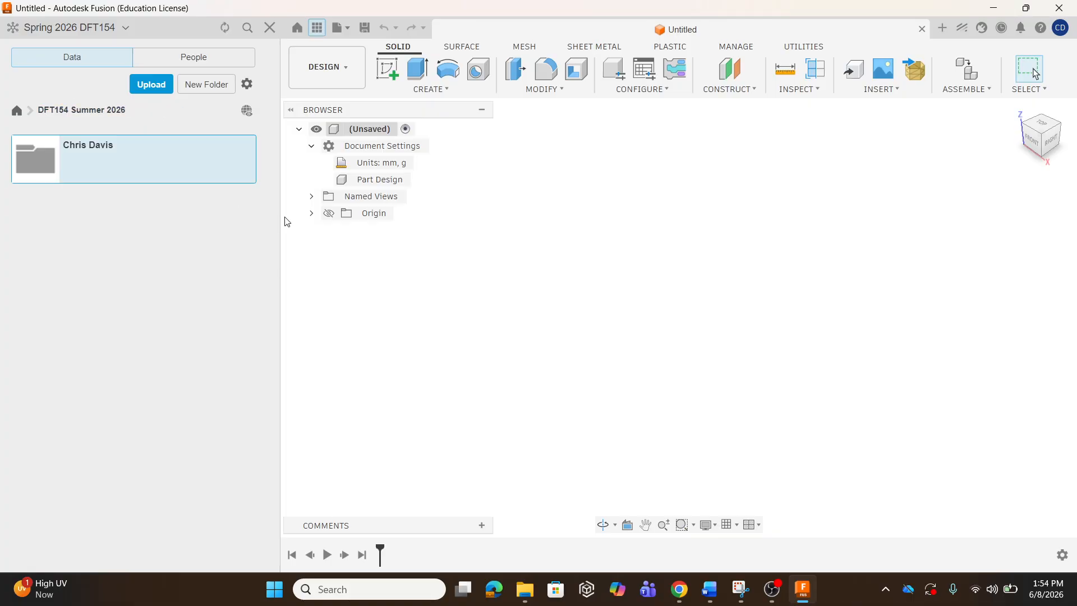
pyautogui.doubleClick(94, 151)
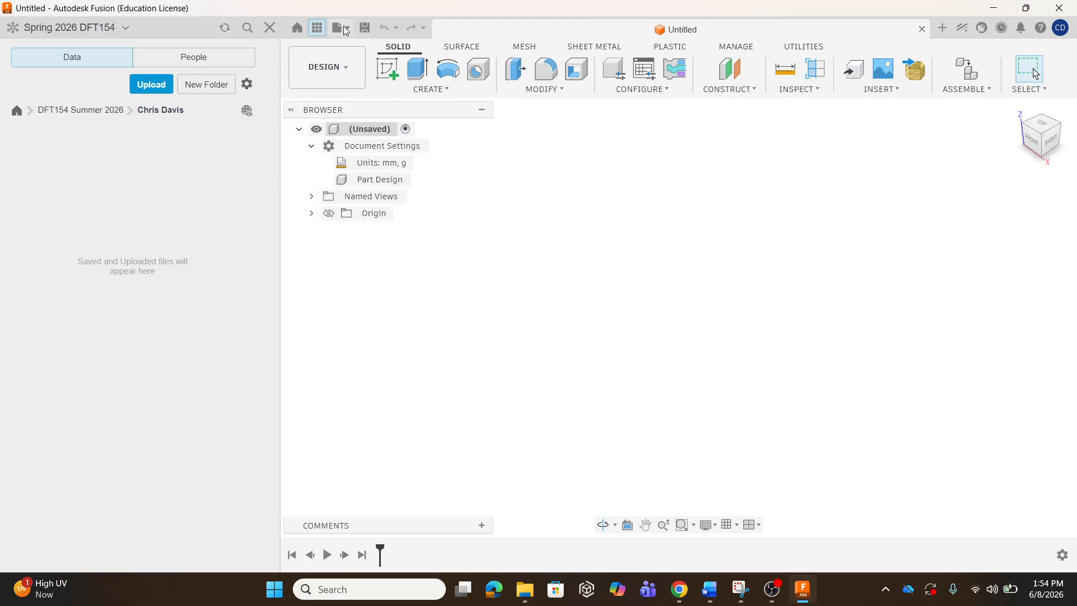
# Close the Data Panel and bring up the Save dialog for the untitled design in the personal folder.
pyautogui.click(317, 28)
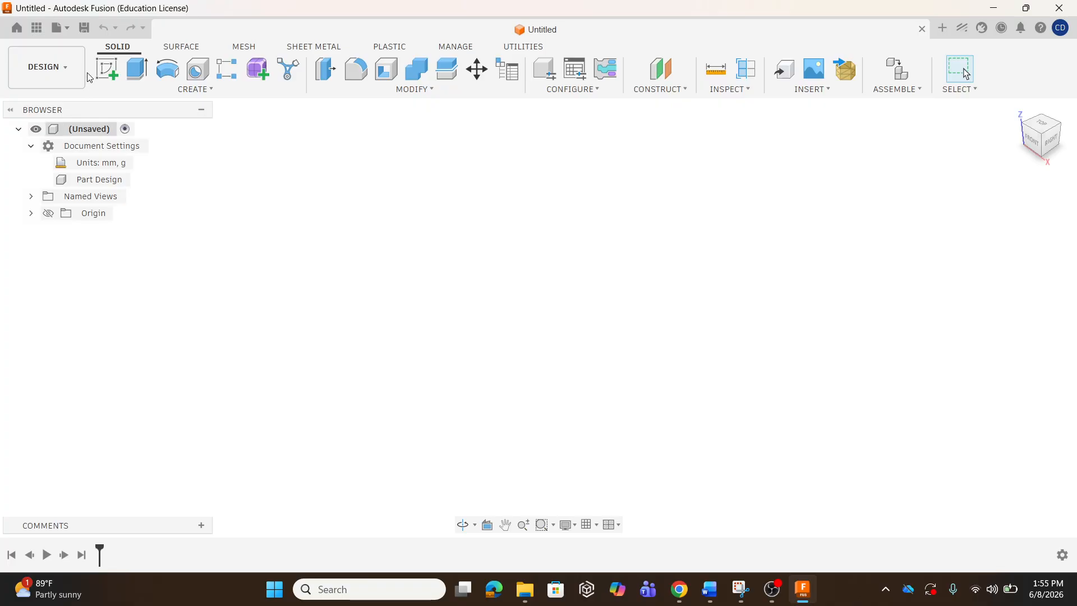
pyautogui.click(84, 31)
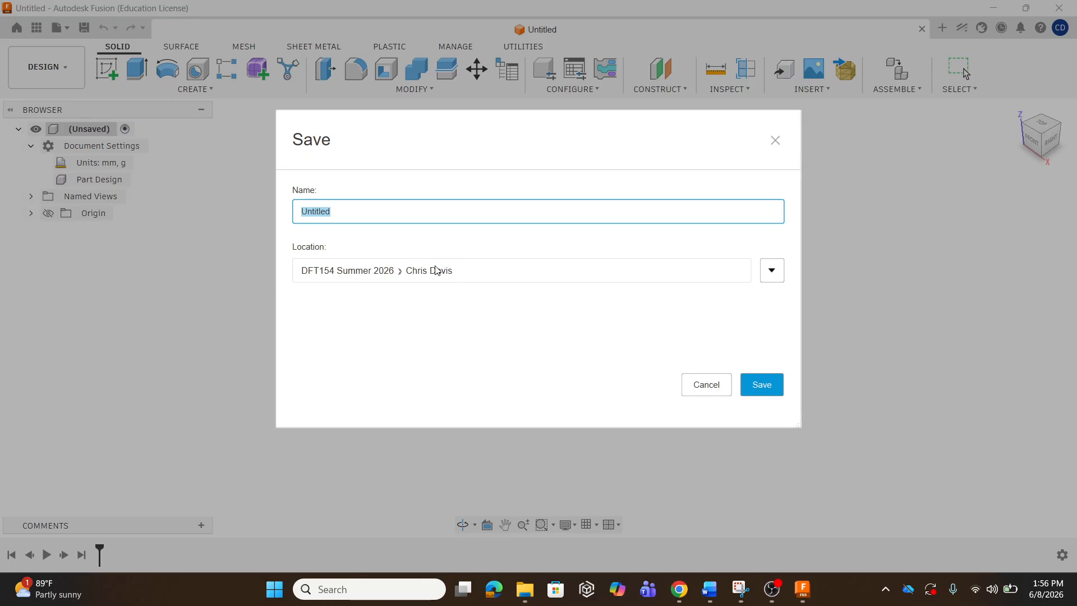
# Rename the untitled design to 'Introduction' and save it.
pyautogui.click(340, 213)
pyautogui.press('BackSpace')
pyautogui.press('BackSpace')
pyautogui.write('Da')
pyautogui.press('BackSpace')
pyautogui.press('BackSpace')
pyautogui.press('BackSpace')
pyautogui.write('In')
pyautogui.click(766, 386)
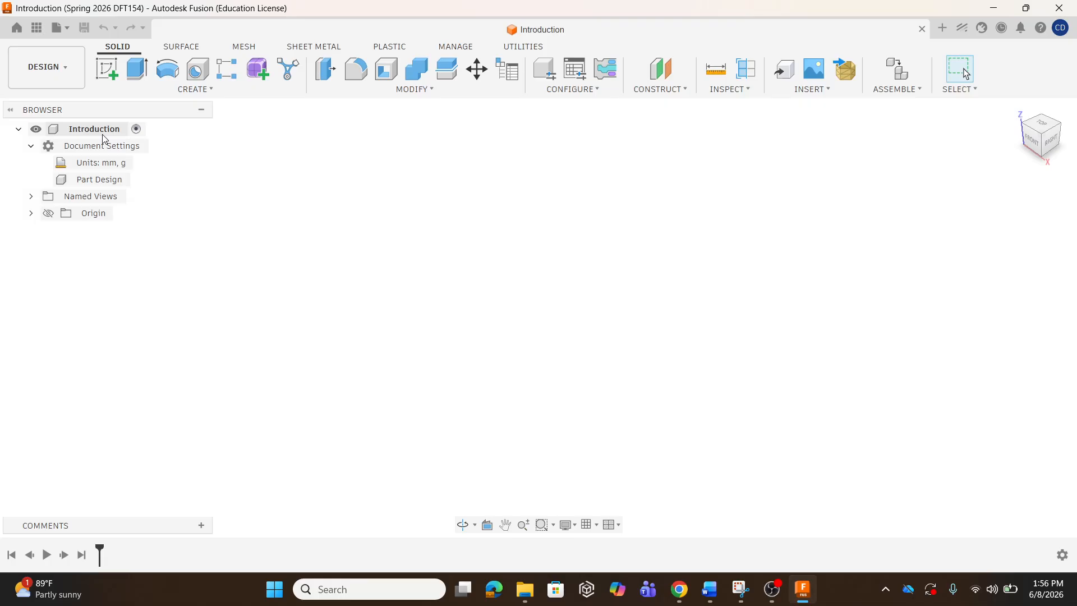
pyautogui.moveTo(80, 164)
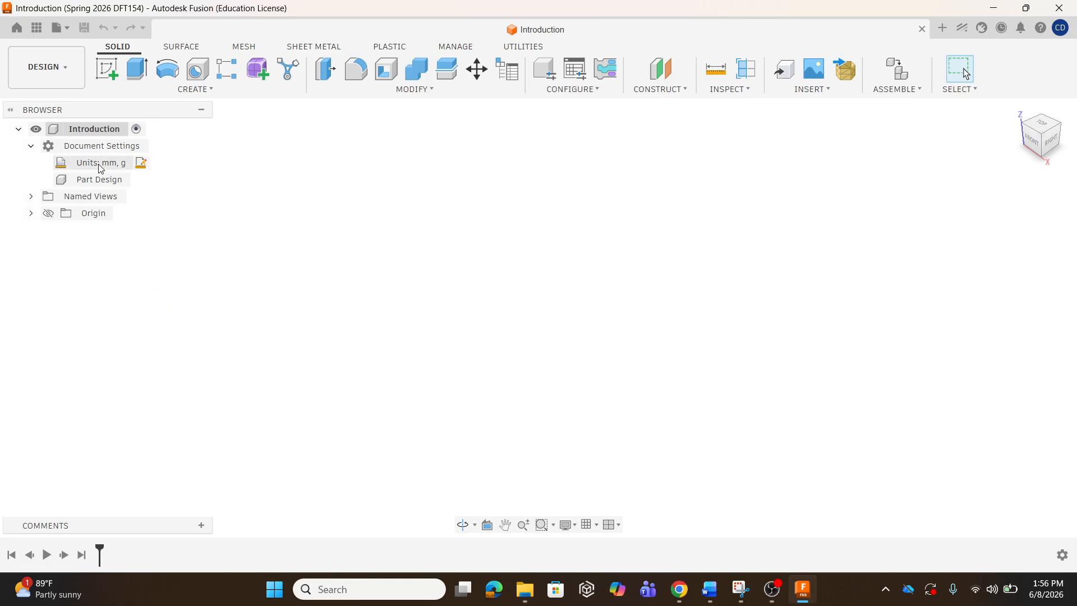
pyautogui.click(145, 167)
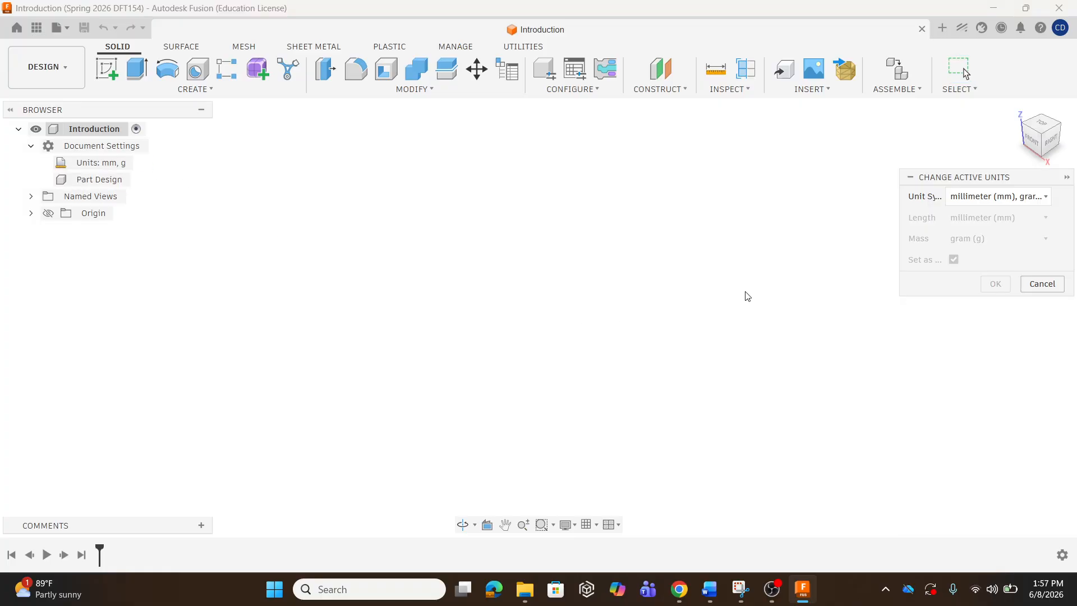
pyautogui.moveTo(981, 177); pyautogui.dragTo(444, 146)
pyautogui.click(498, 166)
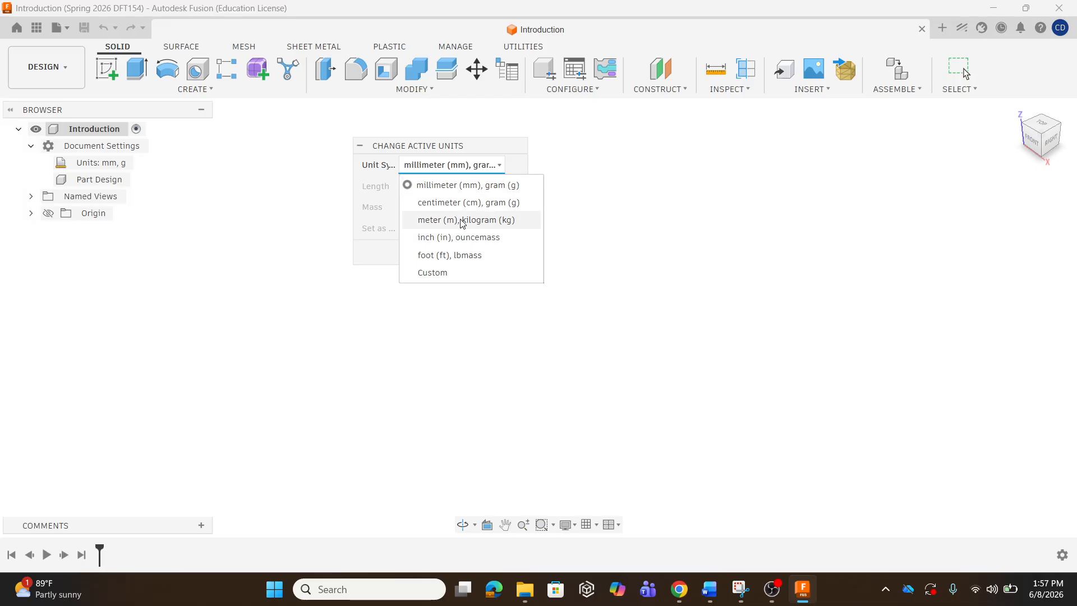
pyautogui.click(469, 185)
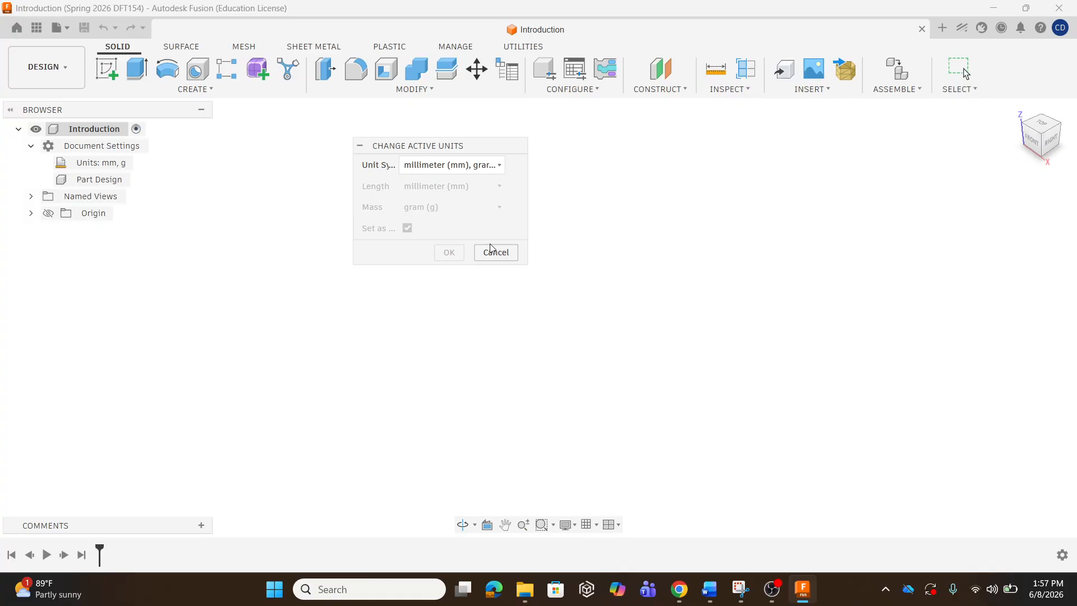
pyautogui.click(493, 165)
pyautogui.click(464, 240)
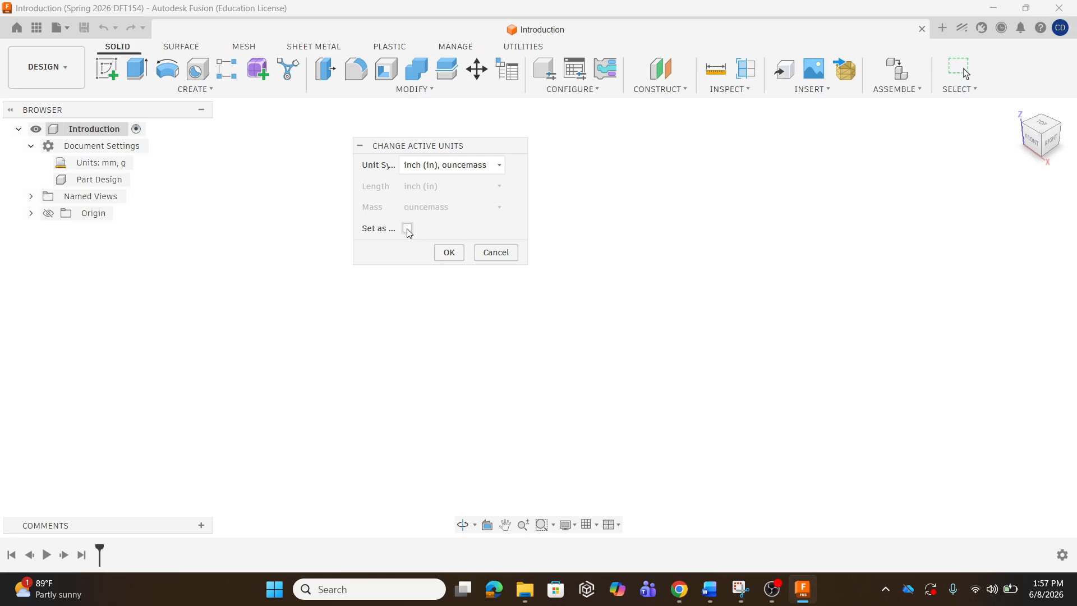
pyautogui.click(499, 164)
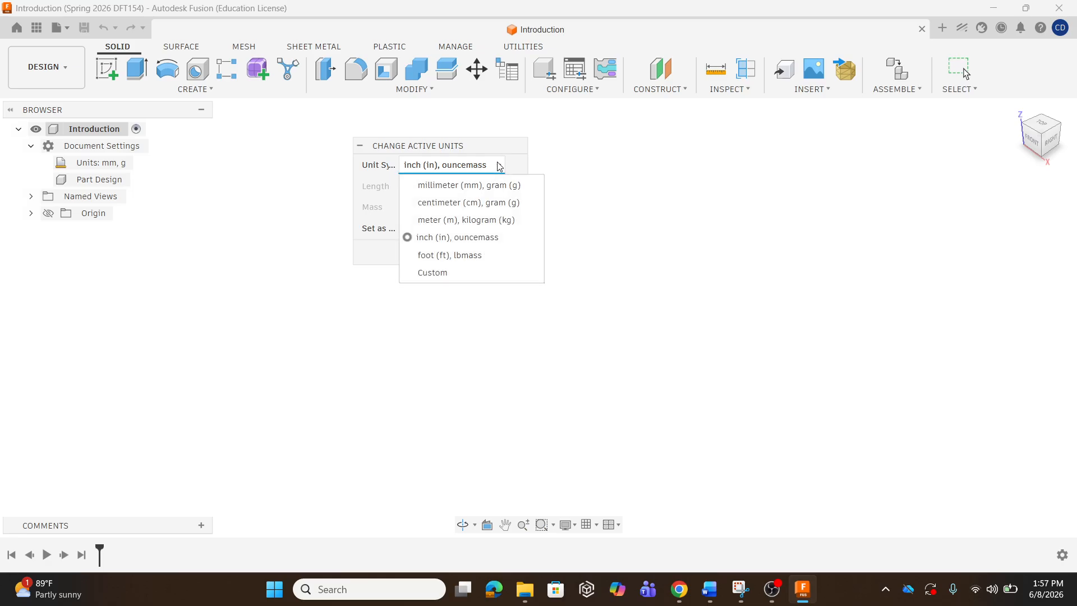
pyautogui.click(482, 185)
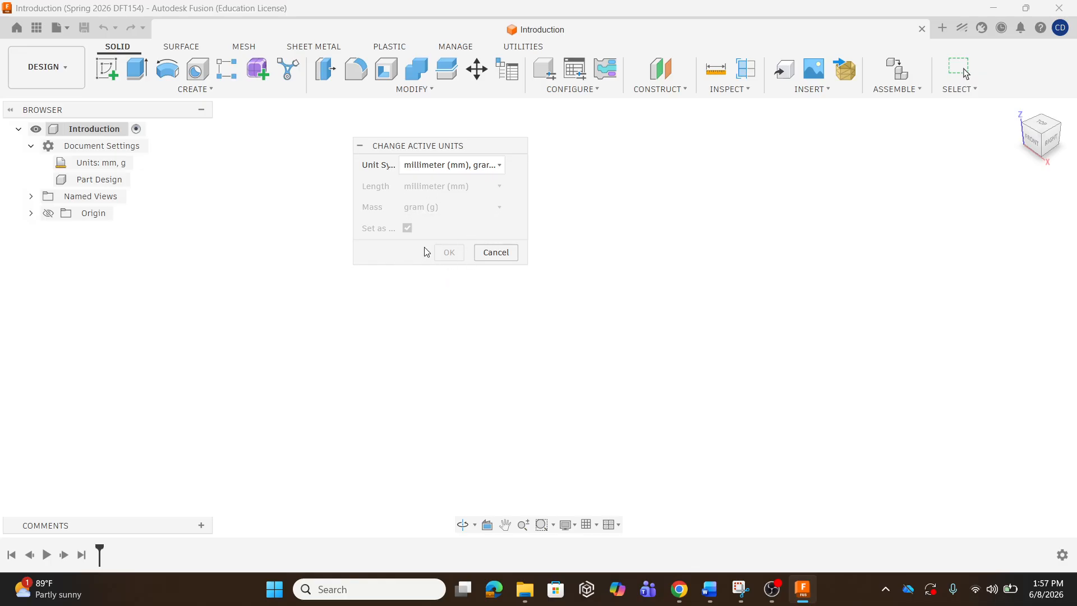
pyautogui.click(496, 253)
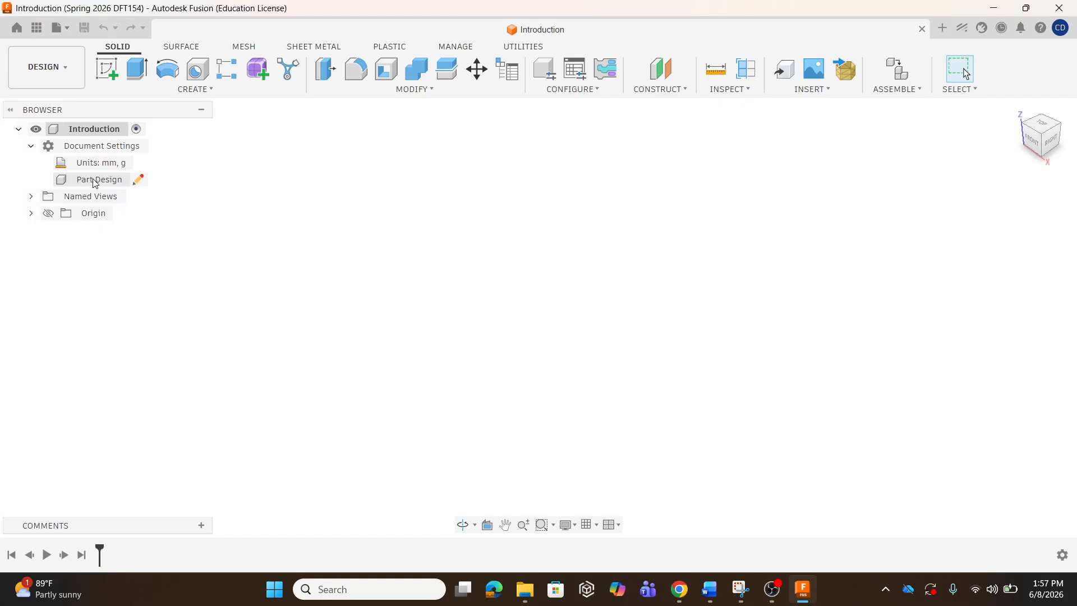
# Review the design type options, keep the design as a Part, and start a new sketch.
pyautogui.click(140, 180)
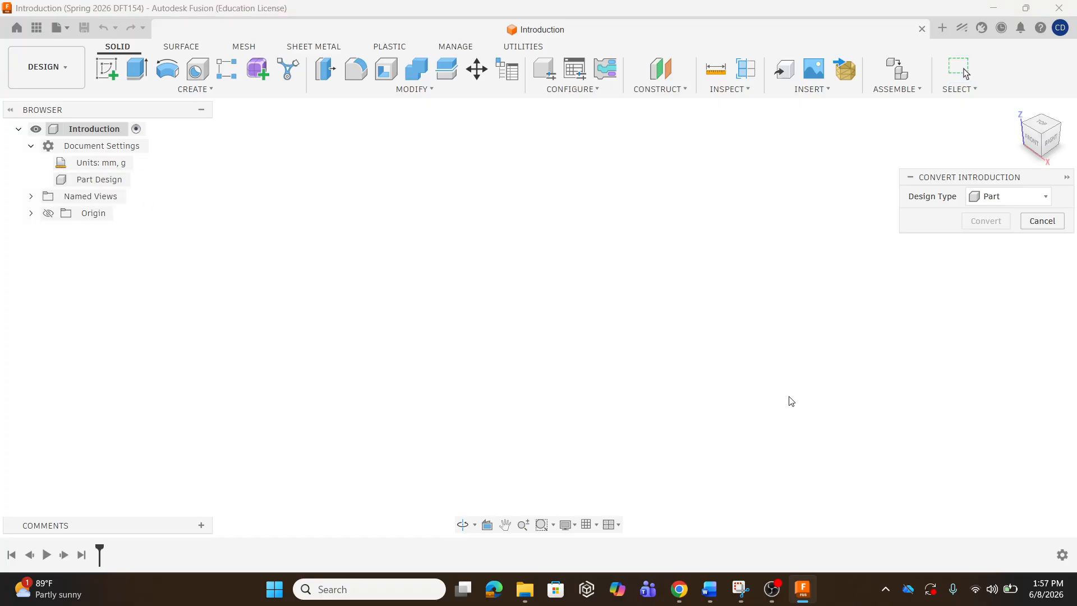
pyautogui.click(1046, 193)
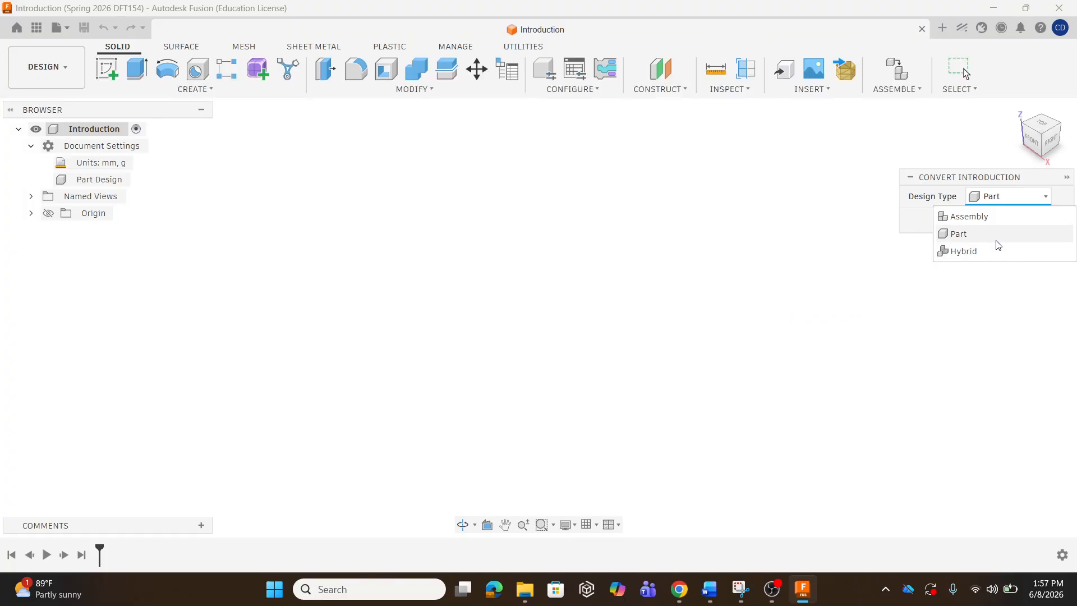
pyautogui.click(1047, 198)
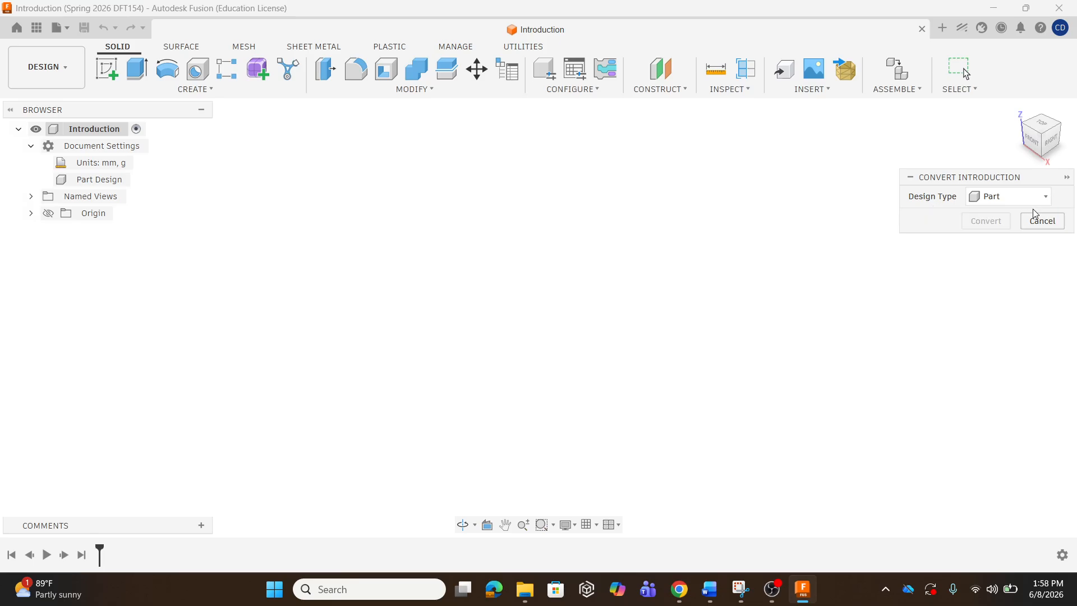
pyautogui.click(1040, 220)
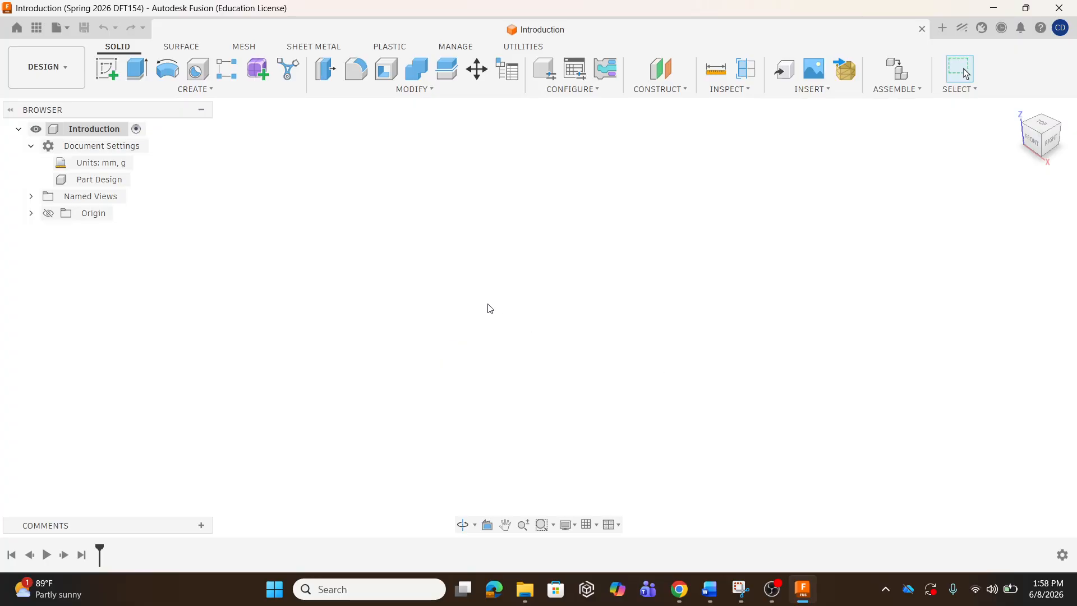
pyautogui.click(108, 64)
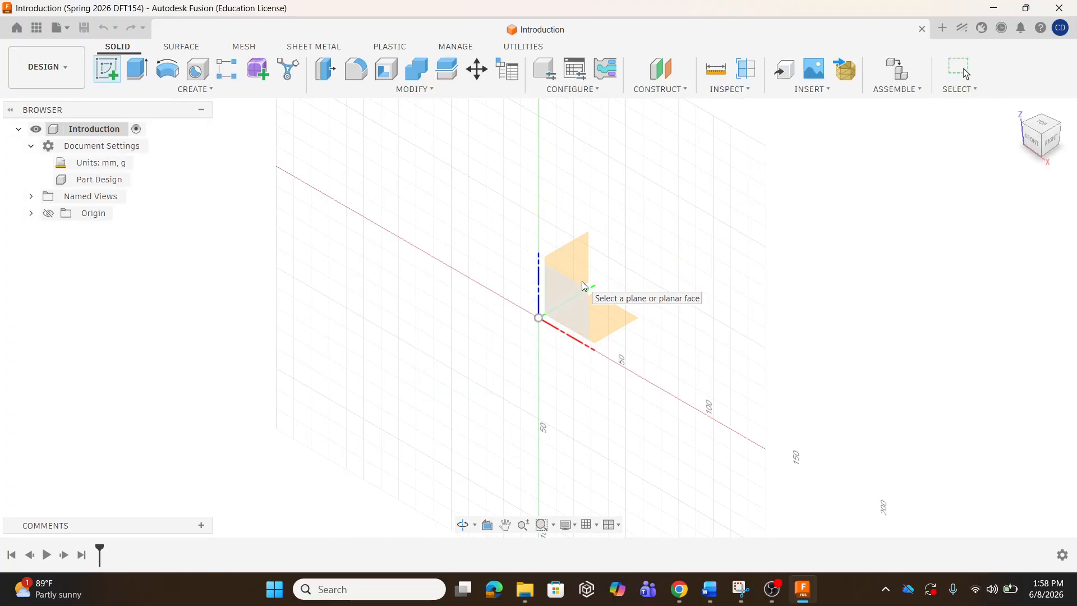
# Create a trial sketch on the top XY plane, then undo it.
pyautogui.click(559, 282)
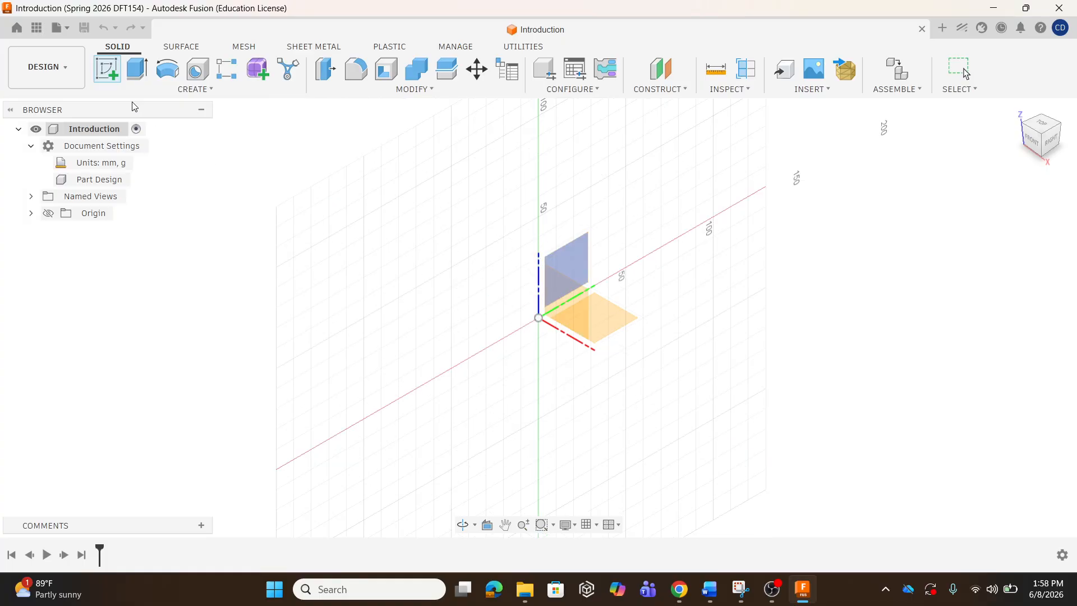
pyautogui.click(107, 68)
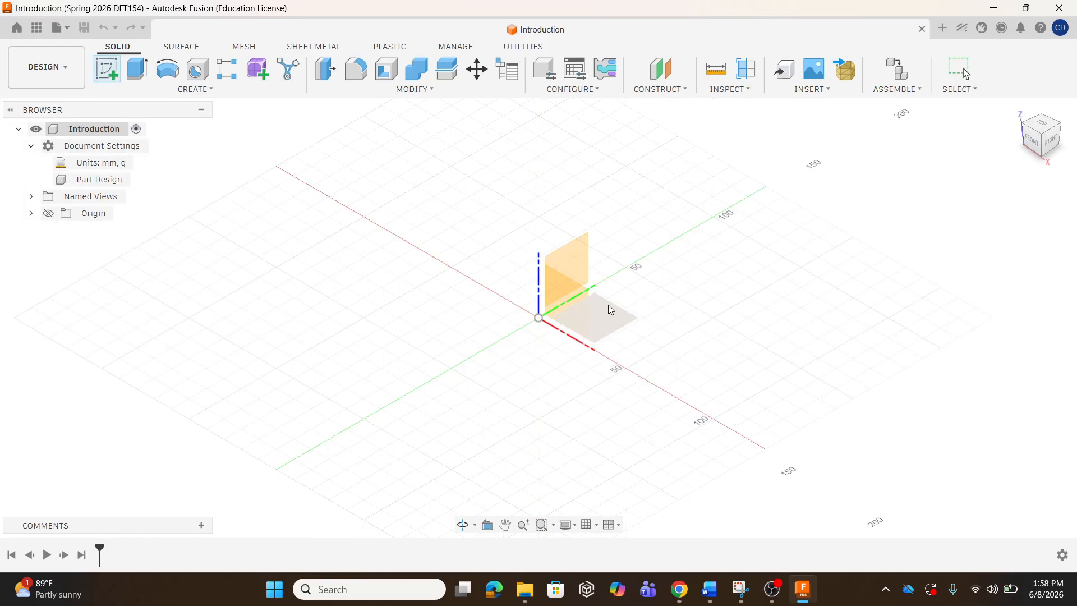
pyautogui.click(608, 307)
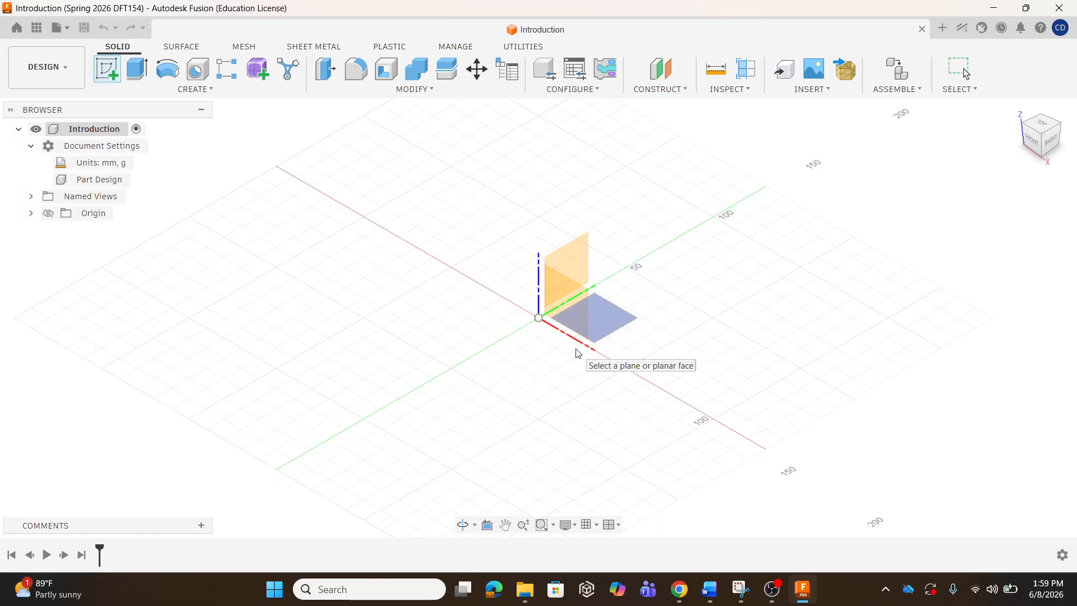
pyautogui.click(610, 316)
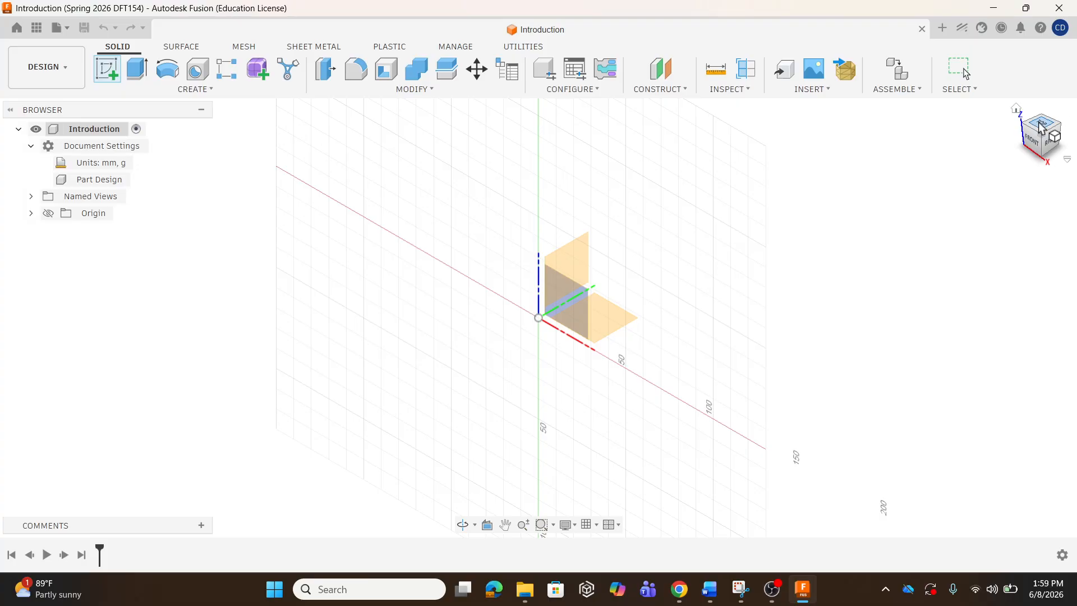
pyautogui.click(597, 327)
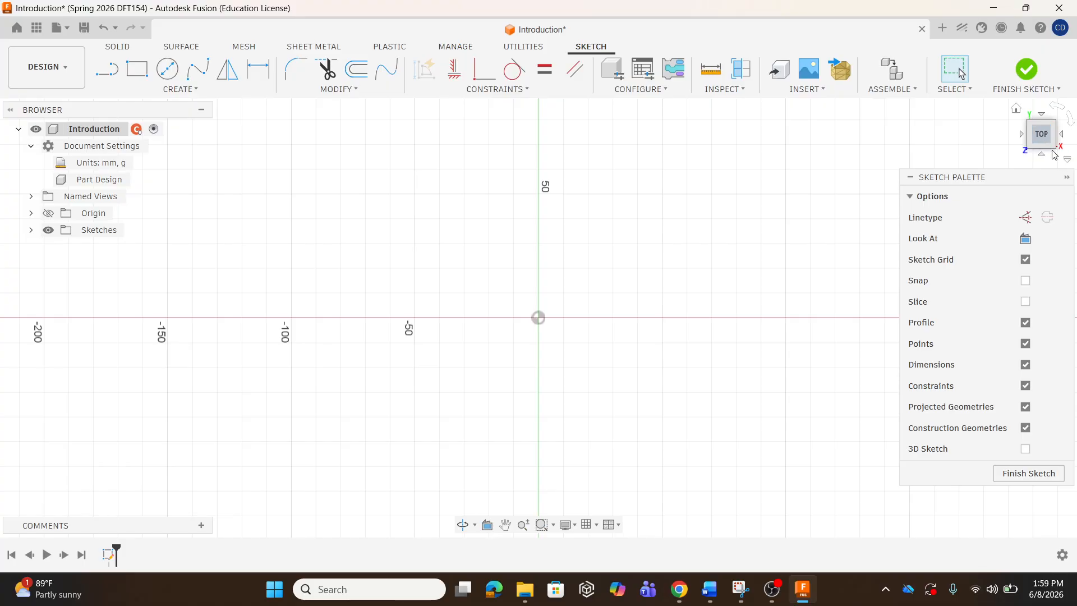
pyautogui.click(101, 29)
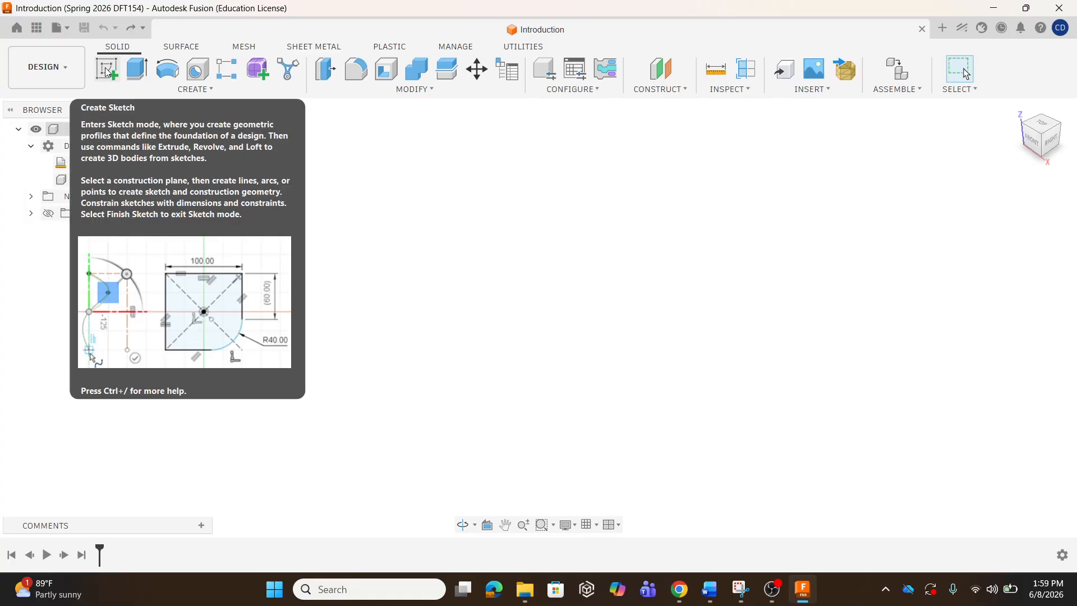
pyautogui.click(108, 73)
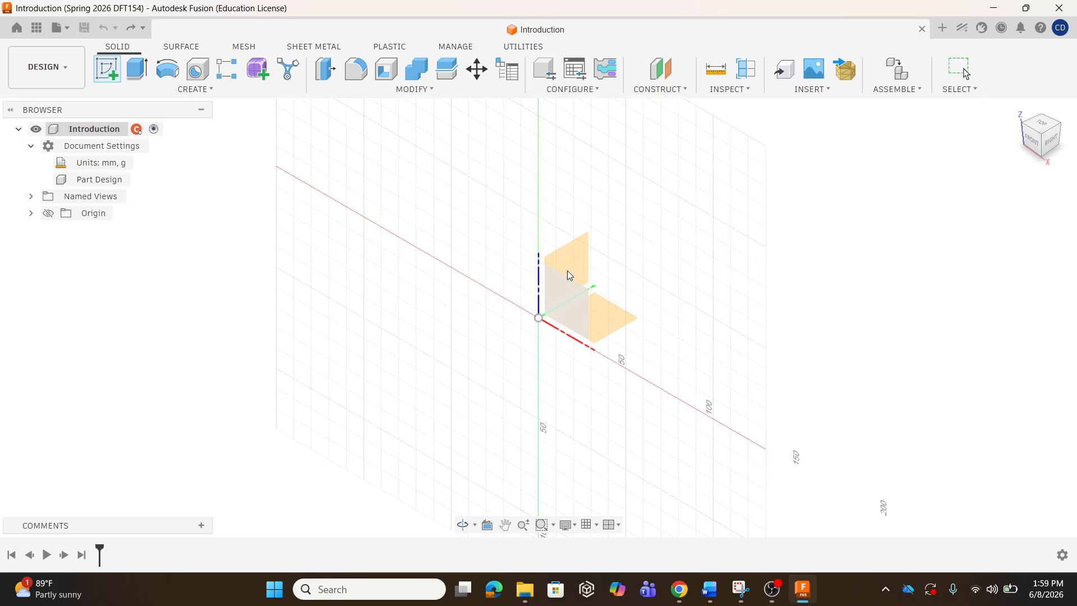
pyautogui.click(580, 308)
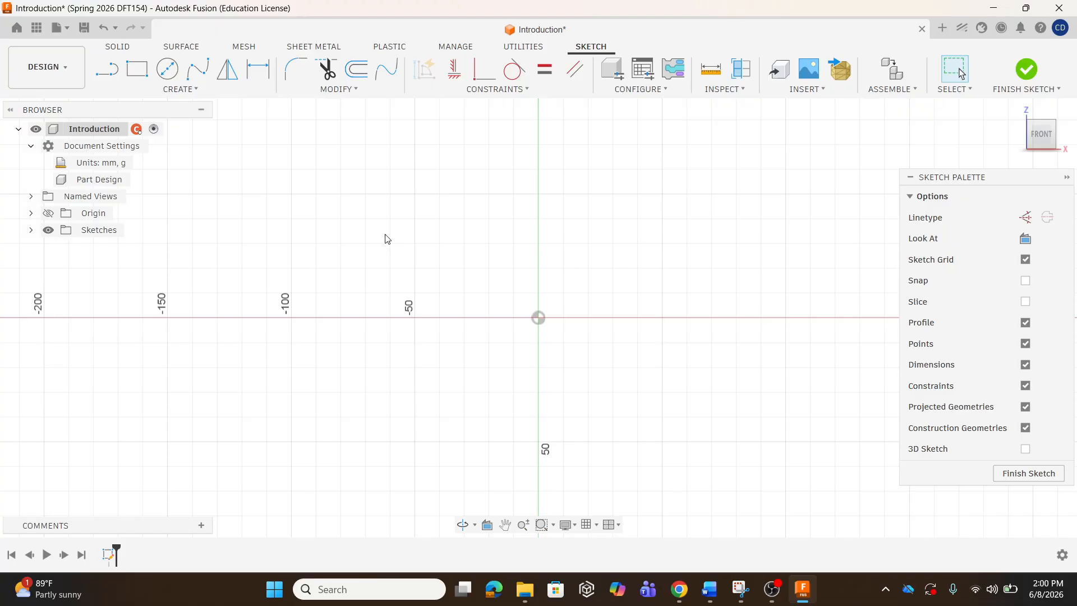
pyautogui.click(102, 28)
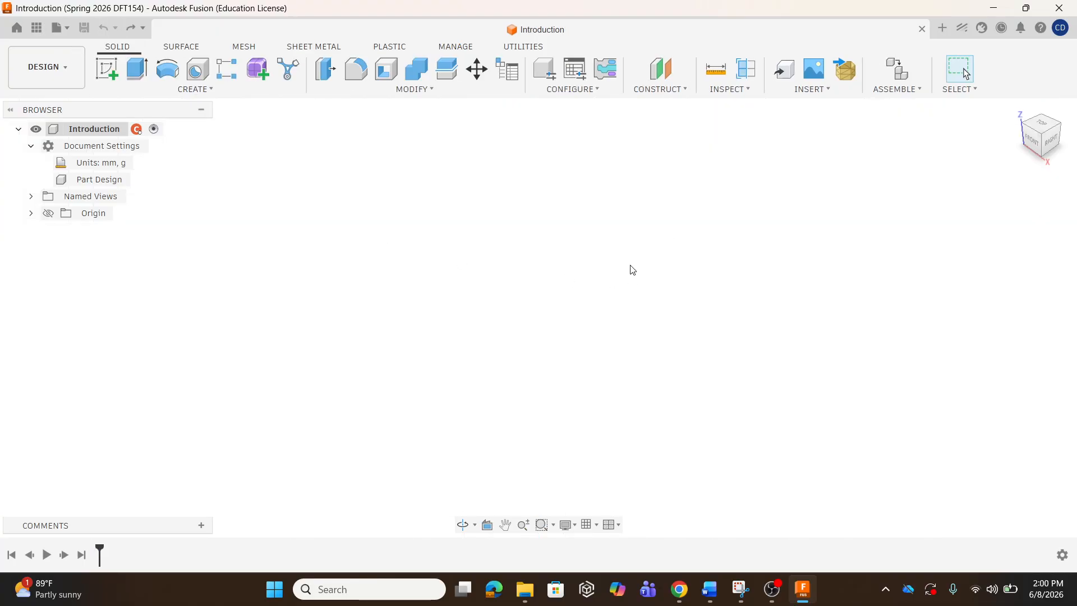
# Start a new sketch on the XY origin plane, viewed from the top.
pyautogui.click(114, 70)
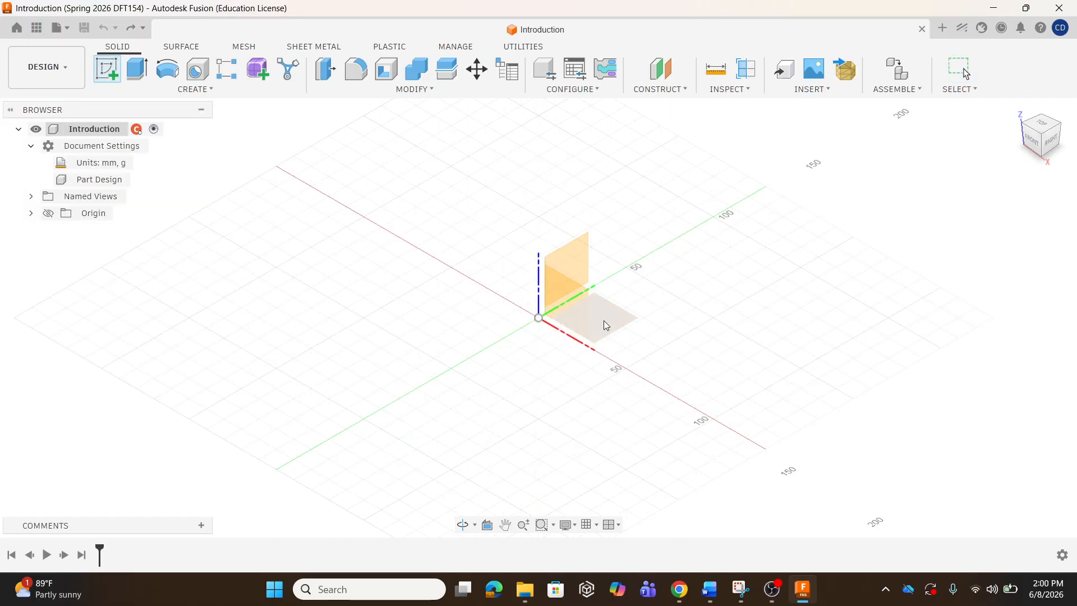
pyautogui.click(1039, 124)
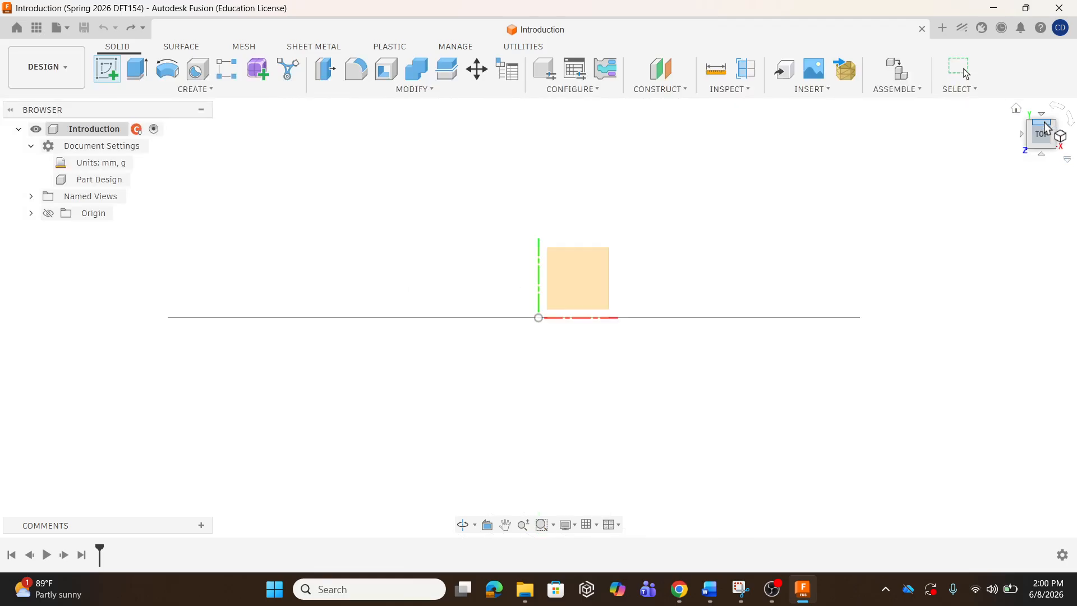
pyautogui.click(589, 273)
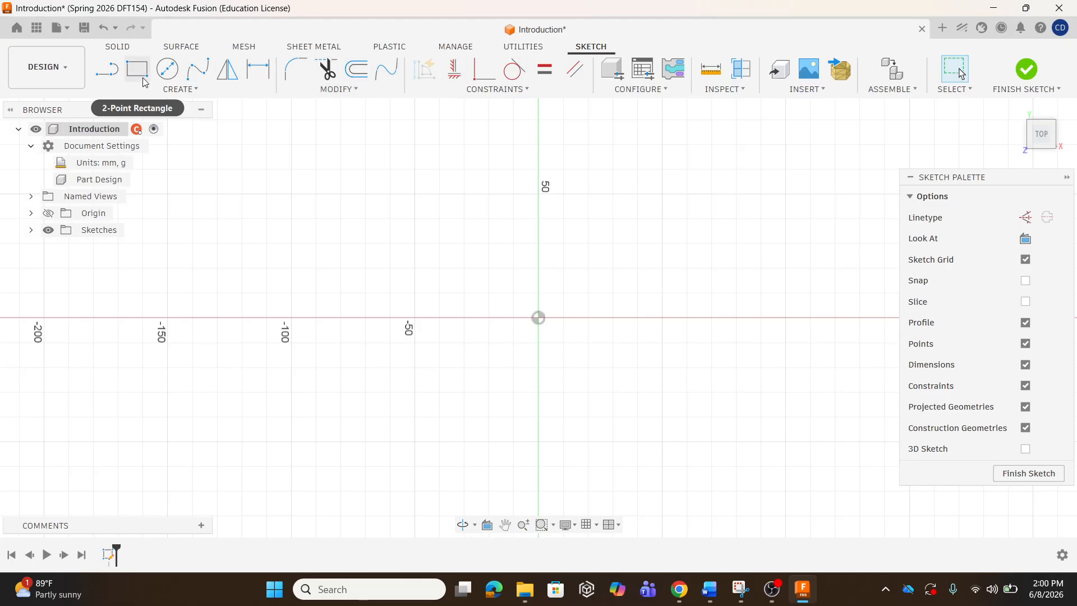
pyautogui.click(191, 88)
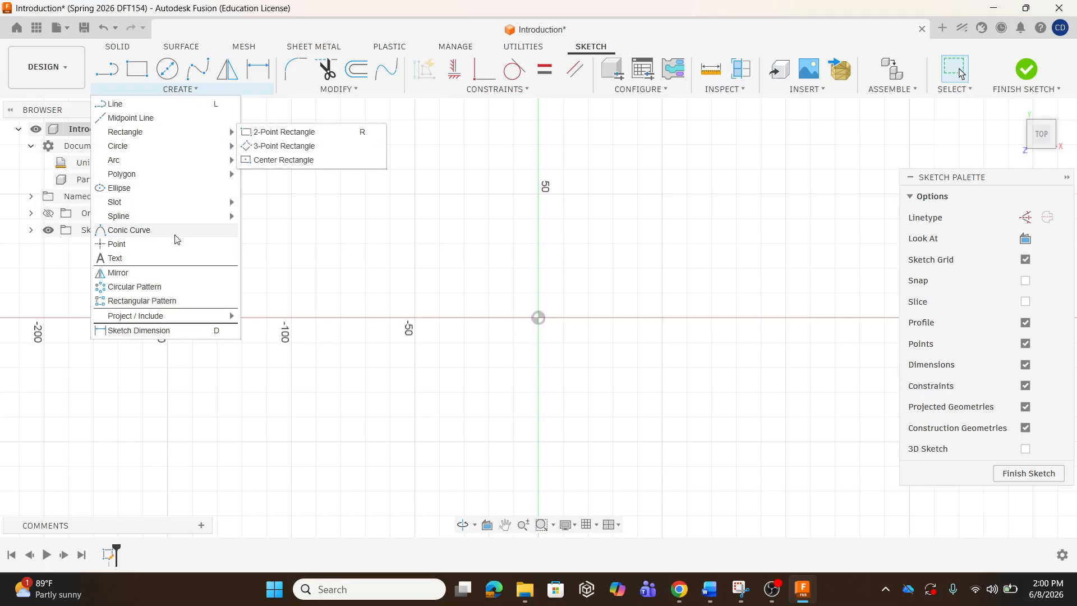
pyautogui.click(181, 88)
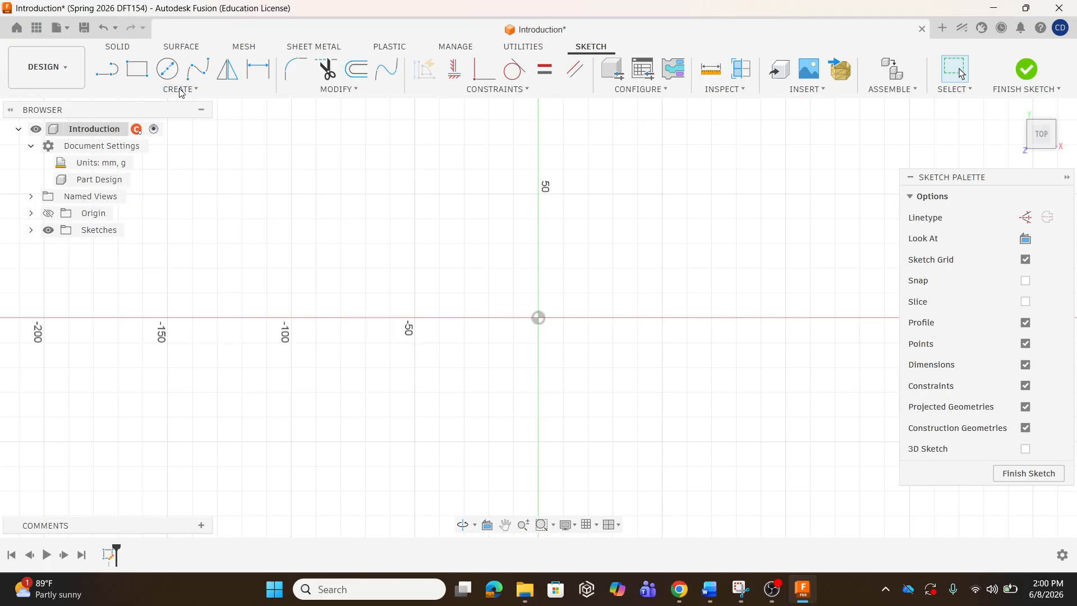
pyautogui.click(317, 91)
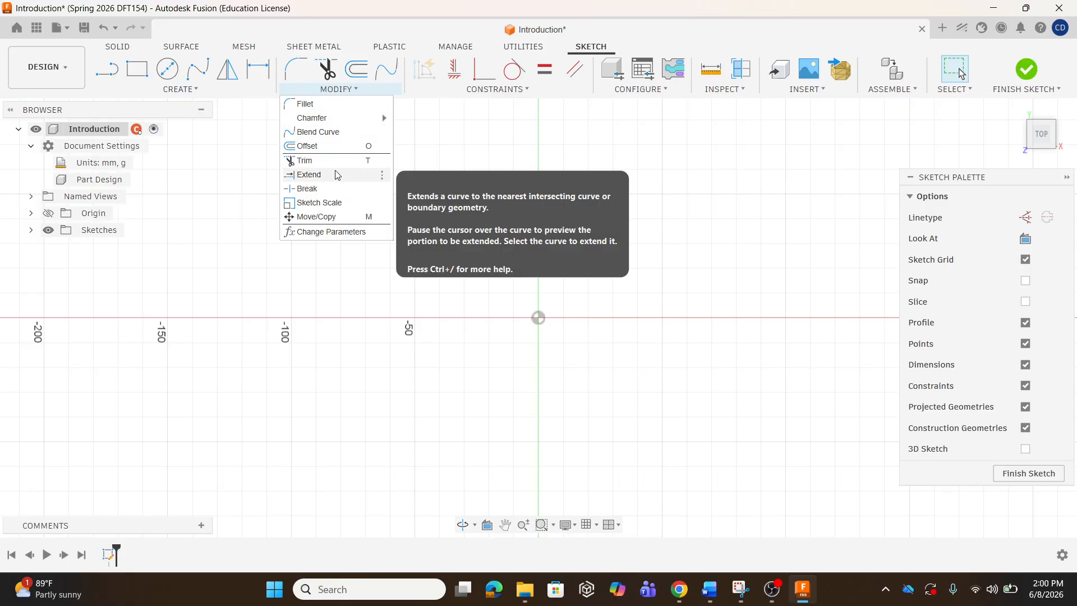
pyautogui.click(471, 92)
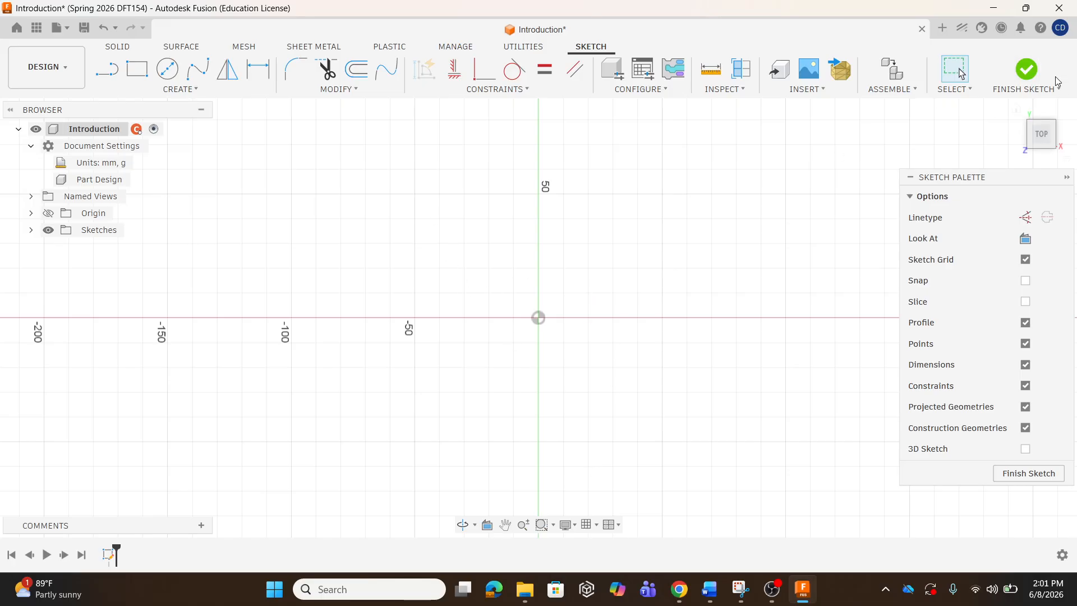
# Finish the empty sketch and select Sketch1 in the timeline.
pyautogui.click(1028, 82)
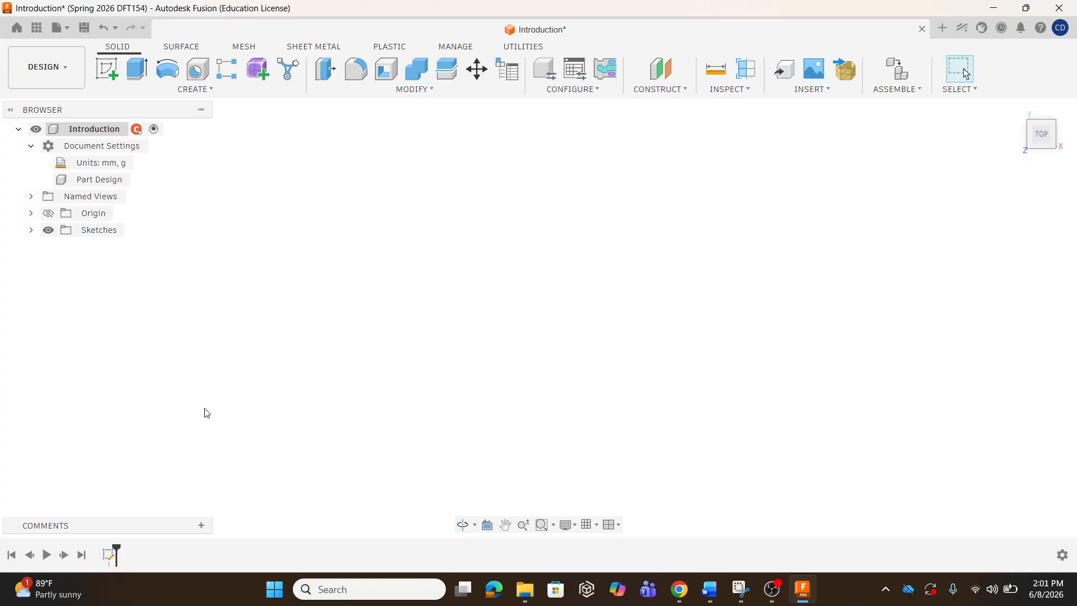
pyautogui.click(111, 556)
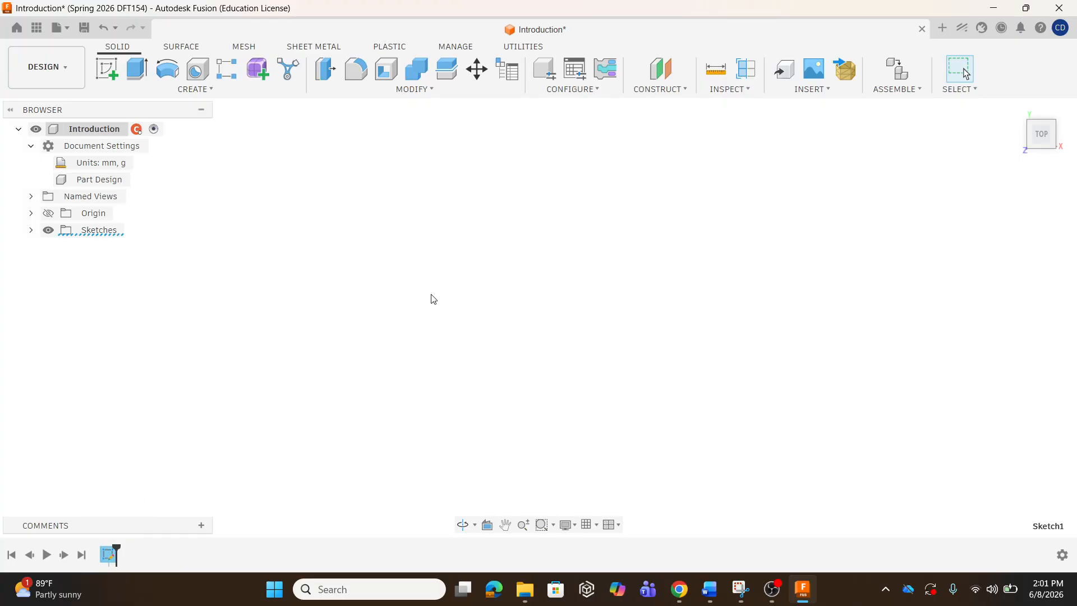
# Reopen Sketch1 from the timeline to edit it on the top-view grid.
pyautogui.doubleClick(113, 556)
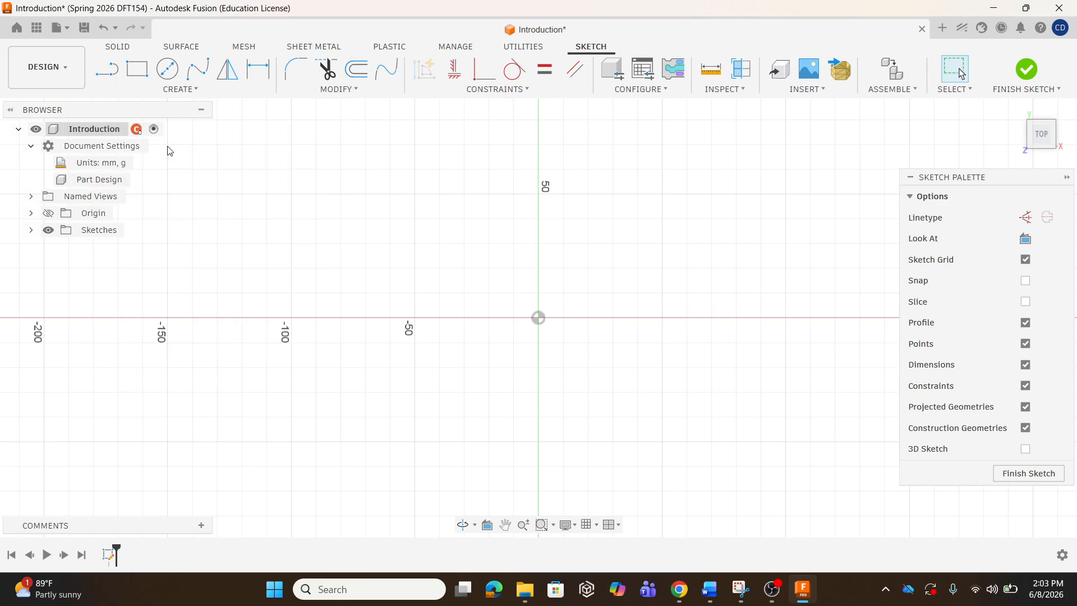
pyautogui.press('l')
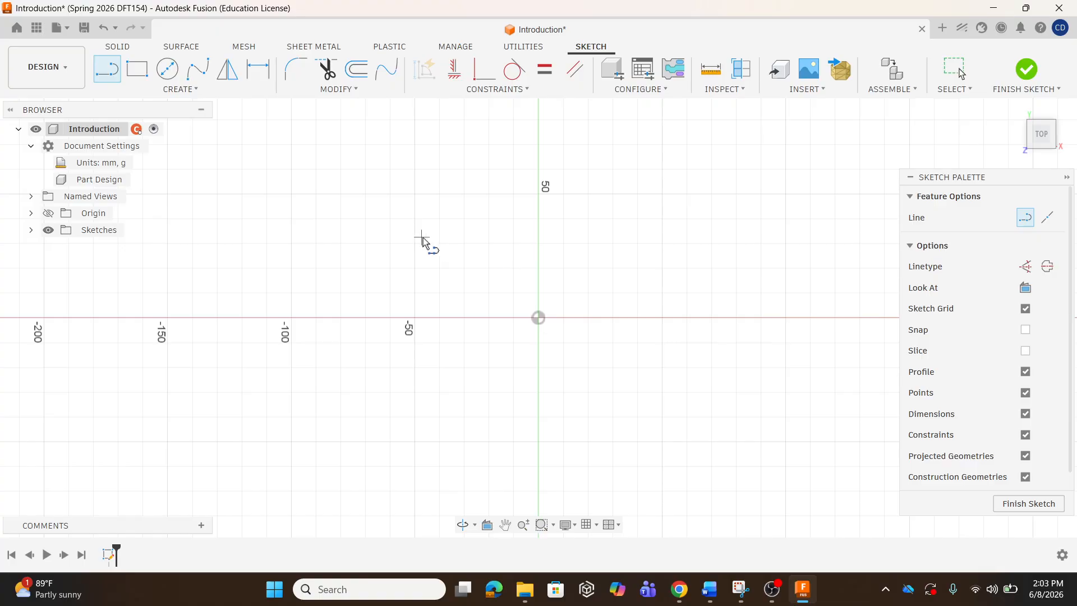
pyautogui.press('Escape')
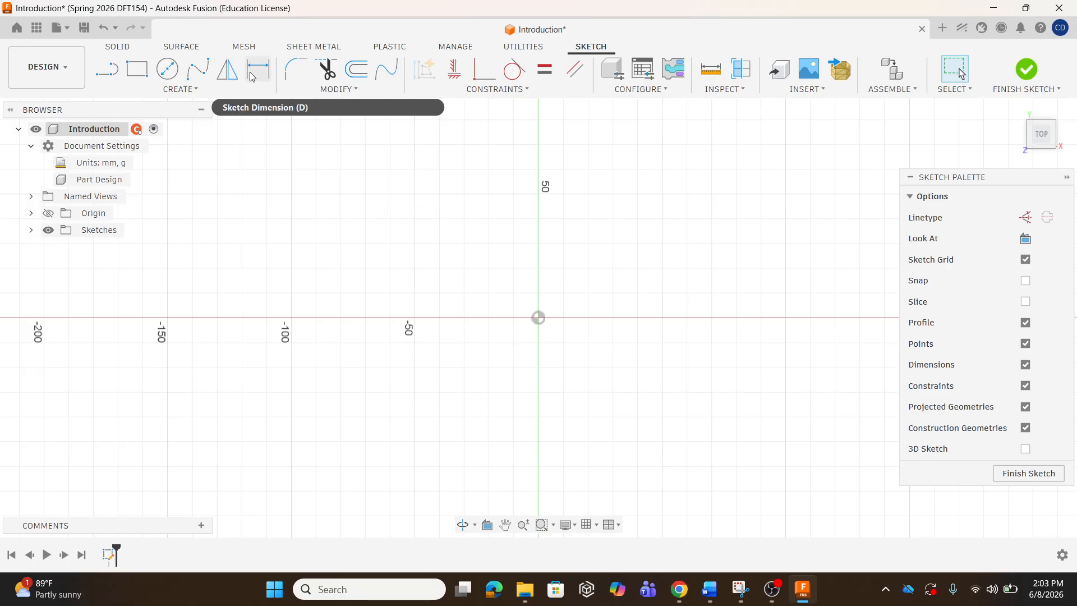
pyautogui.click(201, 91)
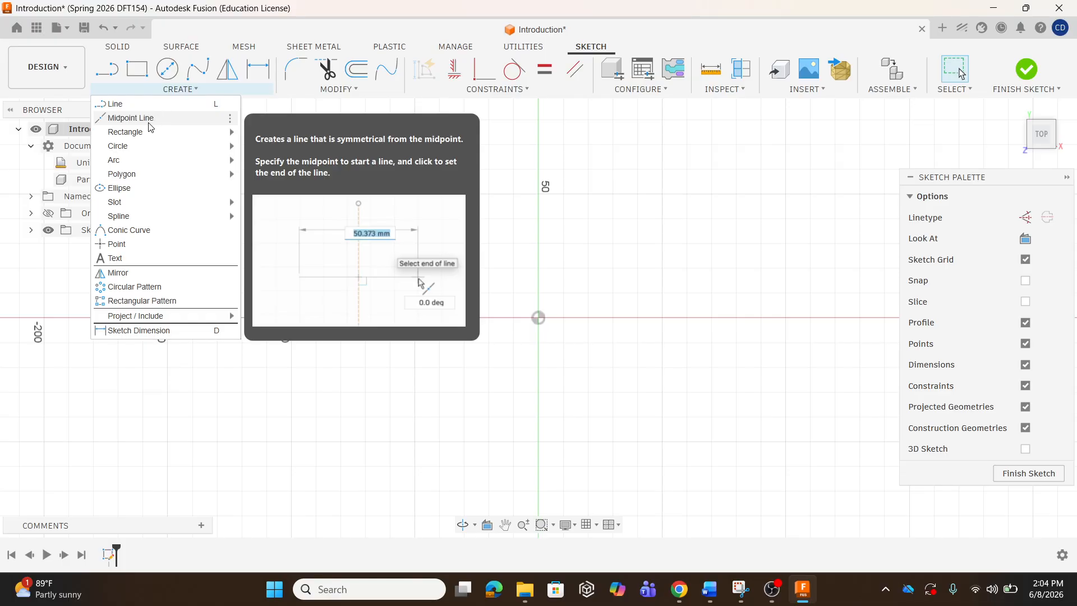
pyautogui.moveTo(149, 132)
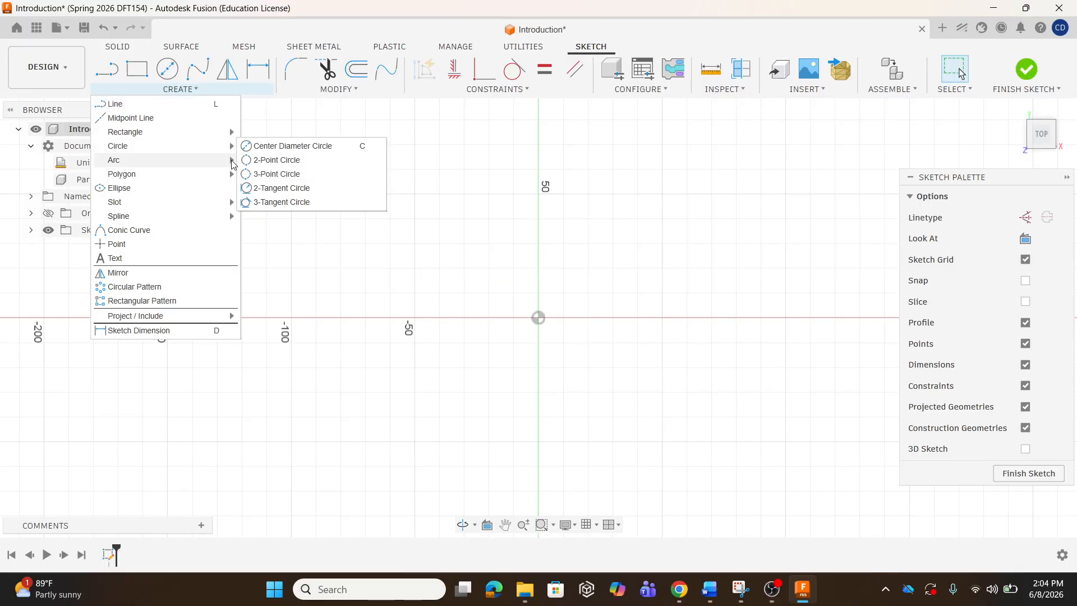
pyautogui.moveTo(234, 163)
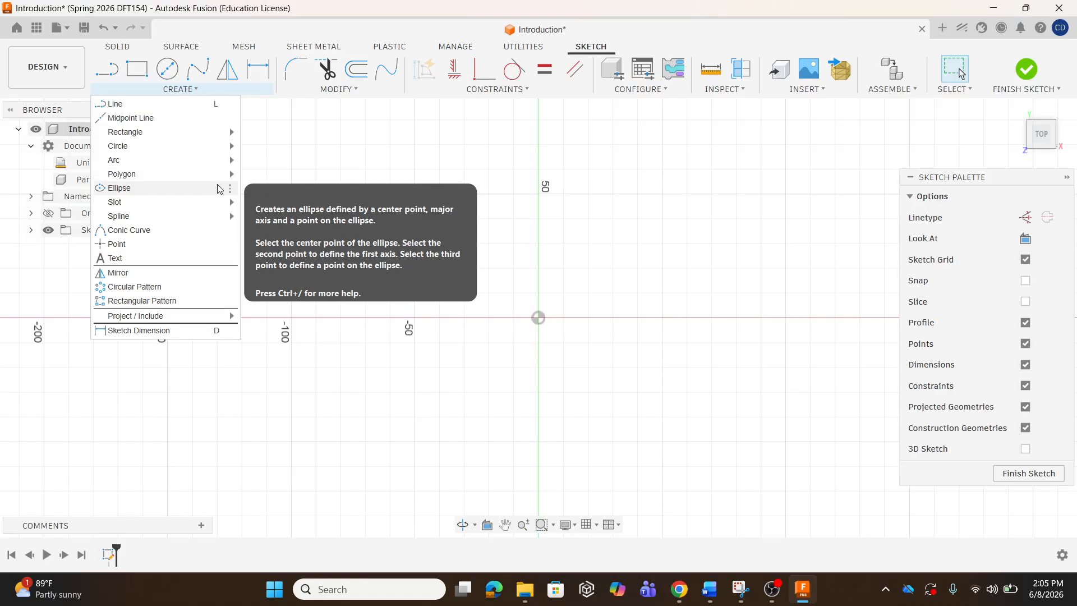
pyautogui.moveTo(222, 205)
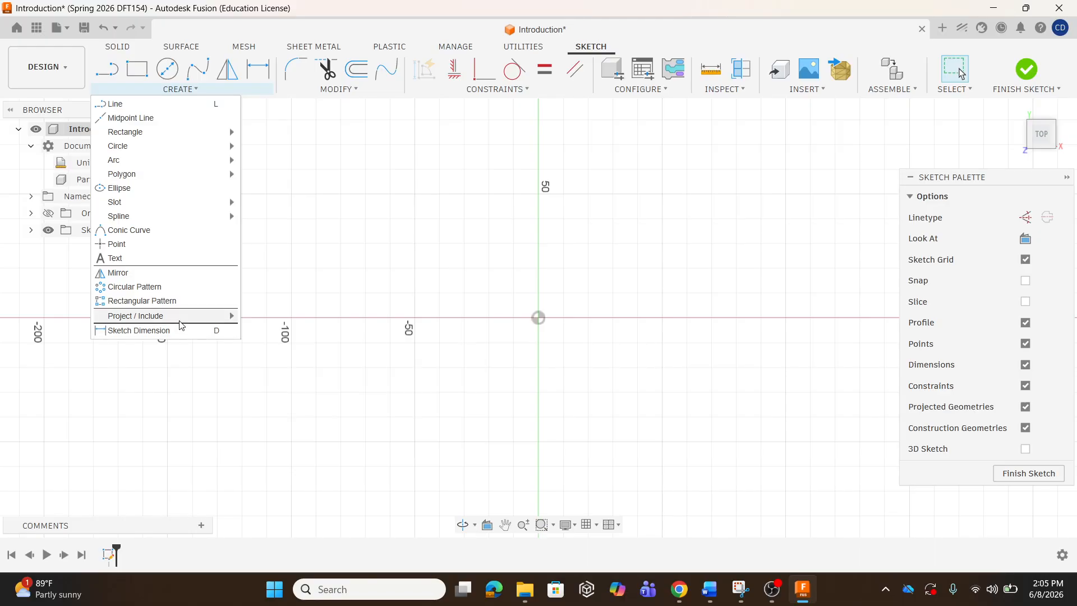
pyautogui.click(188, 91)
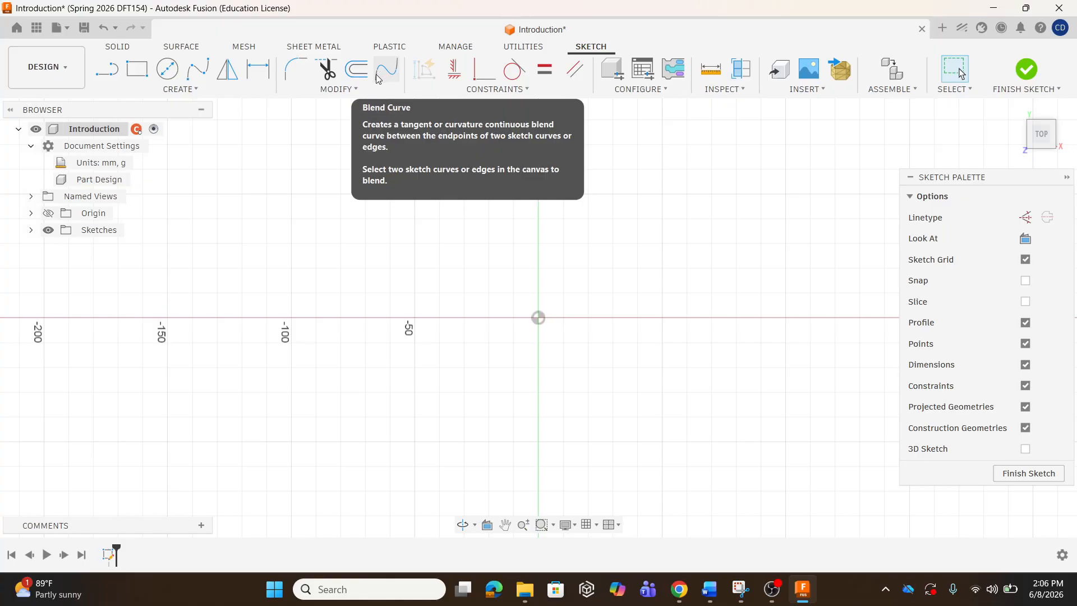
# Browse the Modify and Create dropdowns to show tools like Fillet, Trim, Offset and Move/Copy.
pyautogui.click(358, 87)
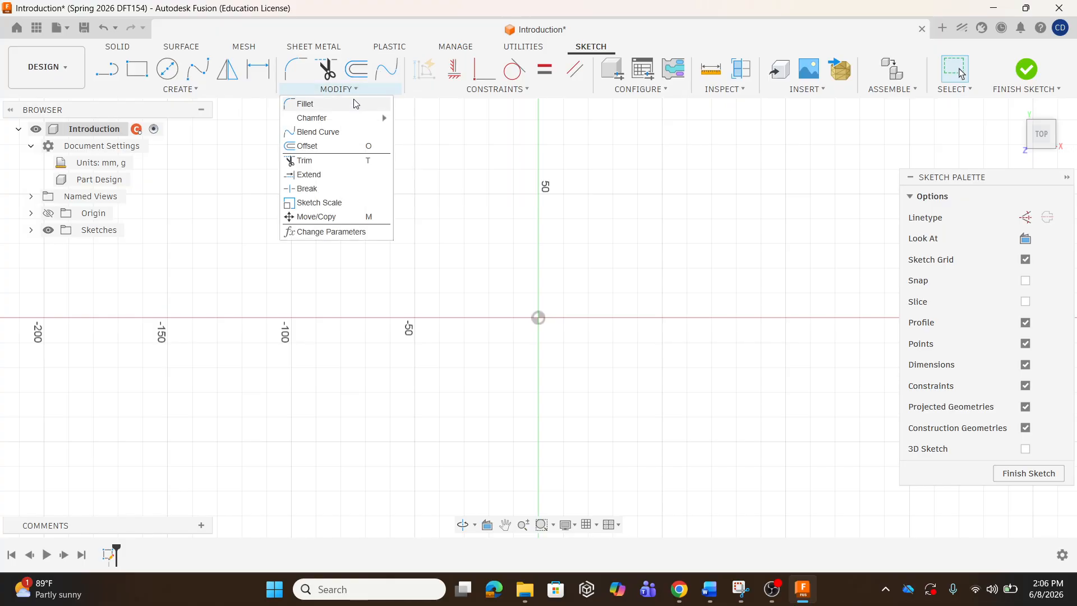
pyautogui.moveTo(382, 115)
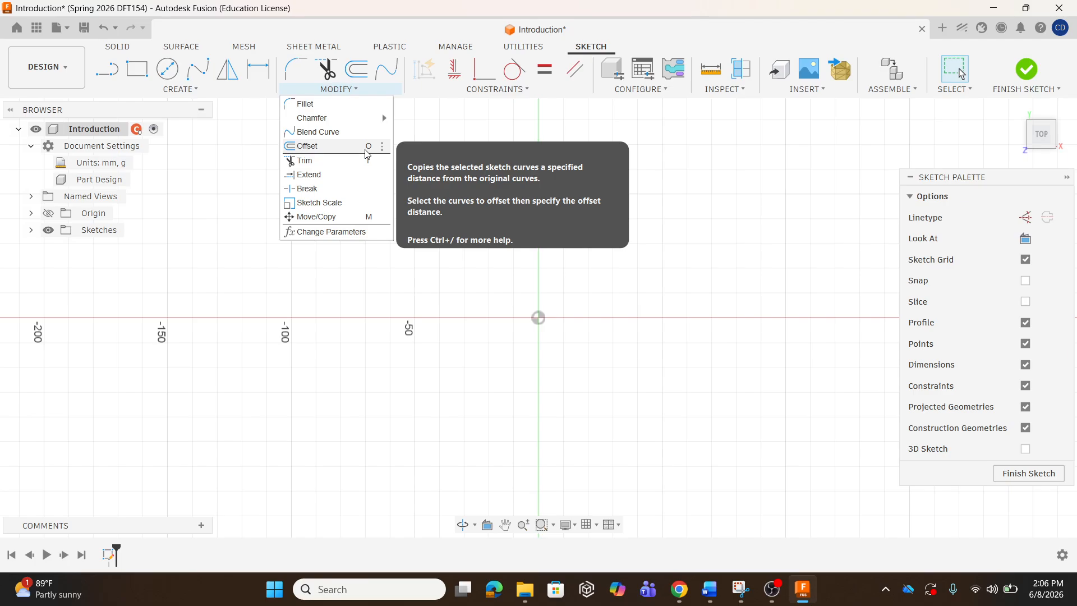
pyautogui.click(181, 88)
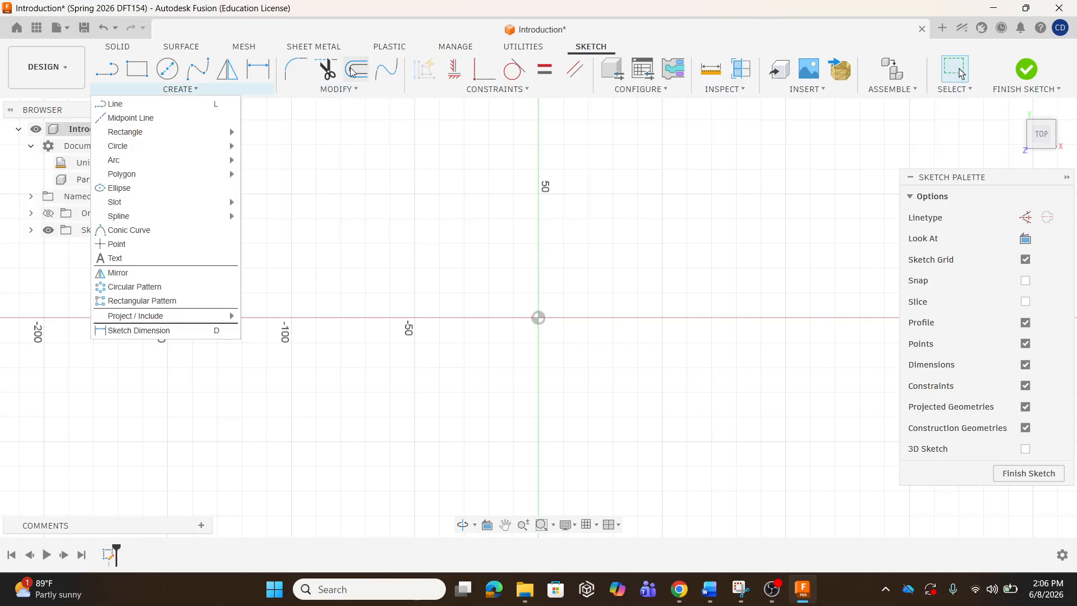
pyautogui.click(344, 90)
pyautogui.click(222, 92)
pyautogui.moveTo(360, 91)
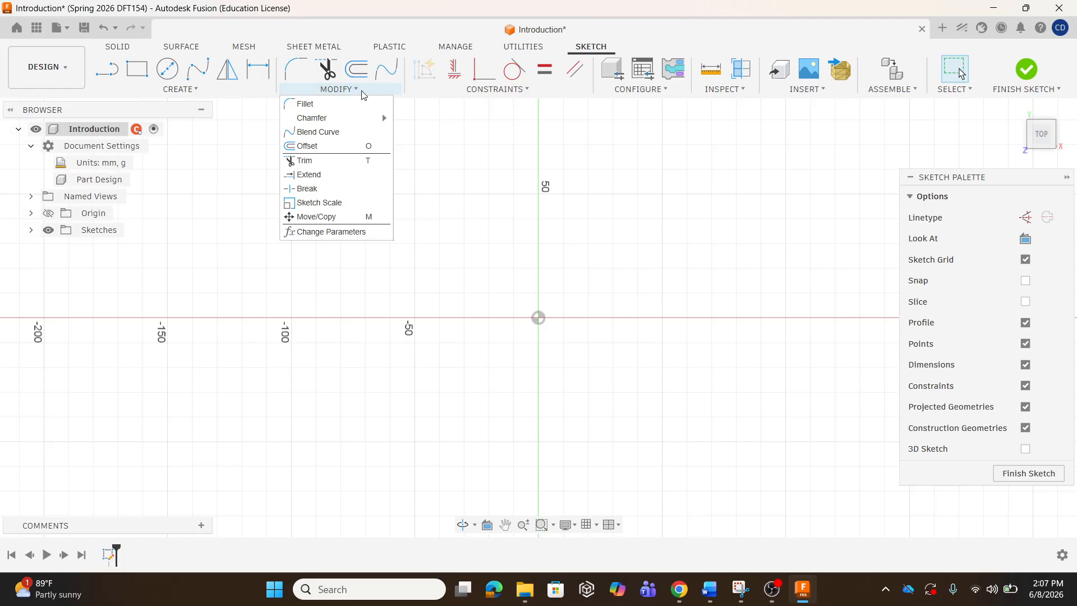
# Look over the Constraints list, then show Inspect tools like Measure, Interference and Center of Mass.
pyautogui.moveTo(477, 93)
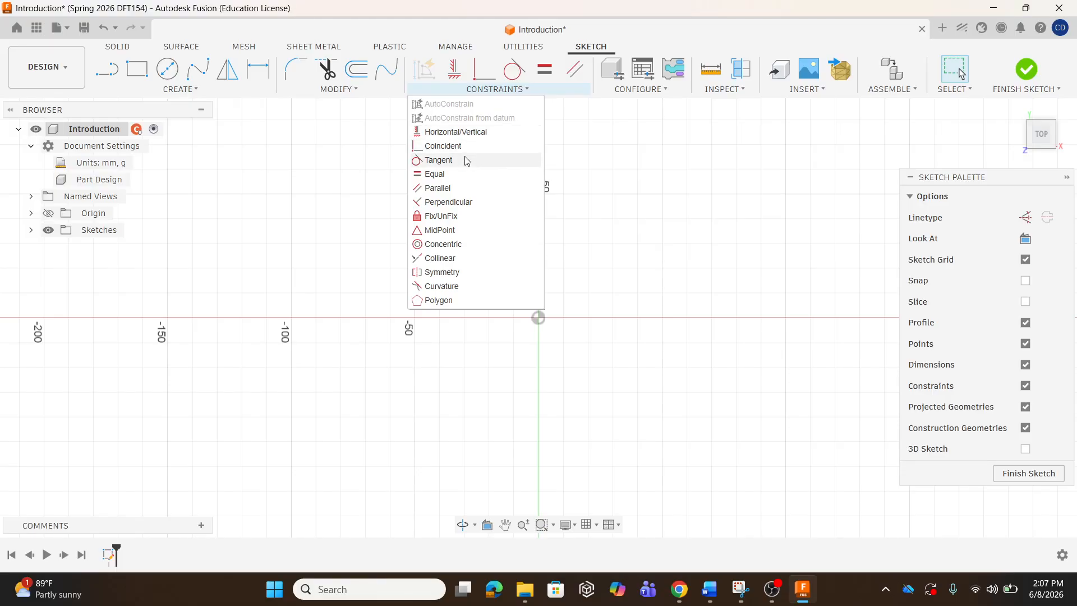
pyautogui.click(488, 91)
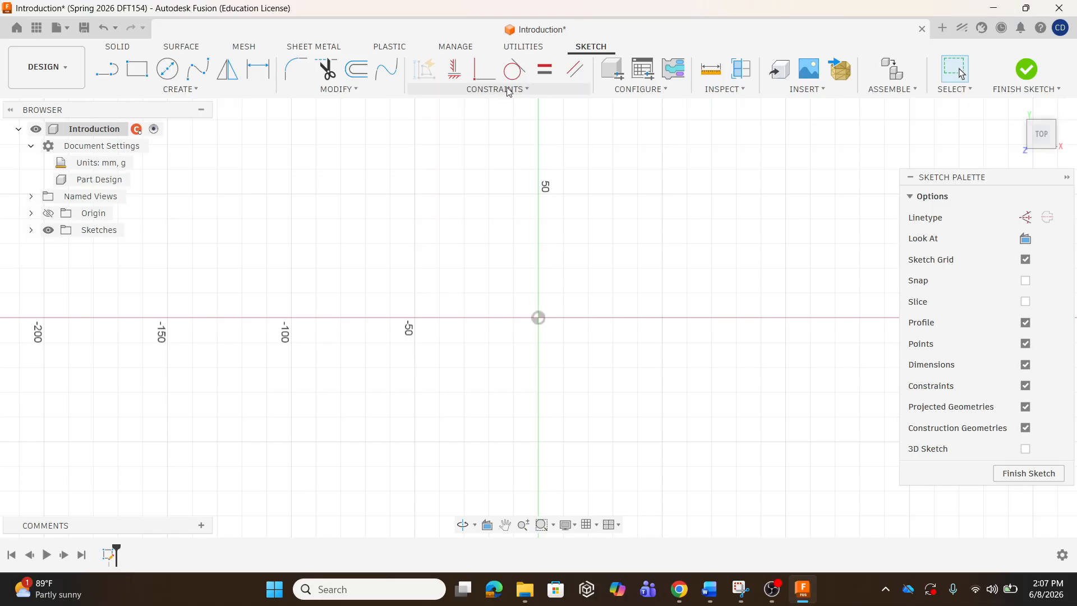
pyautogui.click(721, 90)
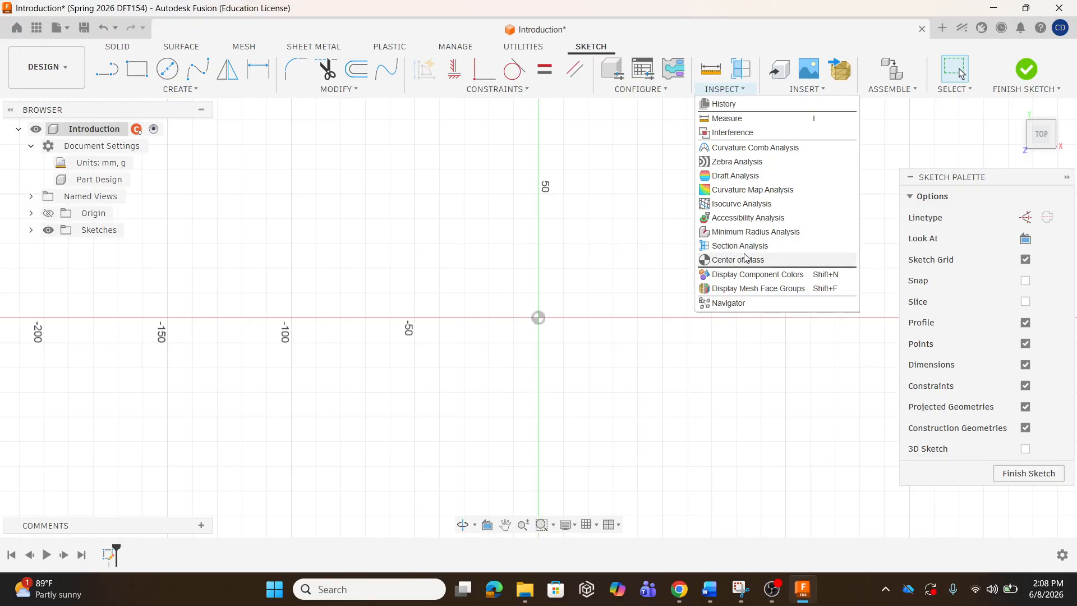
# Move across the Insert and Assemble menus back to the sketch Modify commands.
pyautogui.moveTo(795, 94)
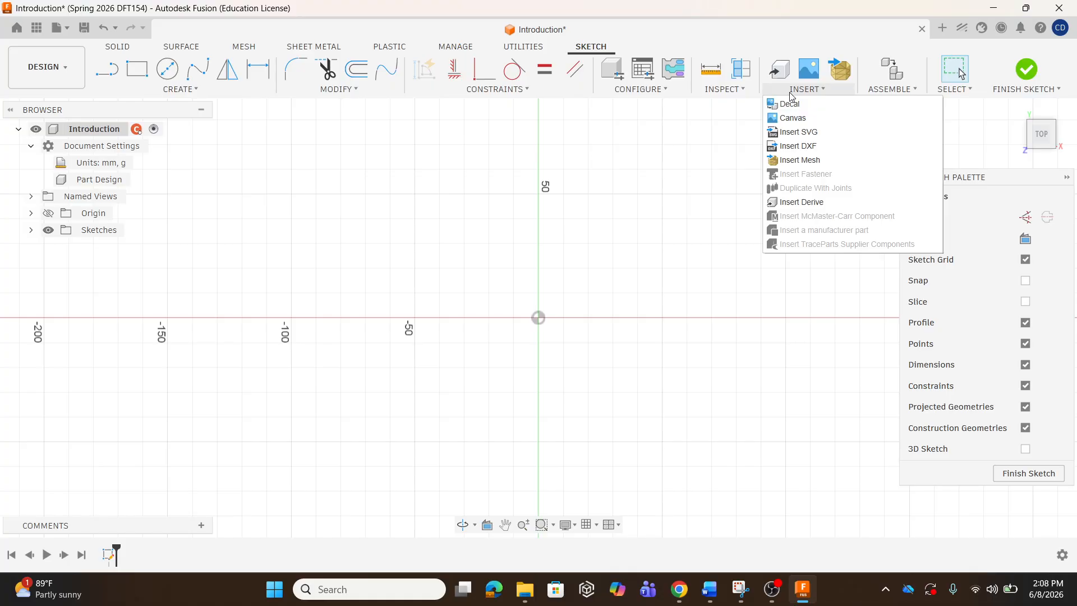
pyautogui.moveTo(878, 93)
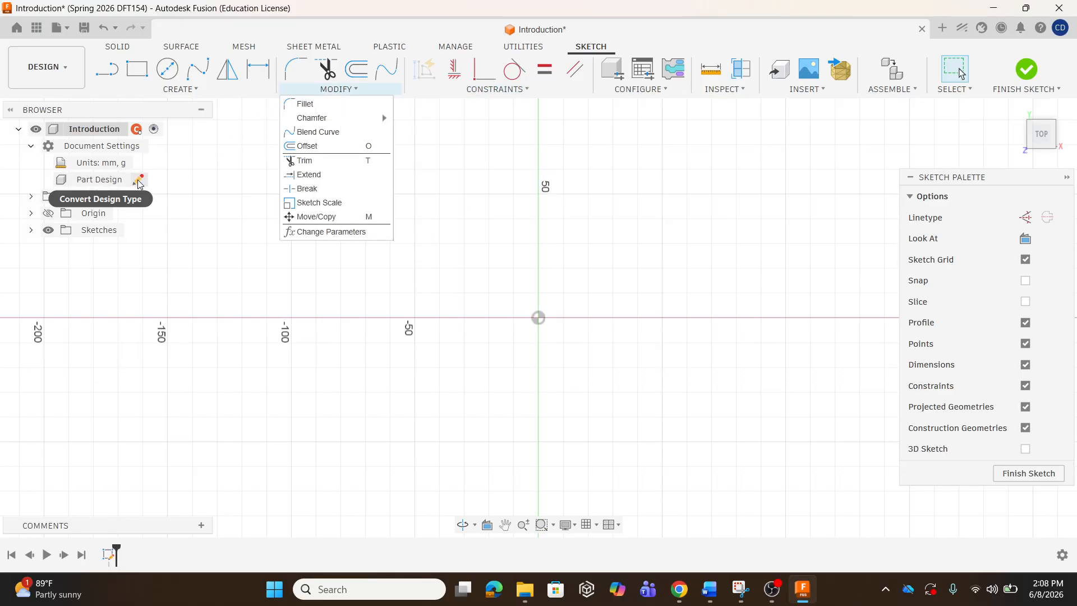
pyautogui.click(139, 181)
pyautogui.click(992, 196)
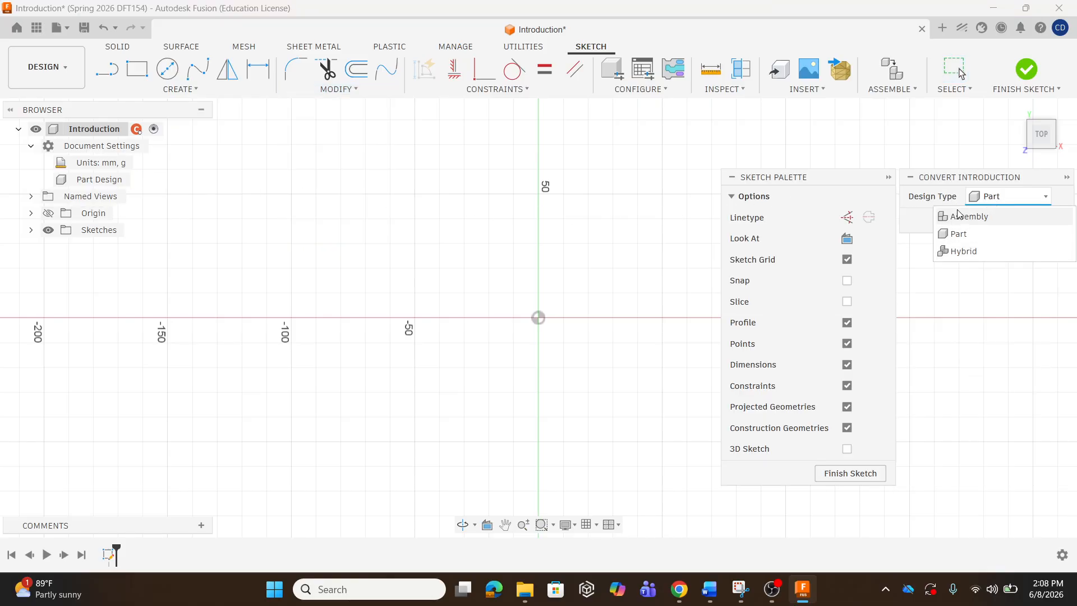
pyautogui.click(840, 147)
pyautogui.click(1042, 221)
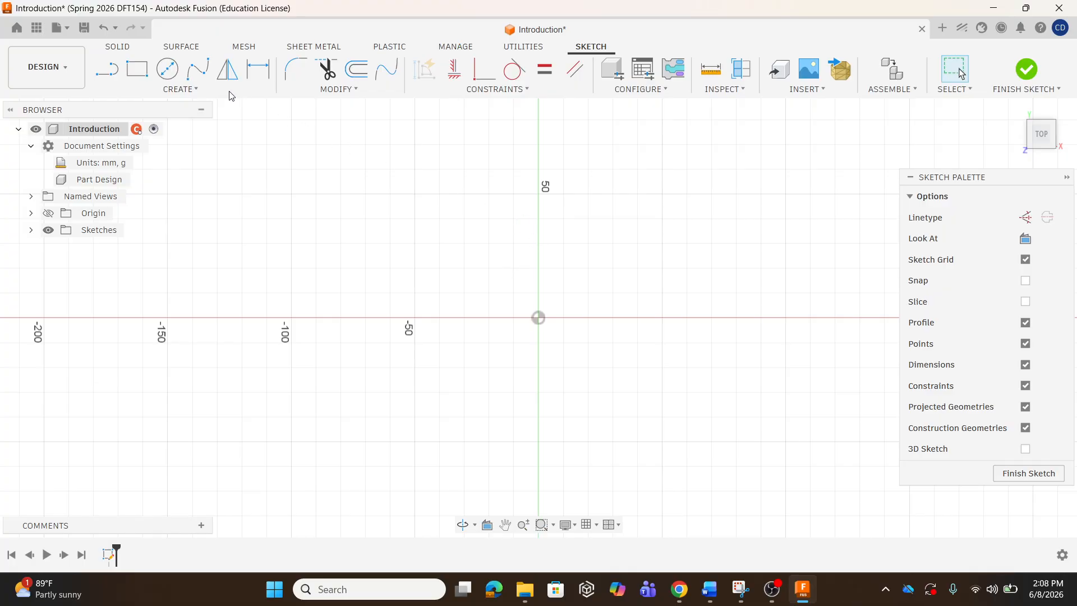
# Finish the current sketch and delete Sketch1 from the timeline.
pyautogui.click(1026, 70)
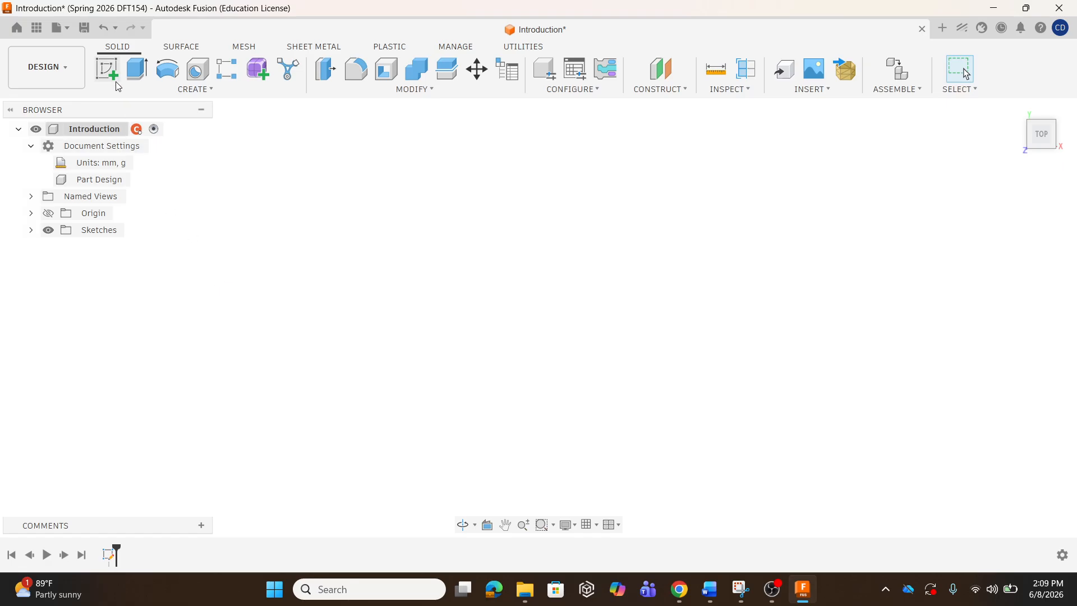
pyautogui.rightClick(109, 555)
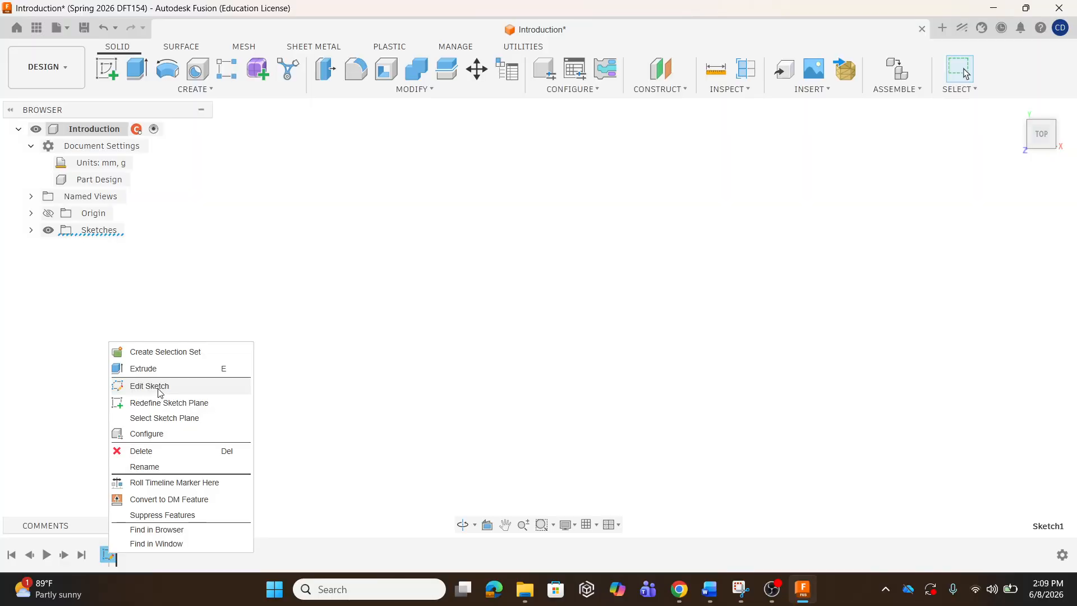
pyautogui.click(161, 451)
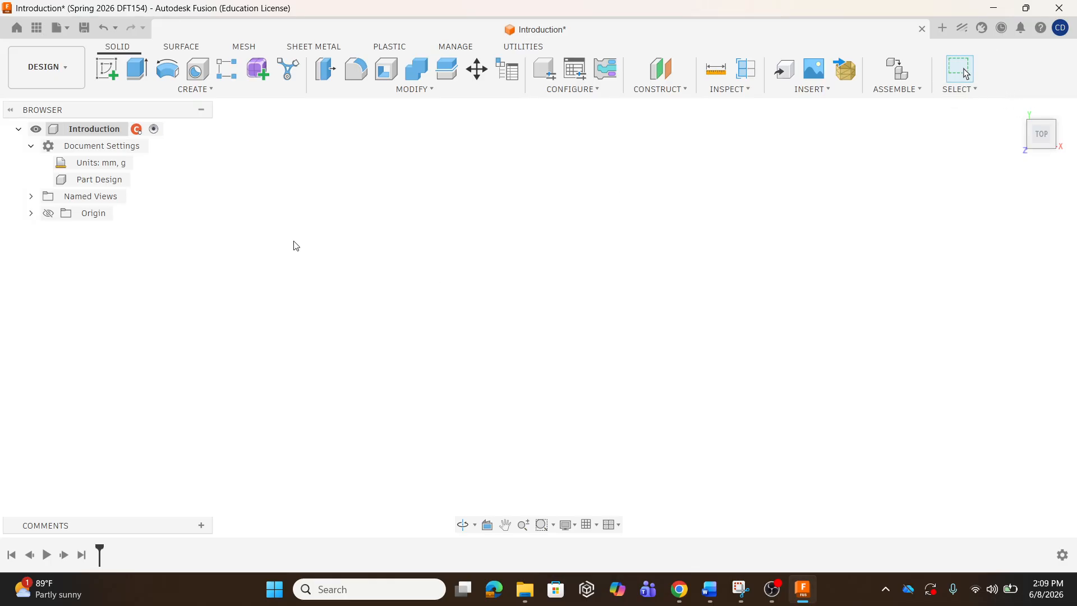
# Create a new sketch on the horizontal XY origin plane, picked from the Home view.
pyautogui.click(105, 73)
pyautogui.click(578, 279)
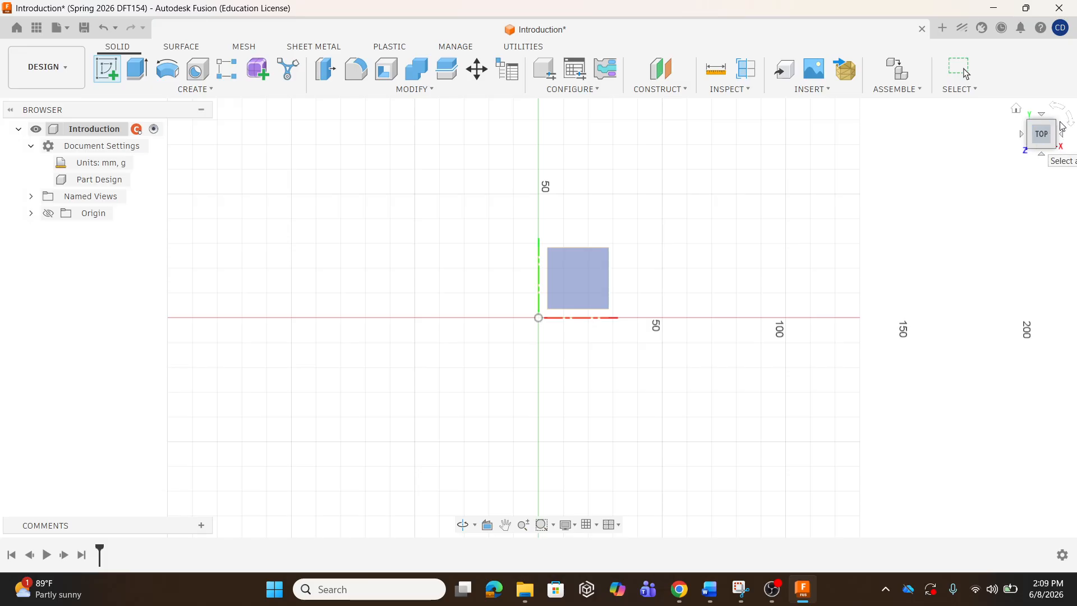
pyautogui.click(1016, 109)
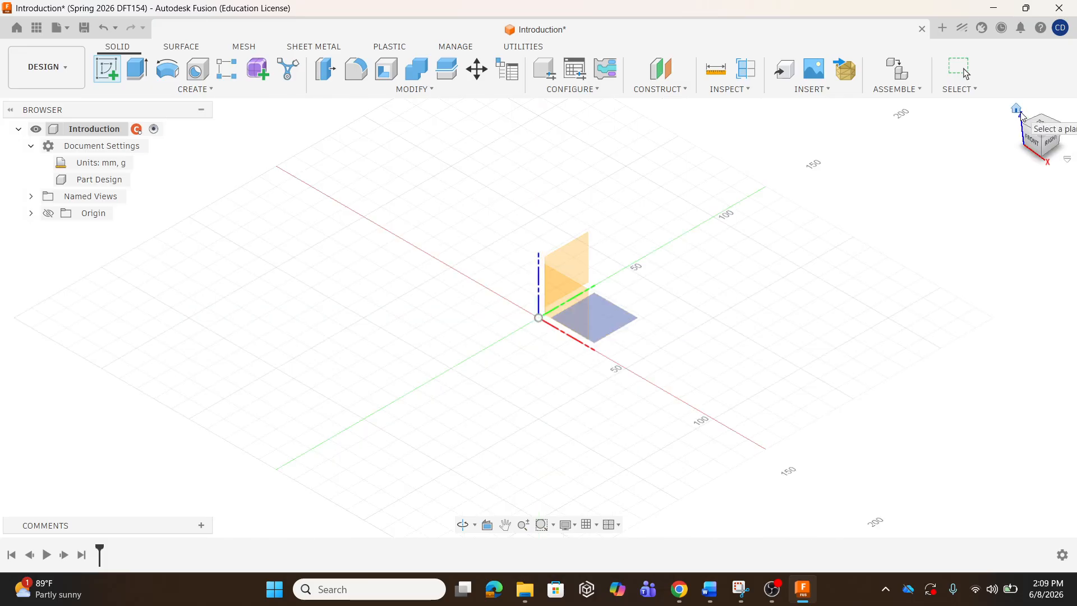
pyautogui.click(612, 319)
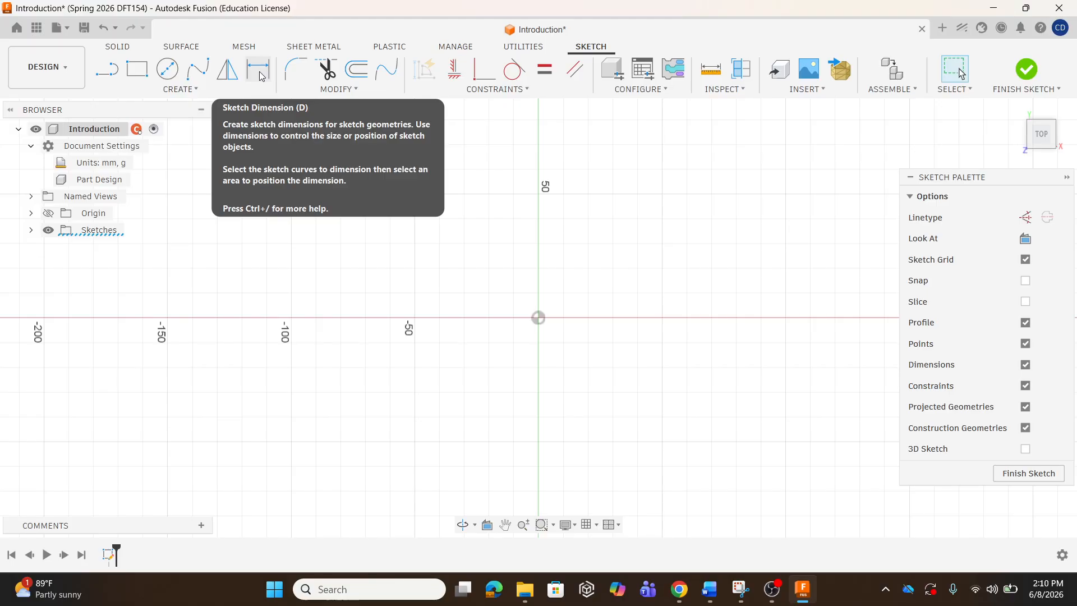
# Start a line at the sketch origin and move between its length and angle fields.
pyautogui.click(107, 76)
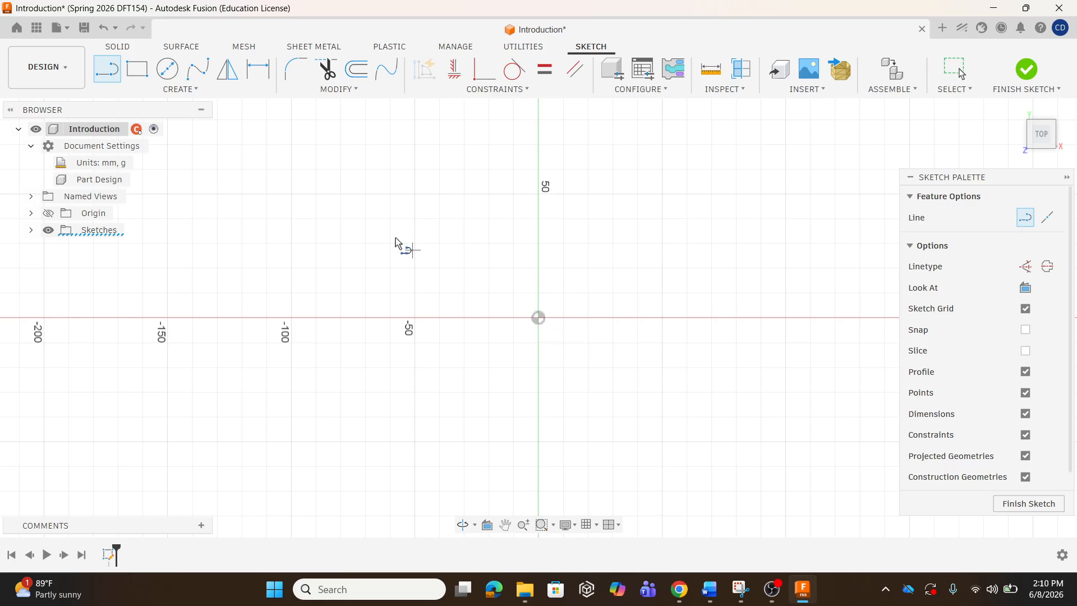
pyautogui.click(539, 319)
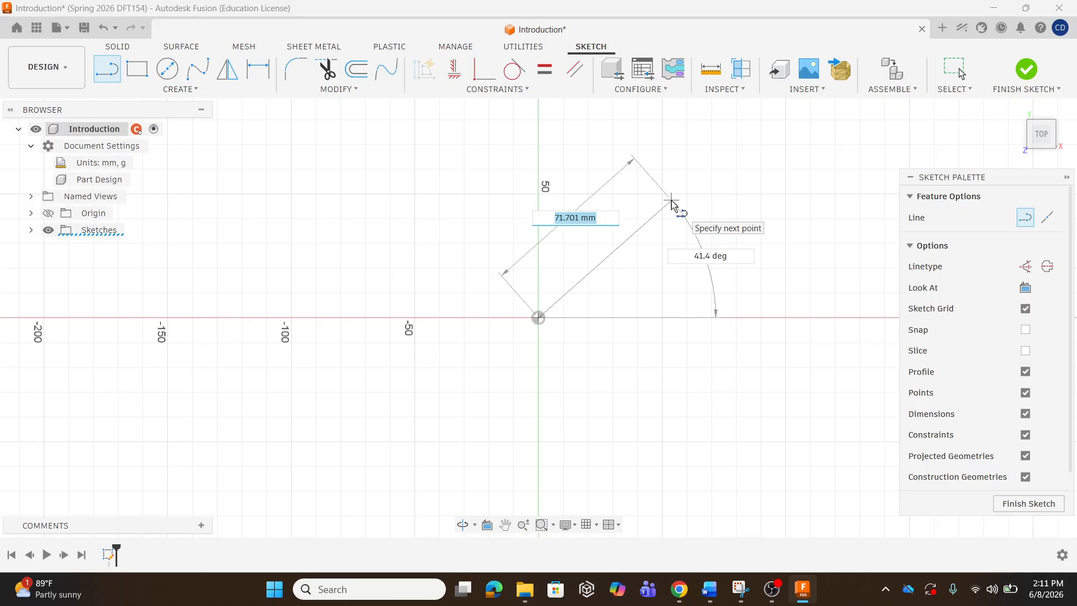
pyautogui.press('Tab')
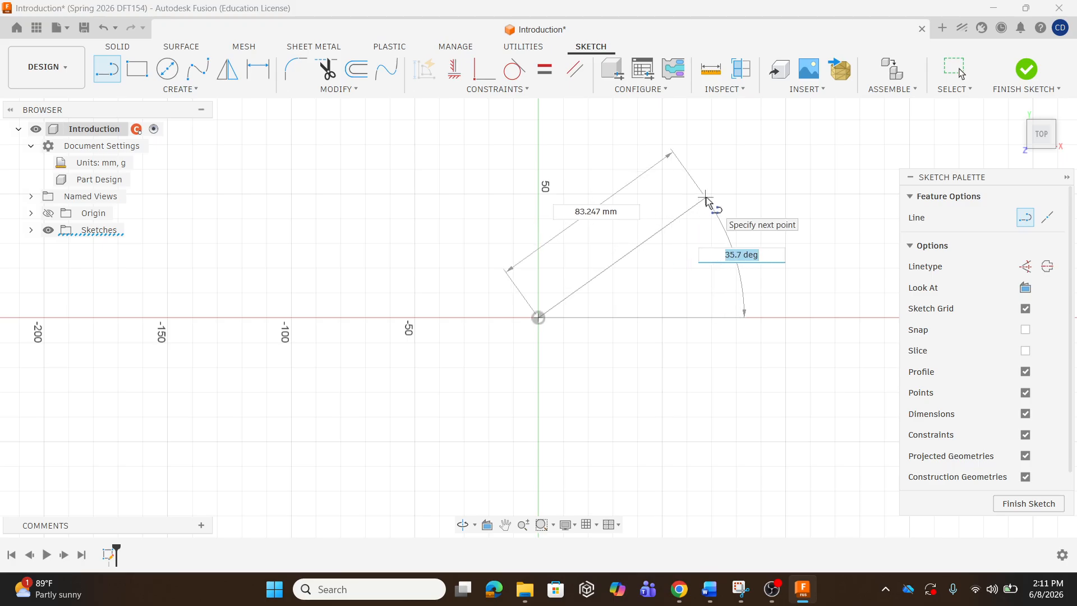
pyautogui.press('Tab')
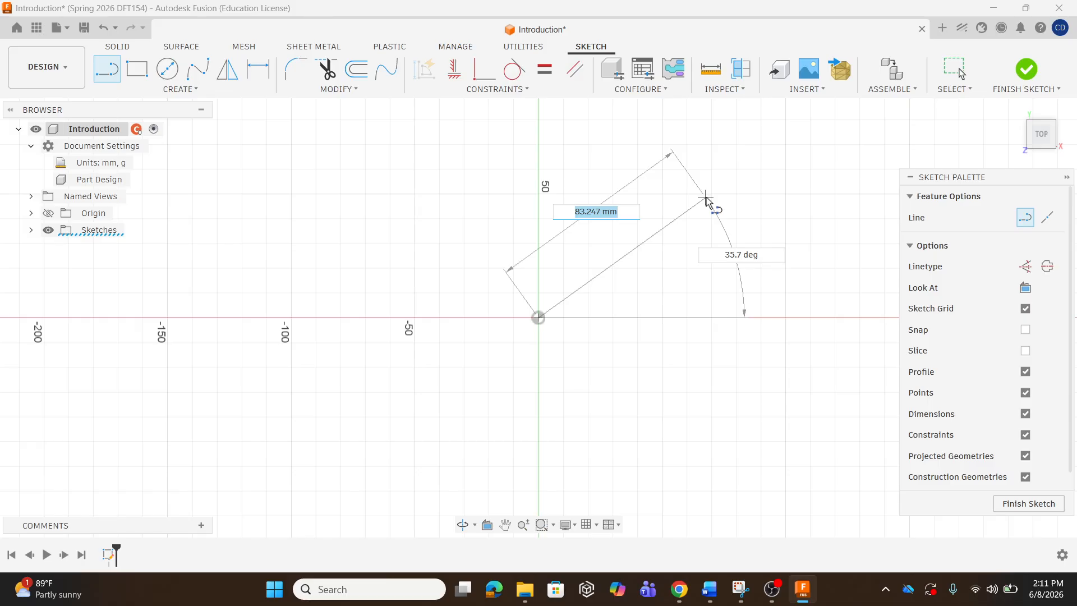
pyautogui.press('Left')
# Enter an 84 mm length and 35° angle, then clear the angle and cancel the line.
pyautogui.press('BackSpace')
pyautogui.press('BackSpace')
pyautogui.press('BackSpace')
pyautogui.press('BackSpace')
pyautogui.press('BackSpace')
pyautogui.press('BackSpace')
pyautogui.press('BackSpace')
pyautogui.press('BackSpace')
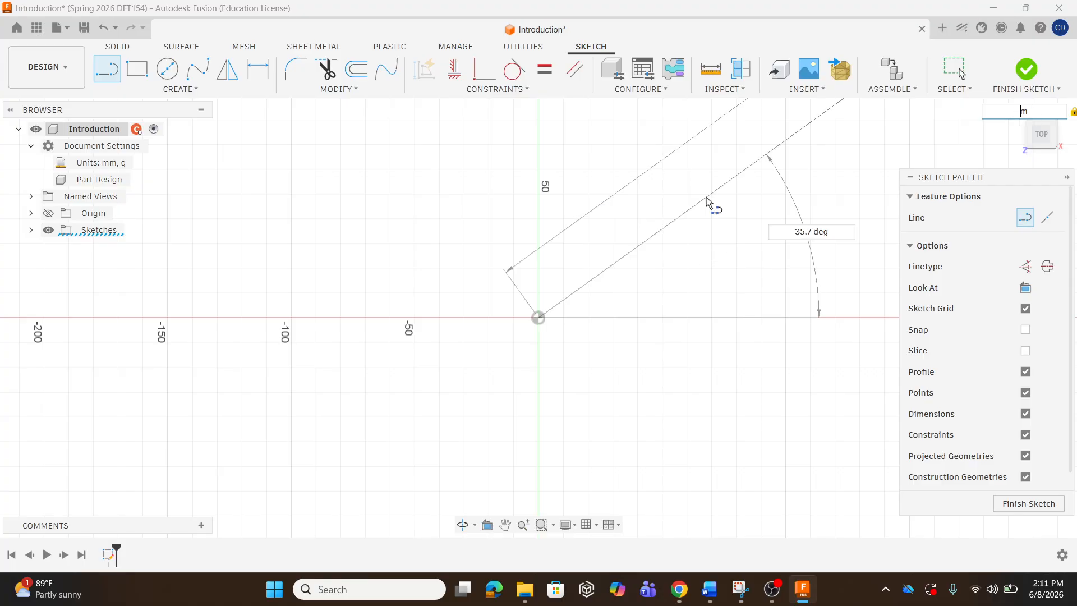
pyautogui.press('BackSpace')
pyautogui.write('mm')
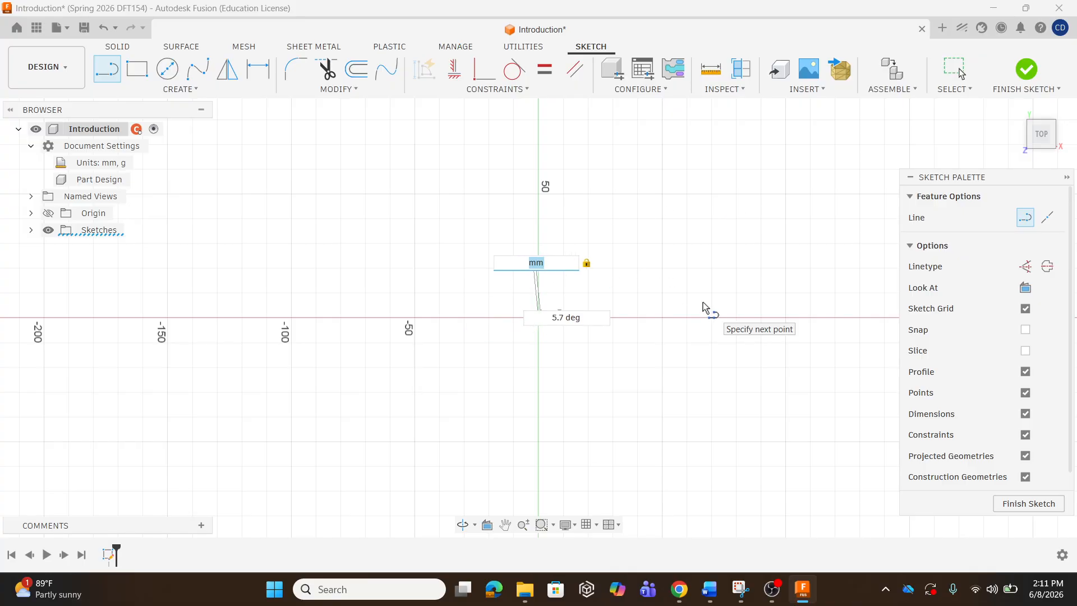
pyautogui.write('84')
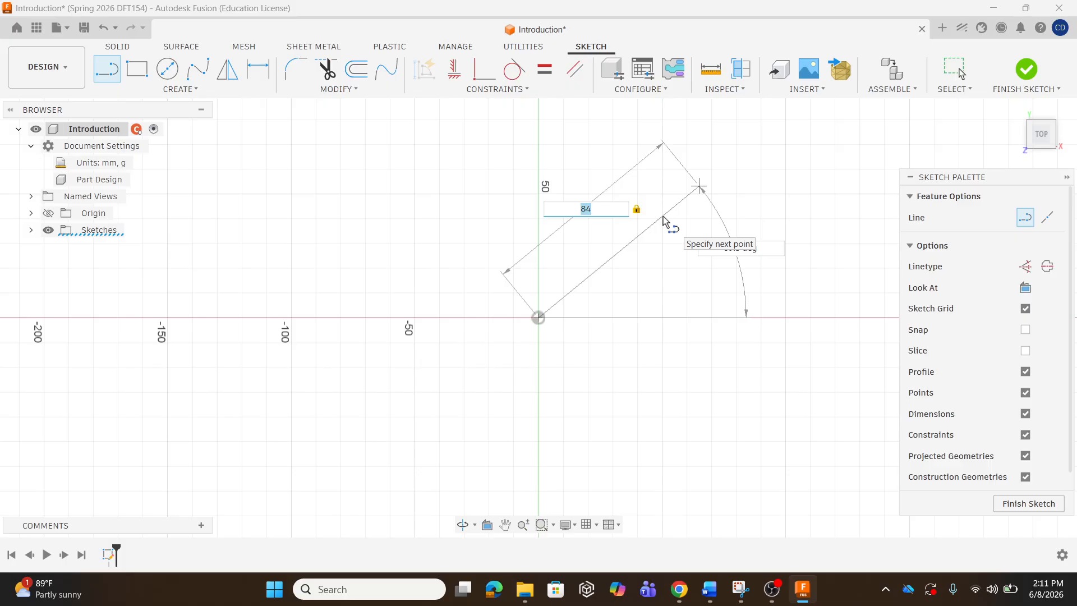
pyautogui.press('Tab')
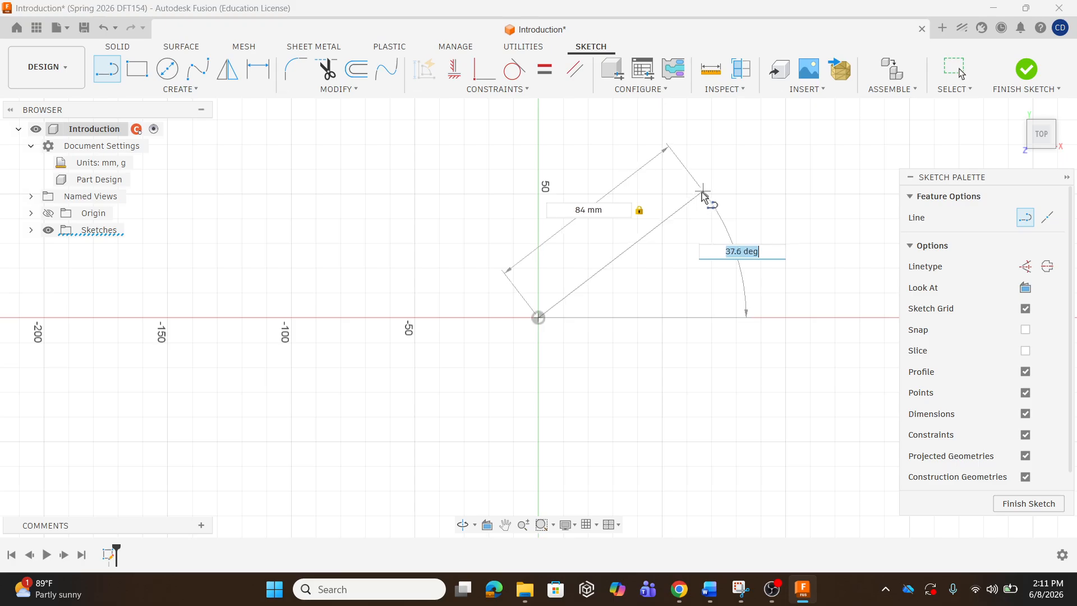
pyautogui.write('35')
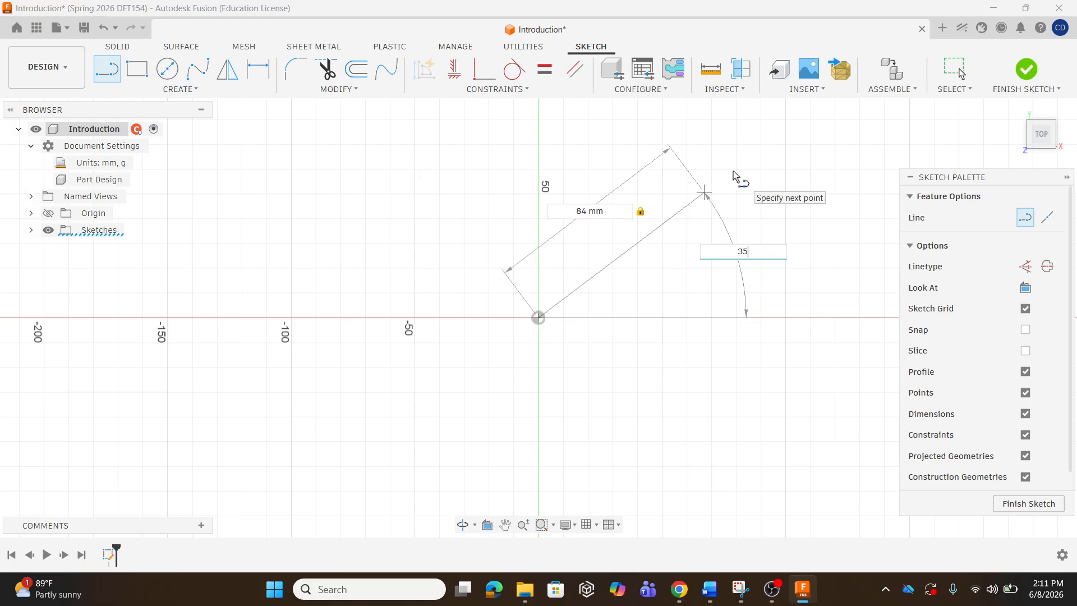
pyautogui.press('Tab')
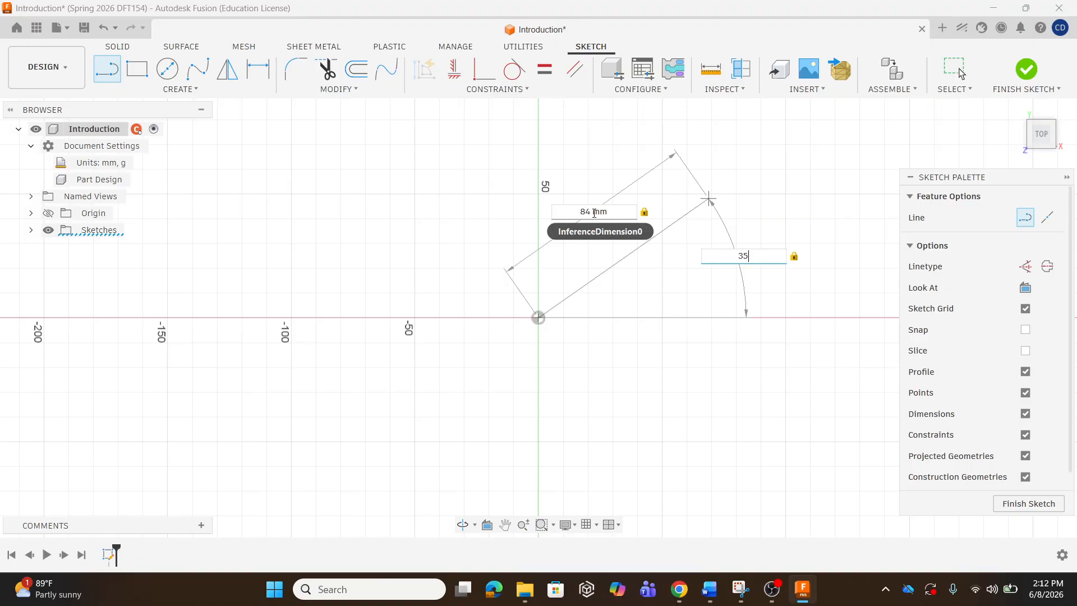
pyautogui.click(755, 255)
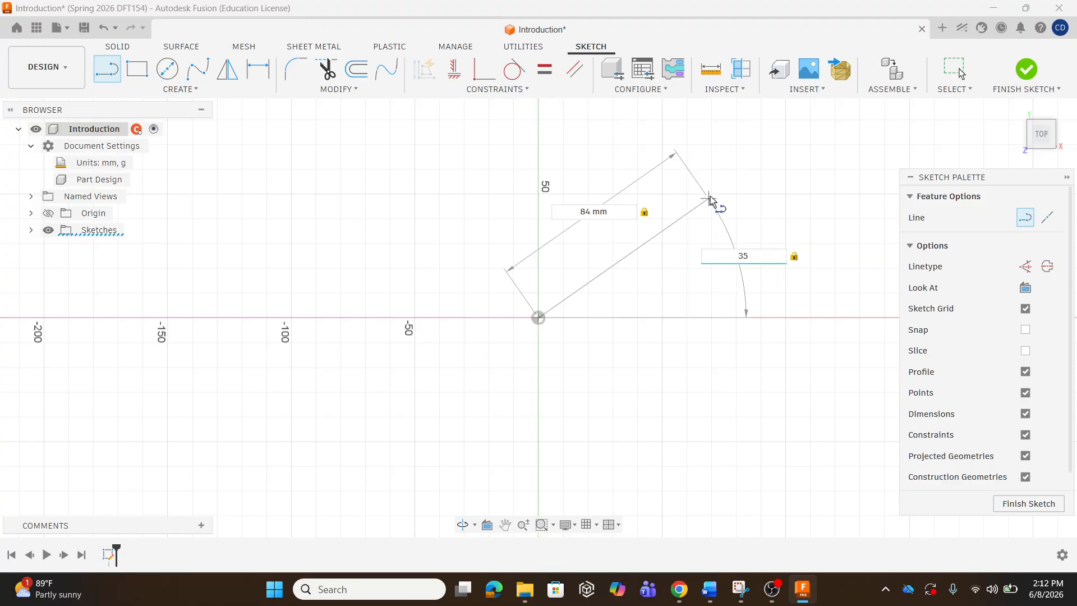
pyautogui.press('BackSpace')
pyautogui.press('BackSpace')
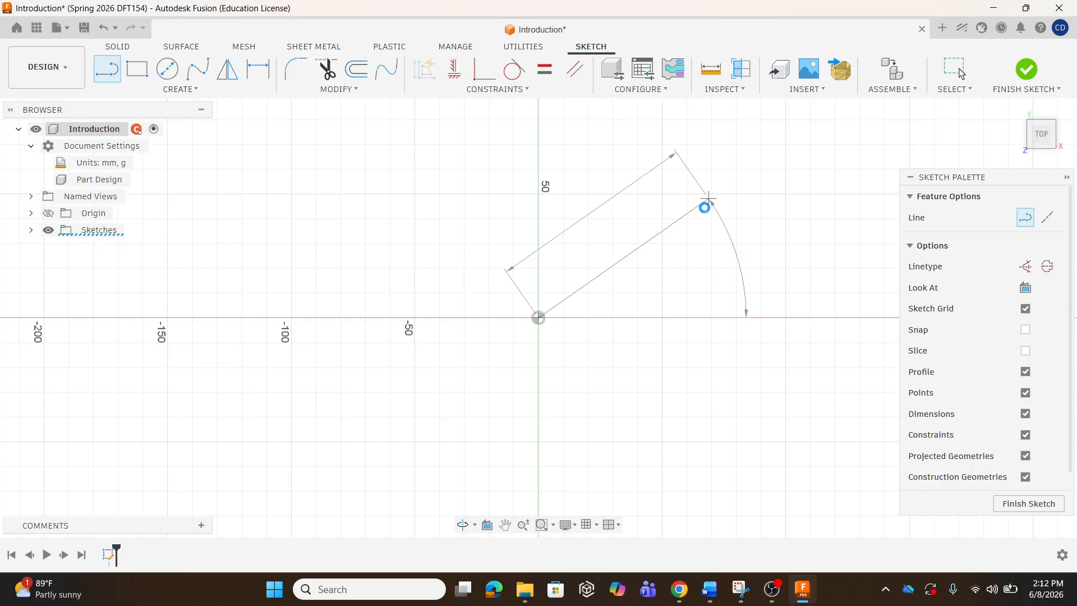
pyautogui.press('Escape')
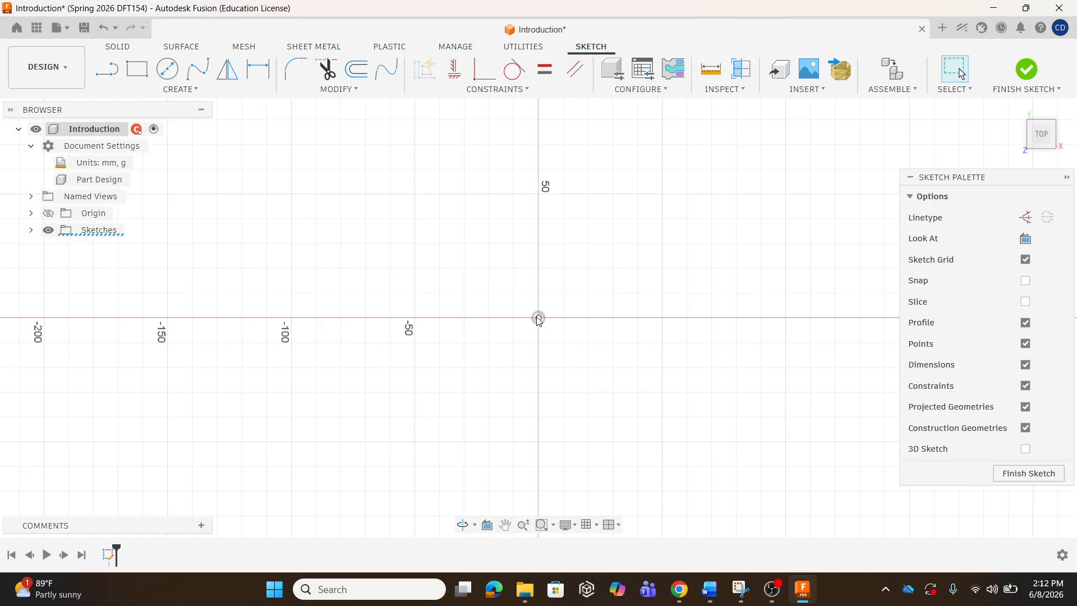
# Draw a 100 mm line from the origin at 0° along the positive X axis.
pyautogui.click(110, 73)
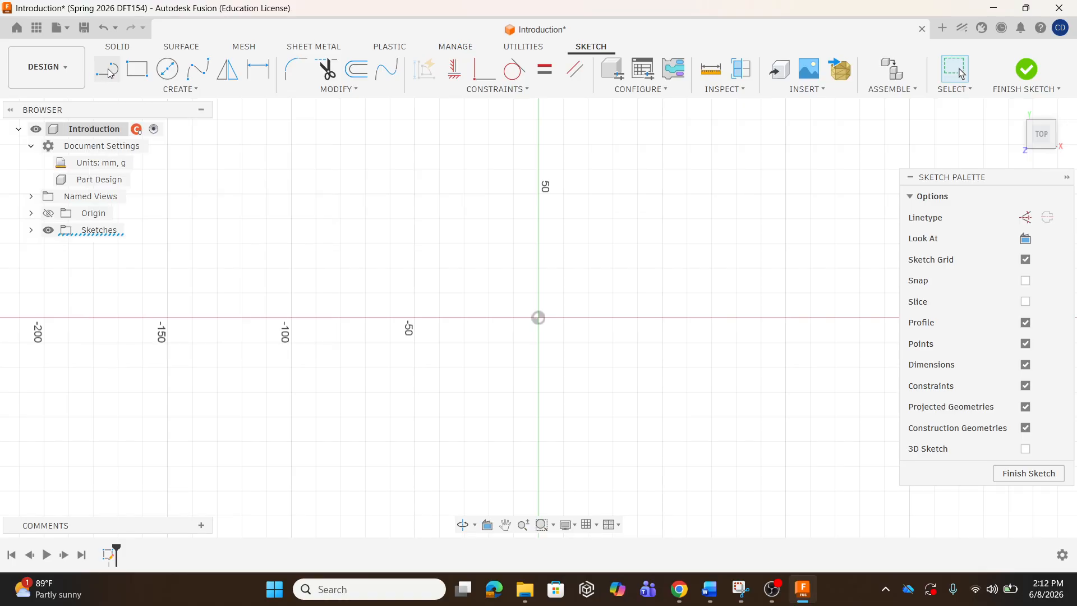
pyautogui.click(538, 318)
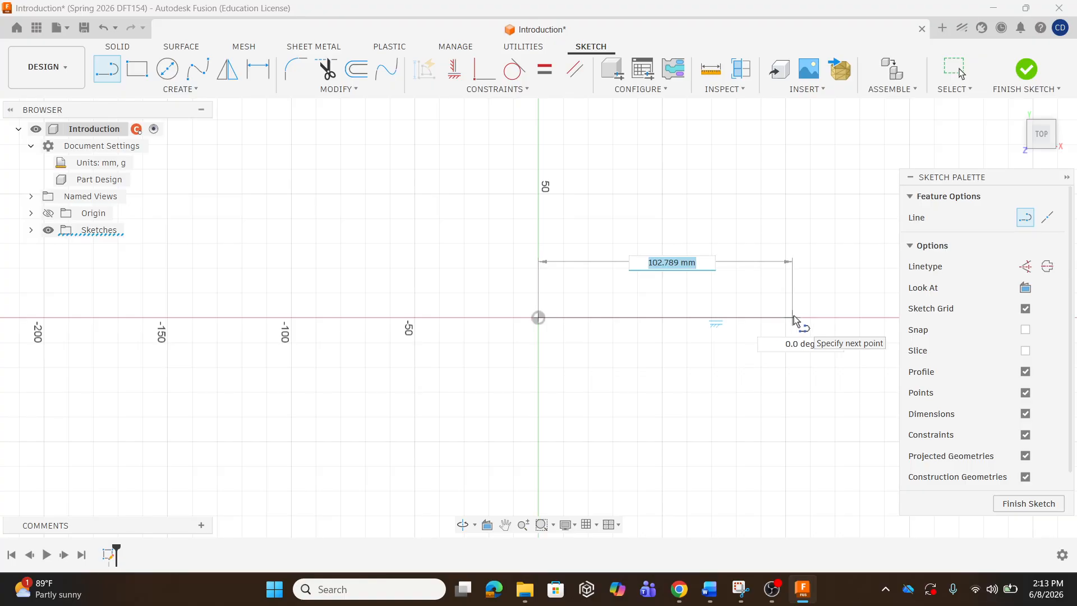
pyautogui.write('01')
pyautogui.write('100')
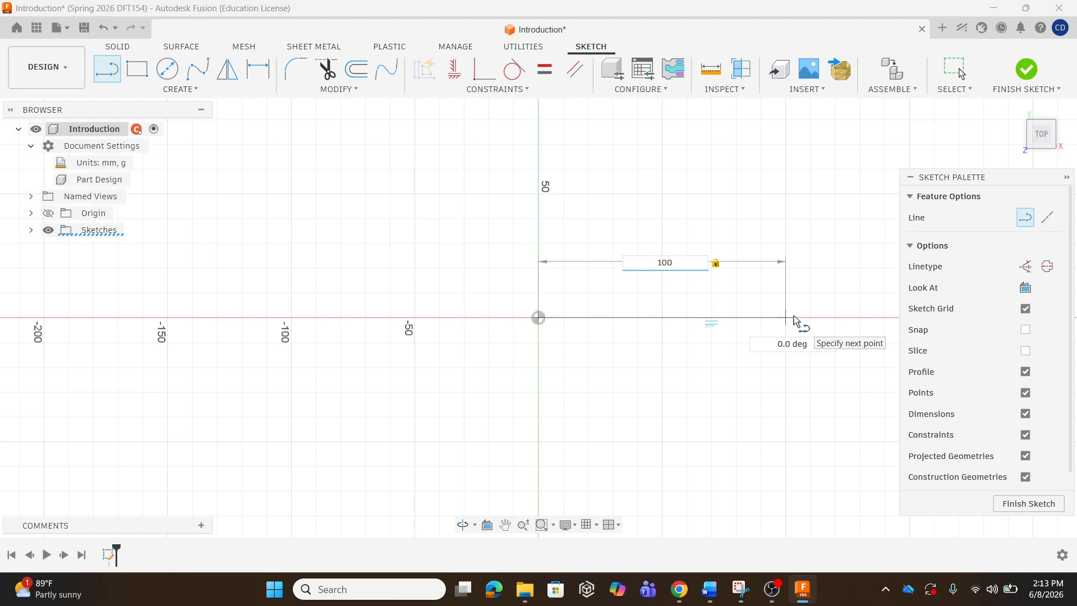
pyautogui.click(795, 318)
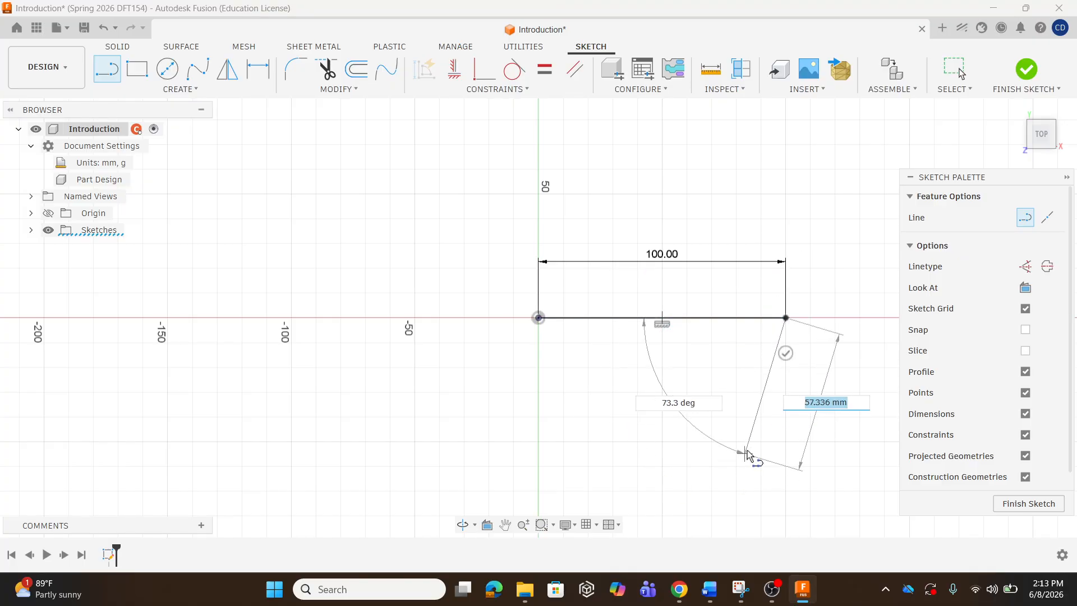
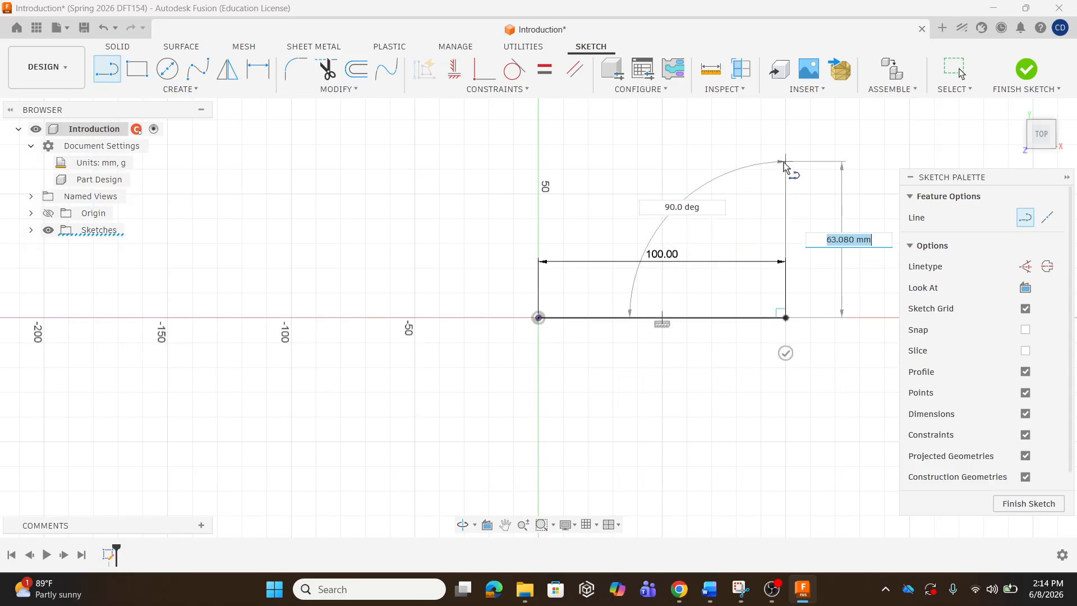
# Draw a 100 mm vertical line up from the base line's right end and exit the Line tool.
pyautogui.write('100')
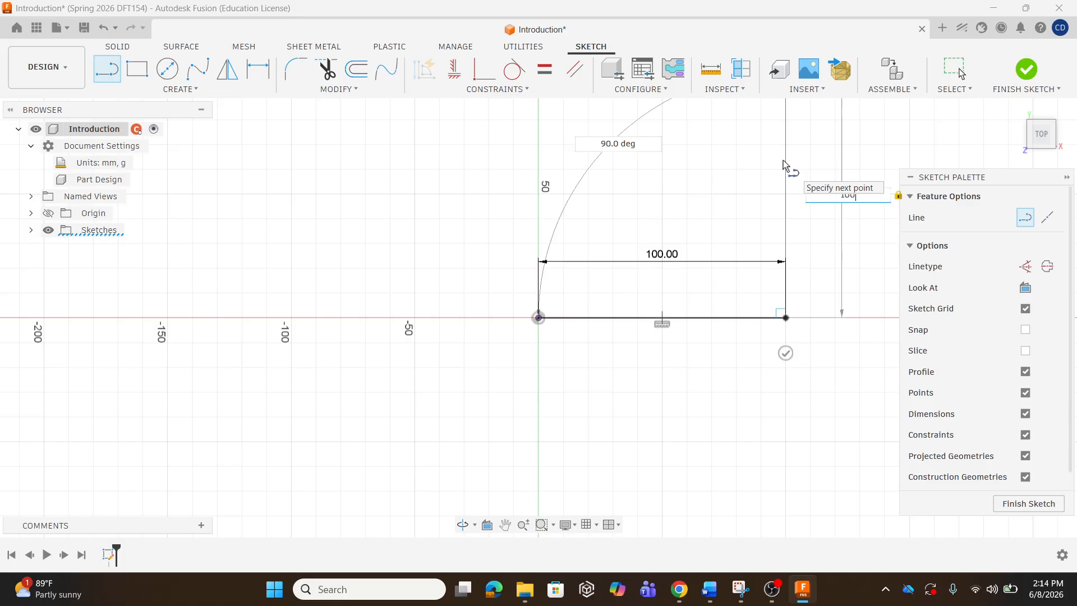
pyautogui.press('Return')
pyautogui.press('Escape')
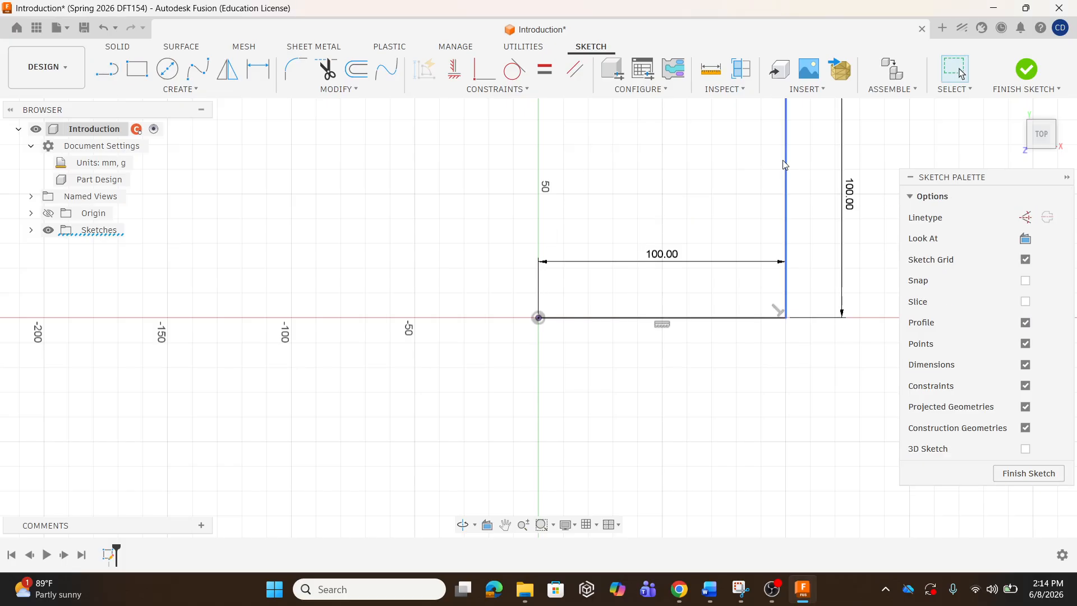
# Zoom the view, return to Home then the Top view, and pick the Line tool.
pyautogui.scroll(-2, 785, 443)
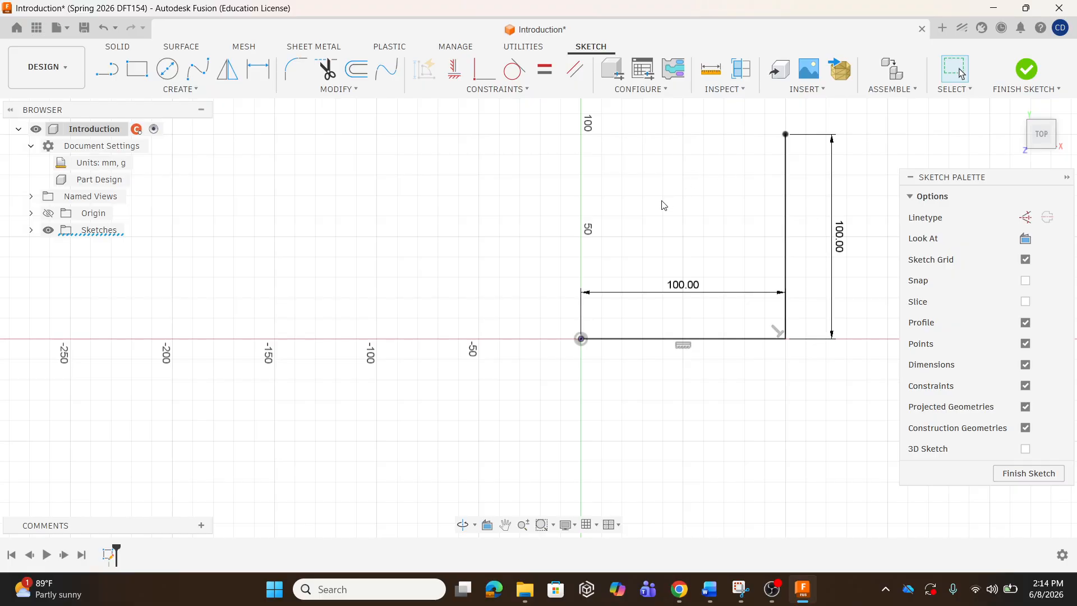
pyautogui.scroll(-2, 723, 296)
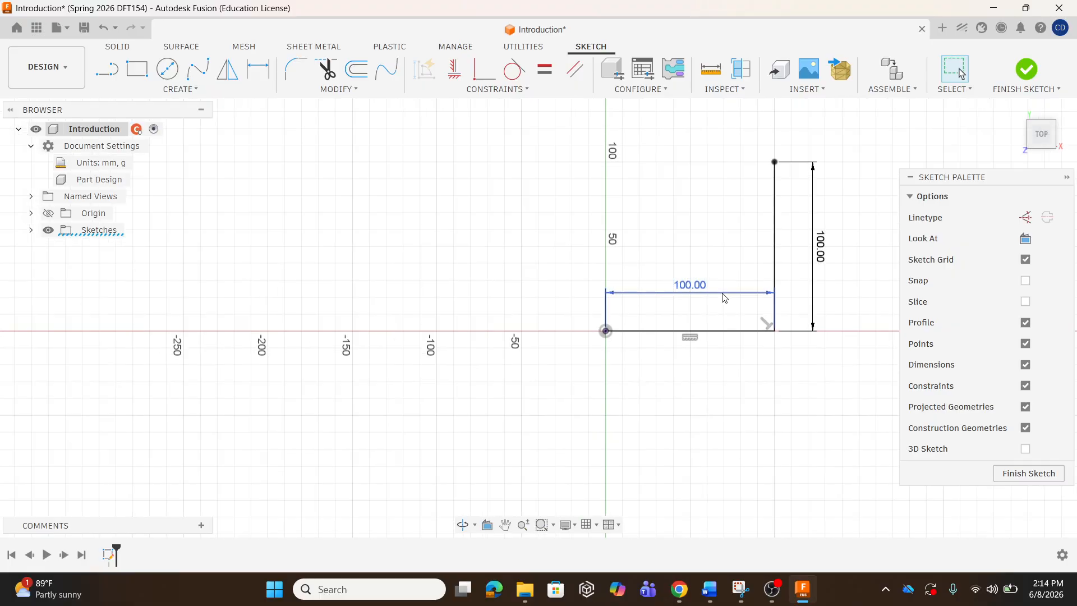
pyautogui.scroll(-2, 721, 295)
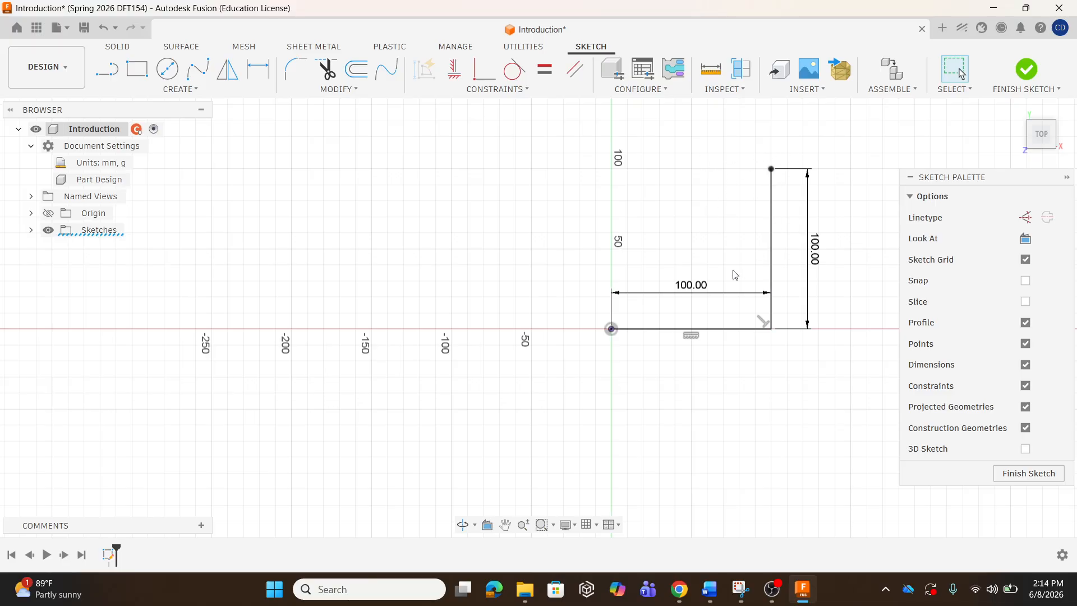
pyautogui.scroll(5, 771, 249)
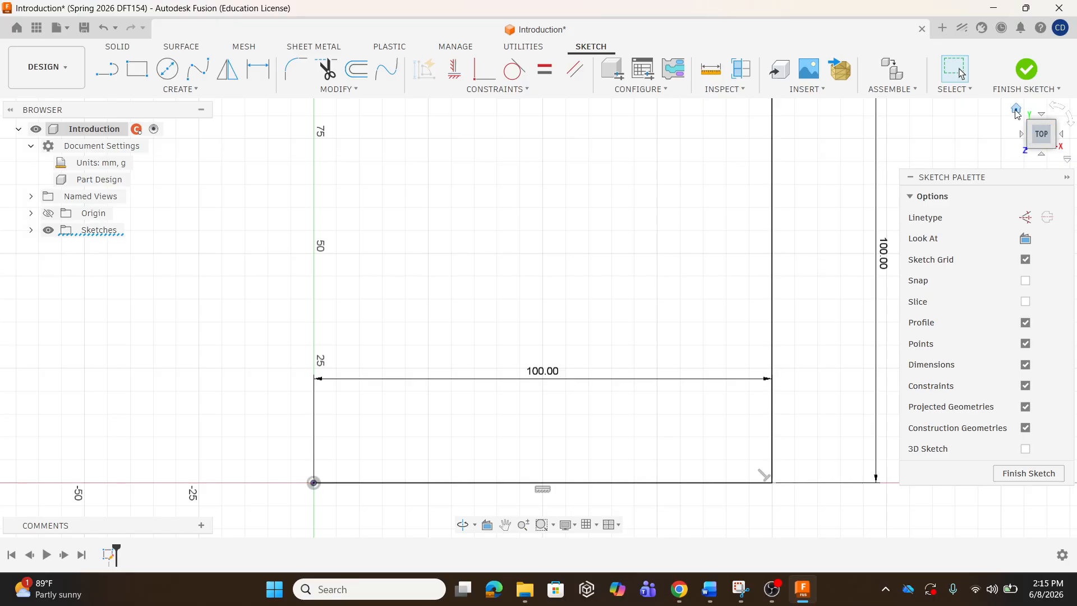
pyautogui.click(1016, 110)
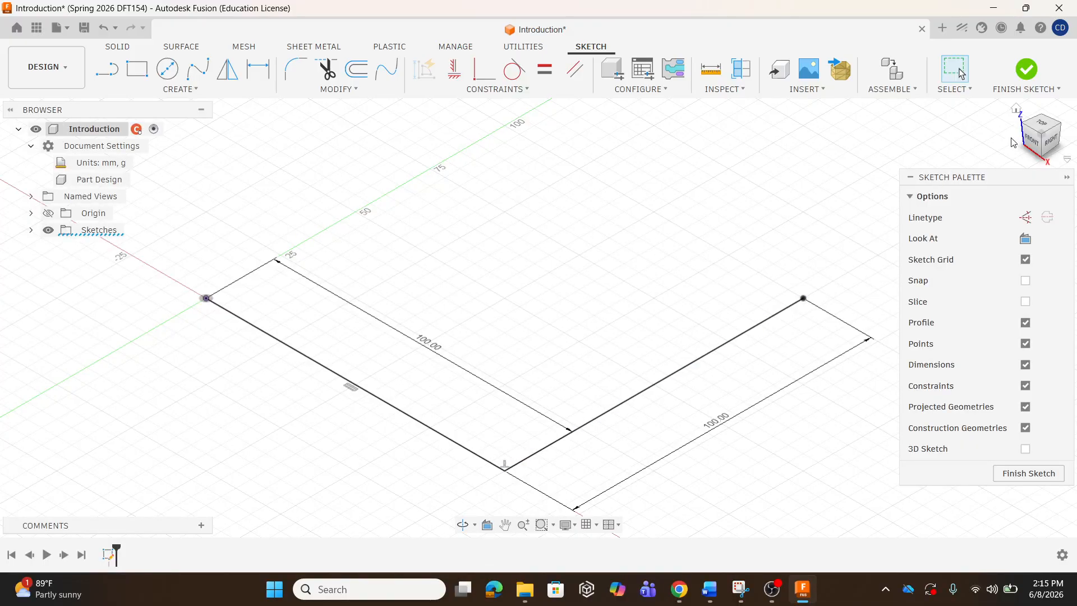
pyautogui.click(1037, 120)
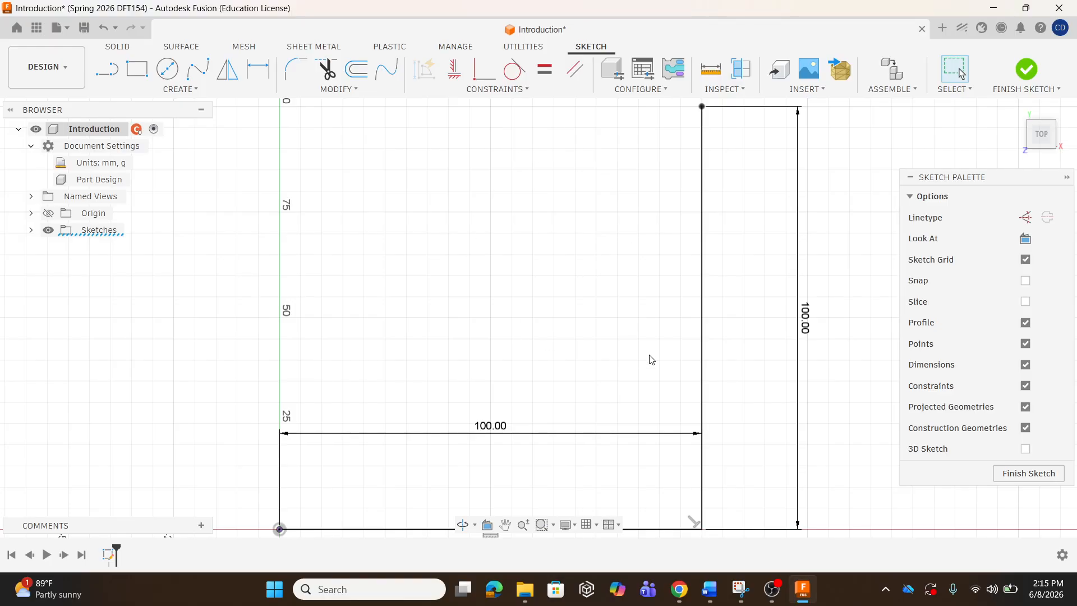
pyautogui.scroll(-3, 648, 358)
pyautogui.scroll(-1, 648, 357)
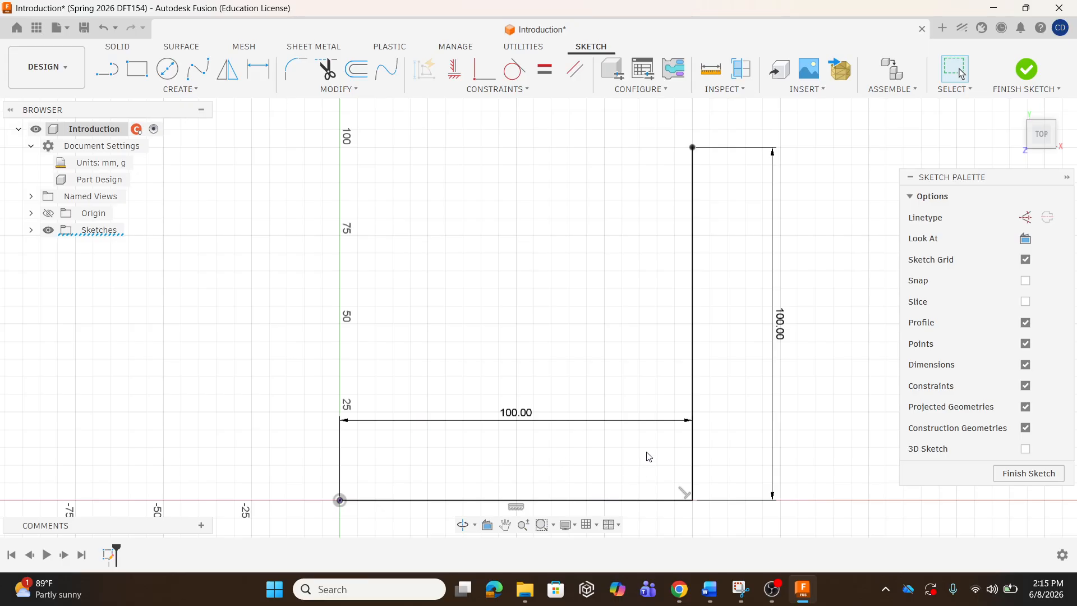
pyautogui.click(105, 77)
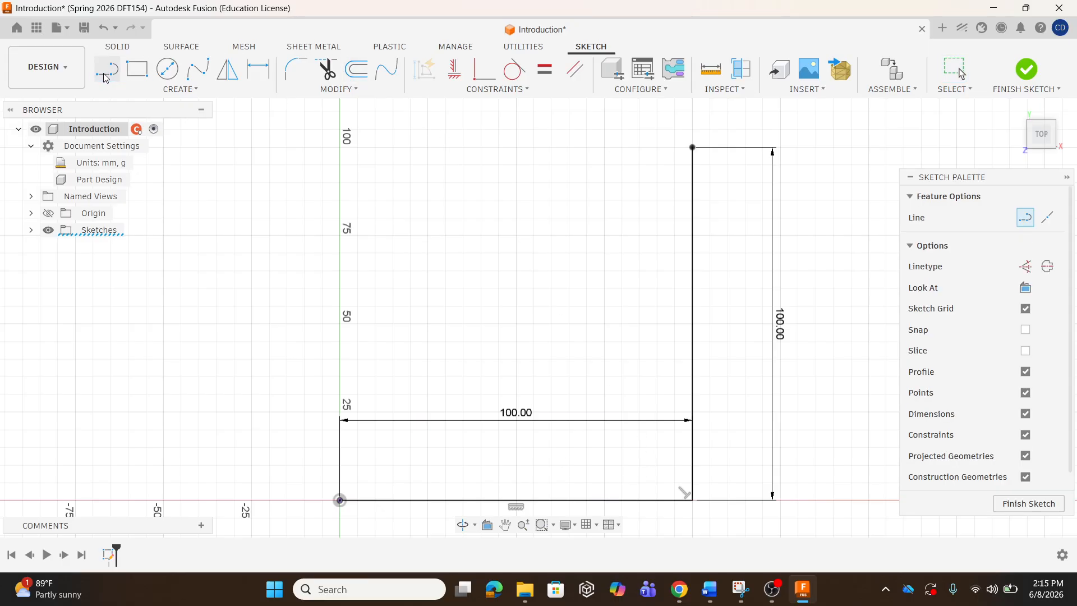
# Draw a sloped line up-left from the top-right corner, then delete it via its right-click menu.
pyautogui.click(692, 147)
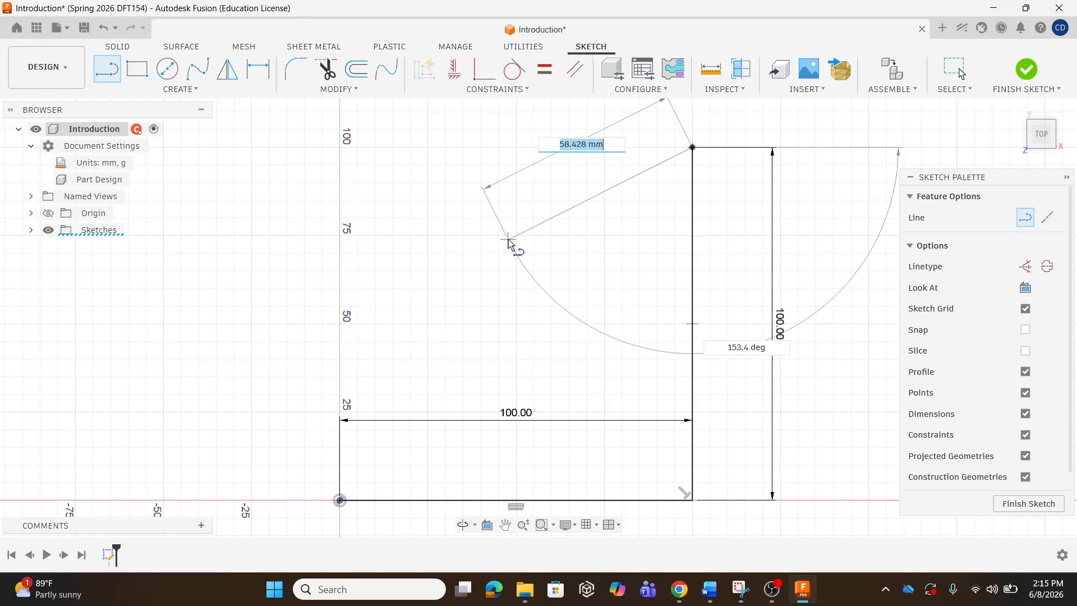
pyautogui.click(509, 240)
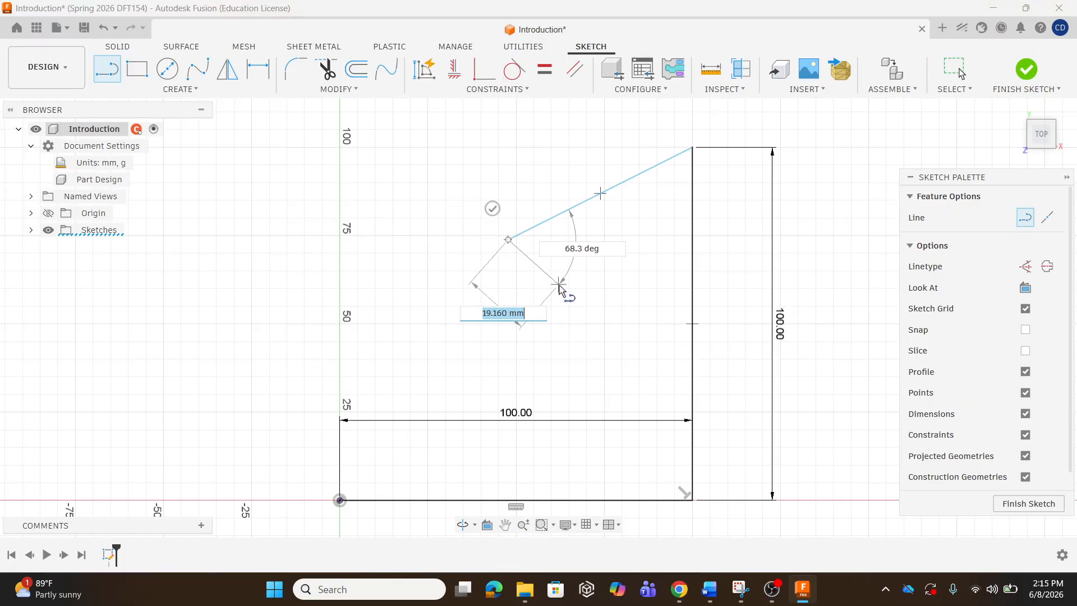
pyautogui.press('Escape')
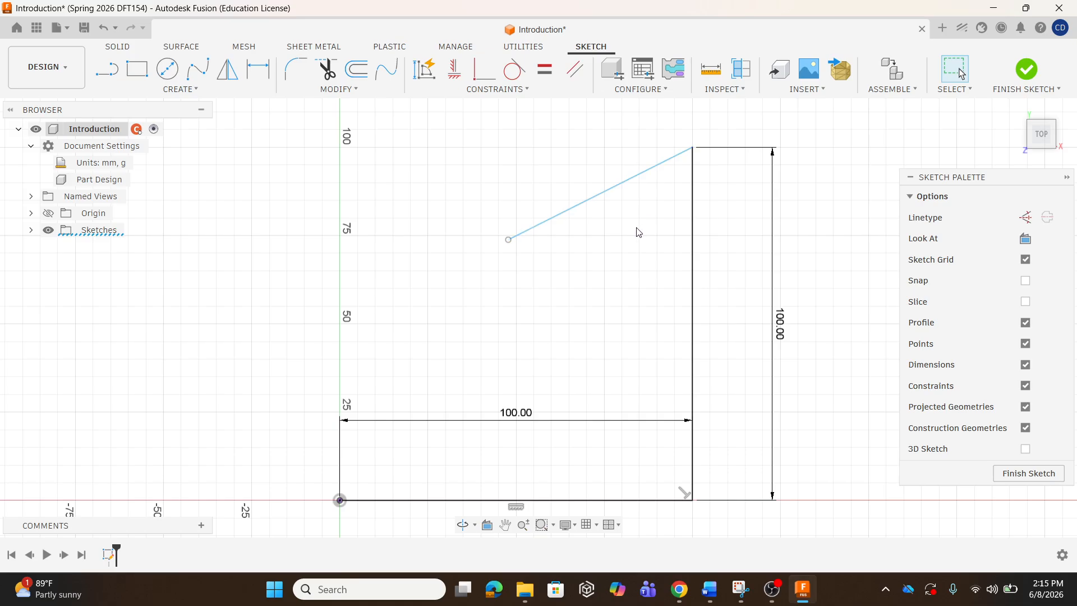
pyautogui.click(560, 223)
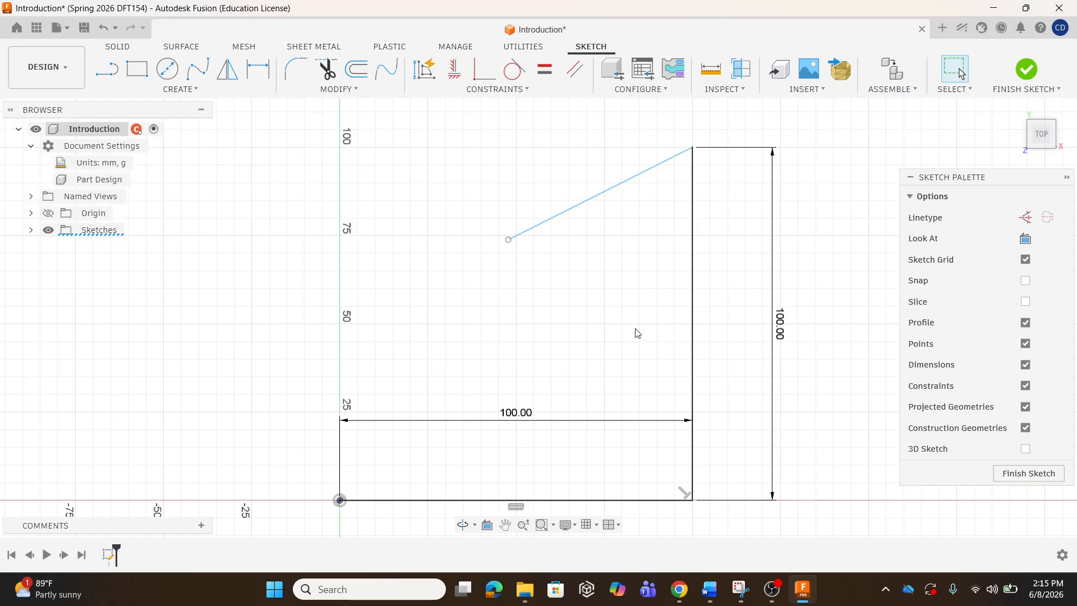
pyautogui.rightClick(582, 210)
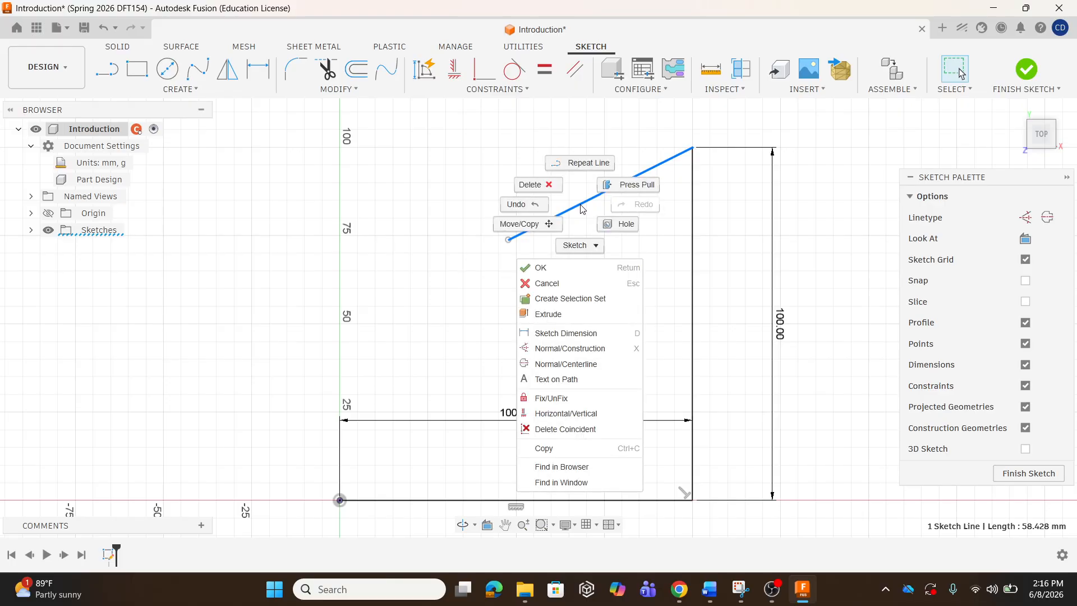
pyautogui.click(551, 187)
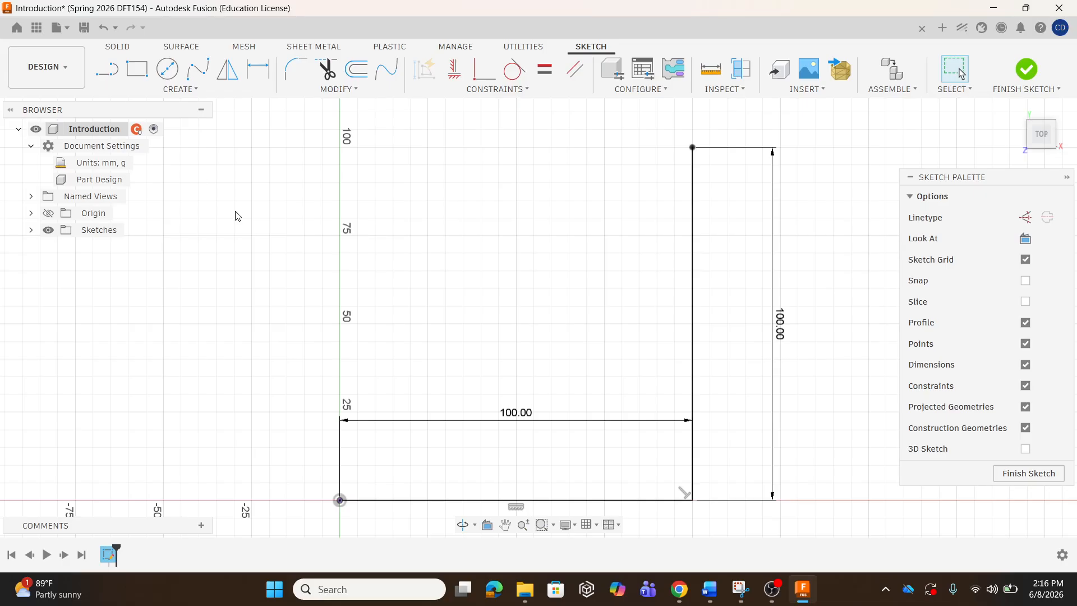
# Draw a 100 mm top edge leftward from the top-right corner, then reselect Line.
pyautogui.click(106, 70)
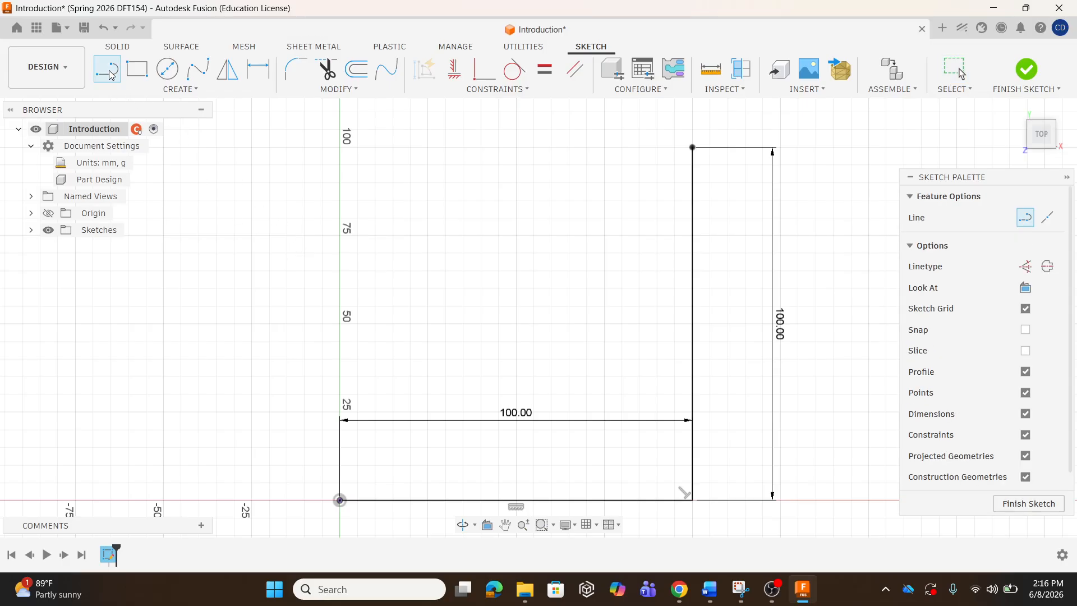
pyautogui.click(692, 148)
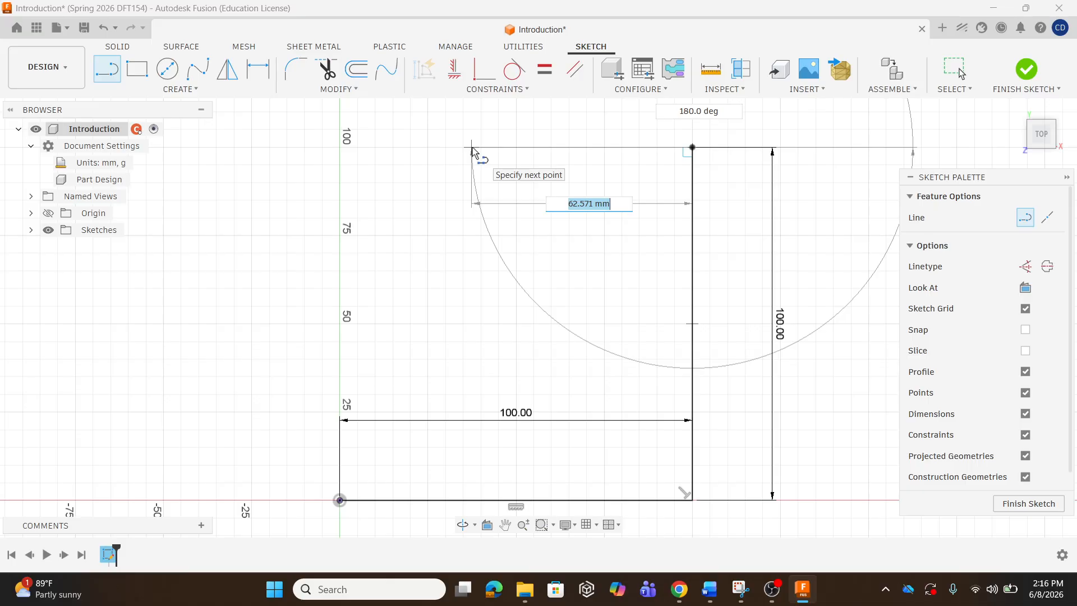
pyautogui.write('100')
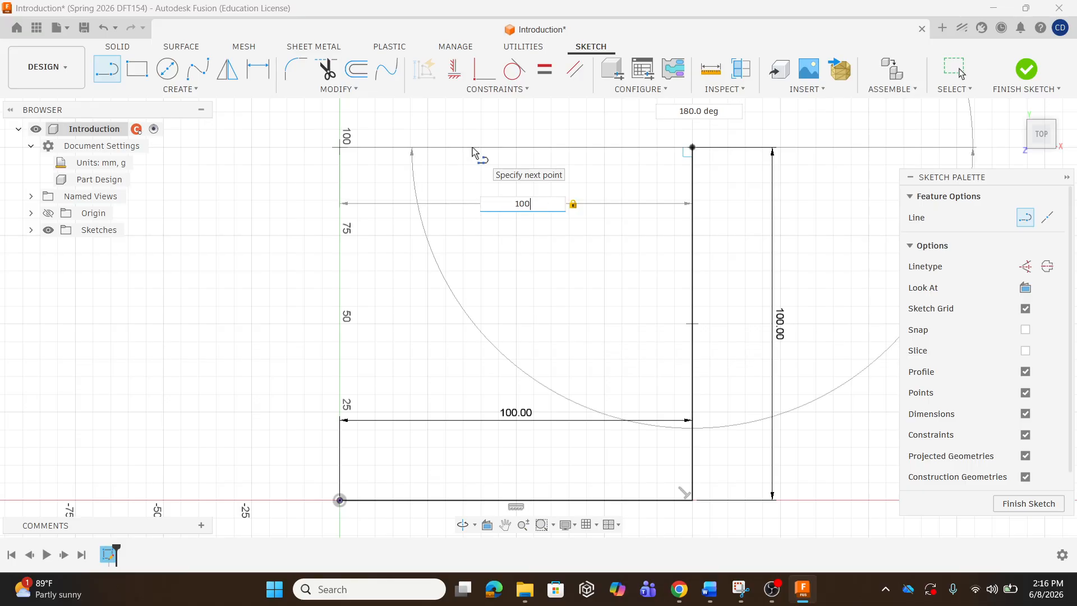
pyautogui.press('Return')
pyautogui.press('Escape')
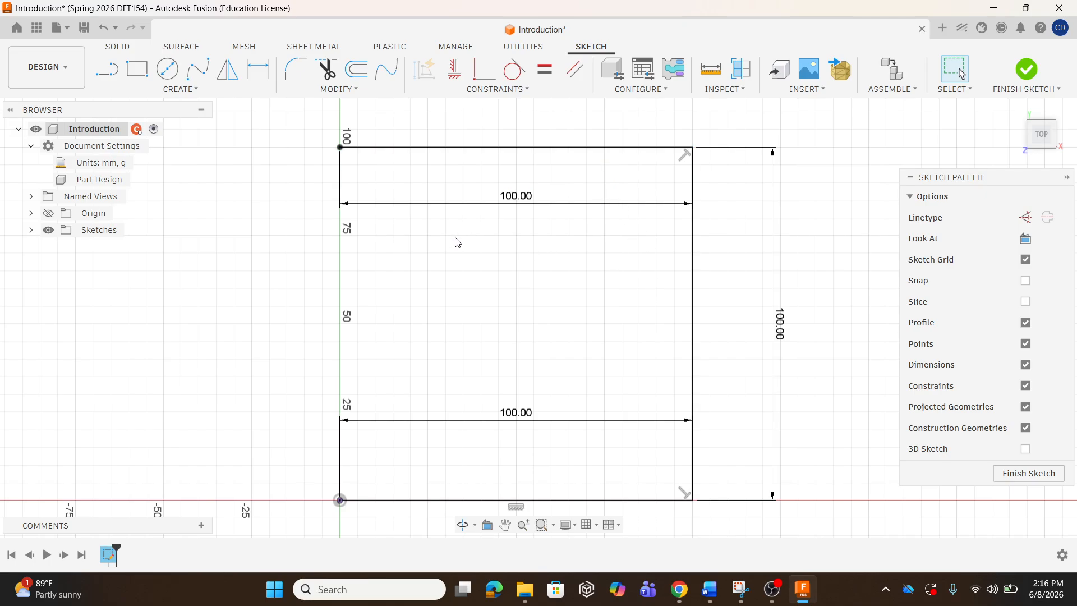
pyautogui.click(99, 73)
pyautogui.click(340, 147)
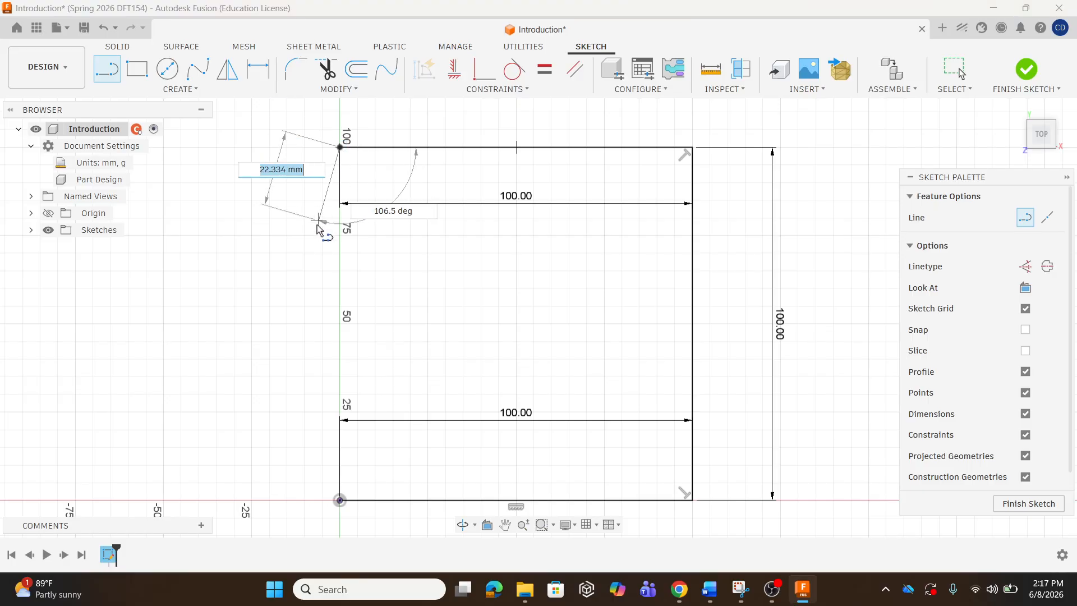
pyautogui.click(340, 500)
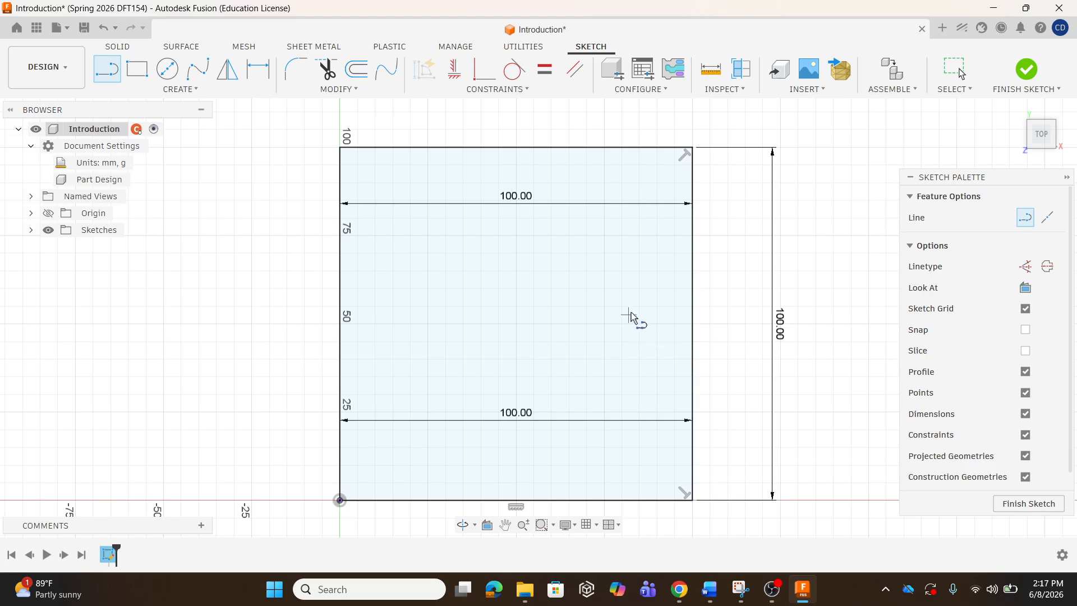
pyautogui.click(103, 29)
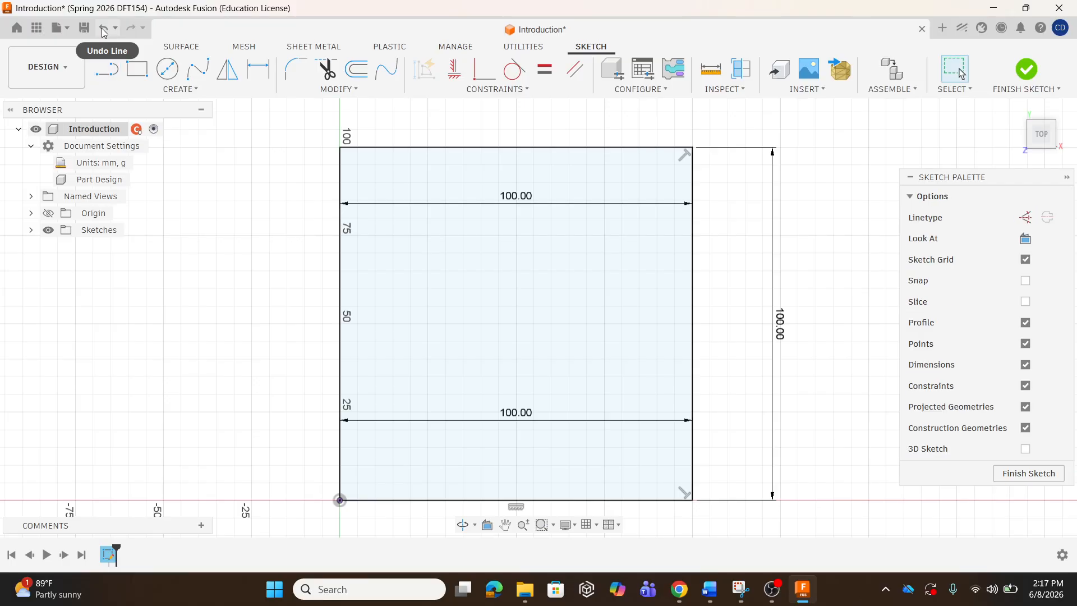
pyautogui.click(103, 29)
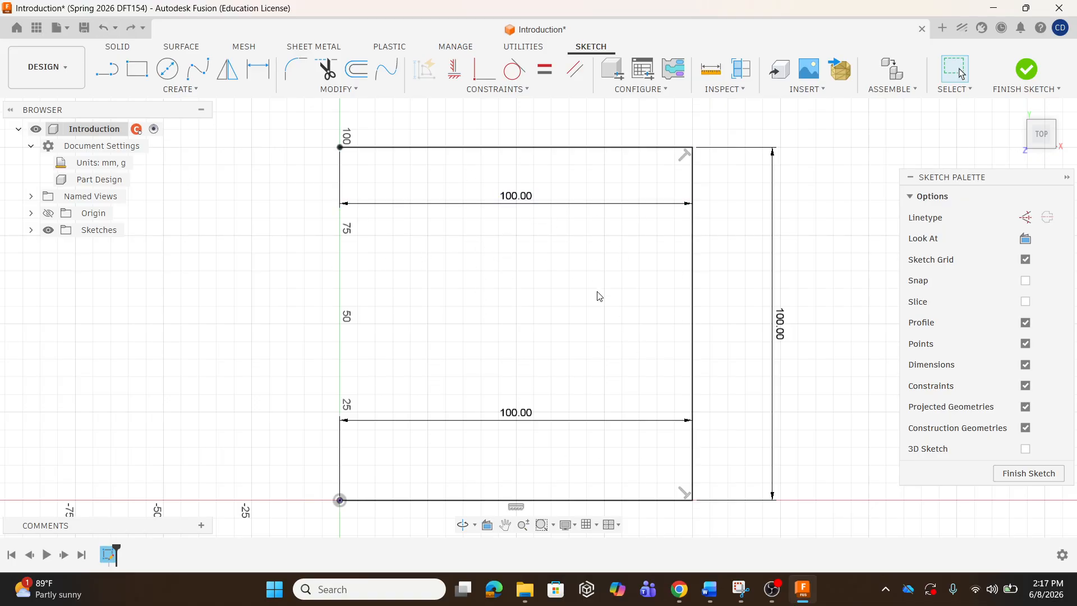
pyautogui.click(103, 69)
pyautogui.moveTo(339, 148); pyautogui.dragTo(343, 487)
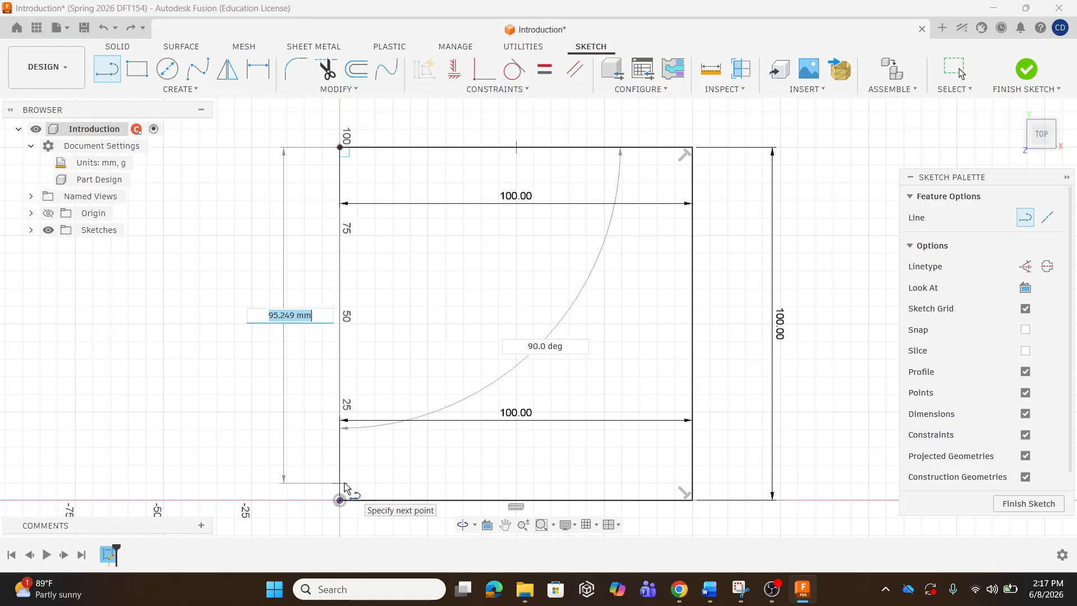
pyautogui.click(344, 483)
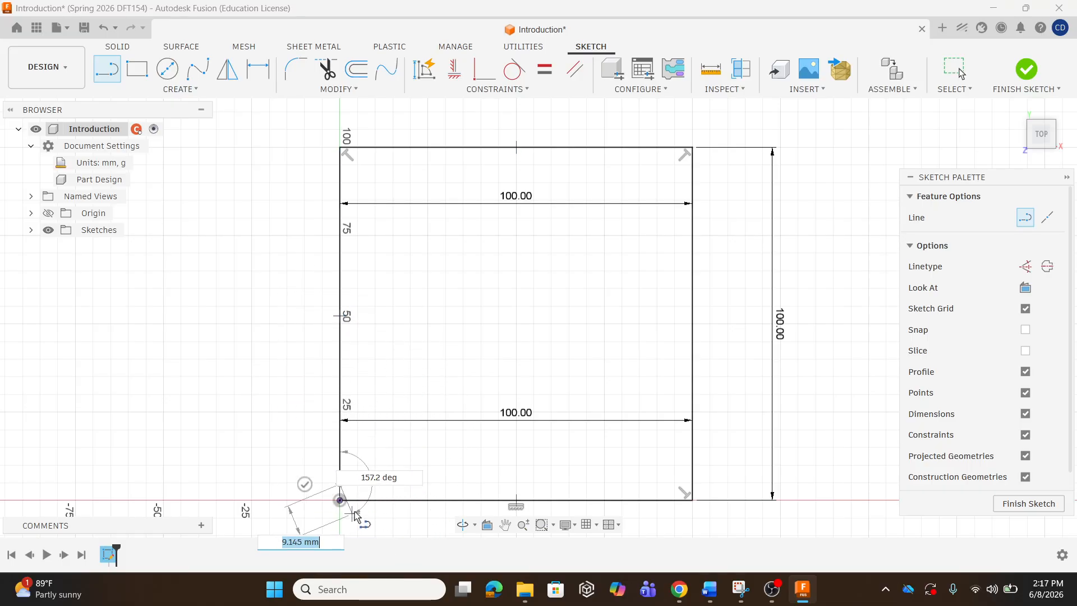
pyautogui.click(313, 430)
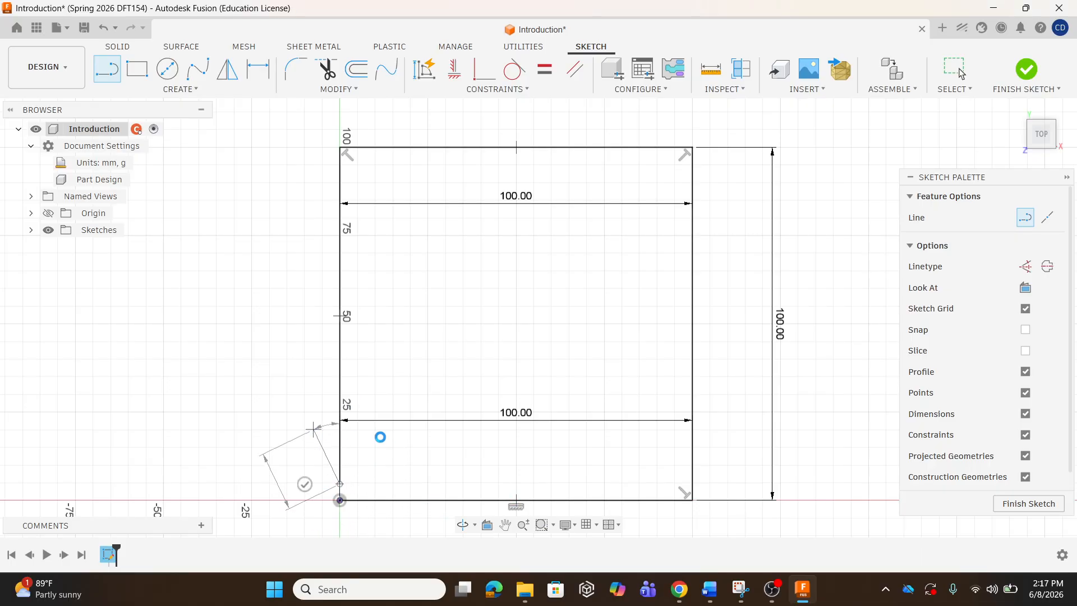
pyautogui.press('Escape')
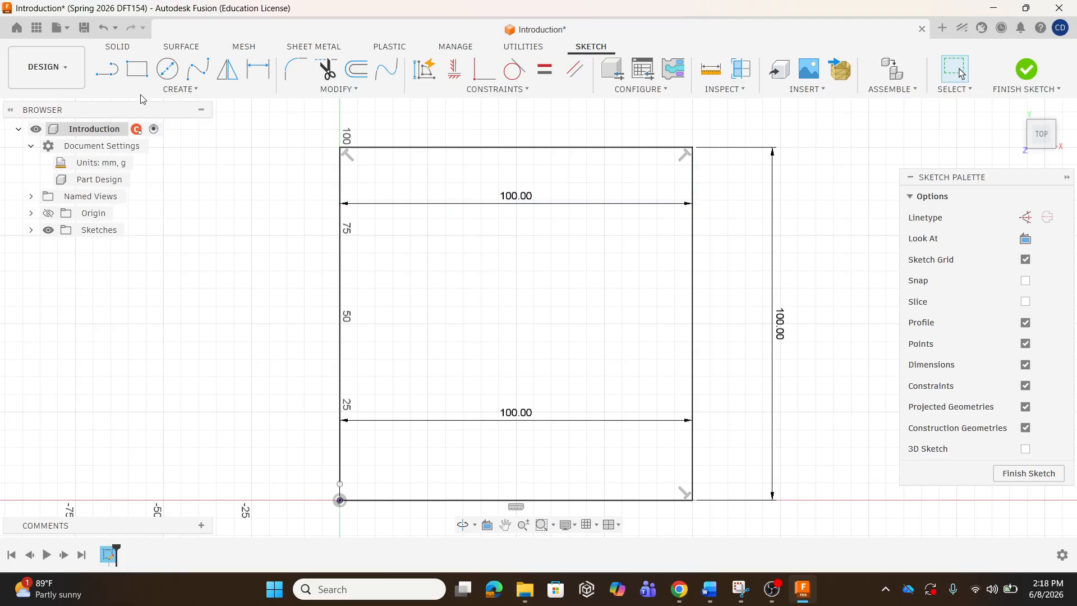
pyautogui.click(103, 31)
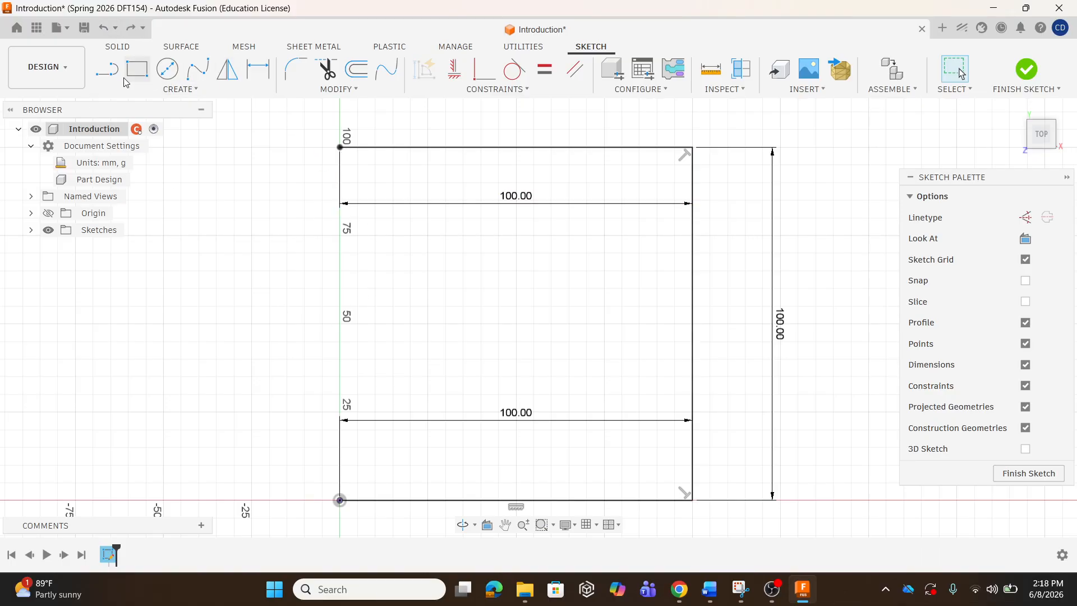
# Draw the left edge from top-left to bottom-left corner to close the square, then finish the sketch.
pyautogui.click(106, 74)
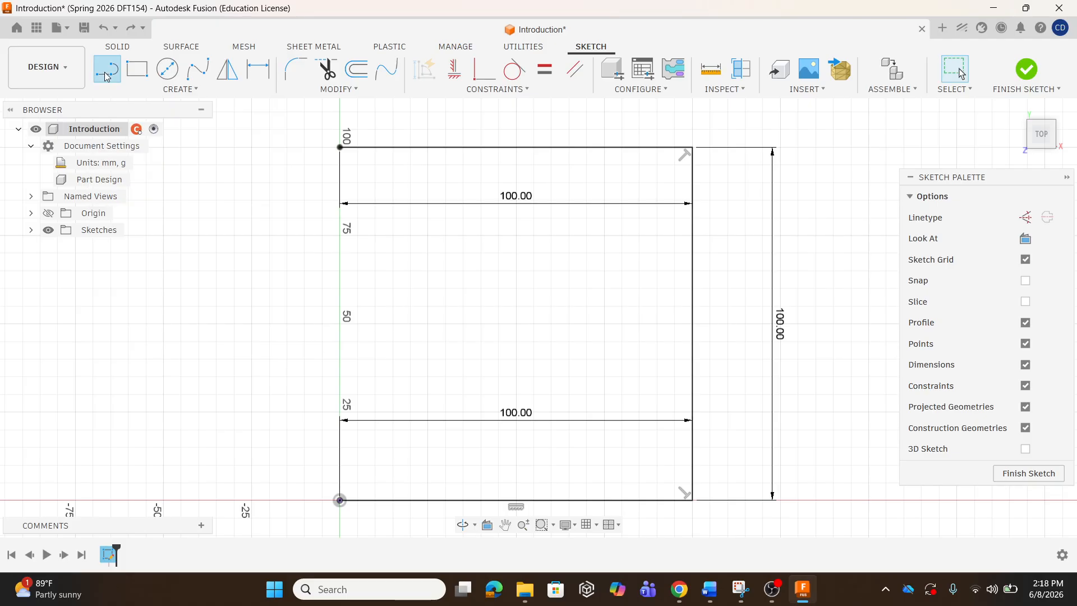
pyautogui.click(339, 147)
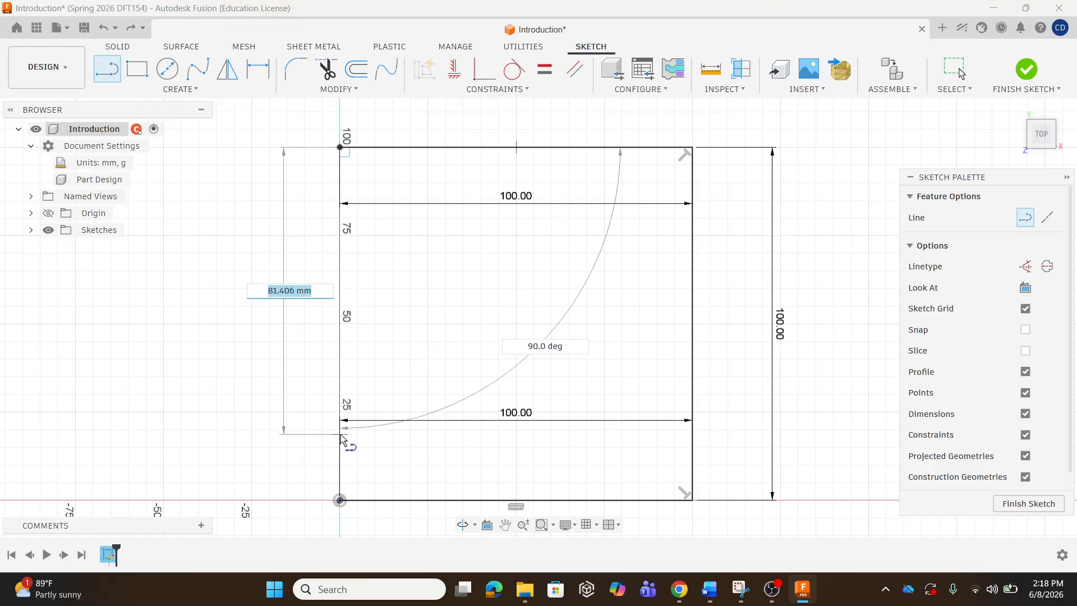
pyautogui.click(340, 500)
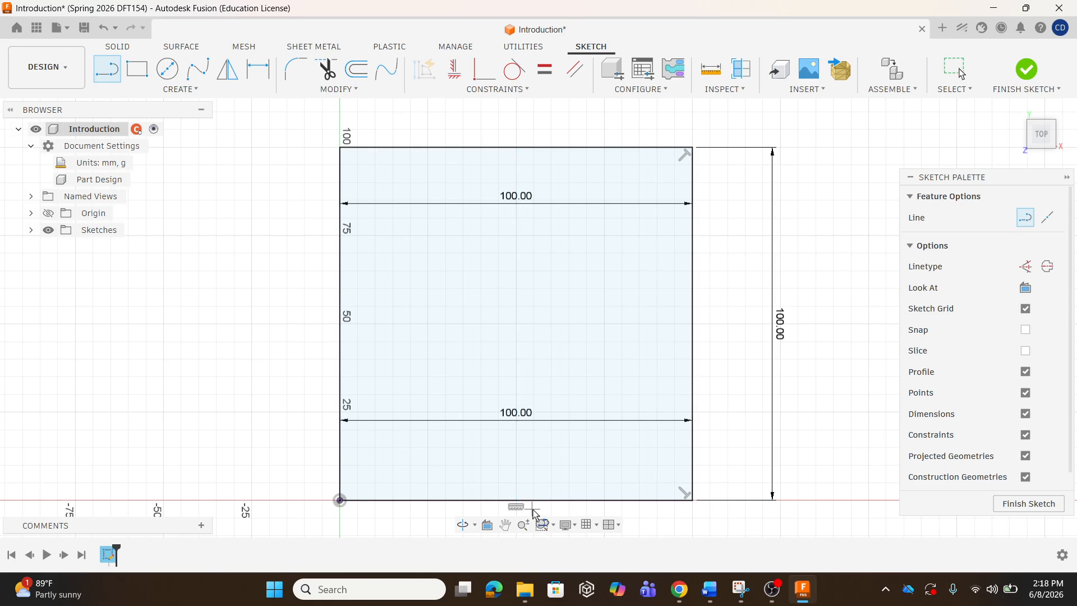
pyautogui.click(1027, 77)
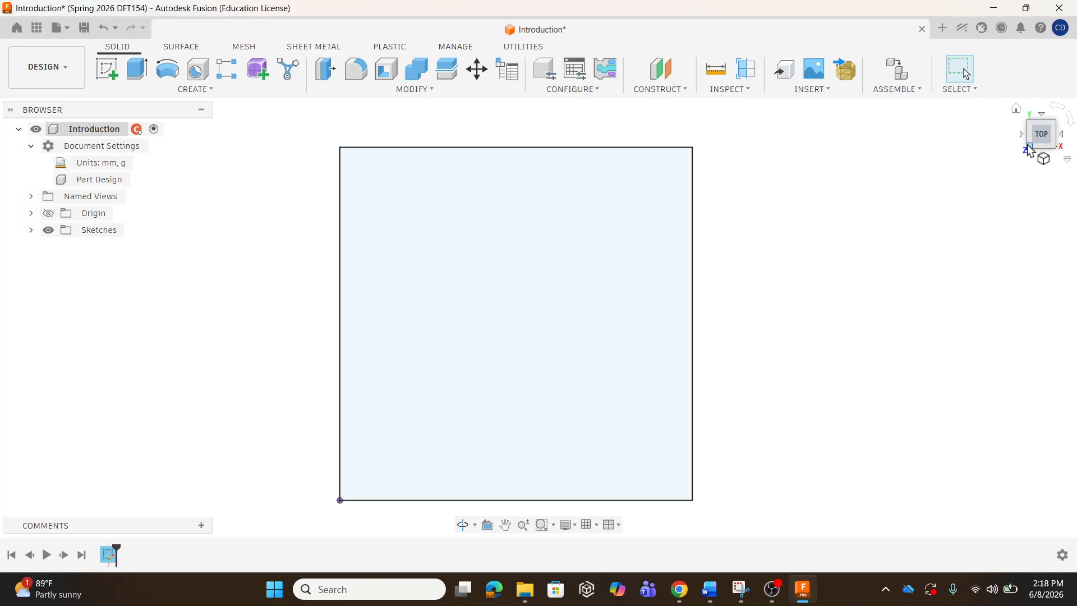
# Switch to the angled Home view to see the square sketch in 3D.
pyautogui.click(1016, 111)
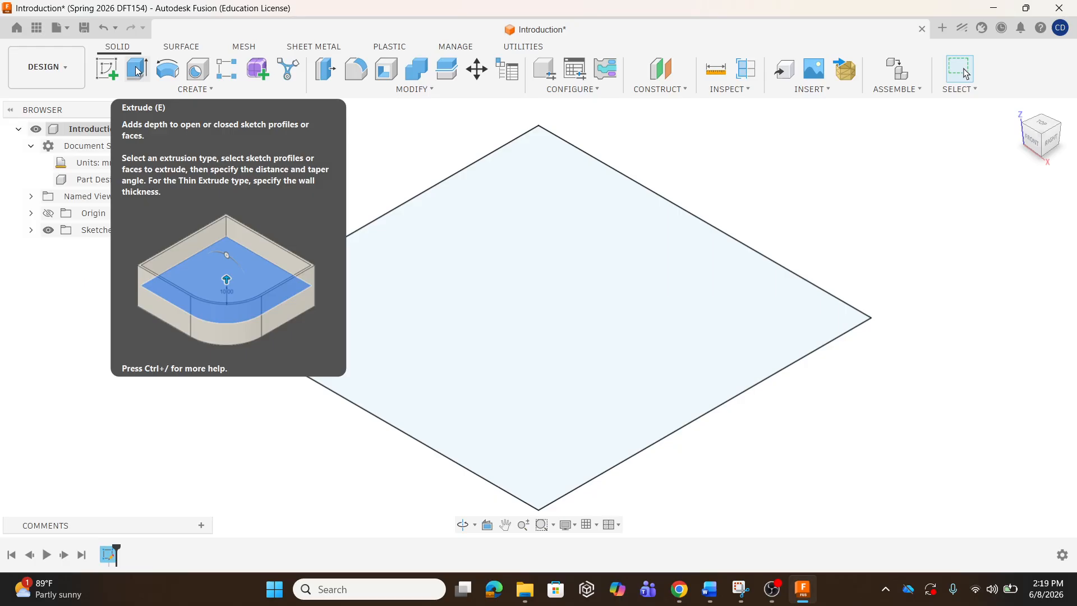
# Extrude the square profile upward 100 mm into a solid cube.
pyautogui.click(137, 69)
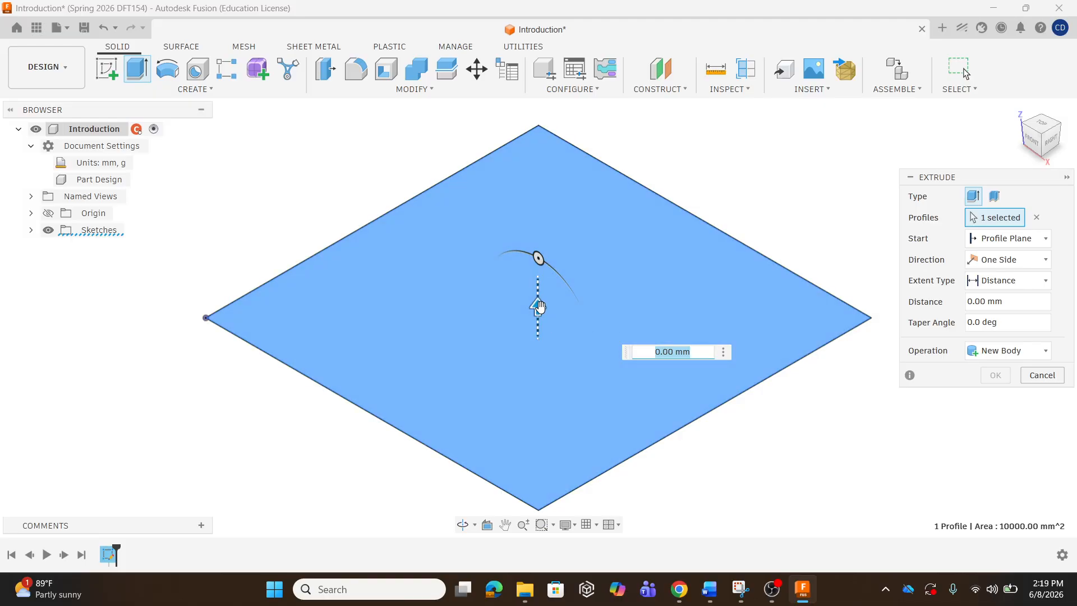
pyautogui.moveTo(539, 306)
pyautogui.mouseDown()
pyautogui.moveTo(547, 224)
pyautogui.moveTo(539, 289)
pyautogui.mouseUp()
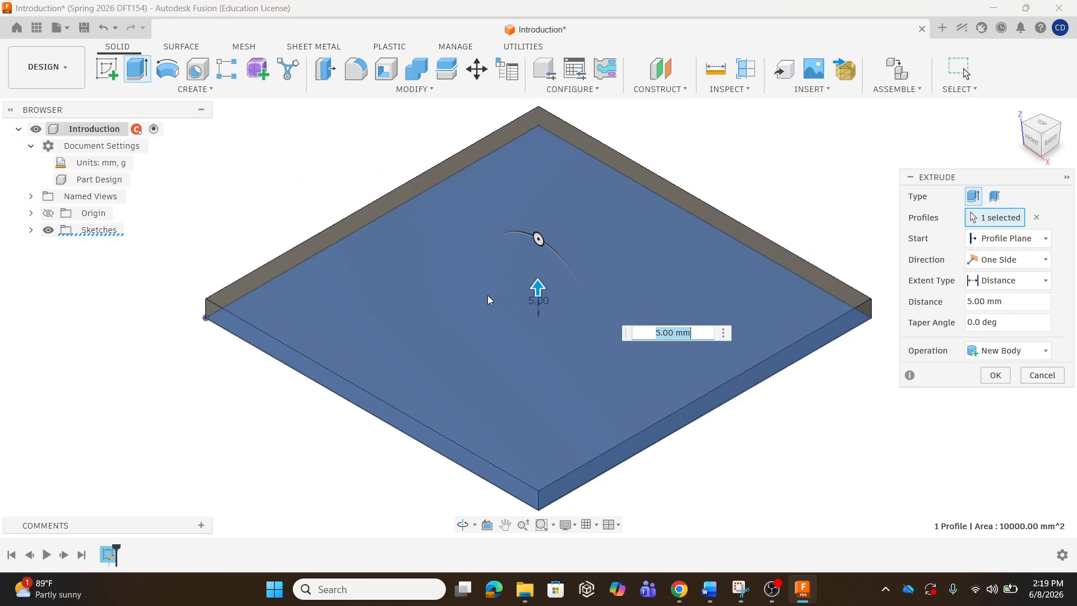
pyautogui.moveTo(537, 287); pyautogui.dragTo(538, 249)
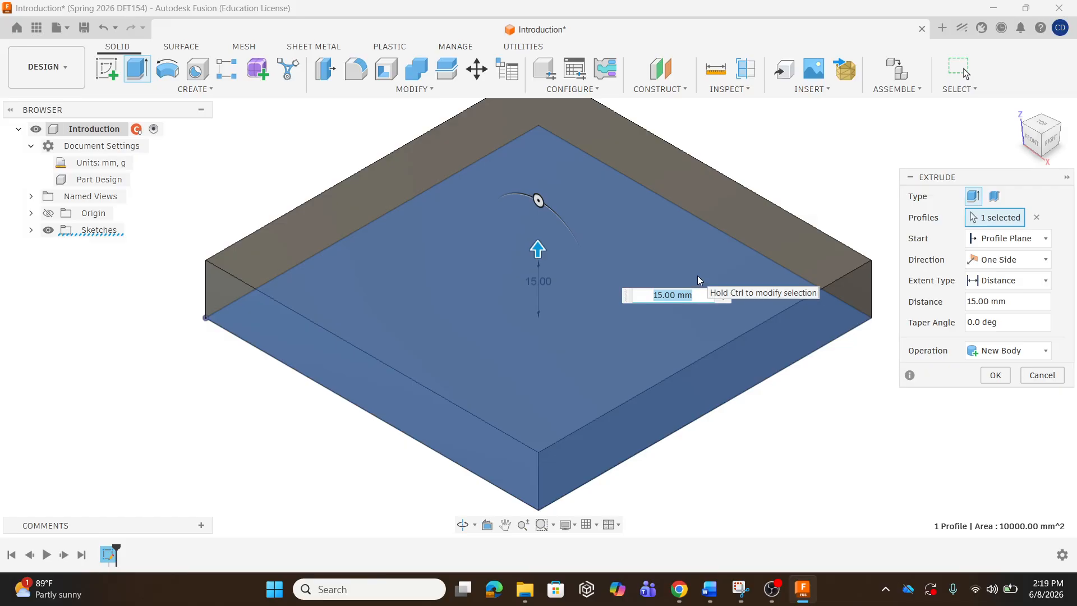
pyautogui.press('BackSpace')
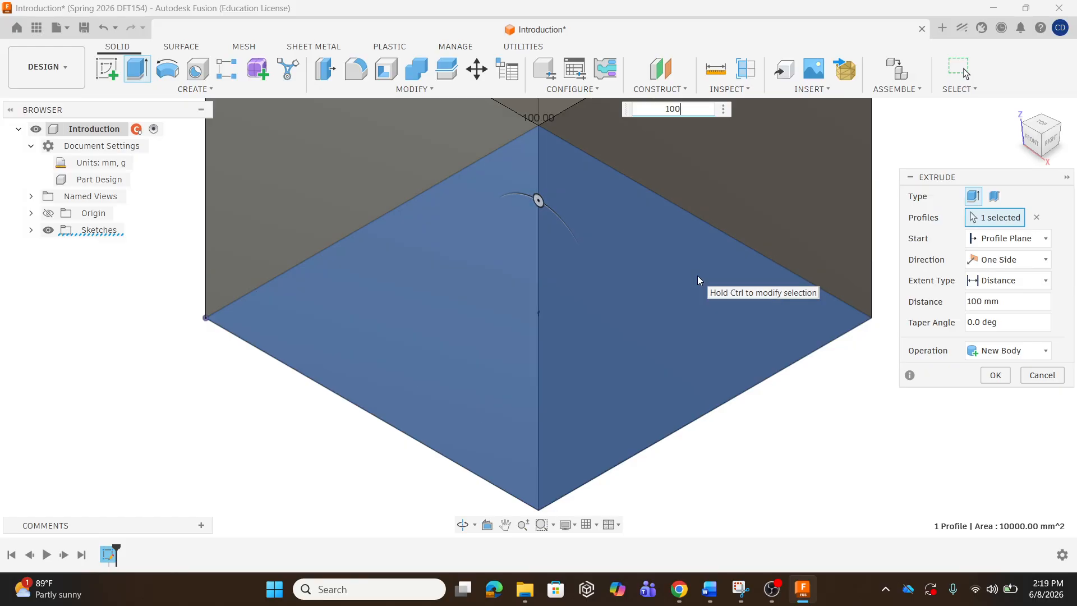
pyautogui.press('Return')
pyautogui.scroll(-4, 572, 482)
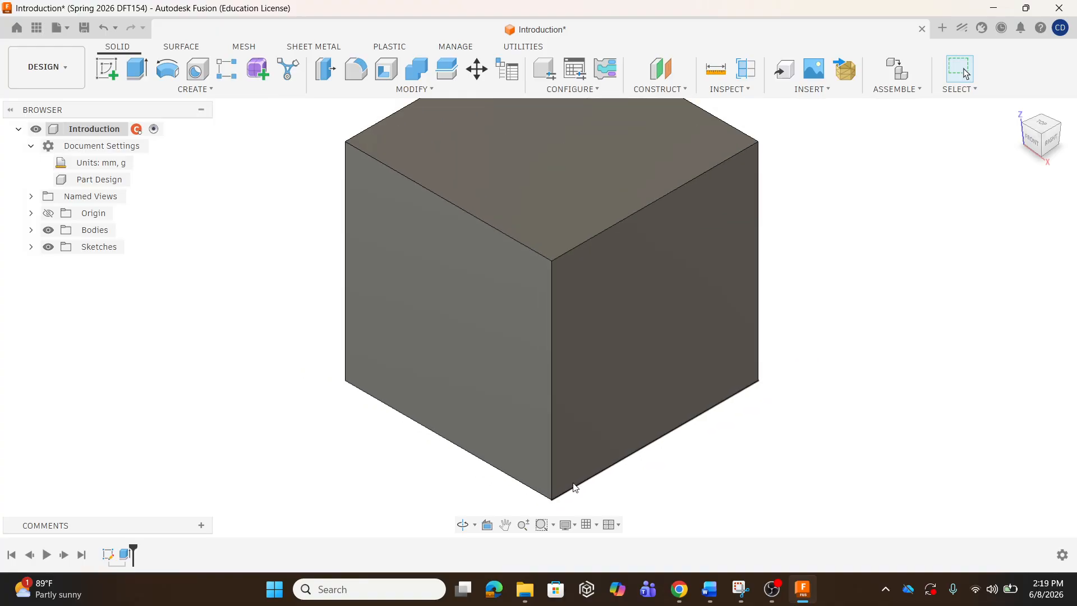
pyautogui.scroll(-3, 575, 487)
pyautogui.keyDown('shift'); pyautogui.moveTo(528, 363); pyautogui.dragTo(608, 361, button='middle'); pyautogui.keyUp('shift')
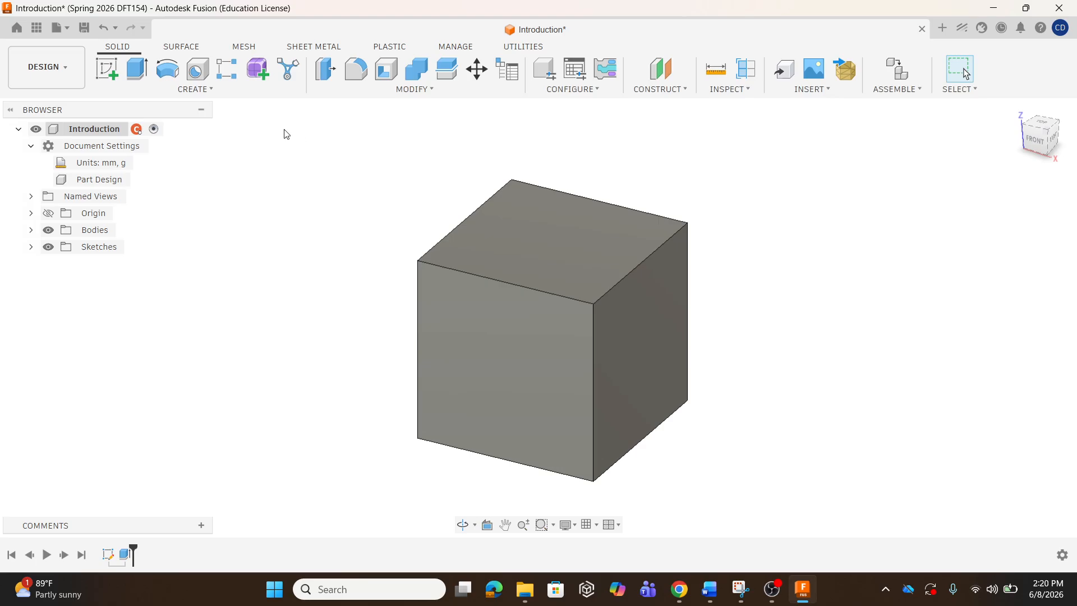
pyautogui.click(195, 89)
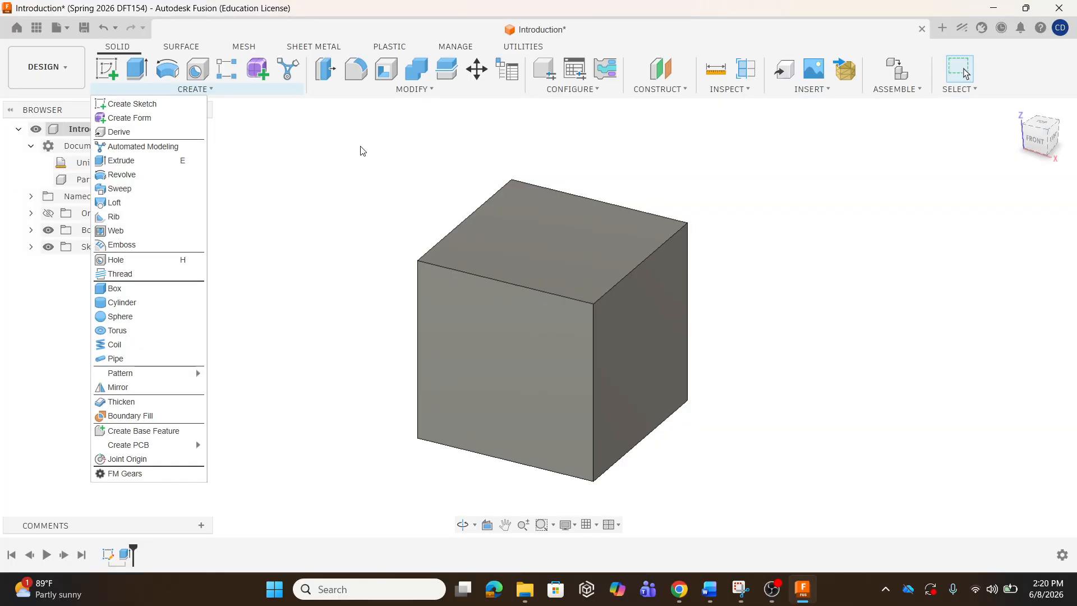
pyautogui.click(264, 113)
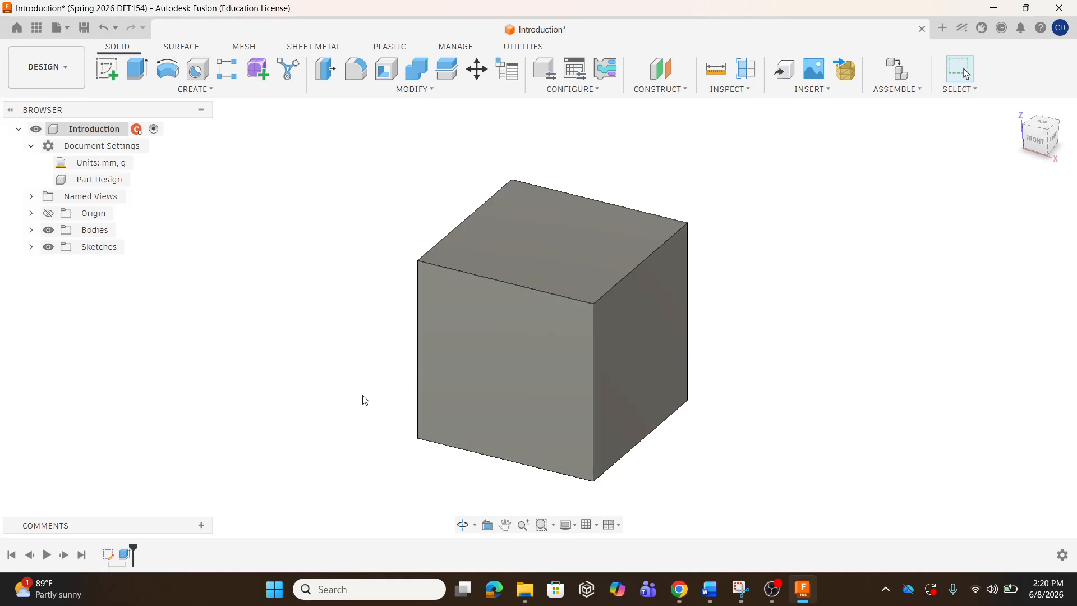
# Edit Extrude1 to a 20 mm distance, flattening the cube into a plate.
pyautogui.doubleClick(126, 555)
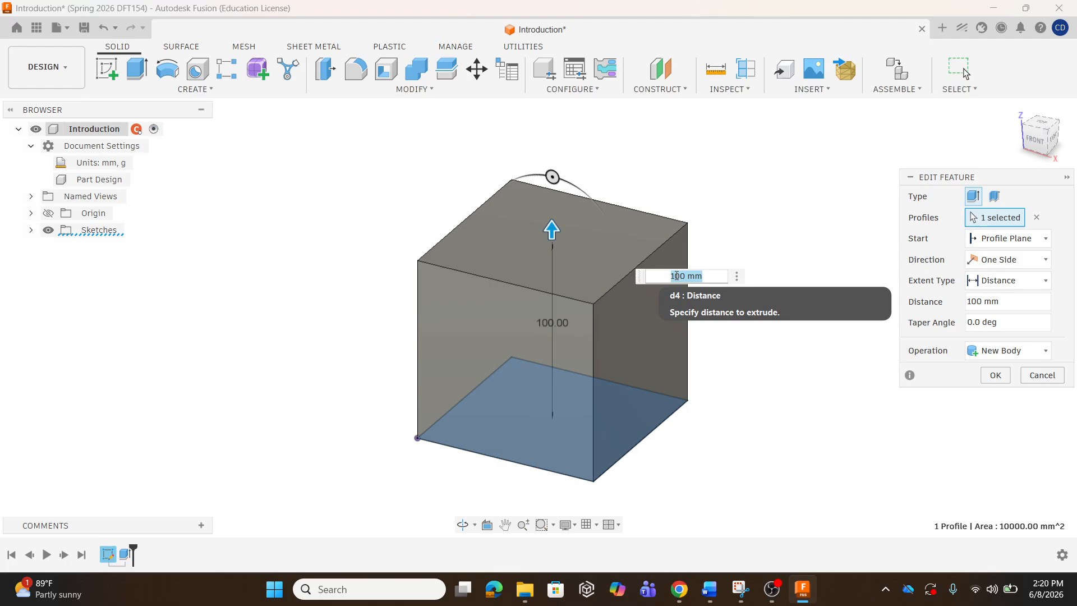
pyautogui.write('20')
pyautogui.press('Return')
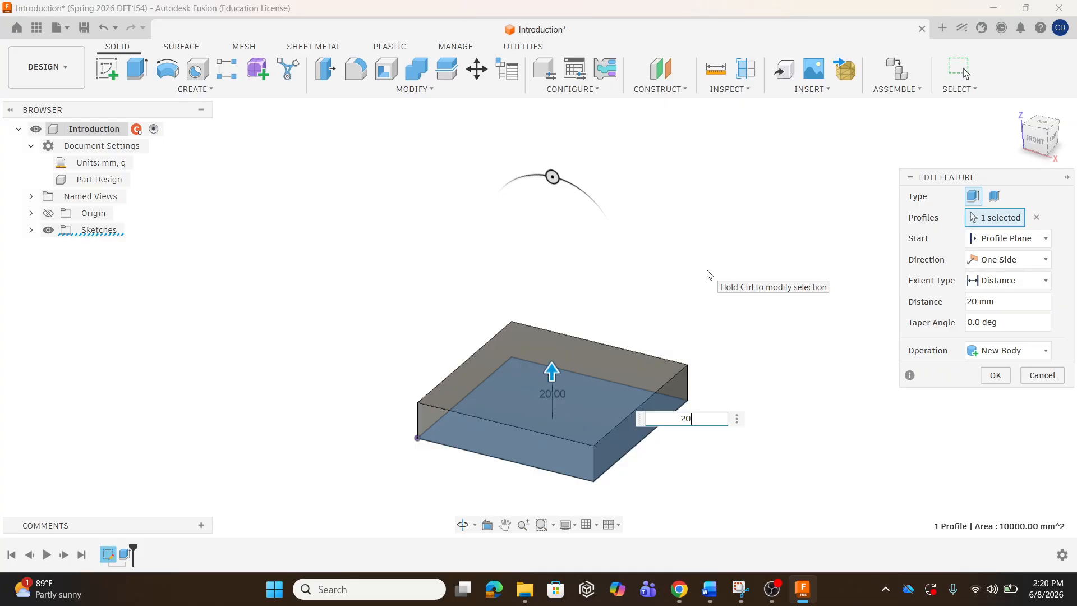
pyautogui.press('Return')
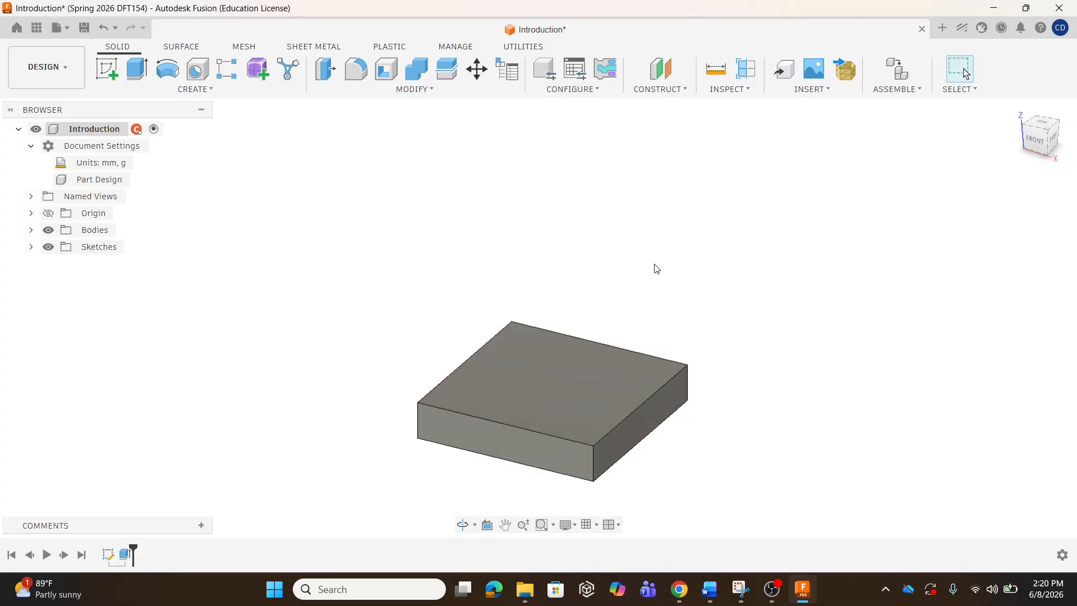
pyautogui.moveTo(608, 400)
pyautogui.keyDown('shift'); pyautogui.mouseDown(button='middle')
pyautogui.moveTo(617, 401)
pyautogui.moveTo(605, 402)
pyautogui.moveTo(612, 392)
pyautogui.moveTo(587, 428)
pyautogui.moveTo(572, 401)
pyautogui.moveTo(604, 397)
pyautogui.moveTo(597, 417)
pyautogui.mouseUp(button='middle'); pyautogui.keyUp('shift')
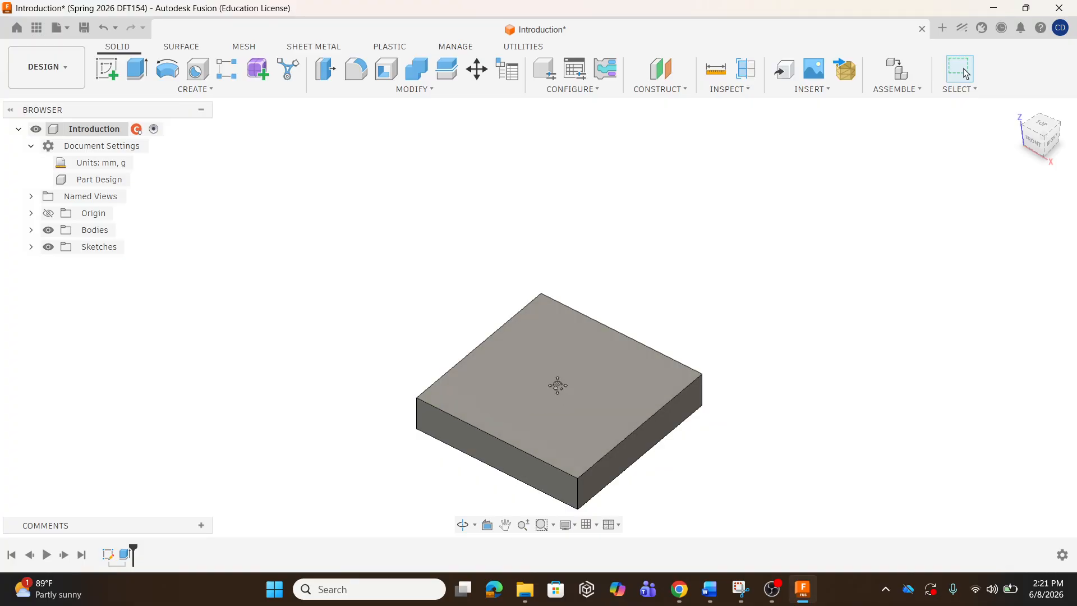
pyautogui.moveTo(560, 387); pyautogui.dragTo(568, 331, button='middle')
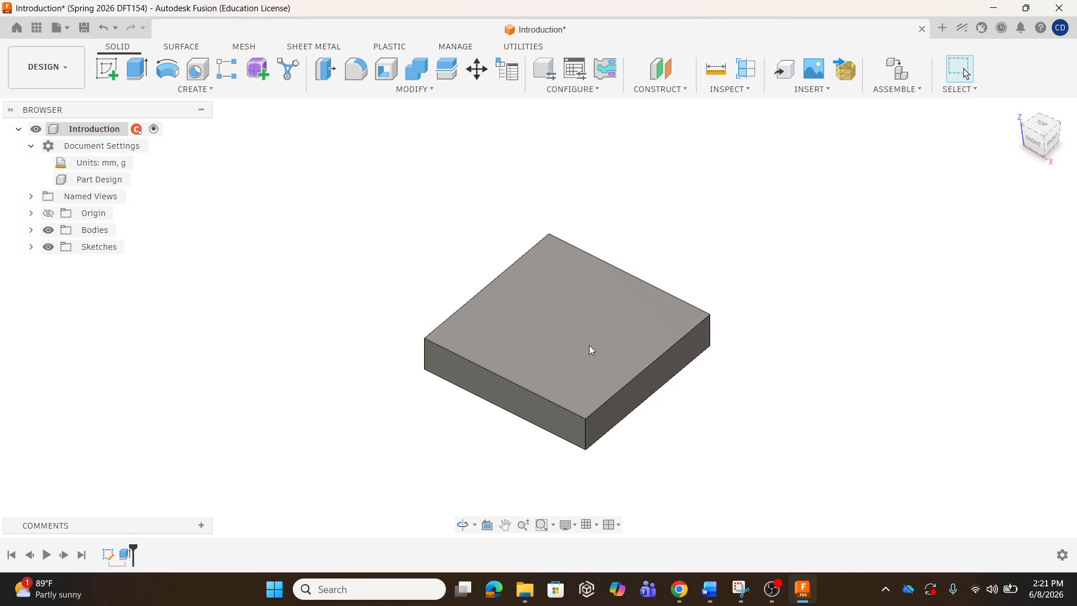
pyautogui.moveTo(590, 346)
pyautogui.keyDown('shift'); pyautogui.mouseDown(button='middle')
pyautogui.moveTo(627, 320)
pyautogui.moveTo(637, 291)
pyautogui.moveTo(620, 329)
pyautogui.moveTo(558, 332)
pyautogui.moveTo(533, 279)
pyautogui.moveTo(567, 296)
pyautogui.moveTo(591, 337)
pyautogui.moveTo(570, 353)
pyautogui.moveTo(589, 361)
pyautogui.moveTo(594, 348)
pyautogui.moveTo(572, 342)
pyautogui.moveTo(585, 344)
pyautogui.mouseUp(button='middle'); pyautogui.keyUp('shift')
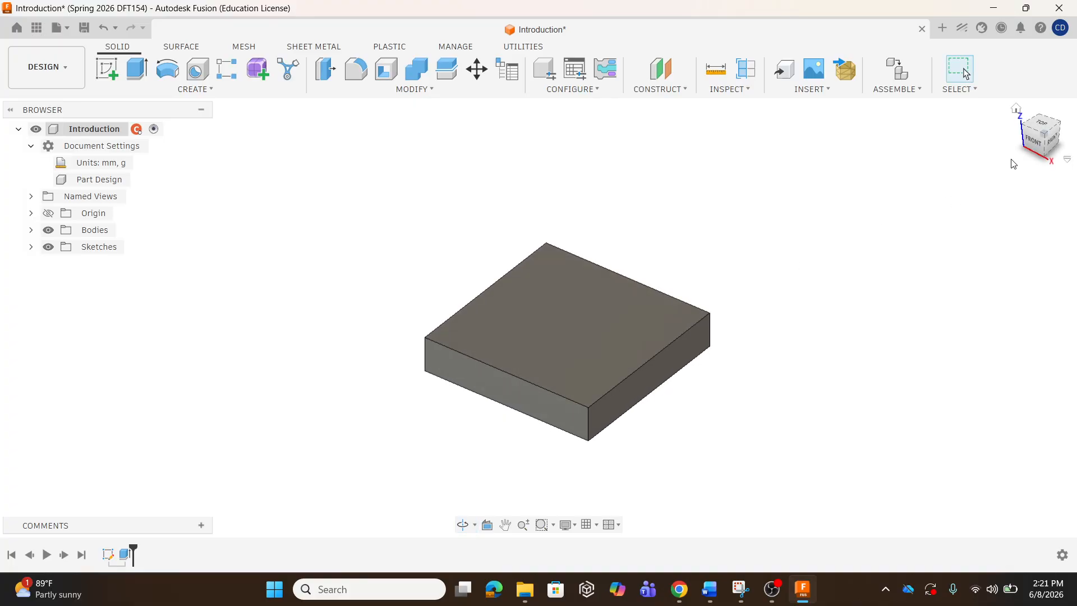
pyautogui.click(1039, 124)
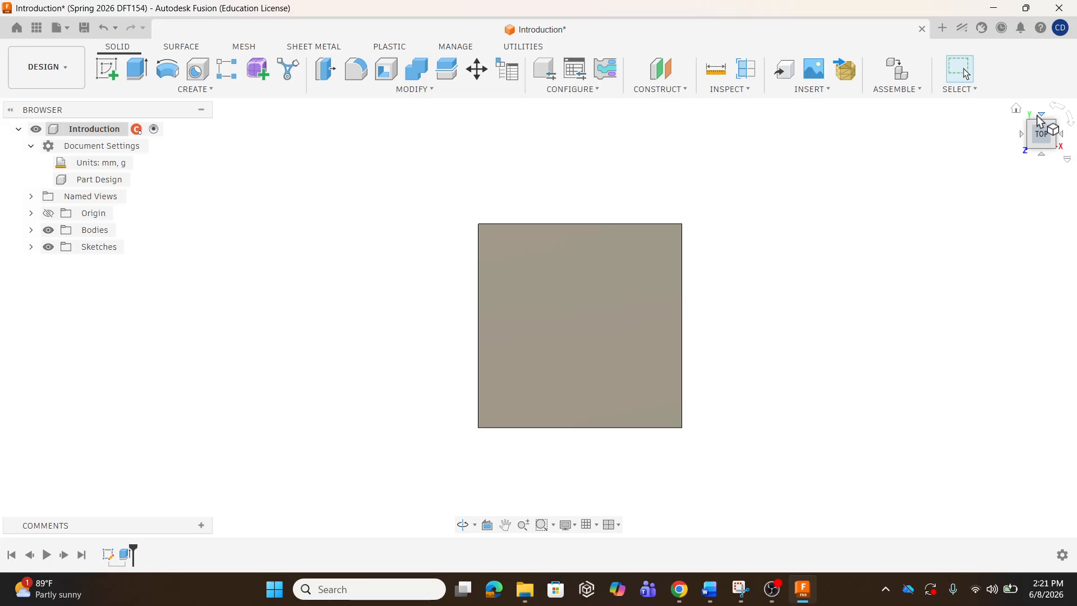
pyautogui.click(1041, 155)
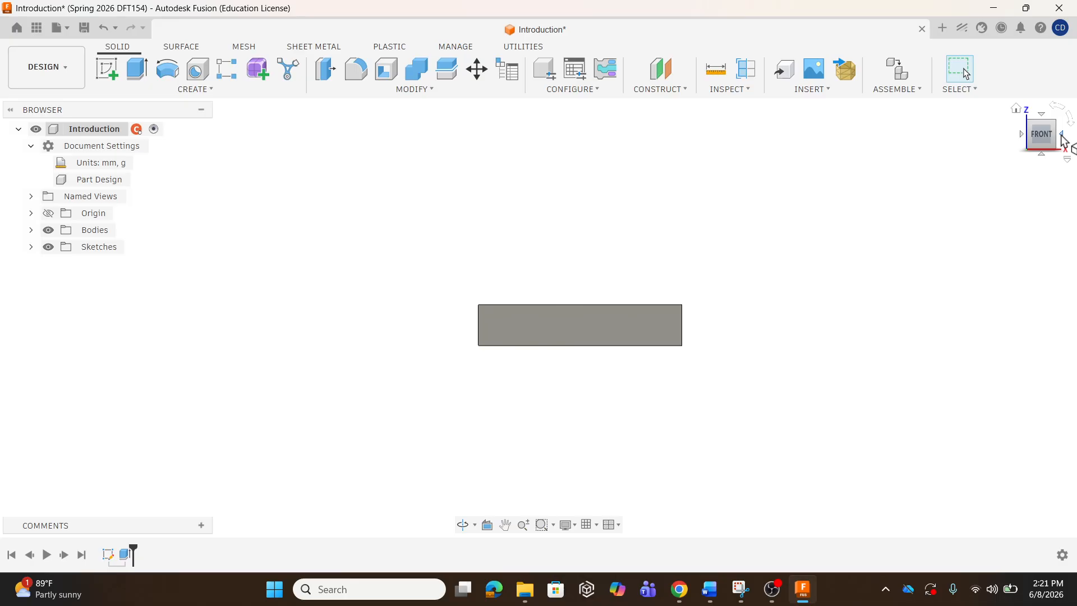
pyautogui.click(1062, 138)
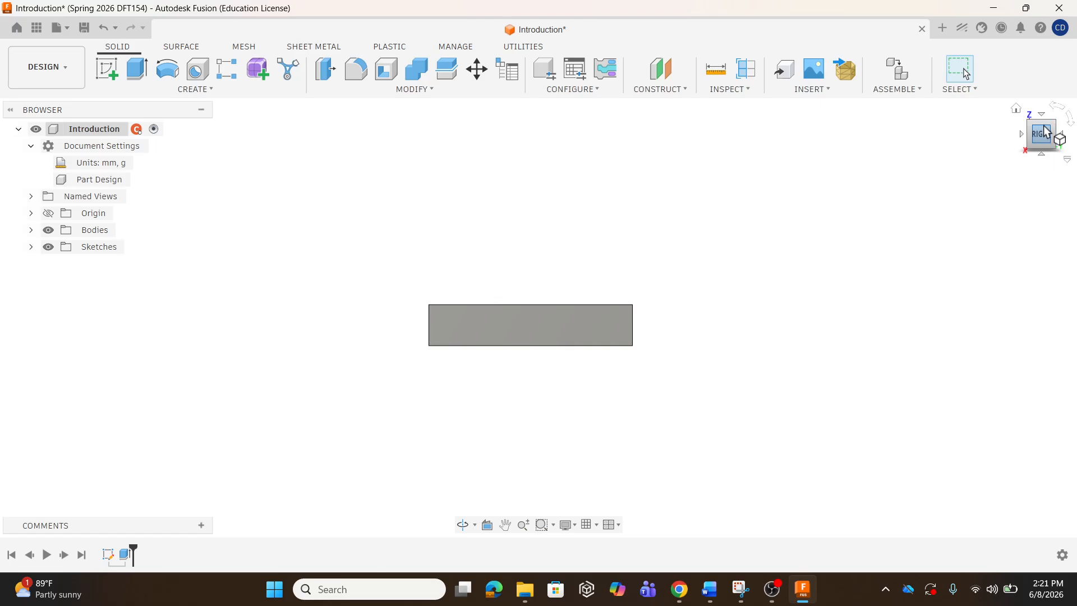
pyautogui.click(1044, 127)
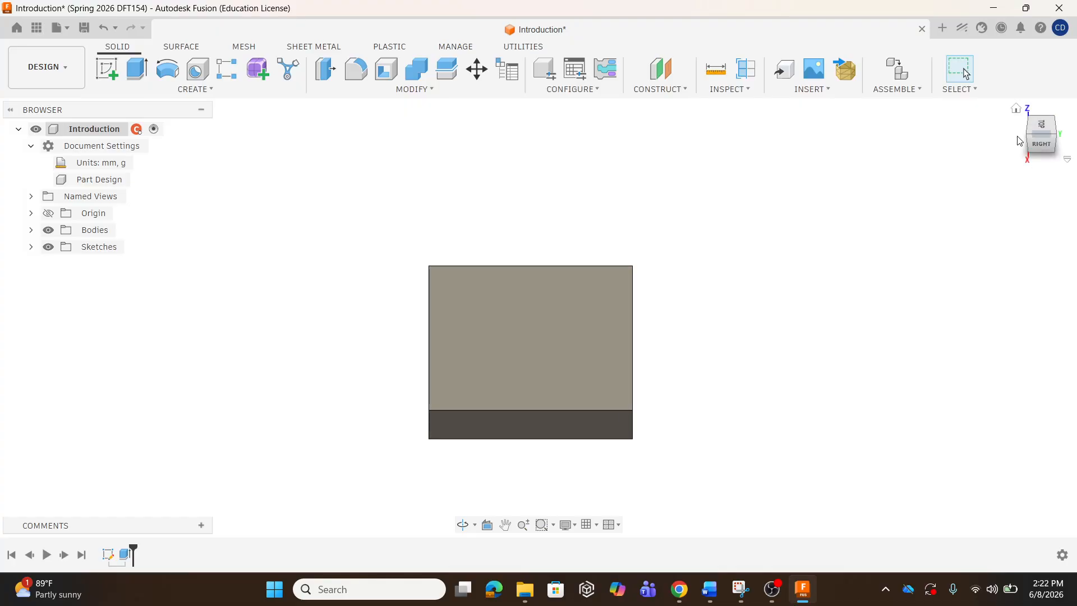
pyautogui.click(1053, 138)
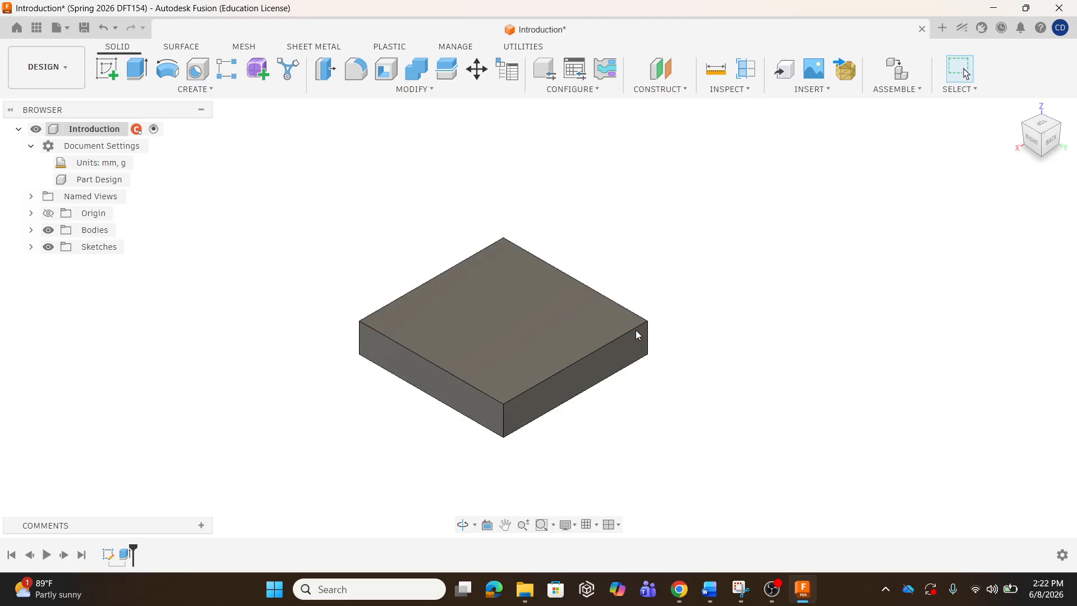
pyautogui.keyDown('shift'); pyautogui.moveTo(583, 332); pyautogui.dragTo(424, 293, button='middle'); pyautogui.keyUp('shift')
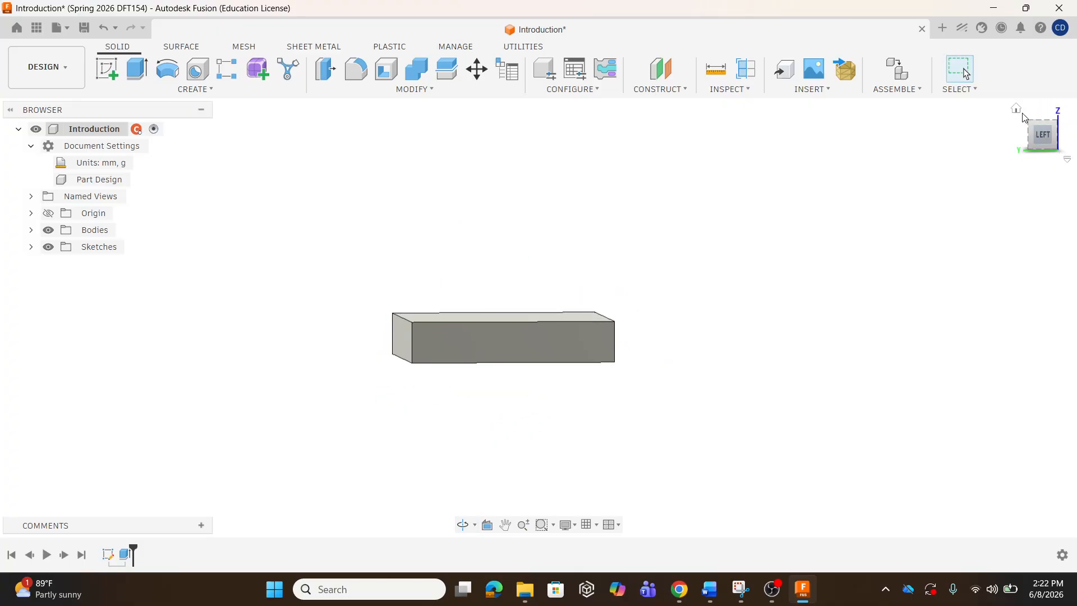
pyautogui.click(1016, 110)
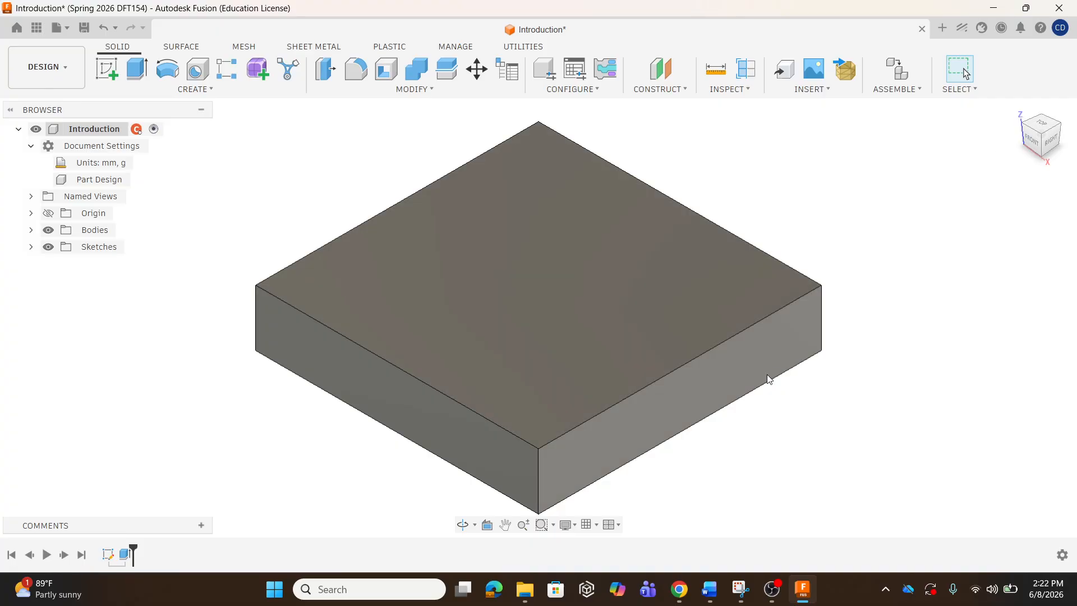
pyautogui.scroll(3, 557, 304)
pyautogui.scroll(-4, 562, 334)
pyautogui.scroll(-8, 564, 354)
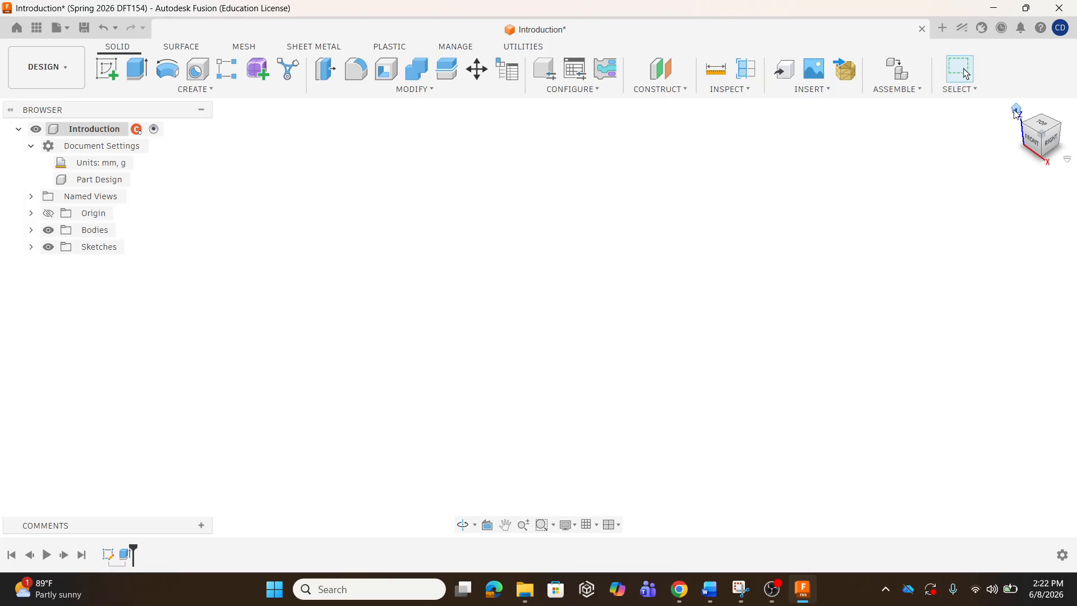
pyautogui.click(1016, 110)
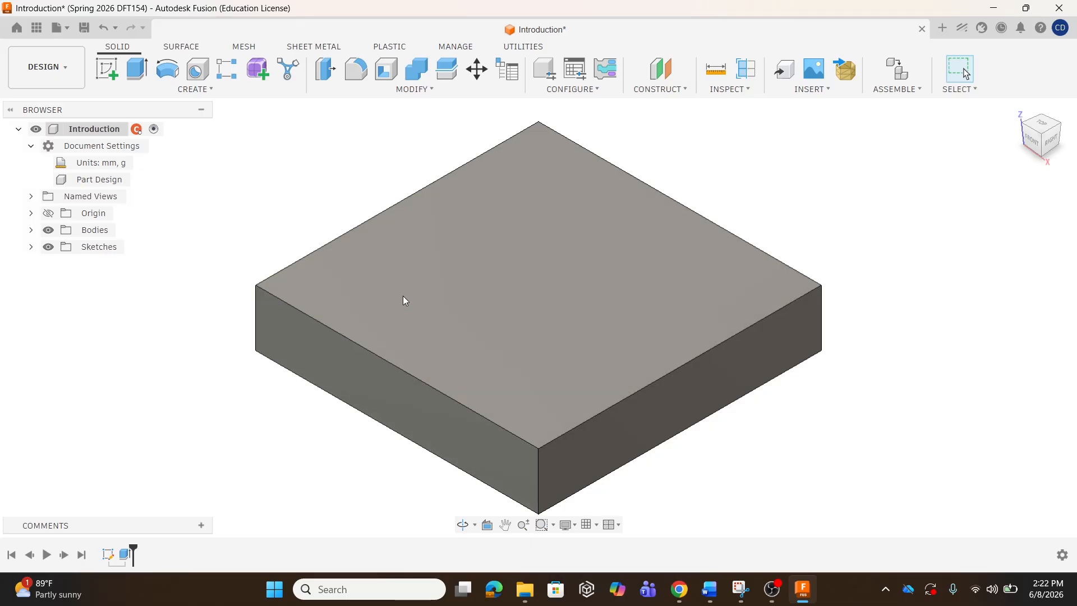
# Create a new Part Design using millimetre and gram units.
pyautogui.click(66, 30)
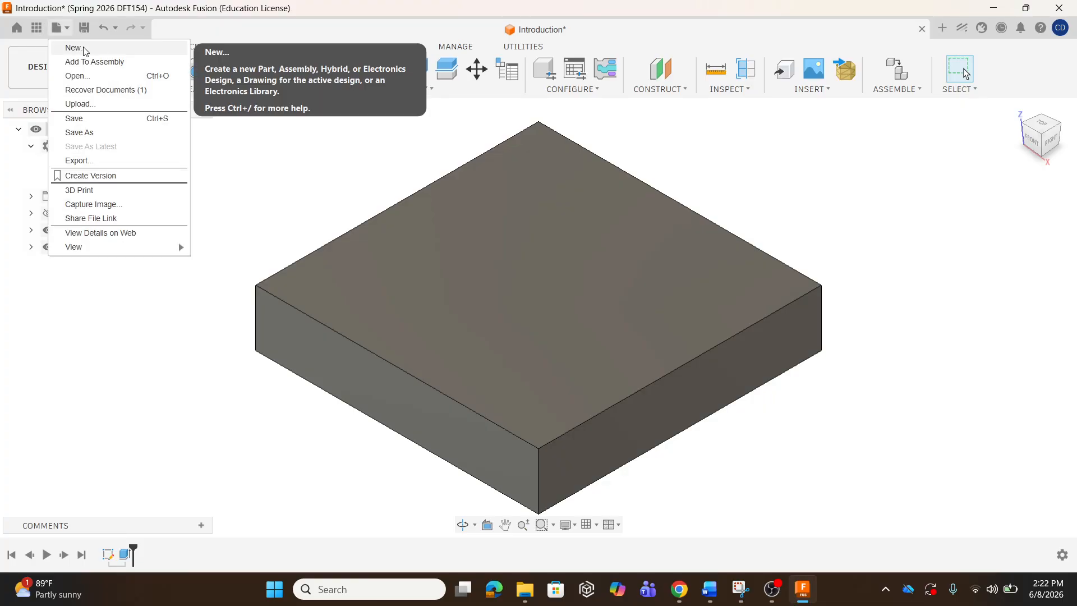
pyautogui.click(79, 48)
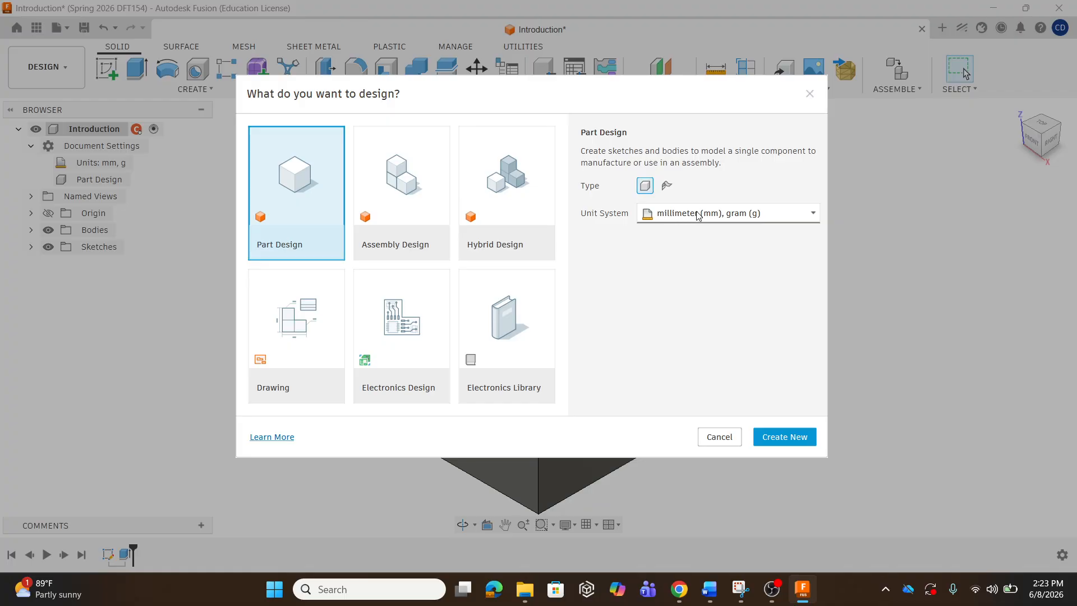
pyautogui.click(719, 214)
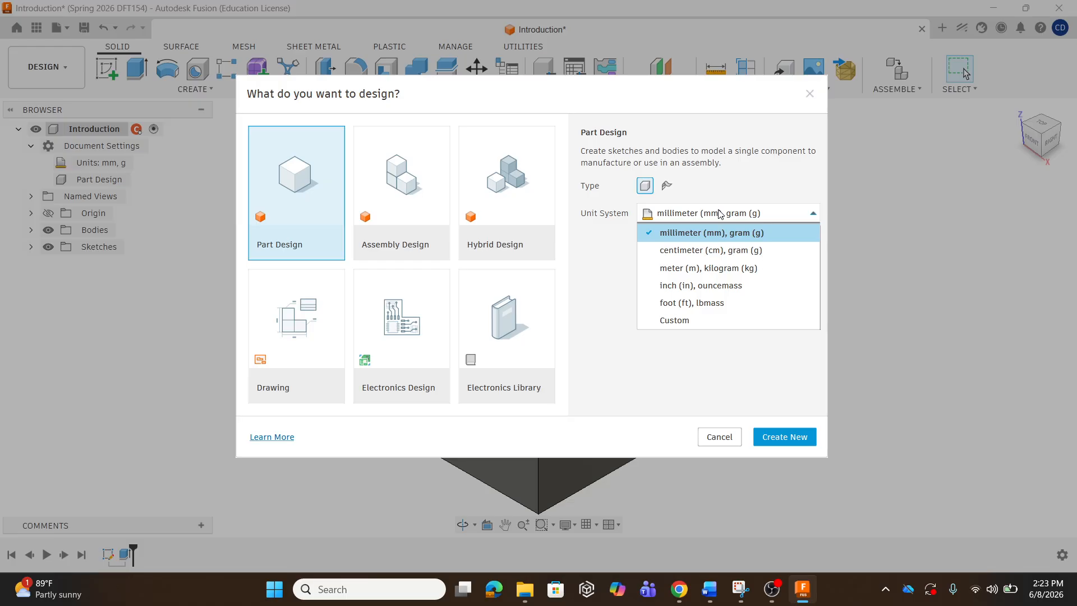
pyautogui.click(680, 217)
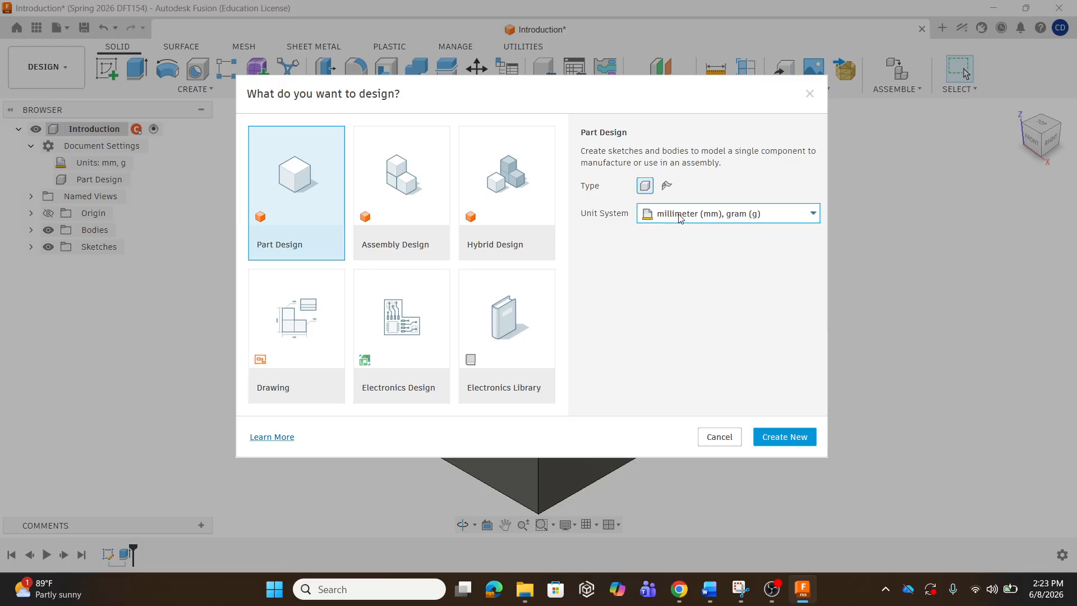
pyautogui.click(294, 200)
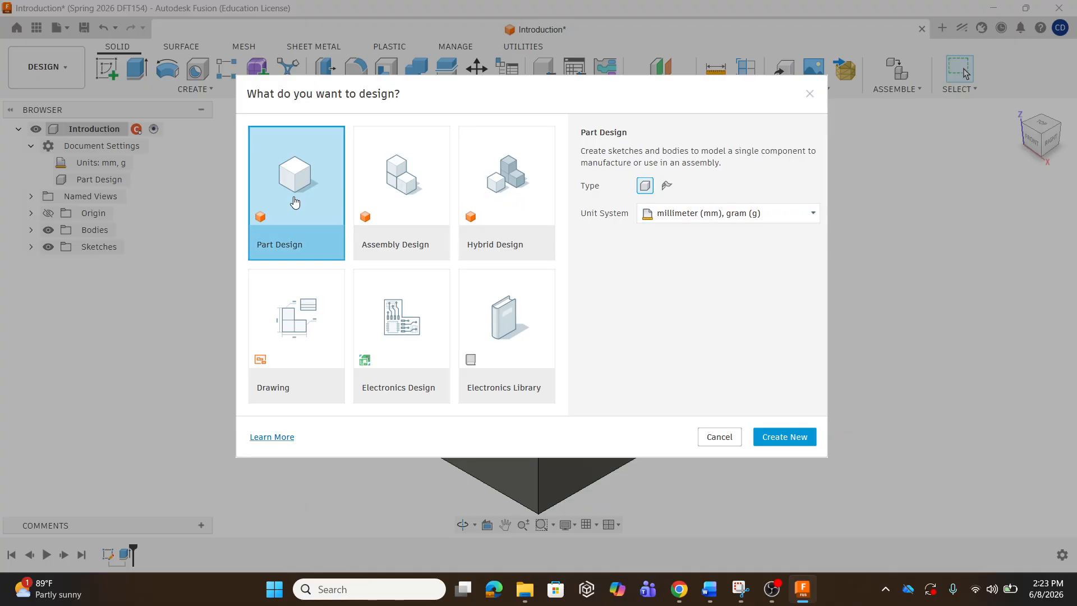
pyautogui.click(805, 443)
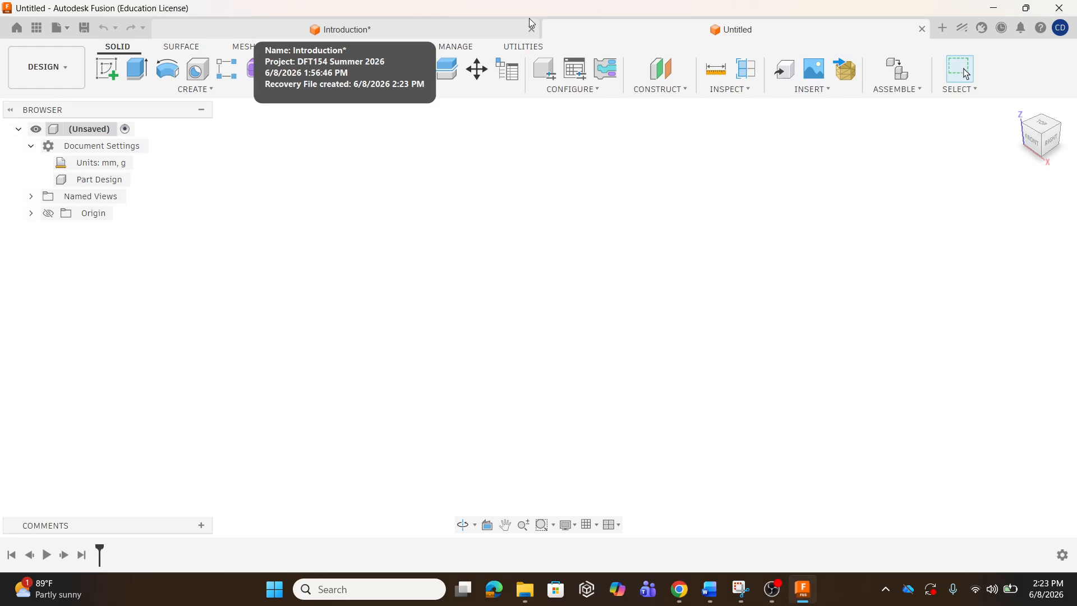
pyautogui.click(422, 38)
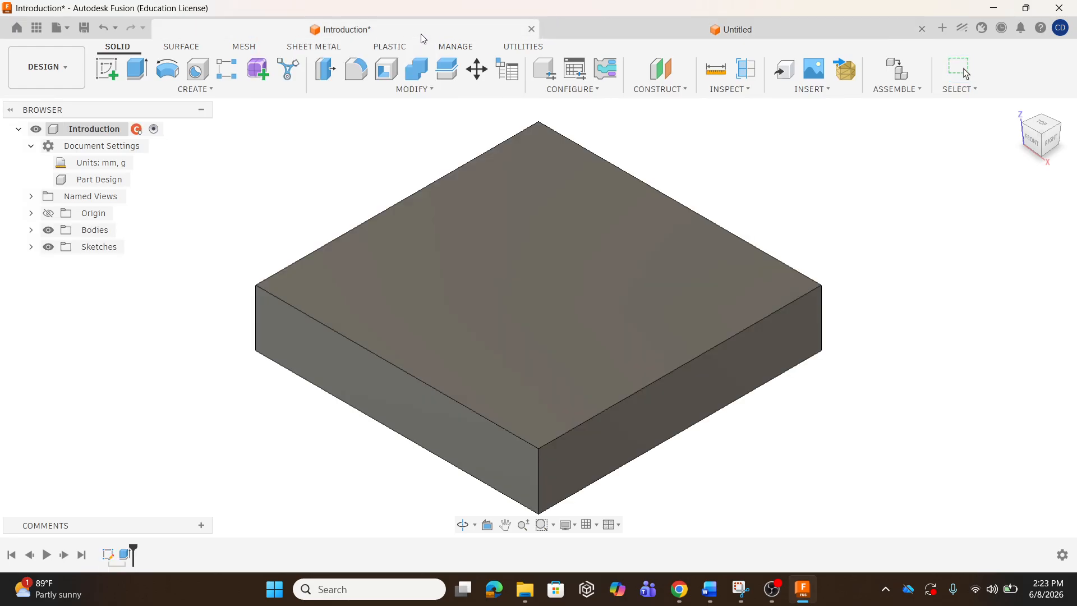
pyautogui.click(649, 28)
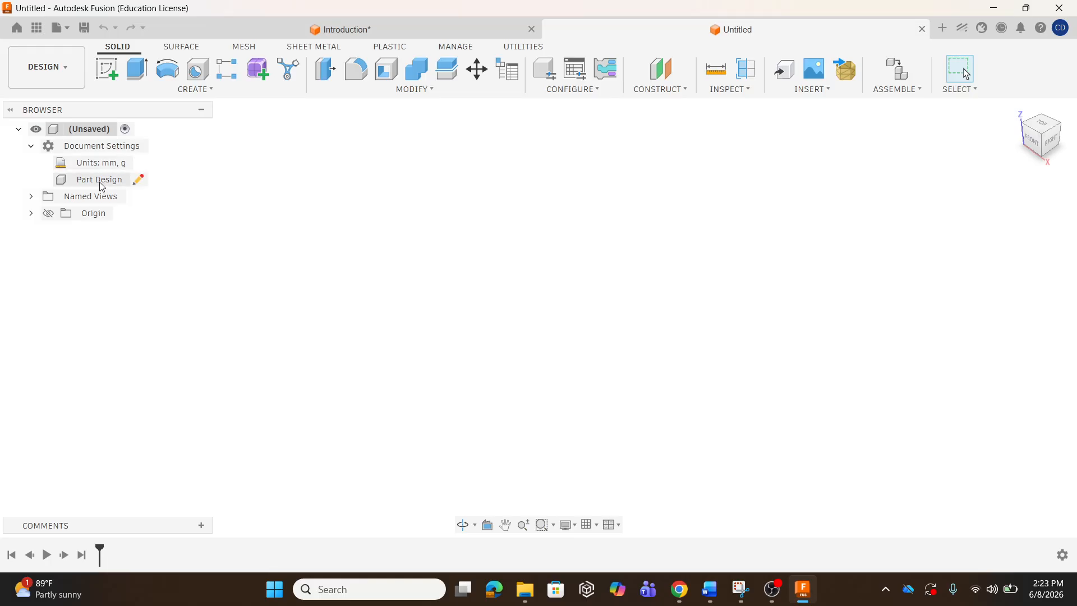
# Save the new design as 'Plate', then start a new sketch.
pyautogui.click(86, 29)
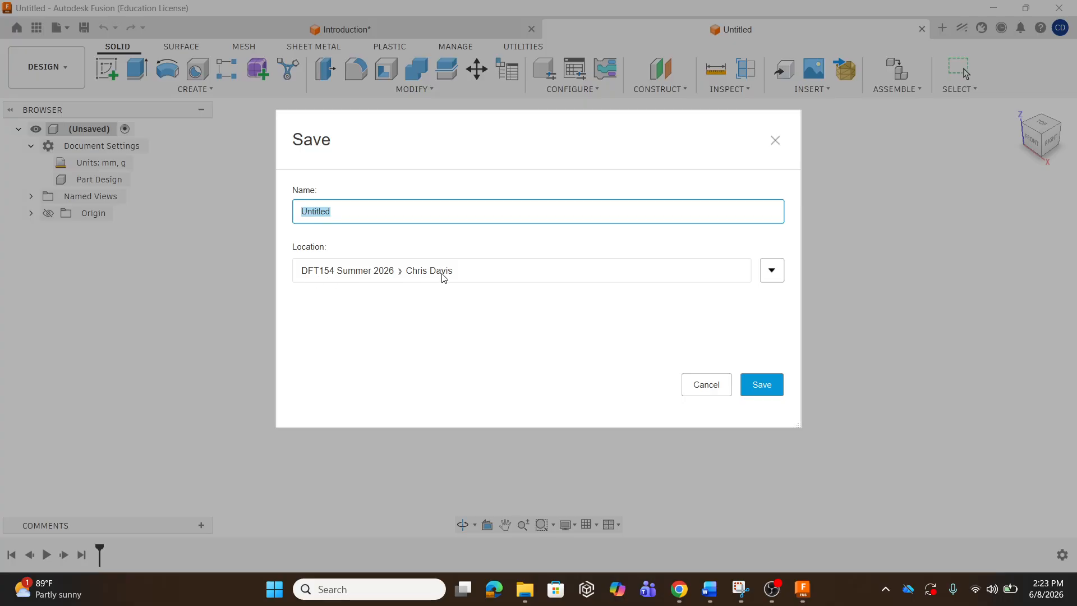
pyautogui.moveTo(346, 210); pyautogui.dragTo(302, 208)
pyautogui.press('BackSpace')
pyautogui.click(762, 383)
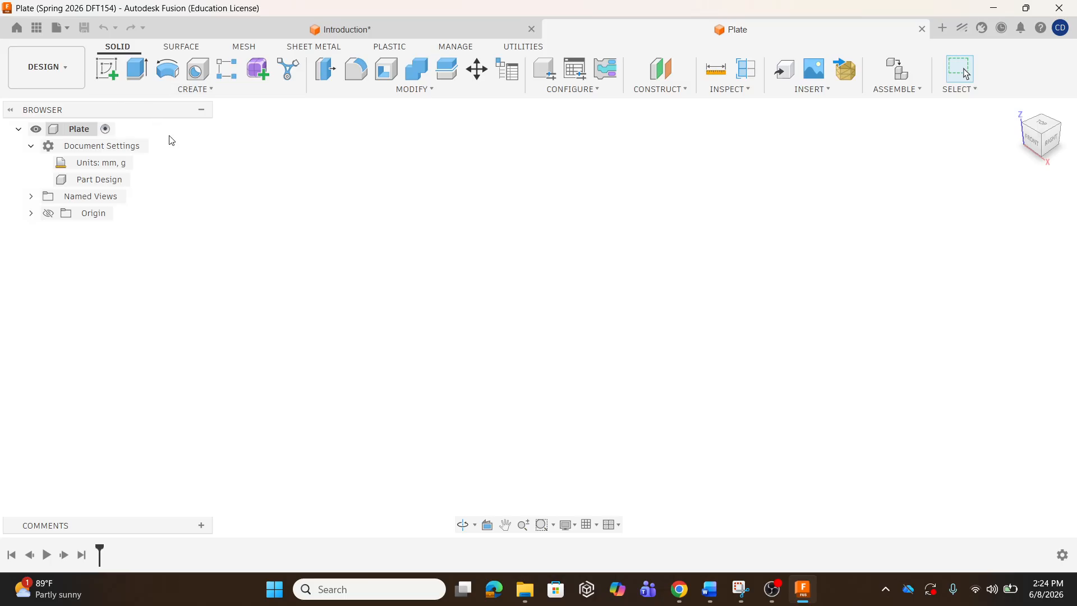
pyautogui.click(116, 74)
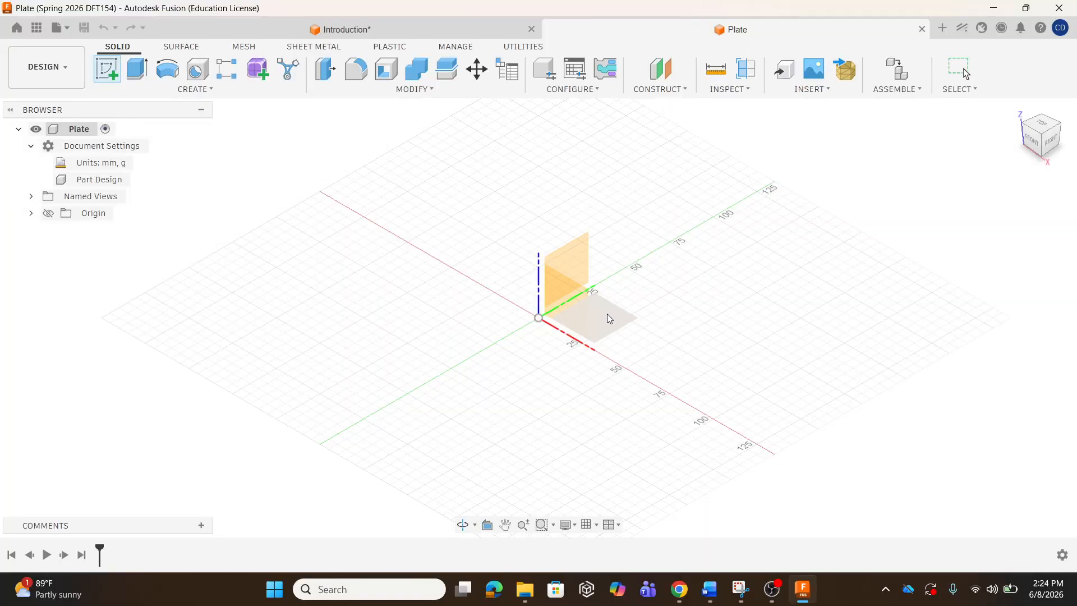
# Sketch a 100 × 100 mm two-point rectangle on the XY plane, one corner at the origin.
pyautogui.click(608, 313)
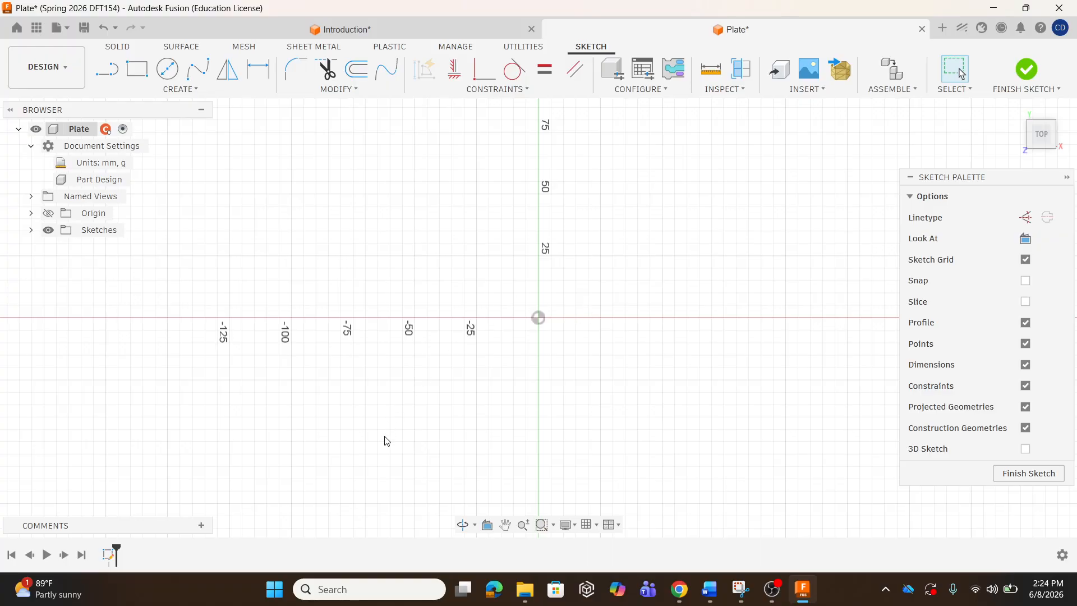
pyautogui.click(186, 93)
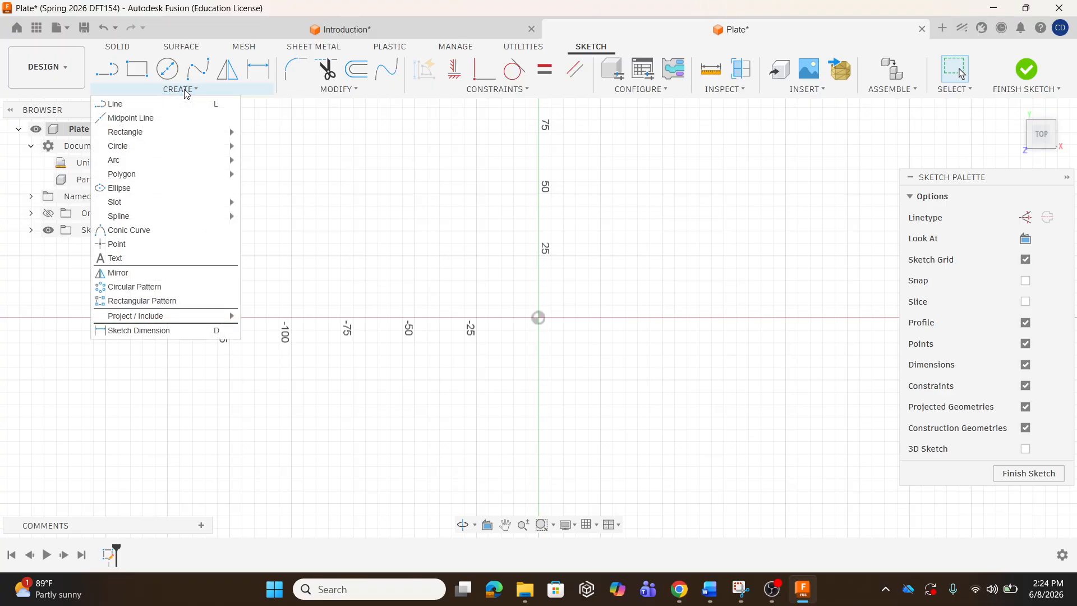
pyautogui.moveTo(162, 139)
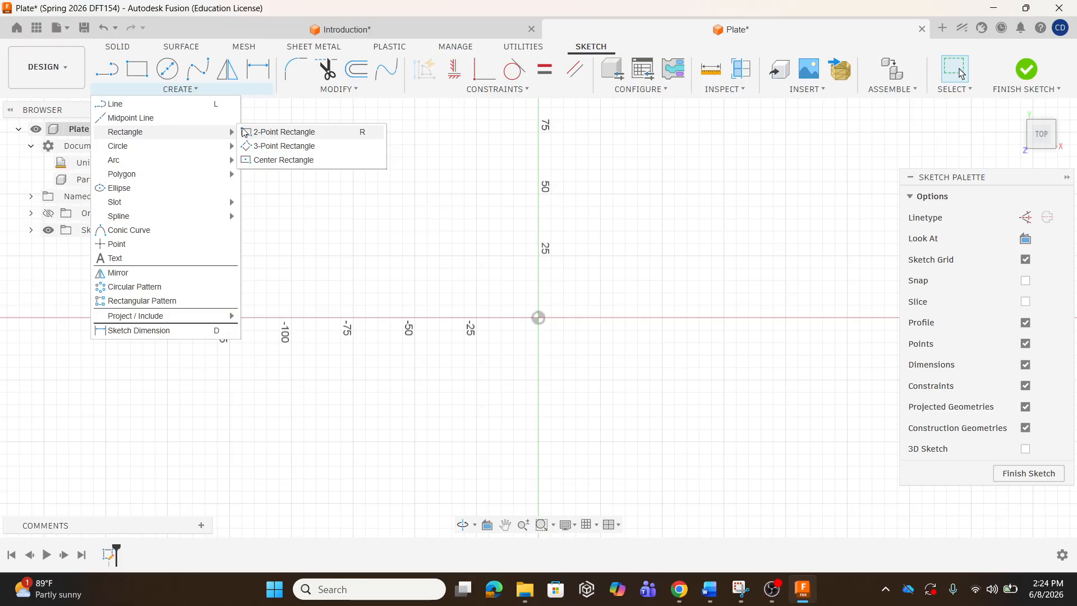
pyautogui.click(274, 136)
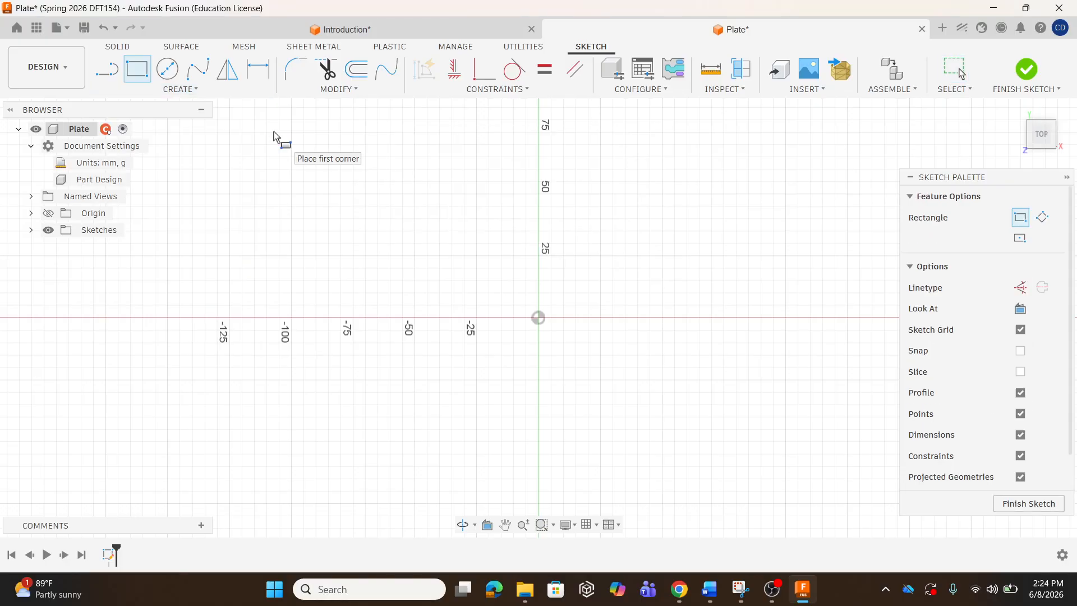
pyautogui.click(539, 318)
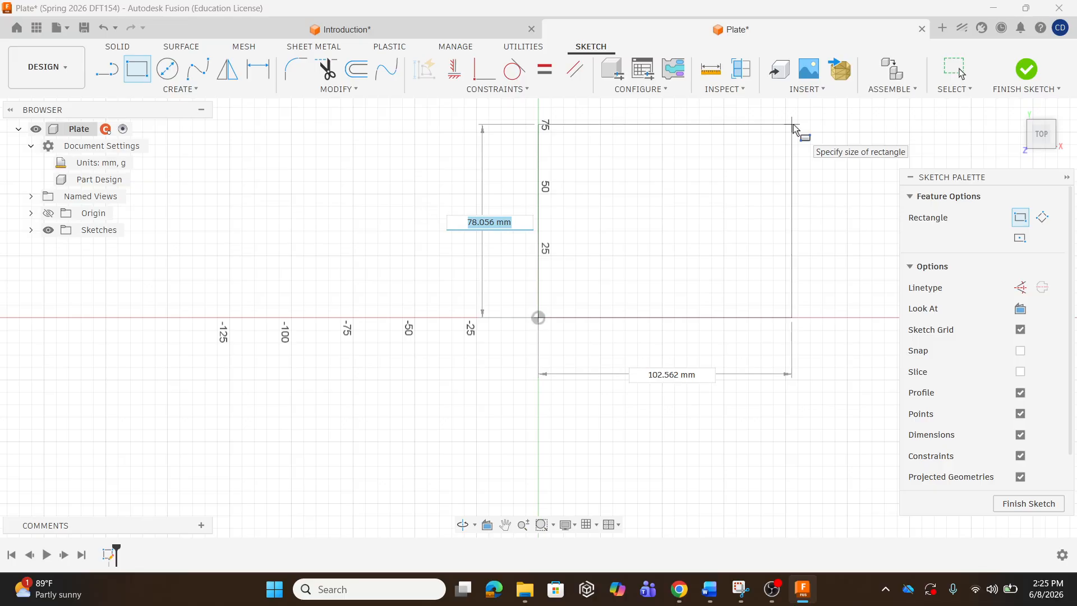
pyautogui.write('100')
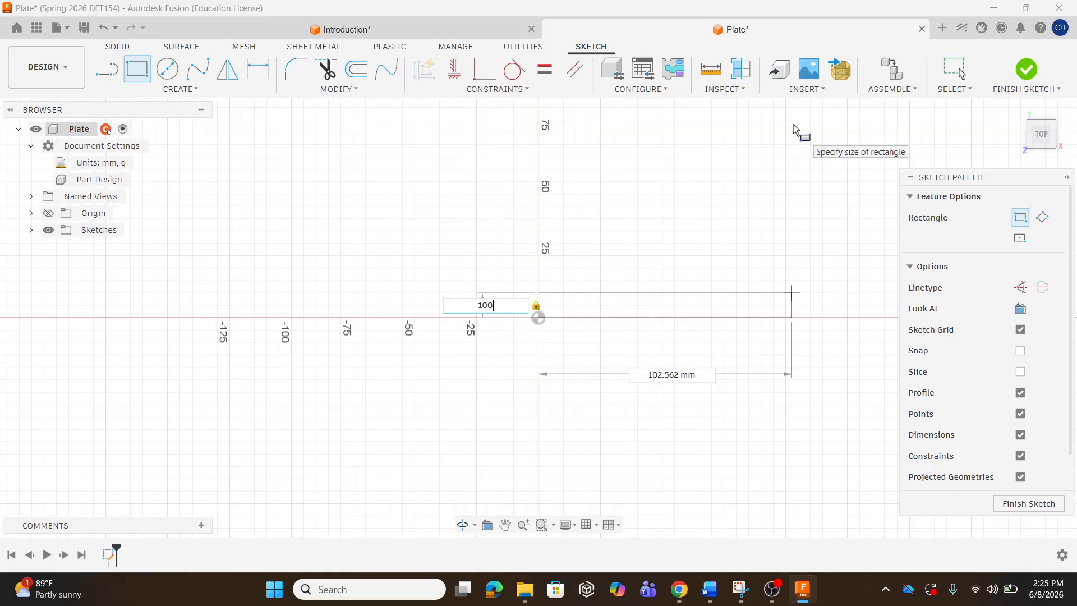
pyautogui.press('Tab')
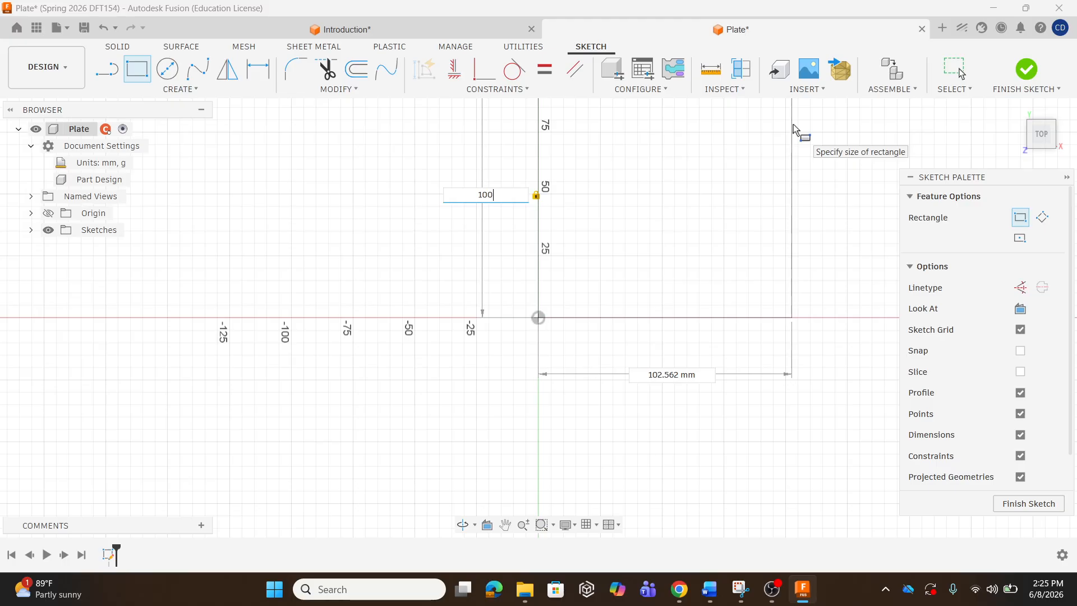
pyautogui.press('Tab')
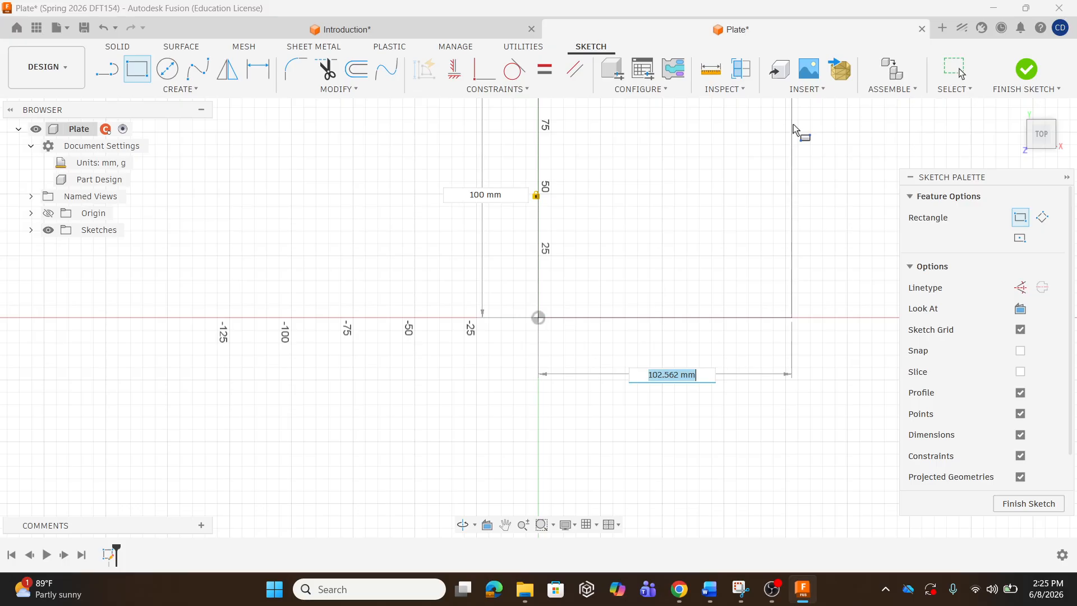
pyautogui.write('100')
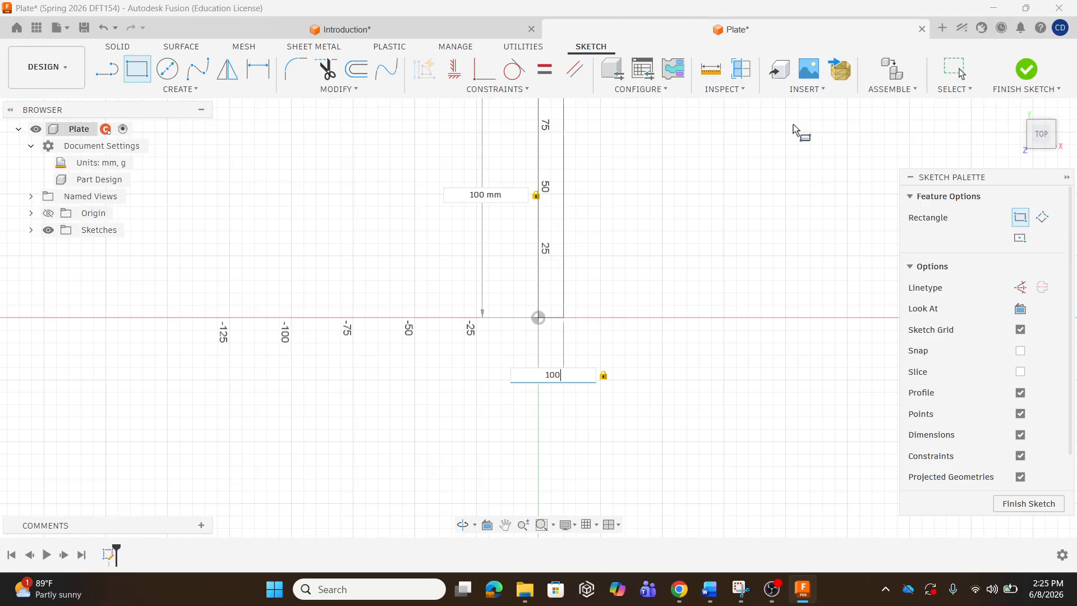
pyautogui.press('Return')
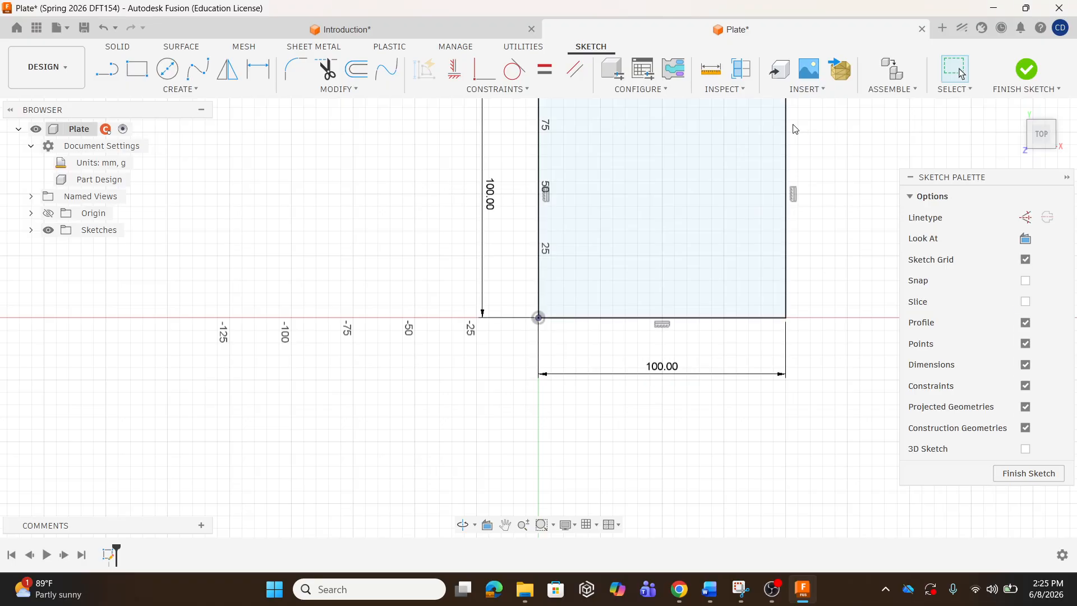
pyautogui.scroll(-2, 577, 389)
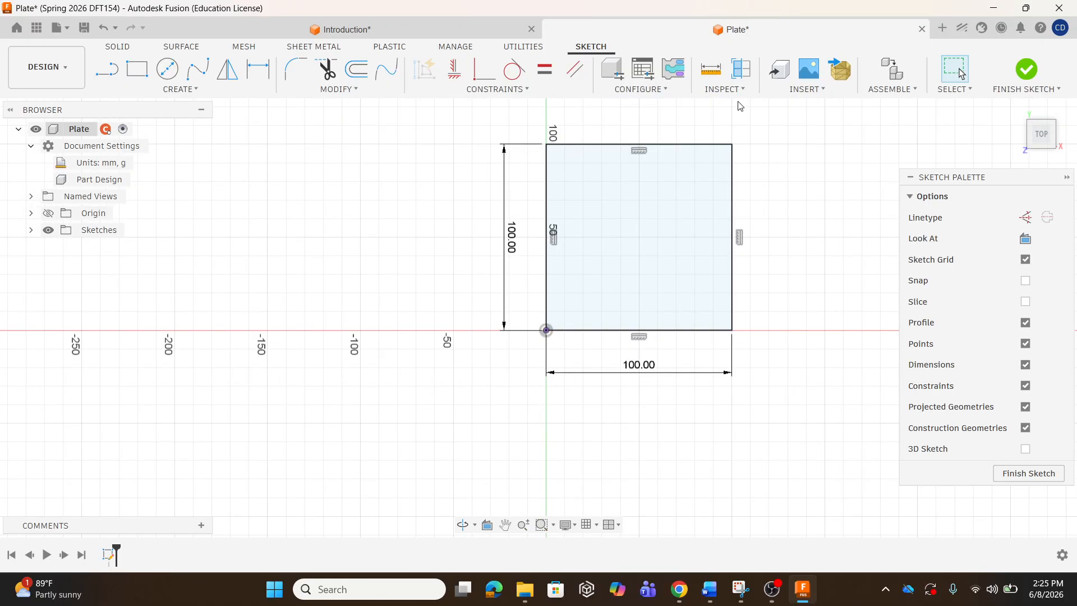
pyautogui.scroll(2, 750, 125)
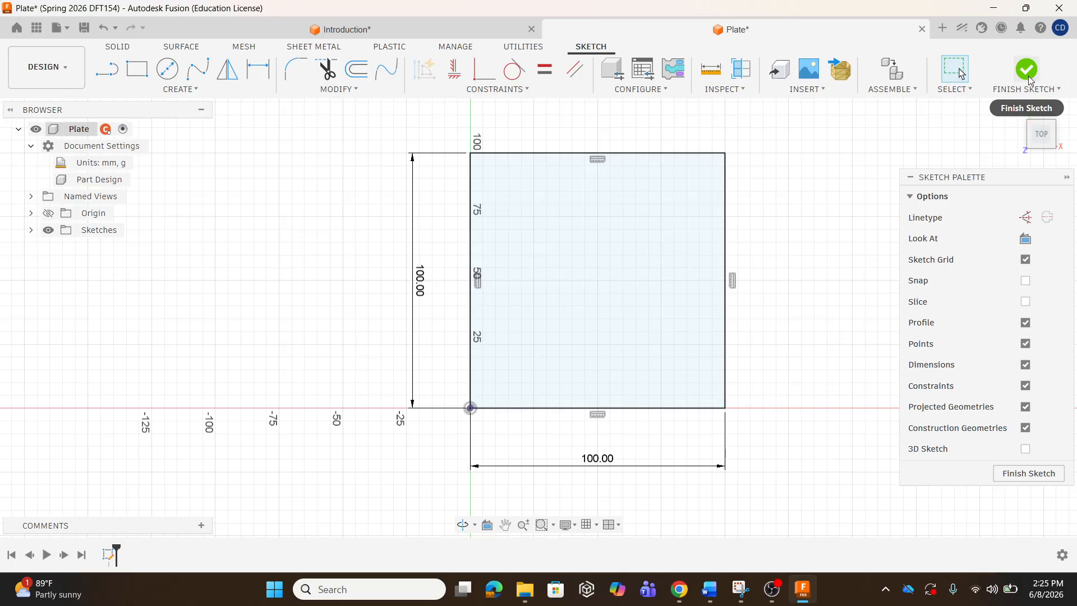
# Finish the sketch and extrude the square 15 mm into a solid plate body.
pyautogui.click(1026, 70)
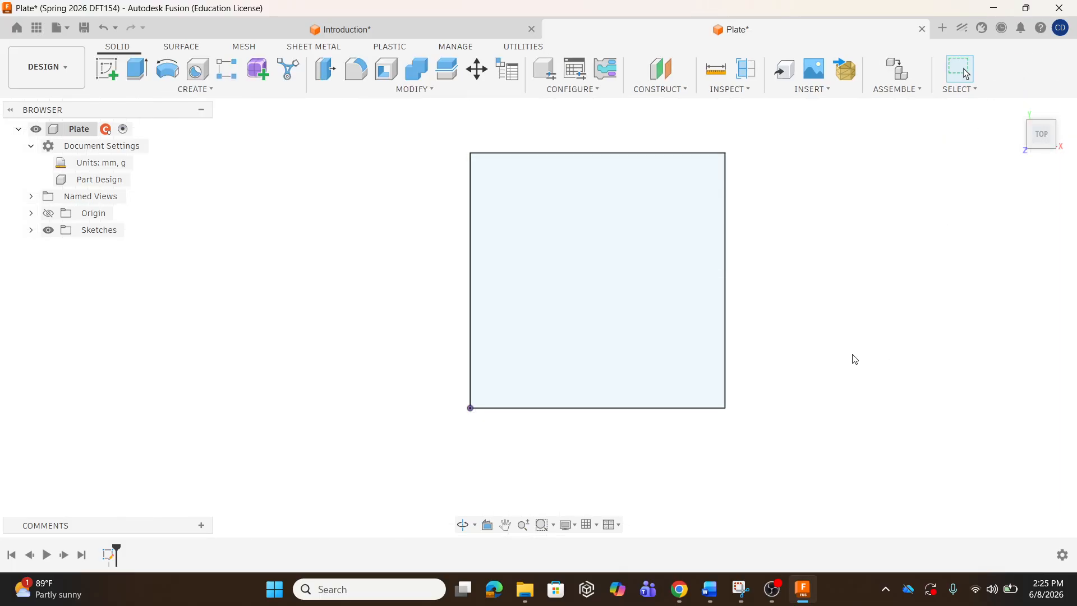
pyautogui.keyDown('shift'); pyautogui.moveTo(827, 348); pyautogui.dragTo(806, 303, button='middle'); pyautogui.keyUp('shift')
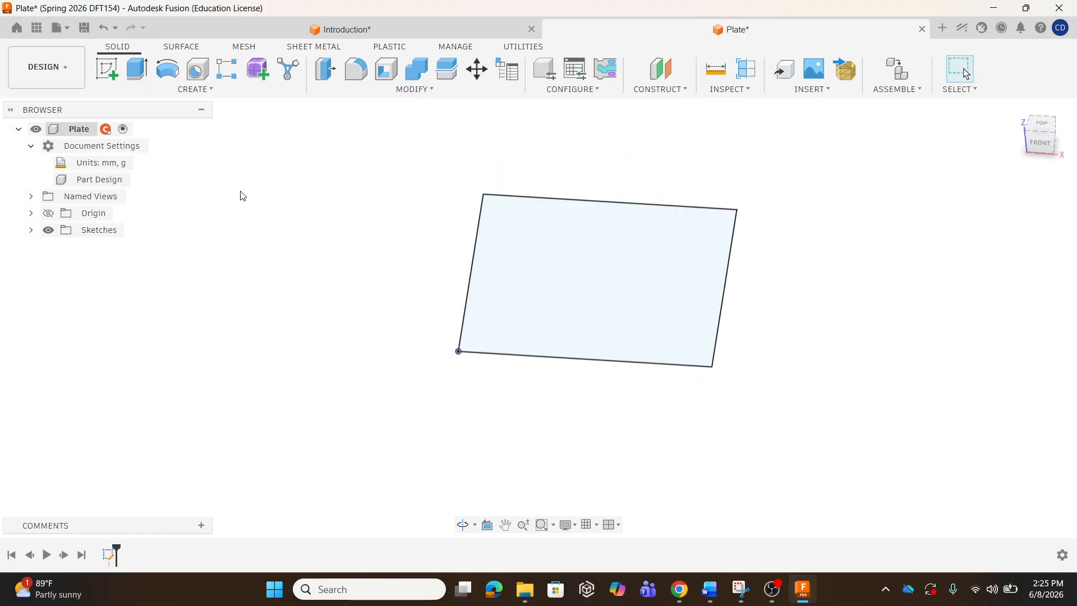
pyautogui.click(138, 72)
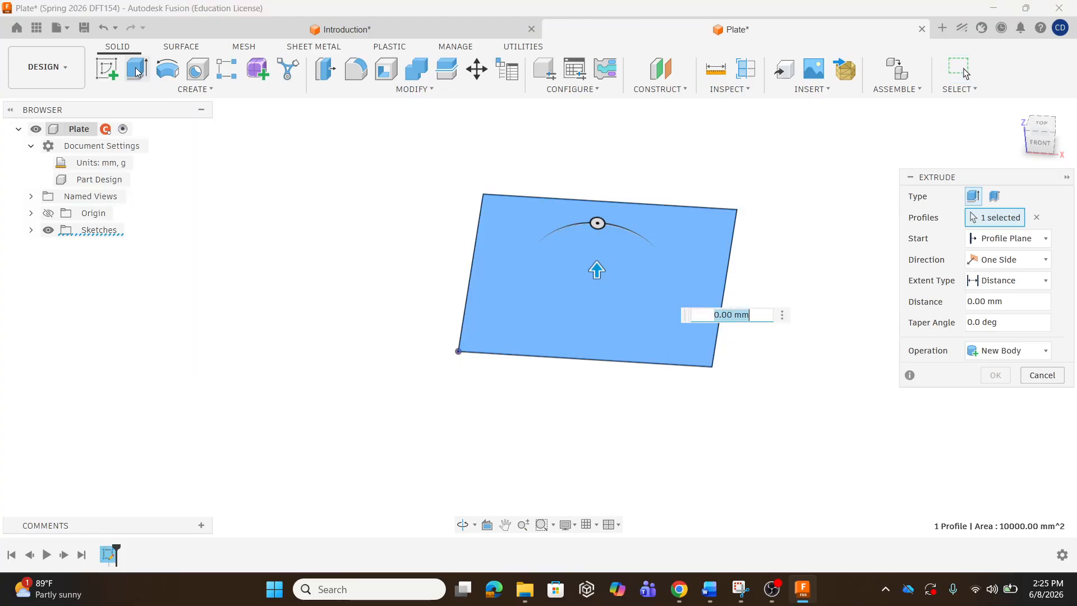
pyautogui.moveTo(596, 269); pyautogui.dragTo(596, 239)
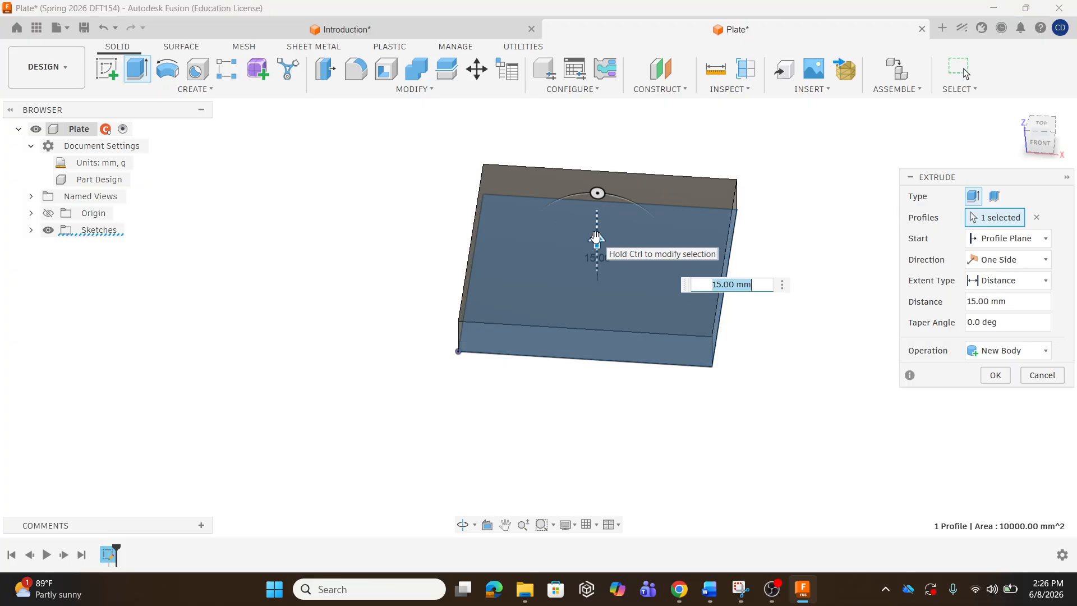
pyautogui.write('15')
pyautogui.press('Return')
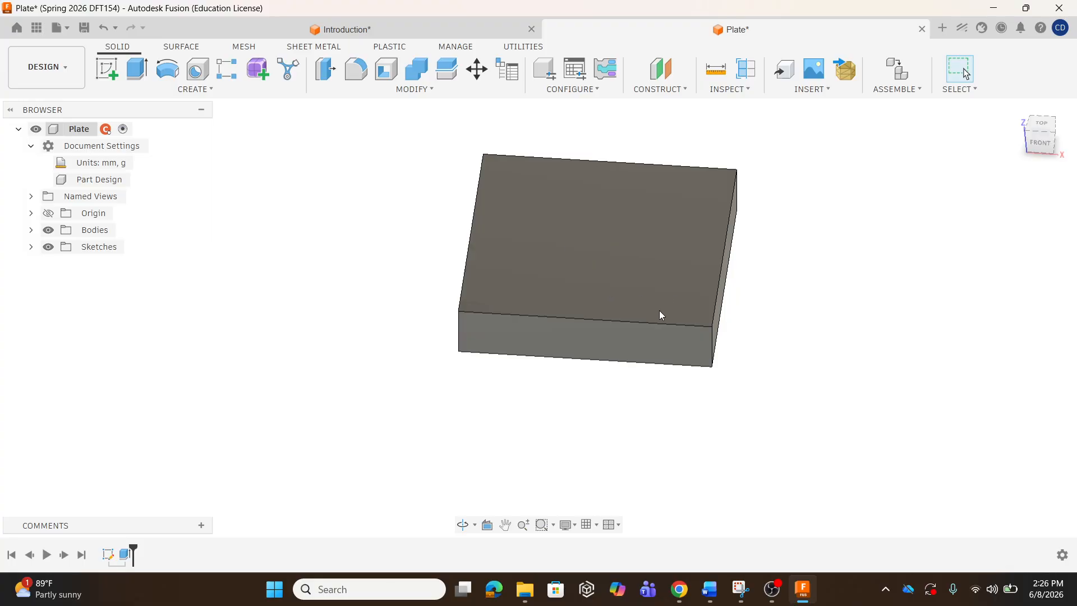
pyautogui.click(347, 21)
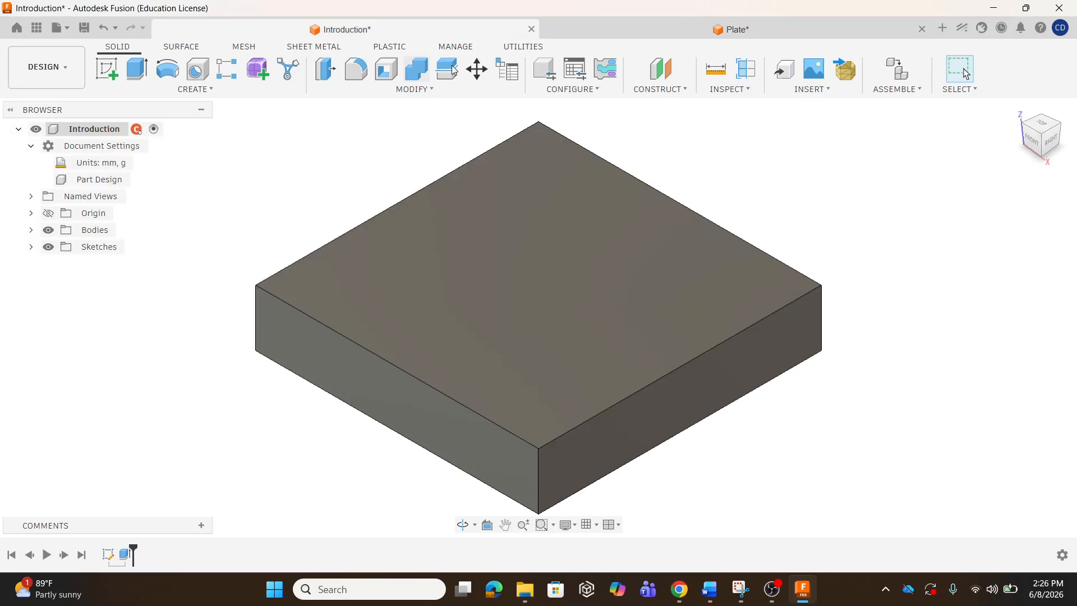
pyautogui.click(704, 31)
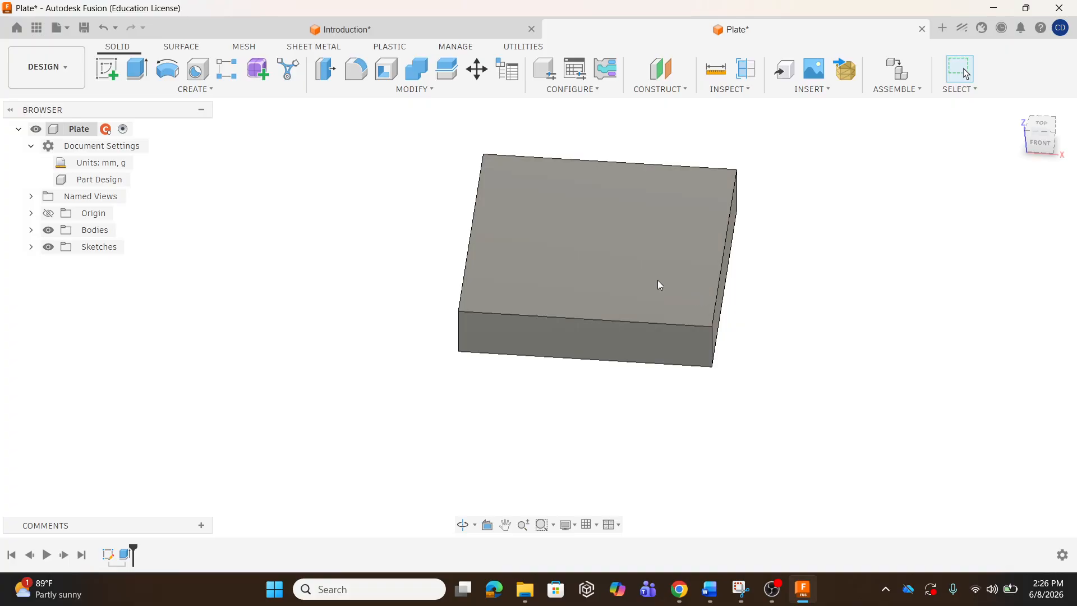
pyautogui.click(1029, 126)
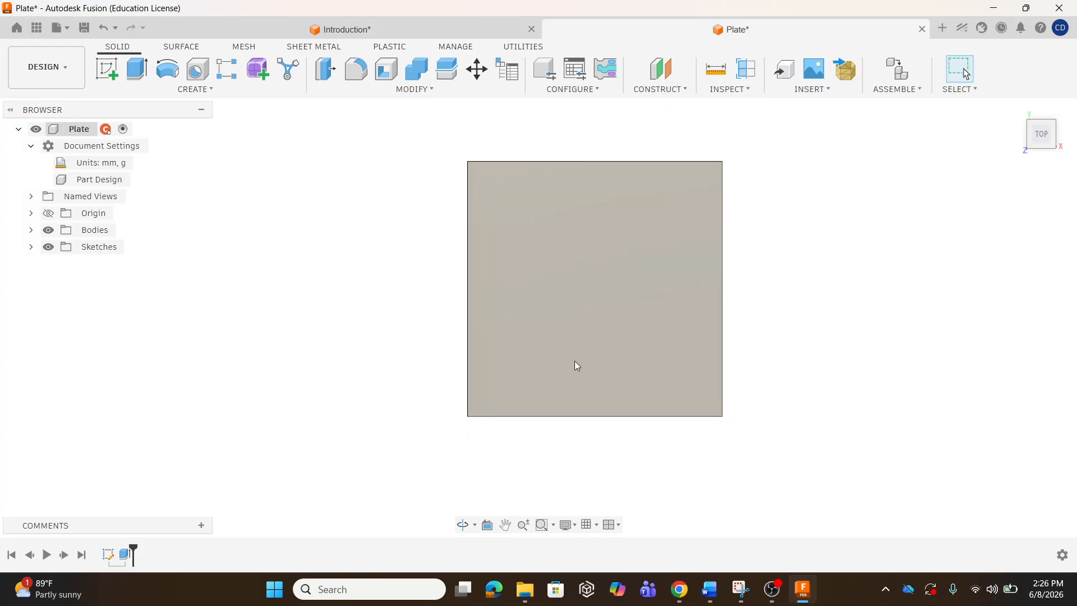
pyautogui.keyDown('shift'); pyautogui.moveTo(579, 394); pyautogui.dragTo(563, 317, button='middle'); pyautogui.keyUp('shift')
pyautogui.click(1040, 125)
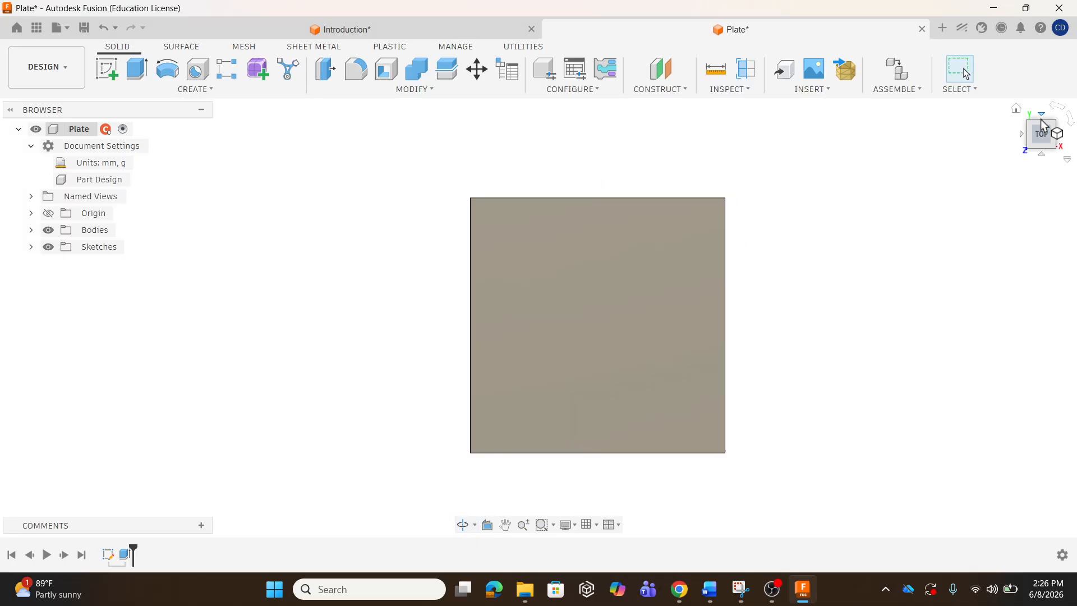
pyautogui.click(1054, 150)
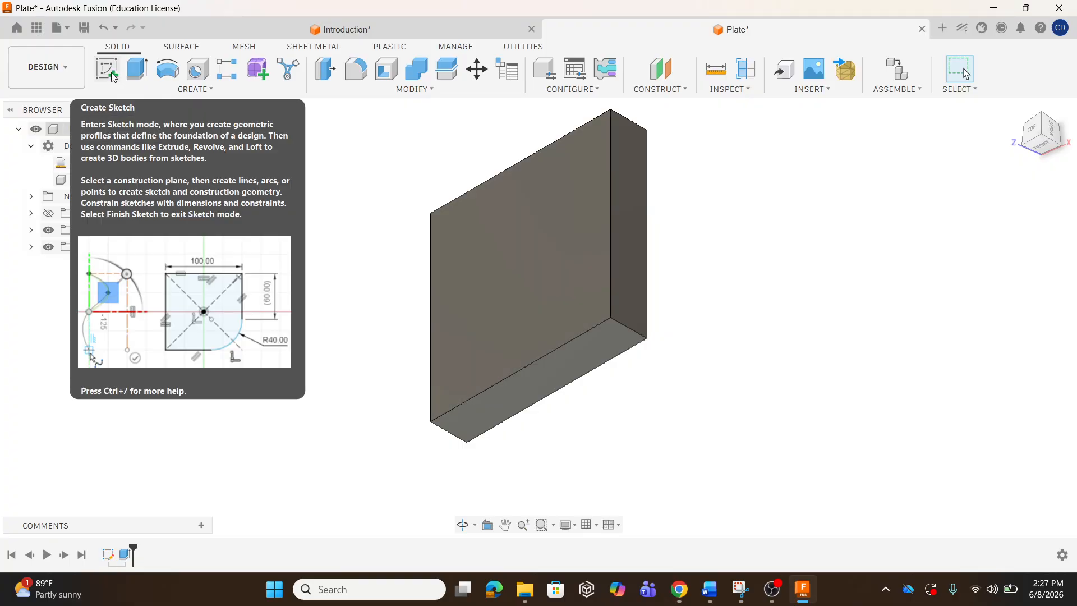
# Begin a new sketch on the plate's top face.
pyautogui.click(111, 73)
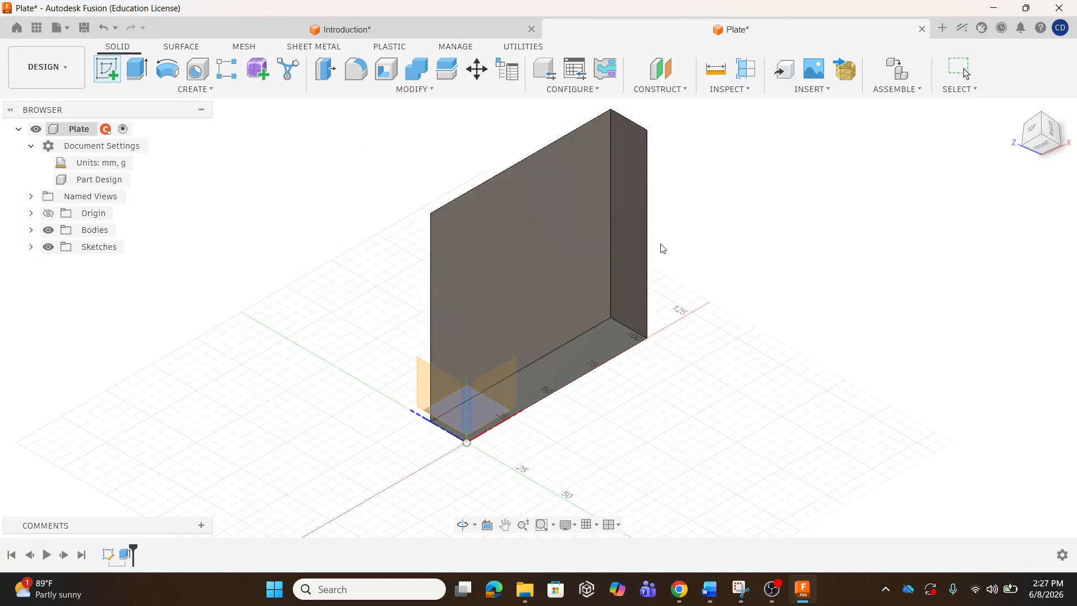
pyautogui.click(569, 243)
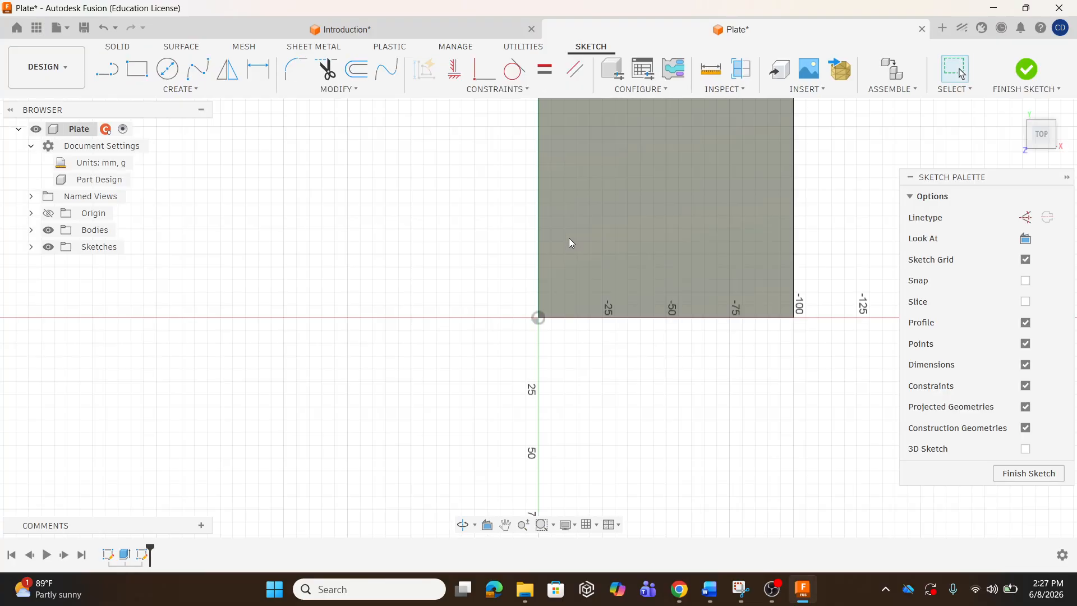
pyautogui.scroll(-4, 317, 465)
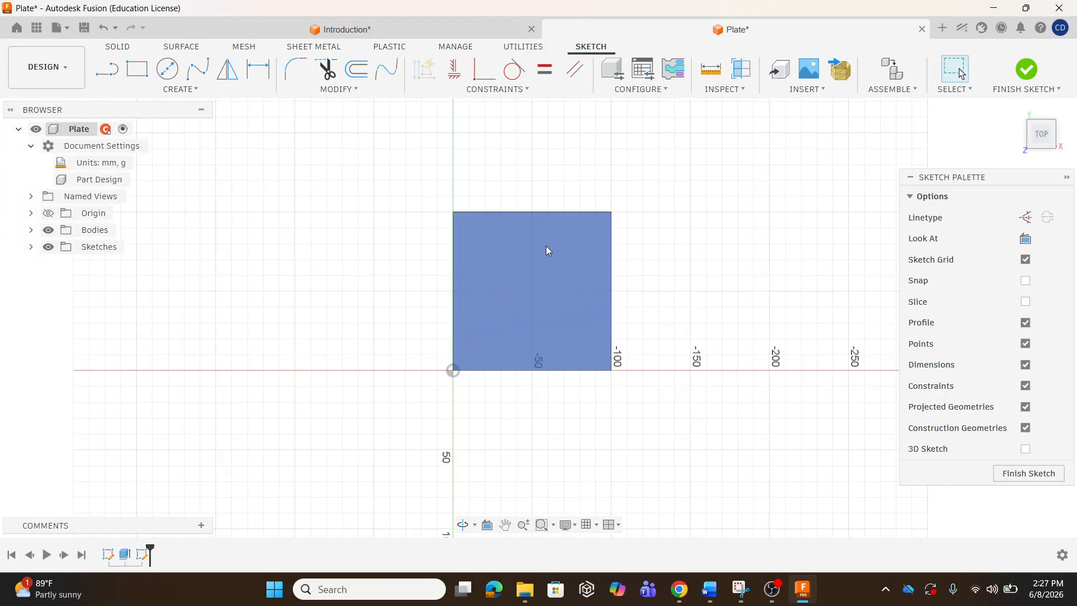
pyautogui.scroll(3, 546, 247)
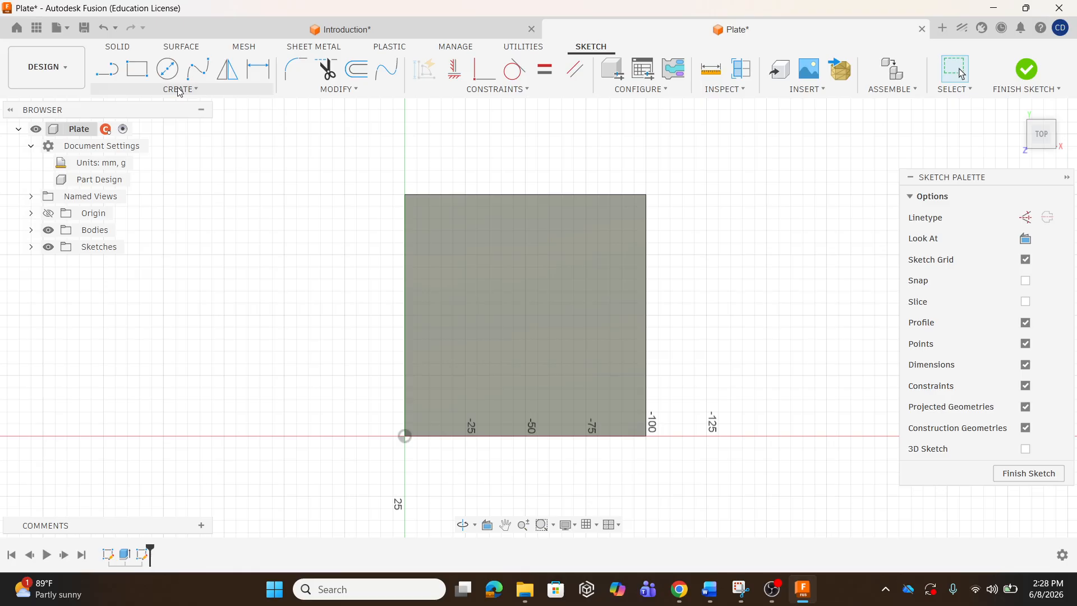
# Draw a center-diameter circle of 40 mm near the middle of the plate.
pyautogui.click(179, 90)
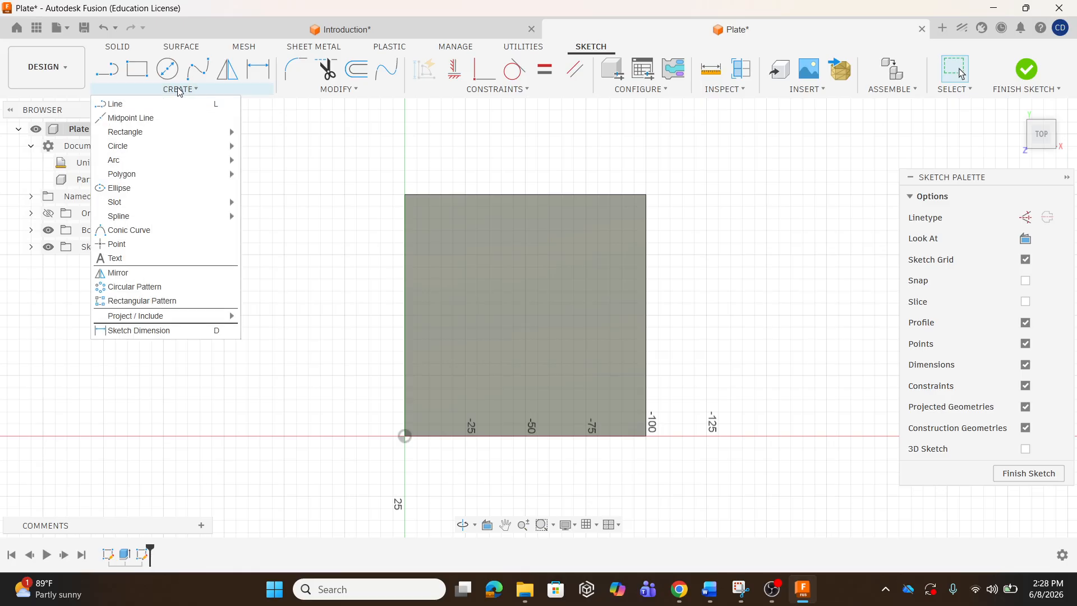
pyautogui.moveTo(139, 150)
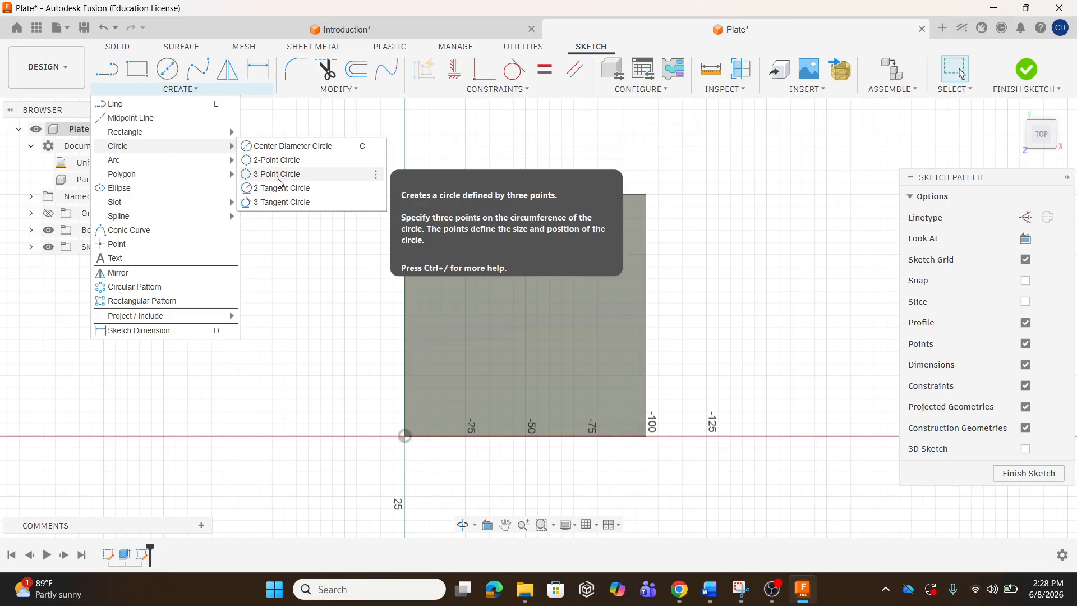
pyautogui.click(286, 149)
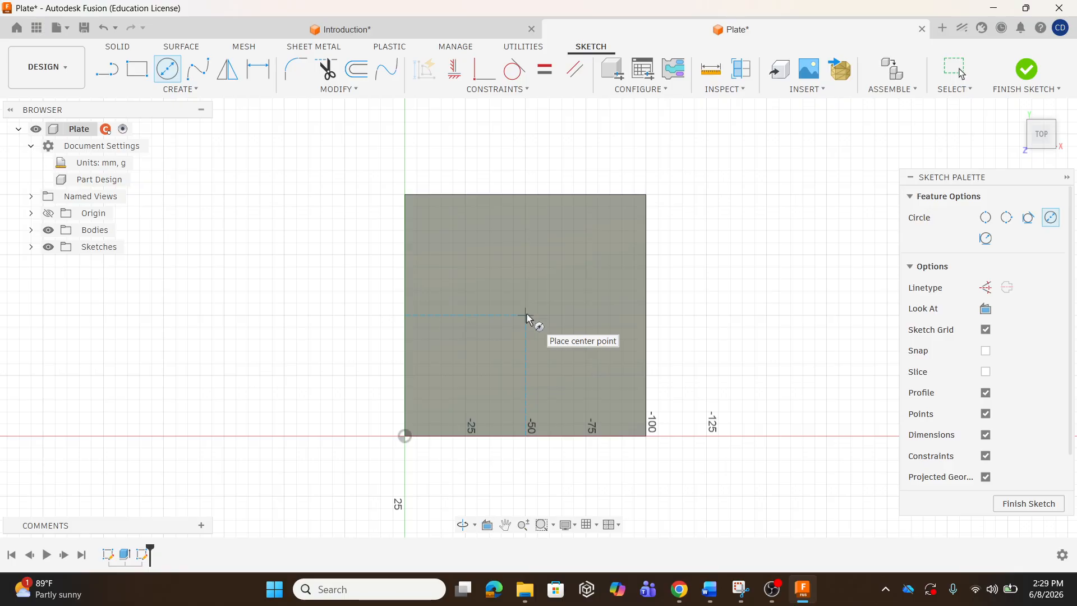
pyautogui.click(526, 316)
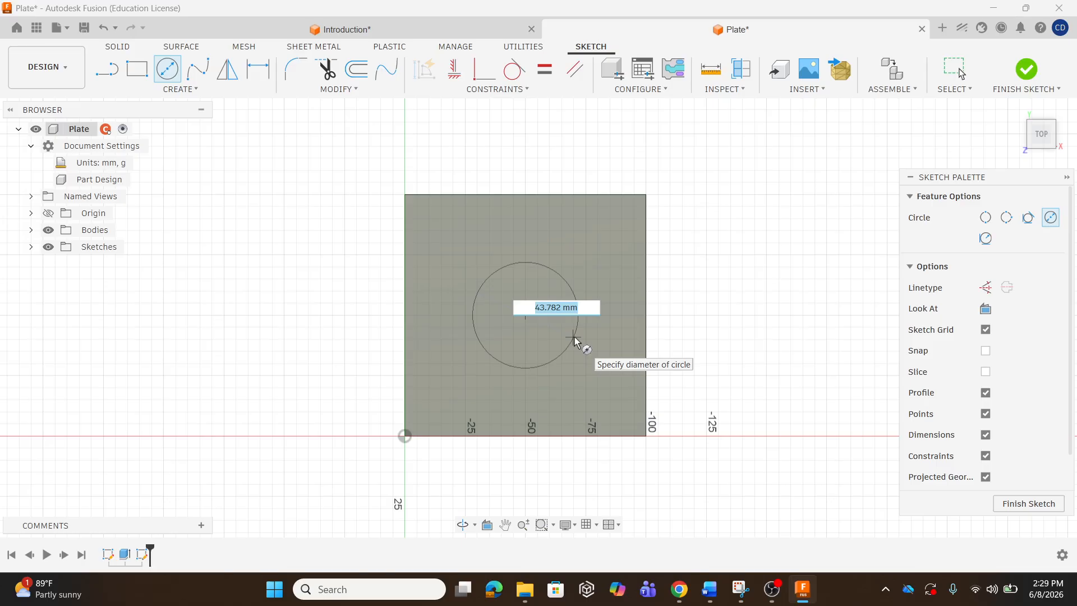
pyautogui.write('40')
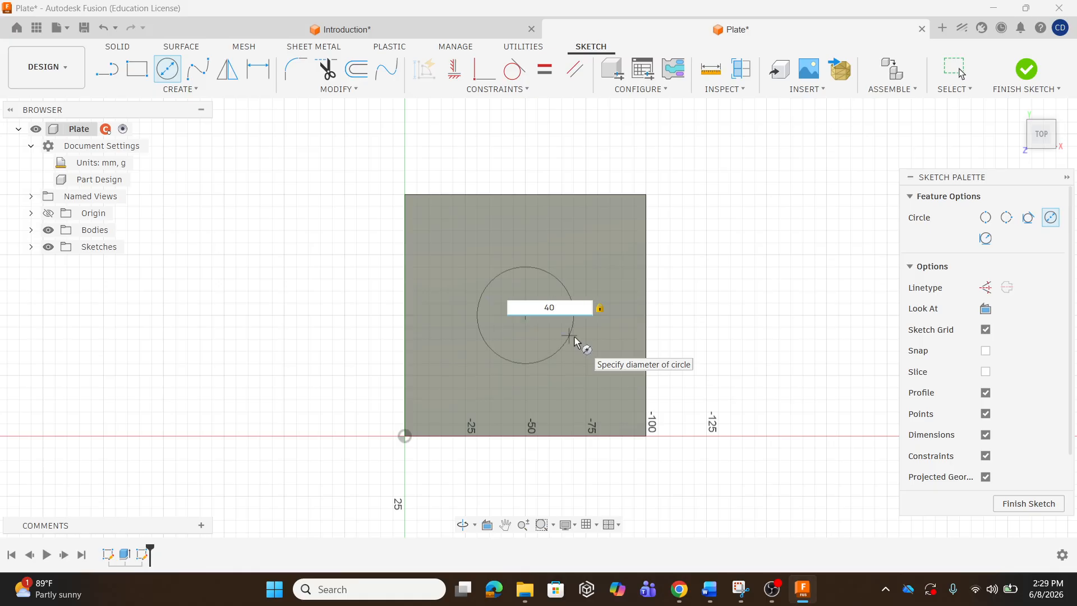
pyautogui.press('Return')
pyautogui.press('Escape')
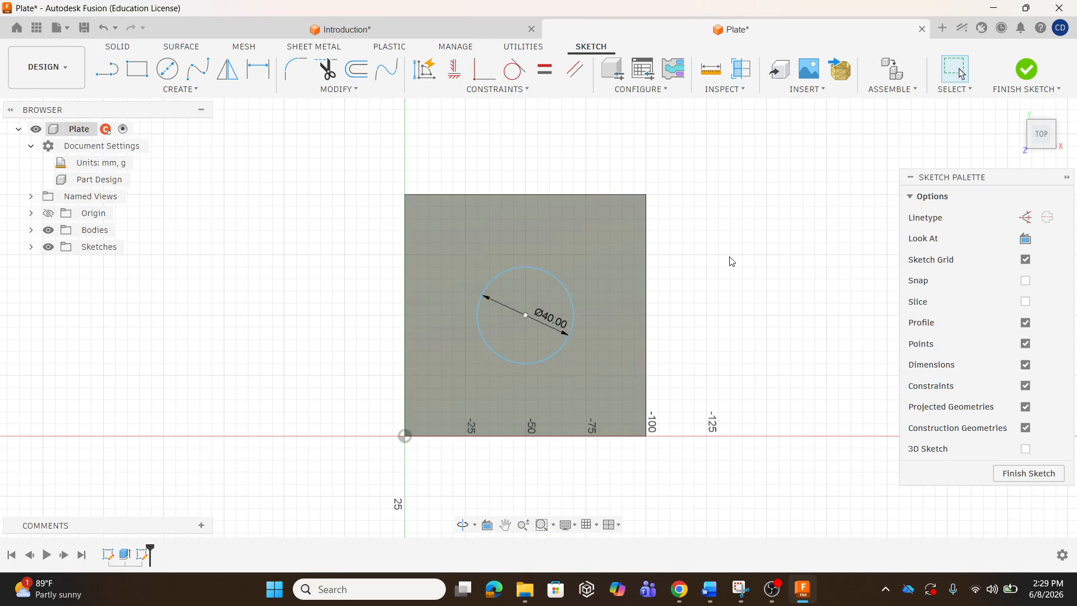
# Move the circle up-left and draw a diagonal line from the origin to the top-right corner.
pyautogui.moveTo(563, 286)
pyautogui.mouseDown()
pyautogui.moveTo(615, 234)
pyautogui.moveTo(637, 302)
pyautogui.moveTo(562, 349)
pyautogui.moveTo(514, 245)
pyautogui.moveTo(593, 268)
pyautogui.moveTo(558, 282)
pyautogui.moveTo(566, 285)
pyautogui.moveTo(530, 278)
pyautogui.moveTo(519, 252)
pyautogui.mouseUp()
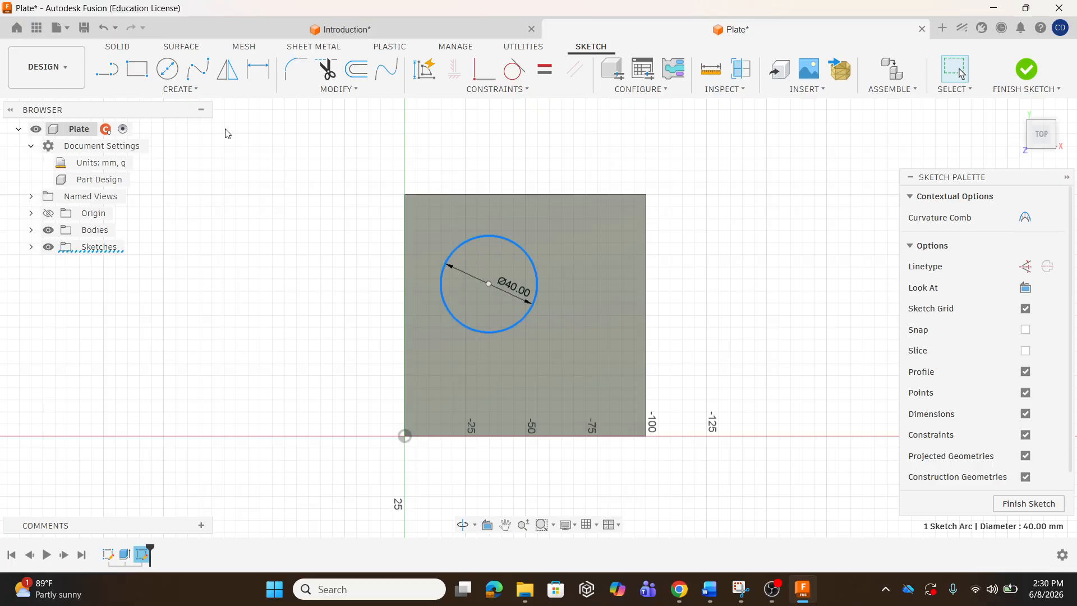
pyautogui.click(108, 70)
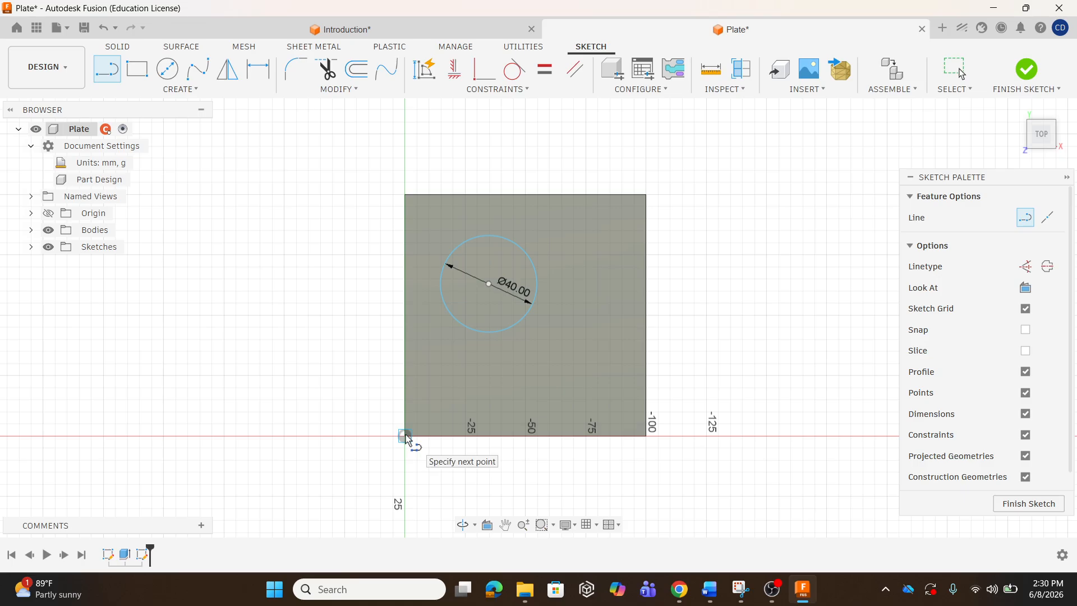
pyautogui.click(405, 435)
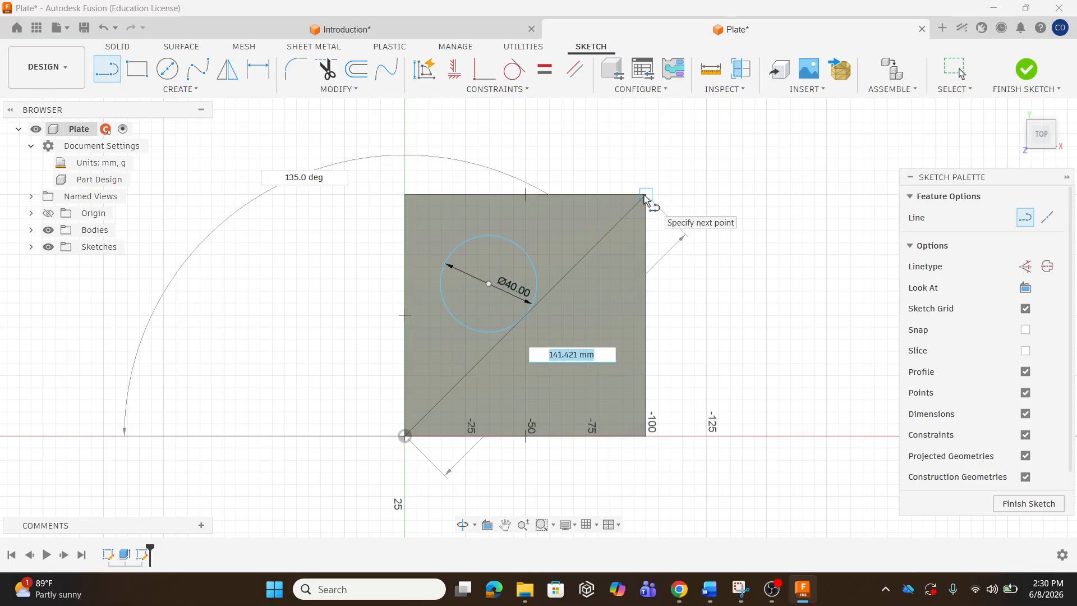
pyautogui.doubleClick(645, 196)
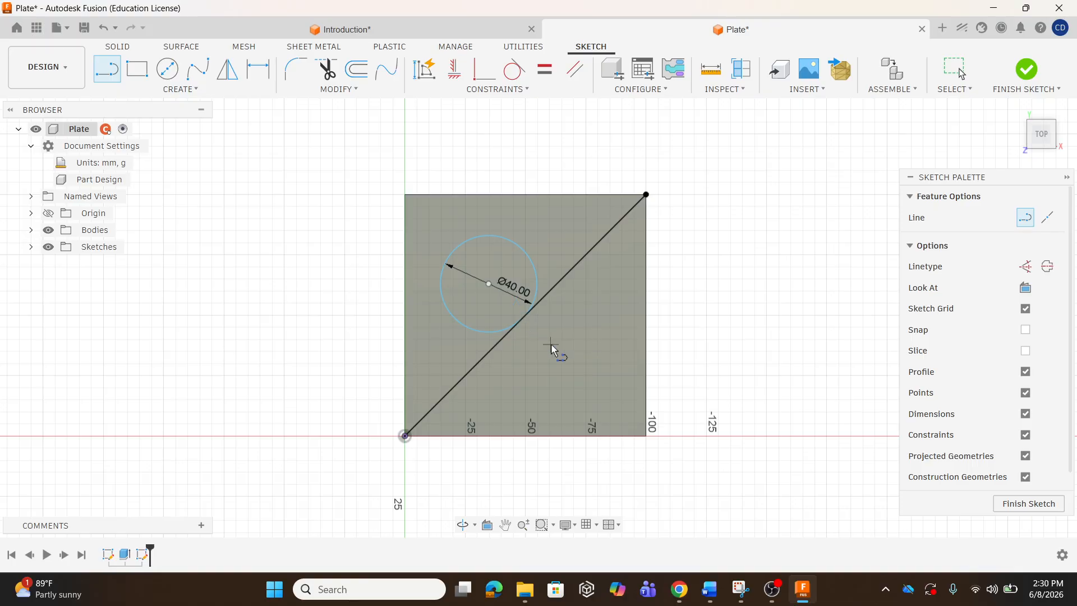
pyautogui.click(494, 89)
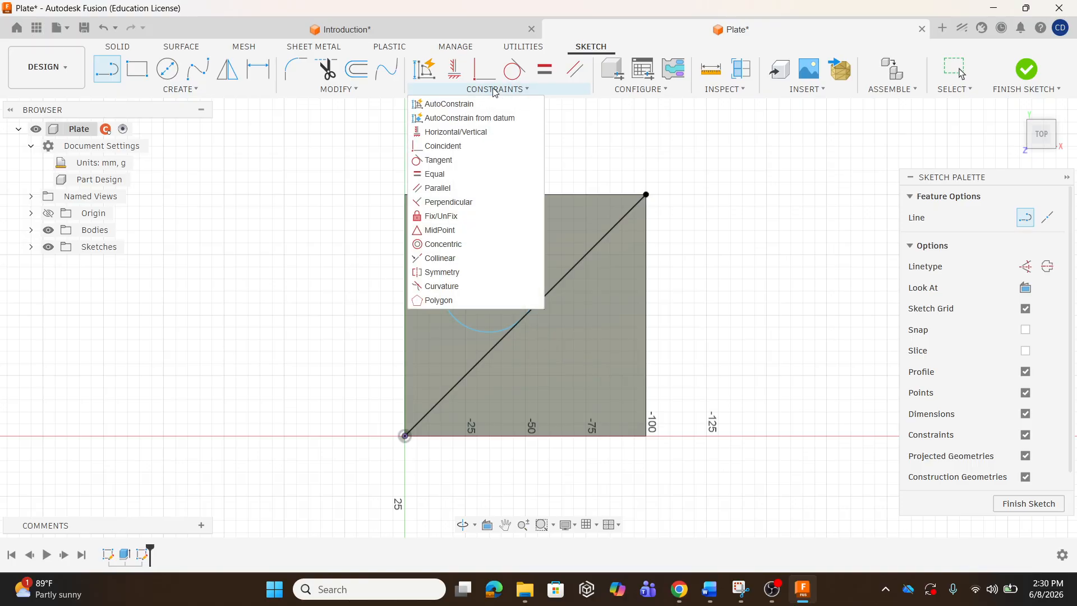
# Make the circle's centre coincident with the diagonal and slide it along the line.
pyautogui.click(451, 151)
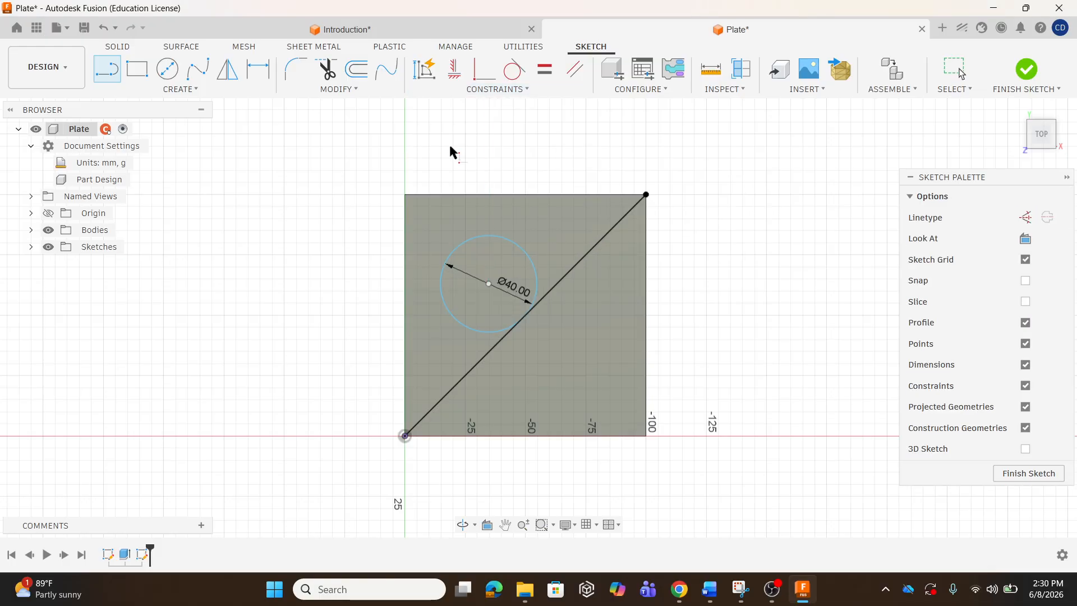
pyautogui.click(489, 284)
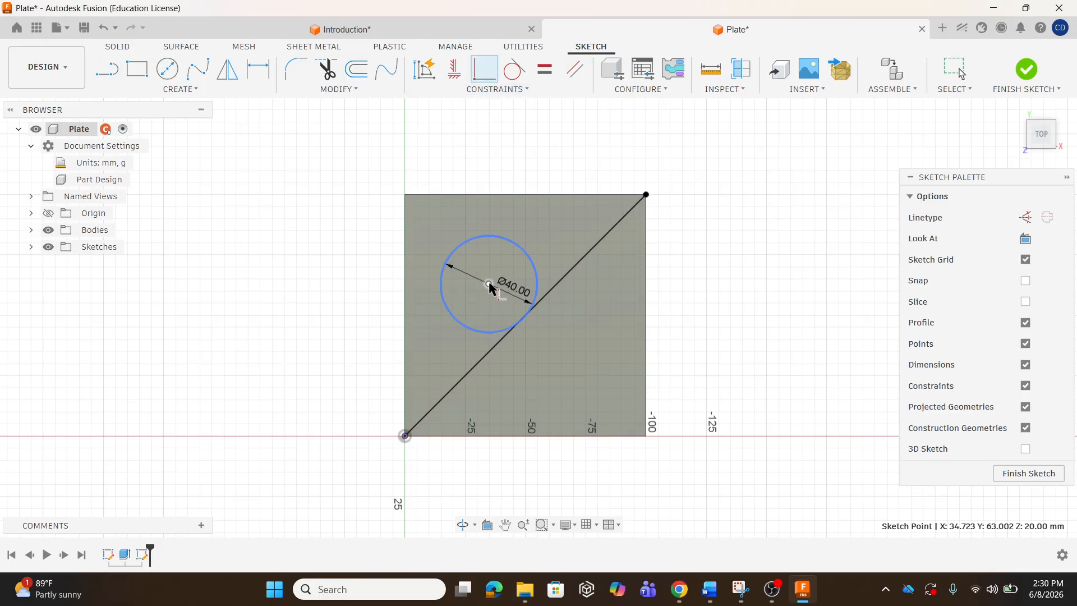
pyautogui.click(530, 311)
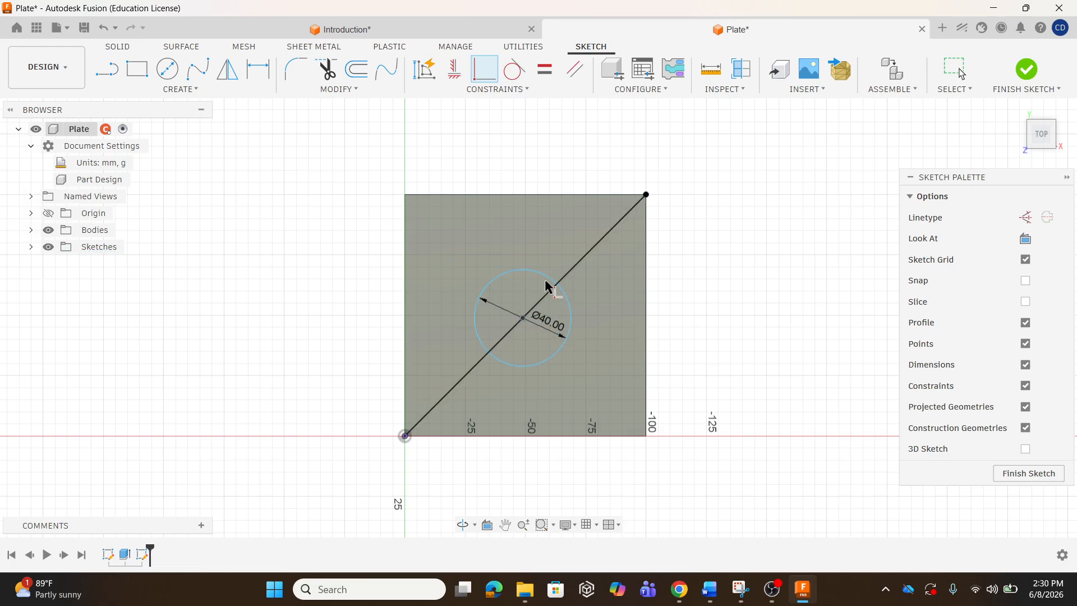
pyautogui.press('Escape')
pyautogui.moveTo(543, 276)
pyautogui.mouseDown()
pyautogui.moveTo(553, 262)
pyautogui.moveTo(547, 240)
pyautogui.moveTo(467, 256)
pyautogui.moveTo(429, 319)
pyautogui.moveTo(510, 244)
pyautogui.moveTo(441, 314)
pyautogui.moveTo(510, 247)
pyautogui.moveTo(456, 214)
pyautogui.moveTo(497, 270)
pyautogui.moveTo(391, 152)
pyautogui.moveTo(434, 201)
pyautogui.moveTo(456, 323)
pyautogui.moveTo(562, 291)
pyautogui.mouseUp()
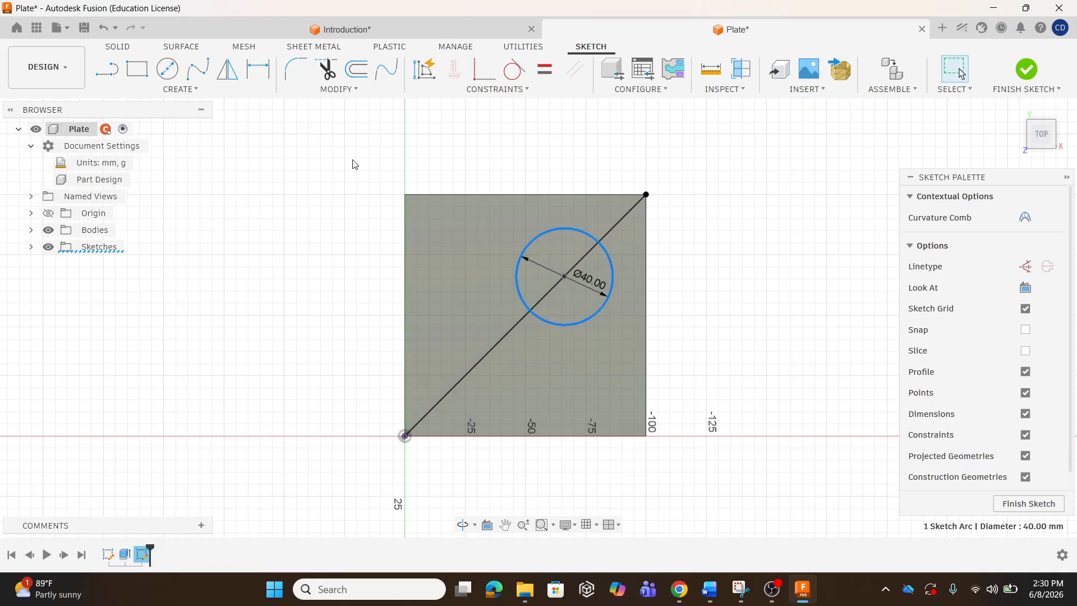
# Draw the second diagonal from the top-left to the bottom-right corner.
pyautogui.click(112, 74)
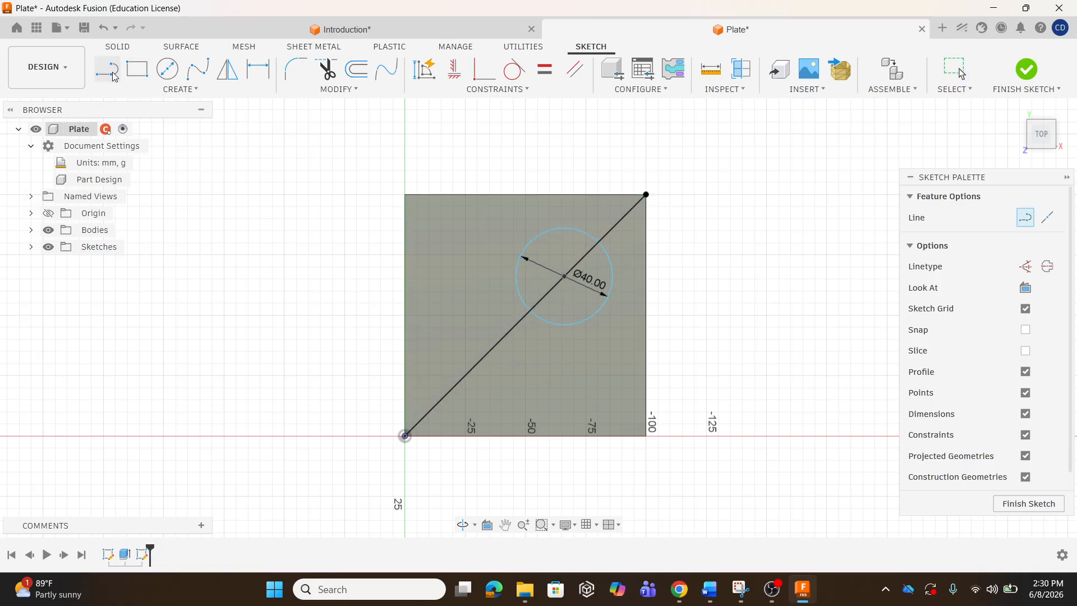
pyautogui.click(405, 195)
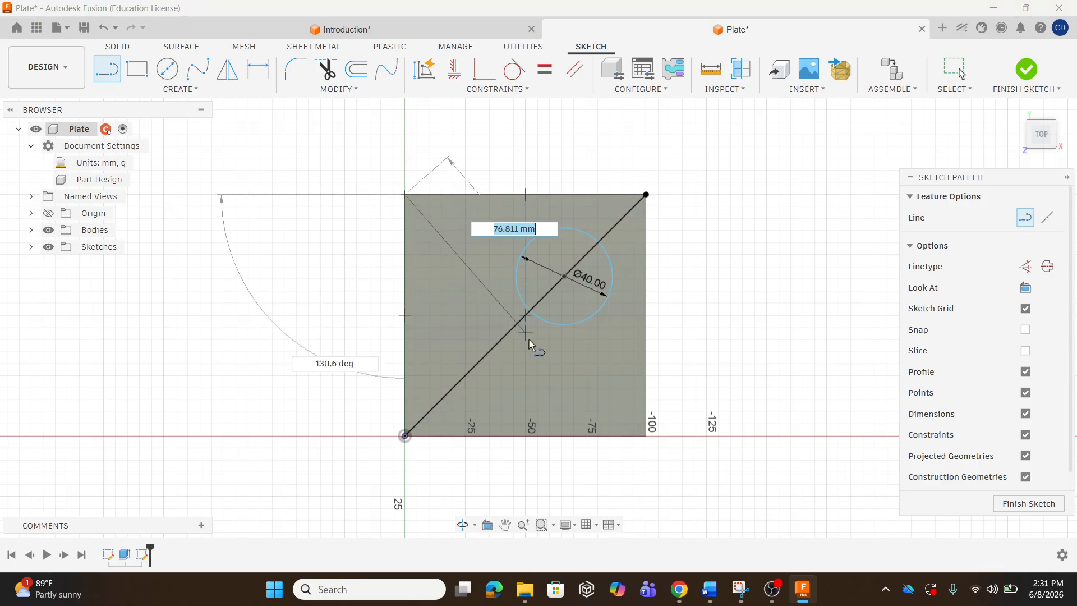
pyautogui.click(646, 435)
pyautogui.press('Escape')
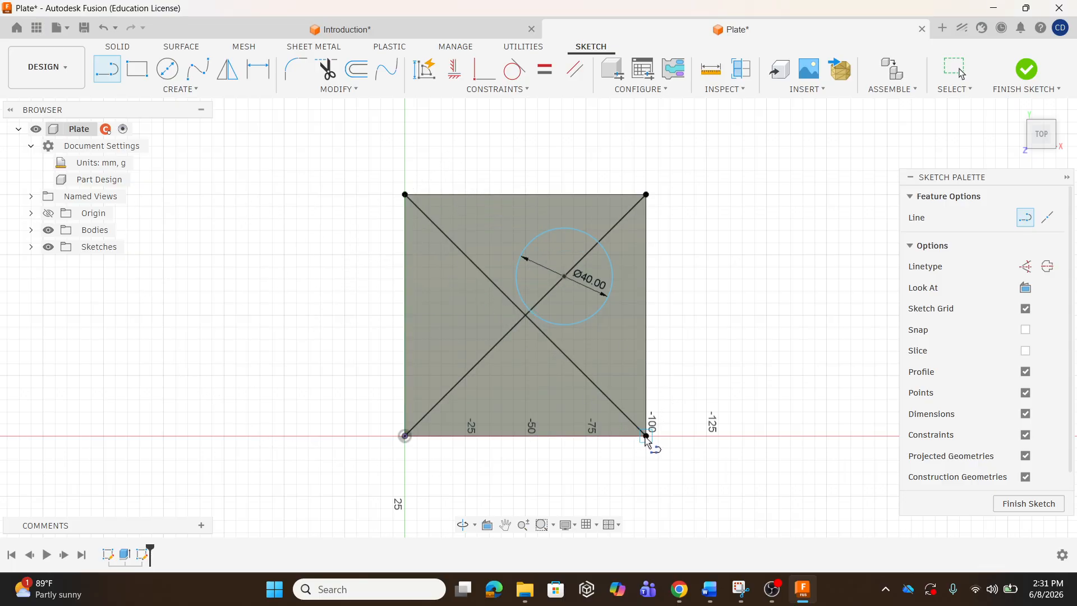
# Constrain the circle to the diagonal, move it along the line, then delete the circle.
pyautogui.click(497, 89)
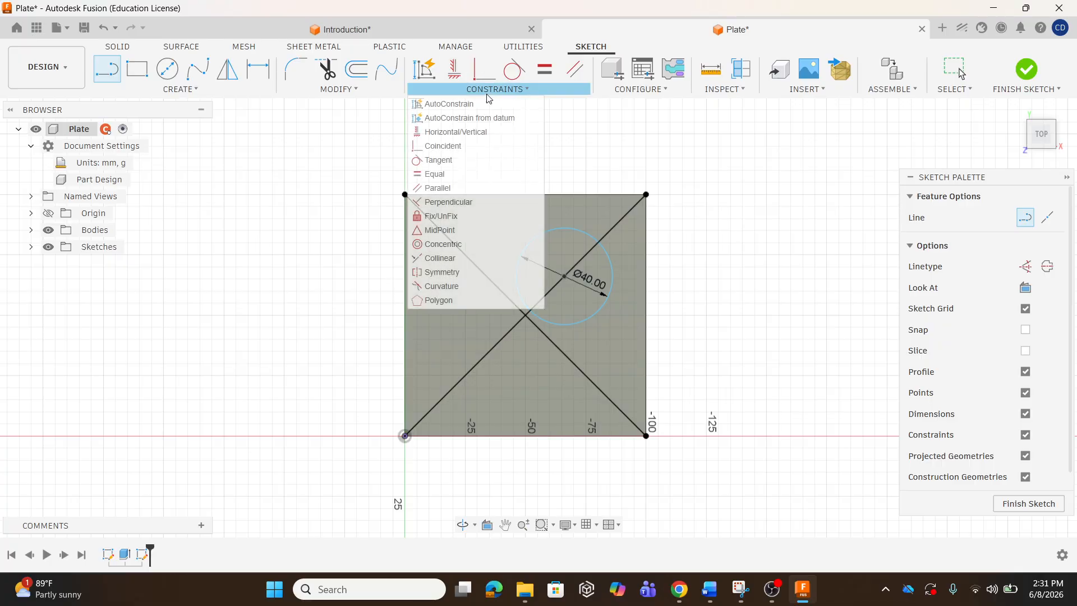
pyautogui.click(457, 147)
pyautogui.click(535, 235)
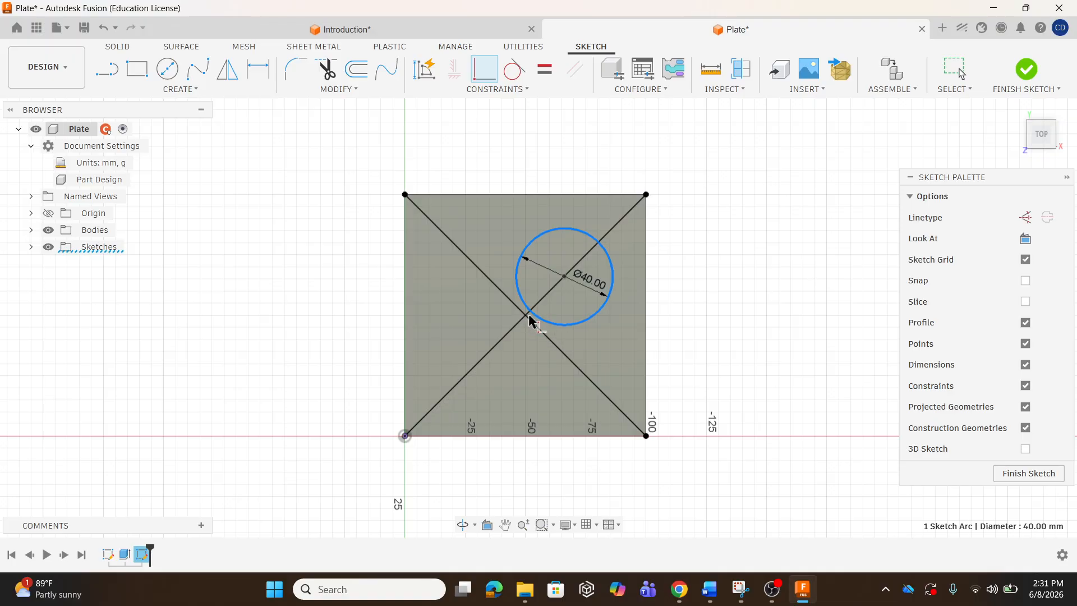
pyautogui.click(576, 268)
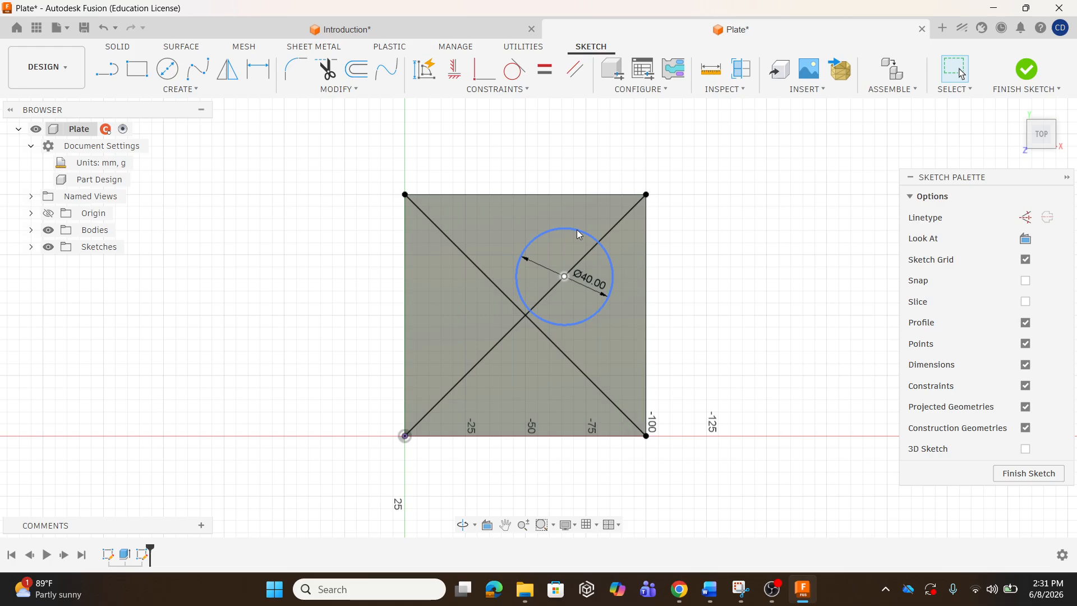
pyautogui.moveTo(577, 230)
pyautogui.mouseDown()
pyautogui.moveTo(534, 270)
pyautogui.moveTo(576, 235)
pyautogui.mouseUp()
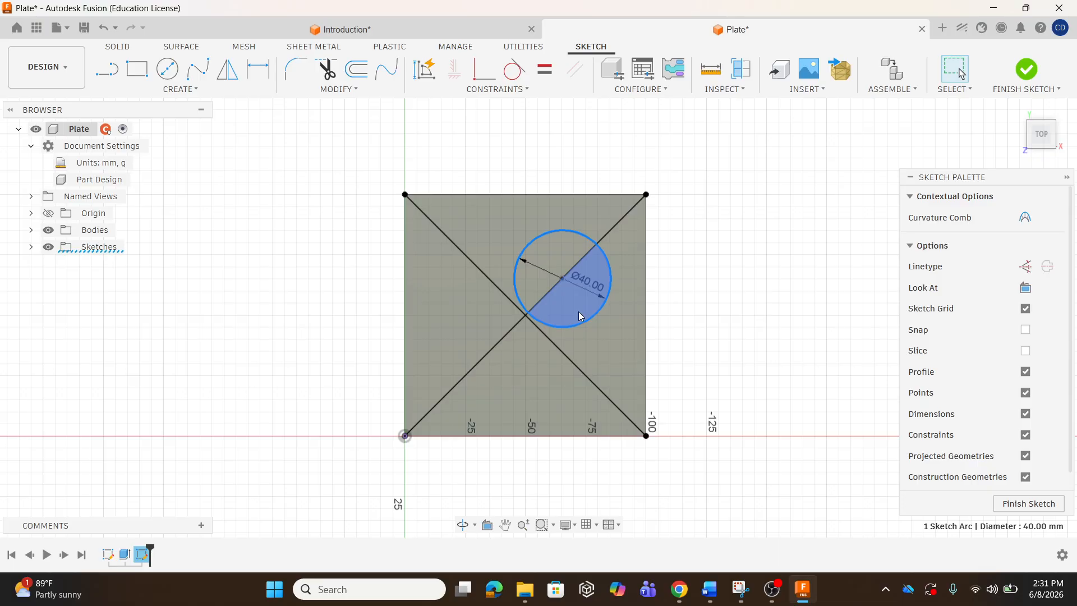
pyautogui.click(576, 233)
pyautogui.moveTo(580, 240); pyautogui.dragTo(582, 212)
pyautogui.rightClick(582, 211)
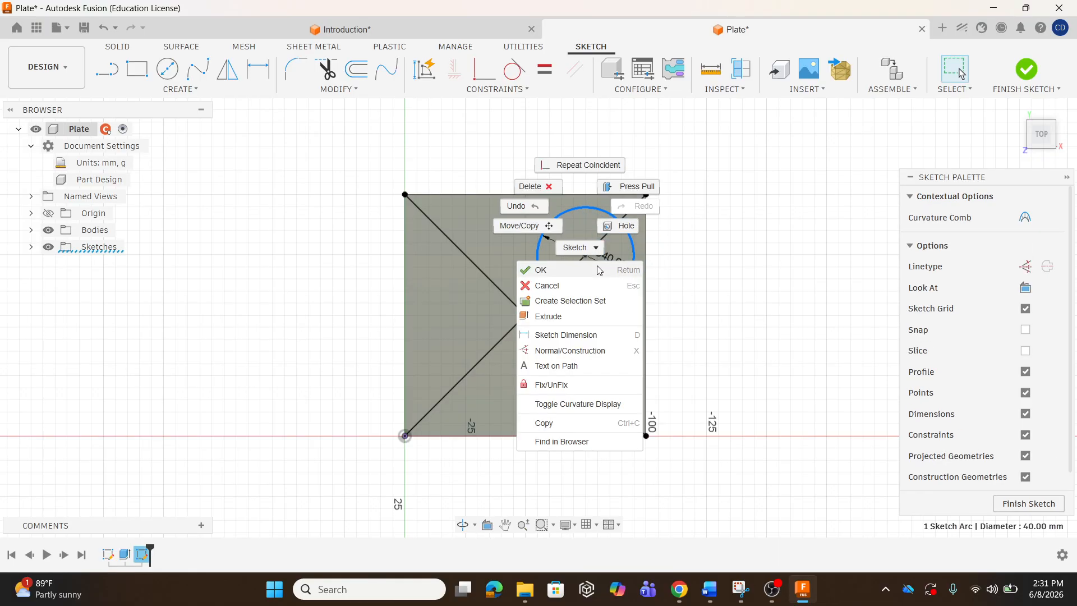
pyautogui.click(543, 185)
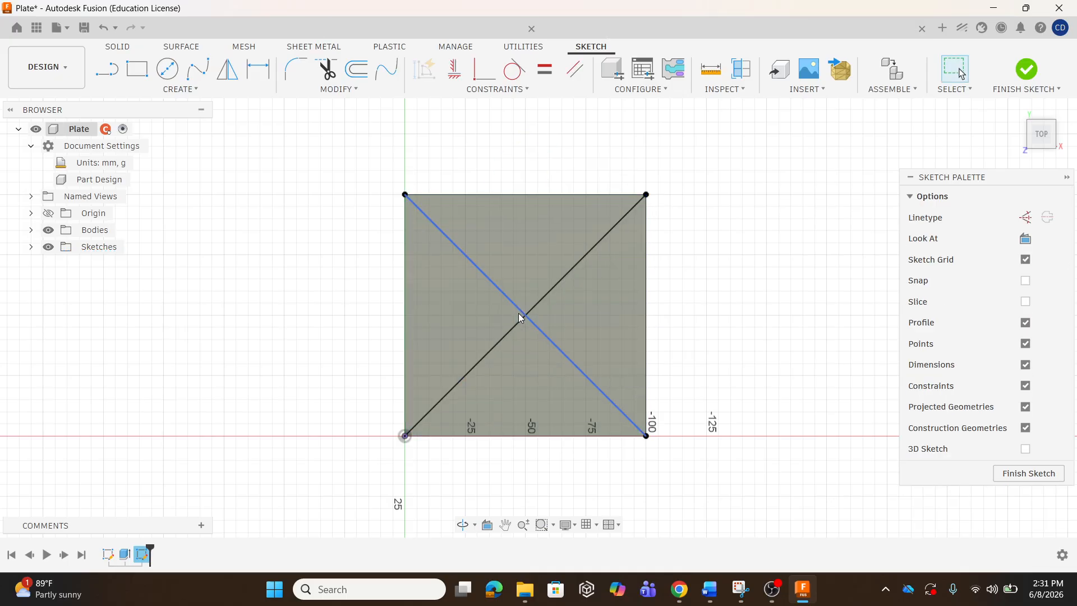
# Draw a 40 mm center-diameter circle at the diagonals' intersection and select it to verify.
pyautogui.click(184, 91)
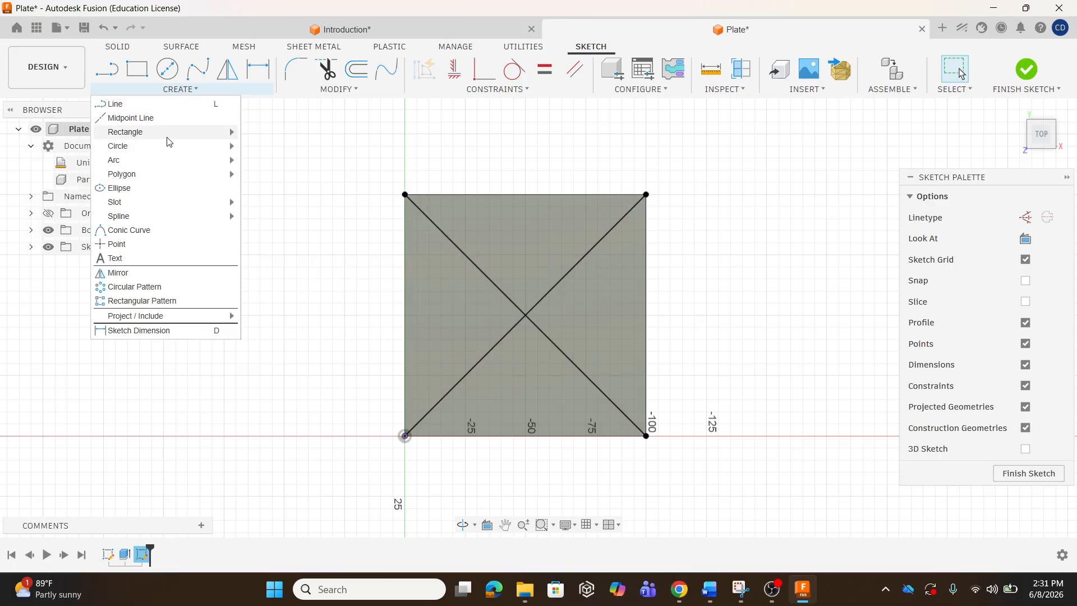
pyautogui.moveTo(171, 147)
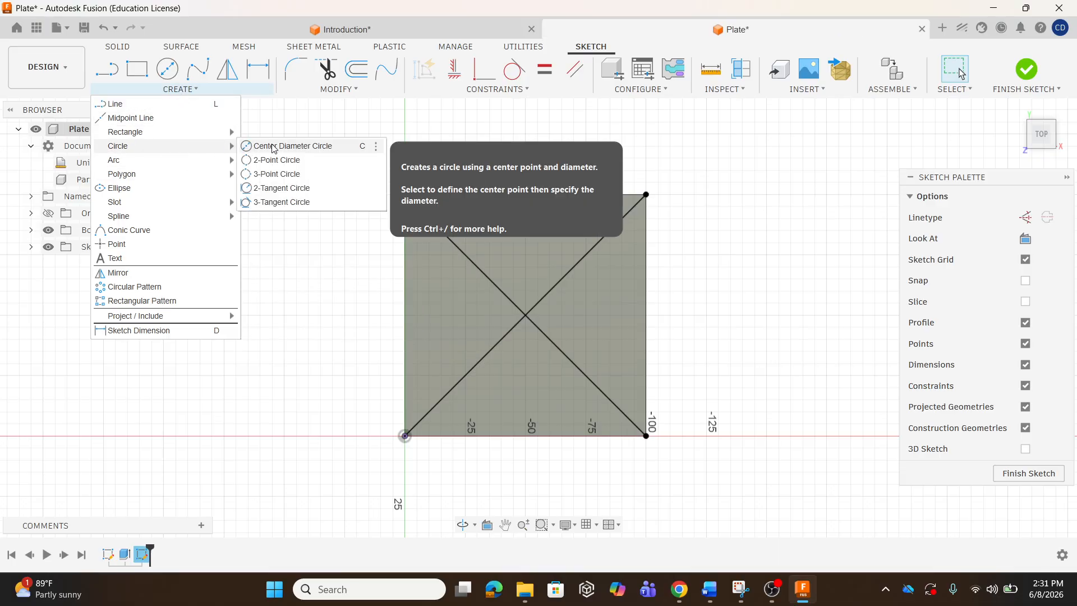
pyautogui.click(339, 151)
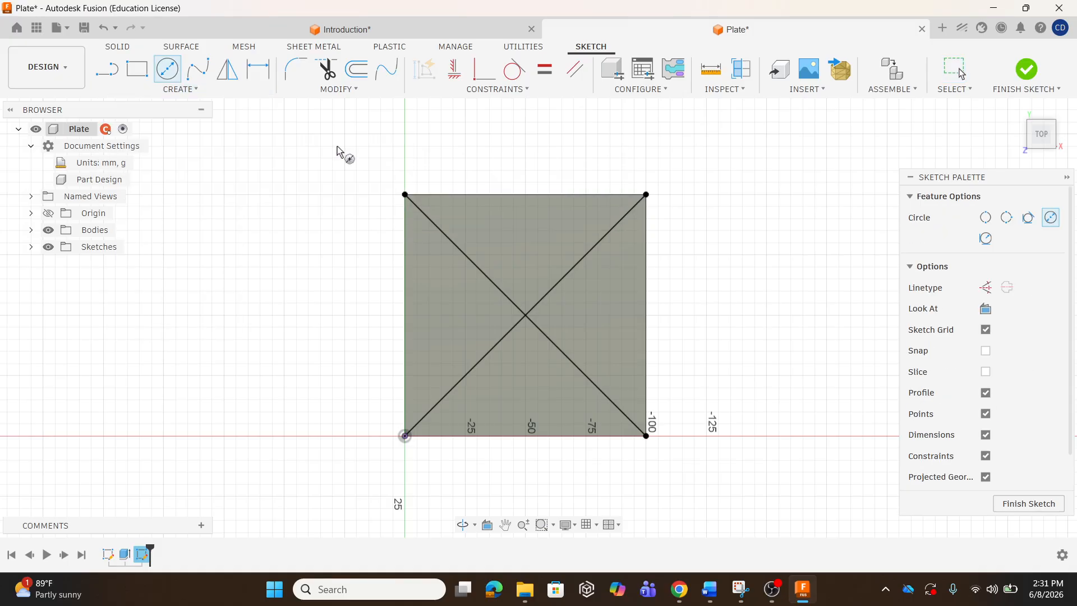
pyautogui.click(525, 317)
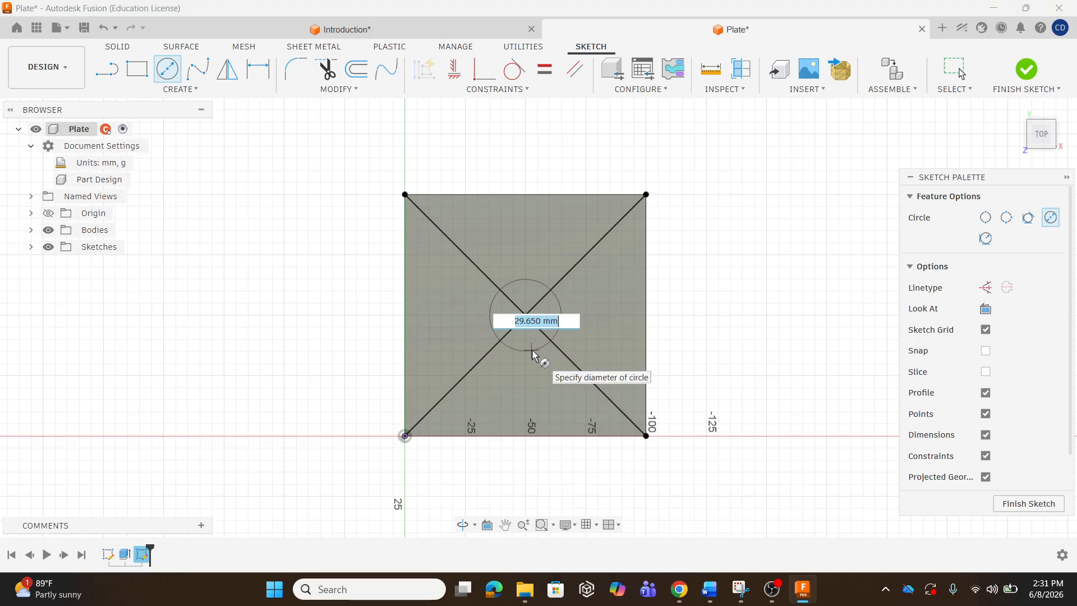
pyautogui.write('40')
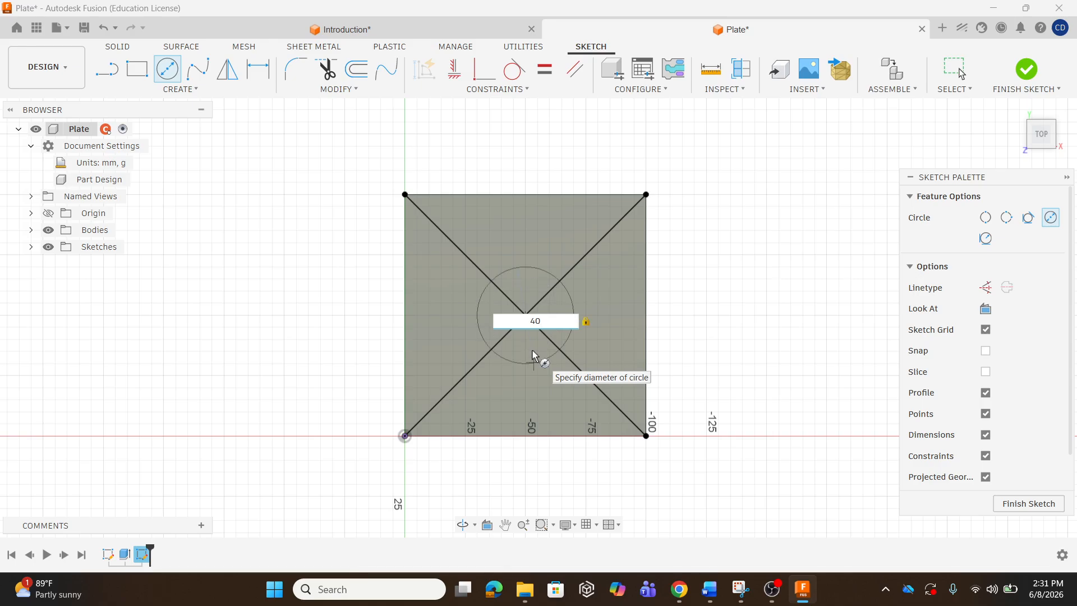
pyautogui.press('Return')
pyautogui.press('Escape')
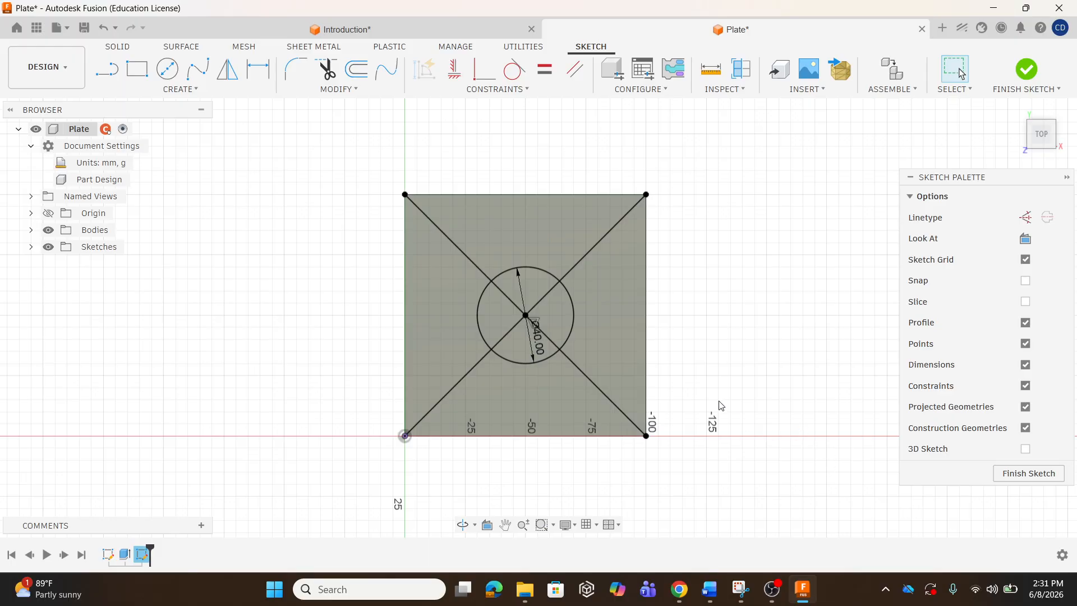
pyautogui.click(542, 271)
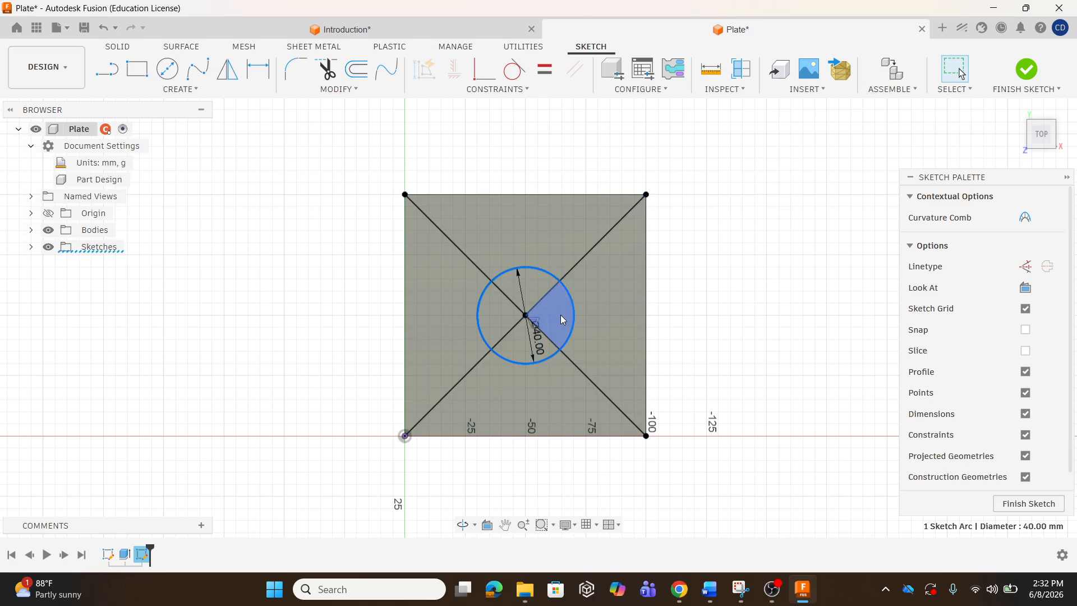
# Finish the sketch, orbit the view, and cancel an accidental extrusion of the top triangle.
pyautogui.click(1027, 69)
pyautogui.keyDown('shift'); pyautogui.moveTo(660, 287); pyautogui.dragTo(639, 241, button='middle'); pyautogui.keyUp('shift')
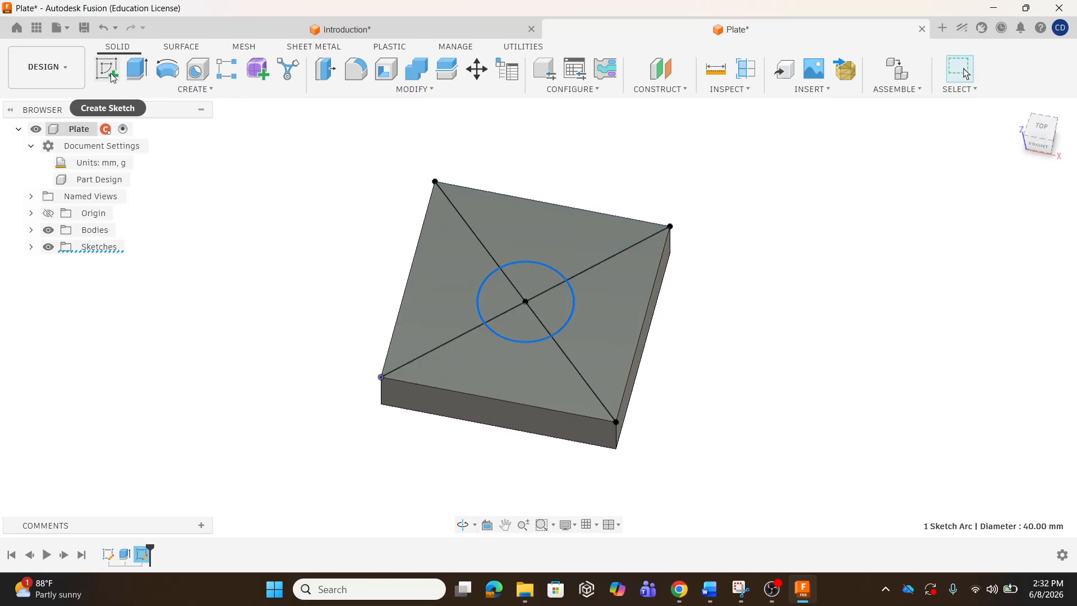
pyautogui.click(137, 68)
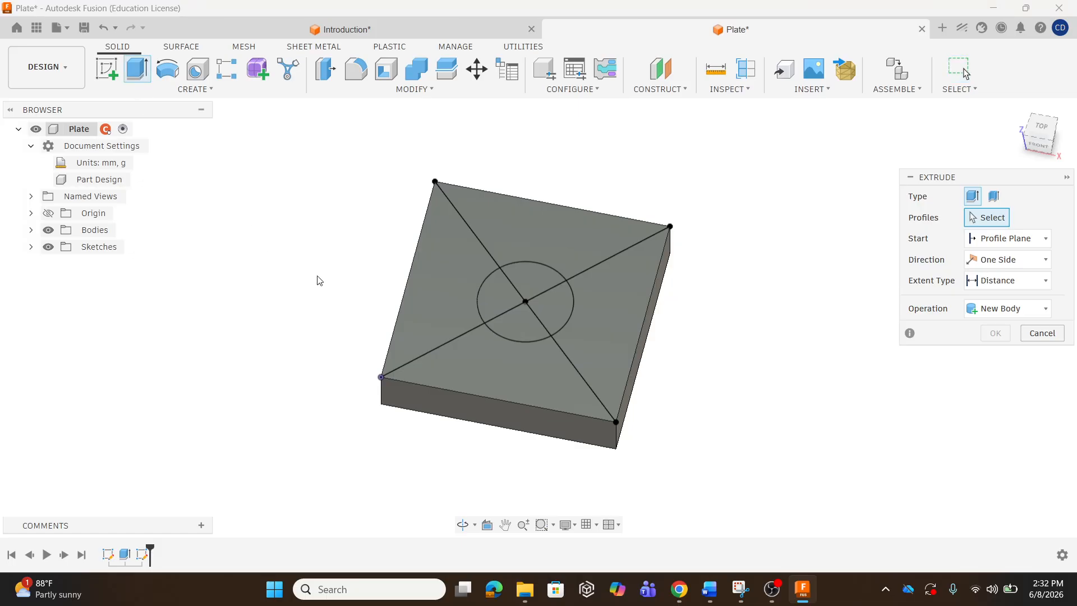
pyautogui.click(538, 235)
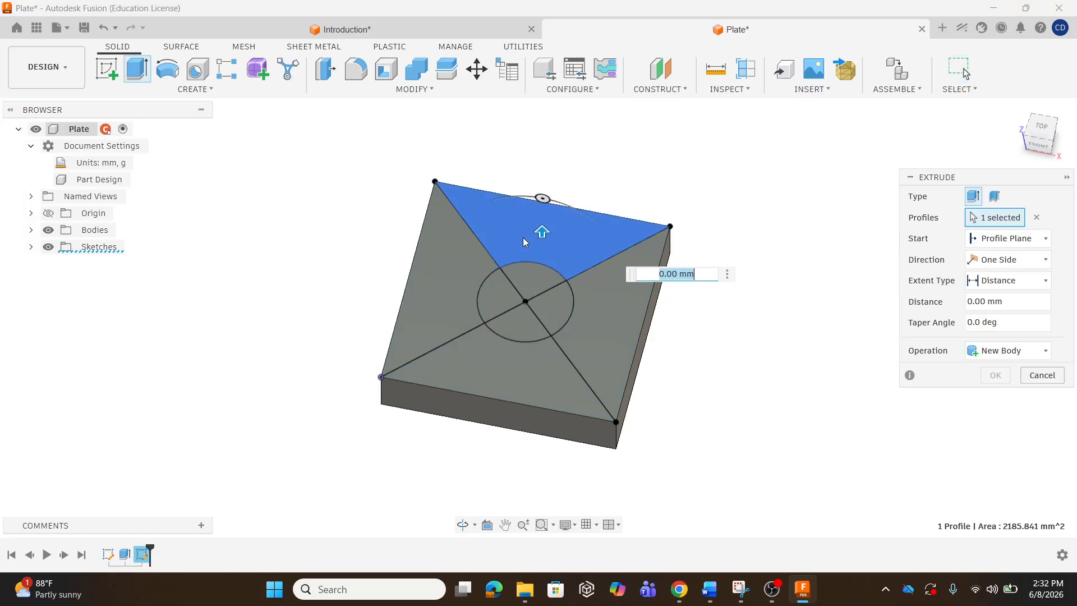
pyautogui.moveTo(541, 233); pyautogui.dragTo(541, 151)
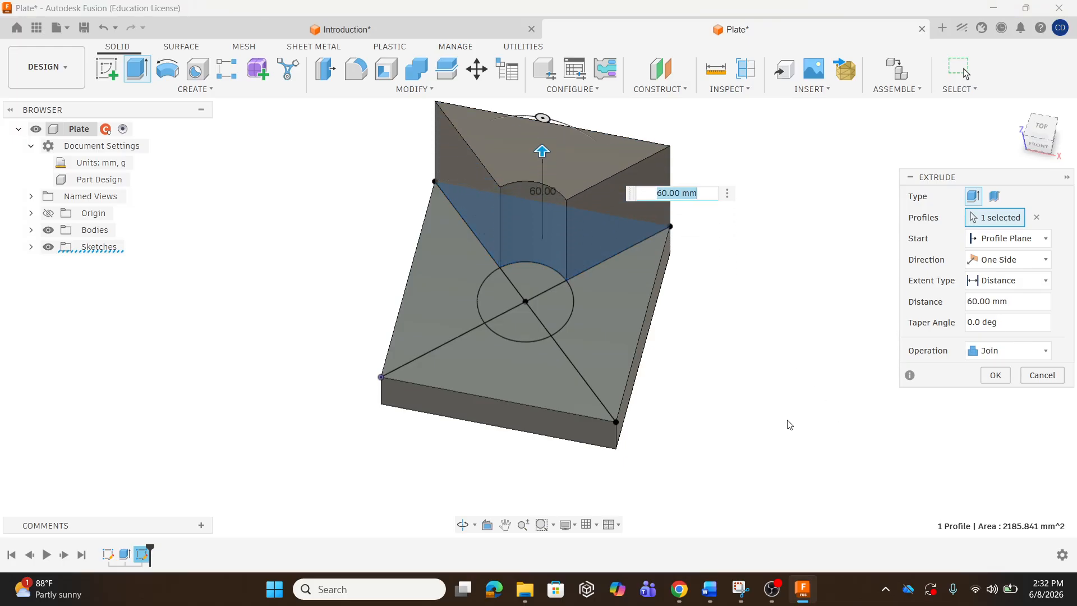
pyautogui.press('Escape')
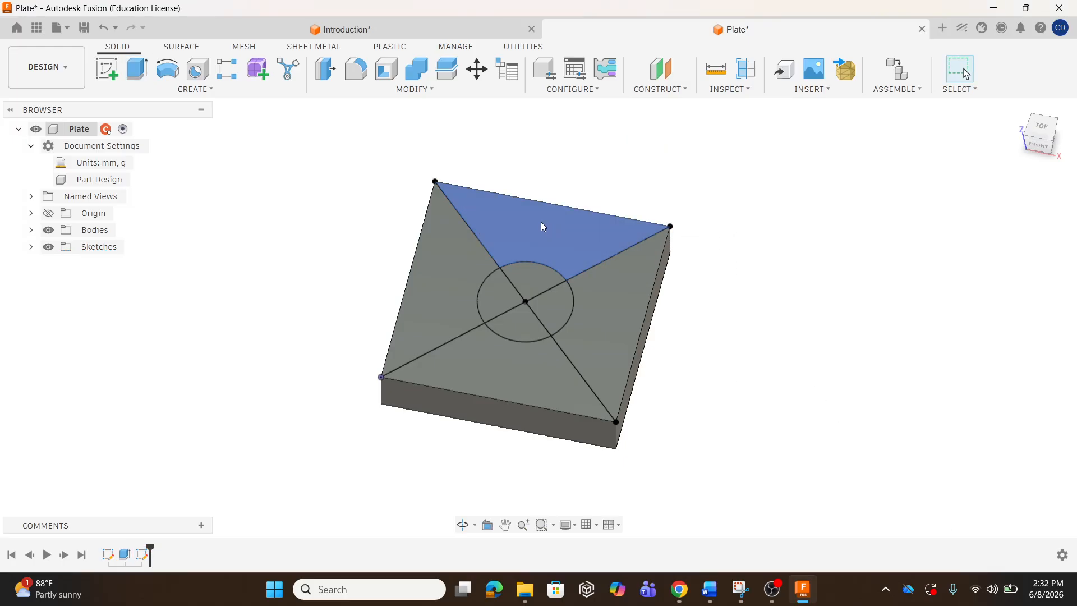
# Extrude-cut the four circle quarter profiles through the plate to make the 40 mm hole.
pyautogui.click(138, 69)
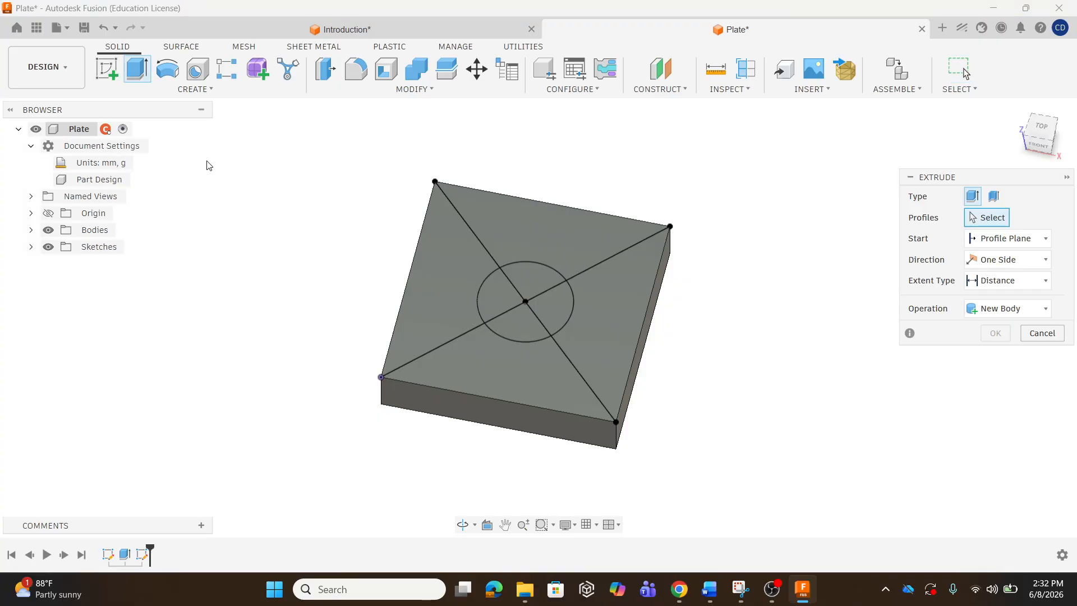
pyautogui.click(533, 283)
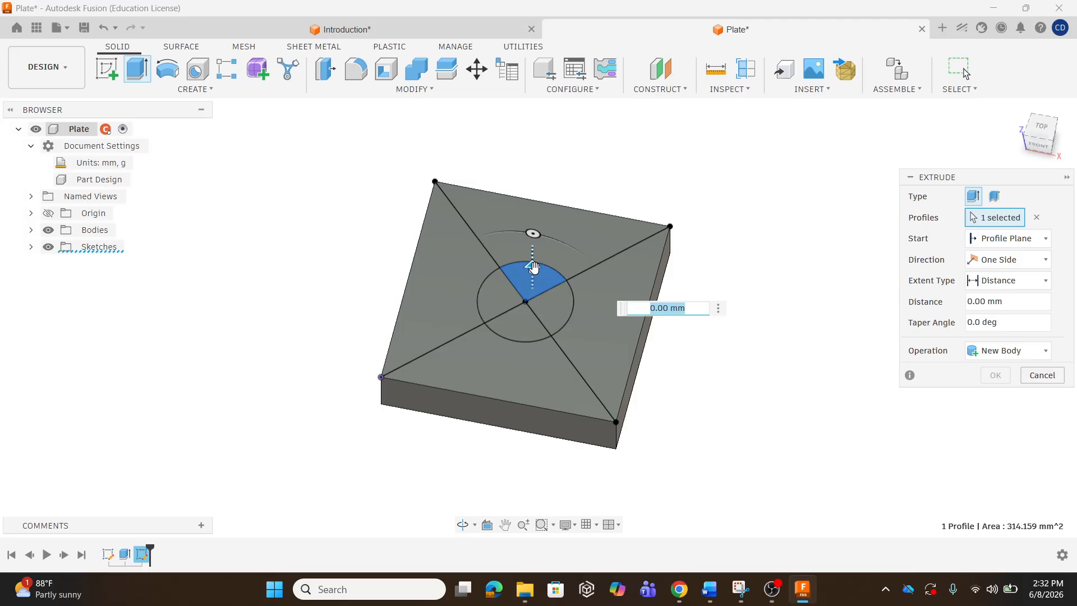
pyautogui.moveTo(534, 250); pyautogui.dragTo(535, 322)
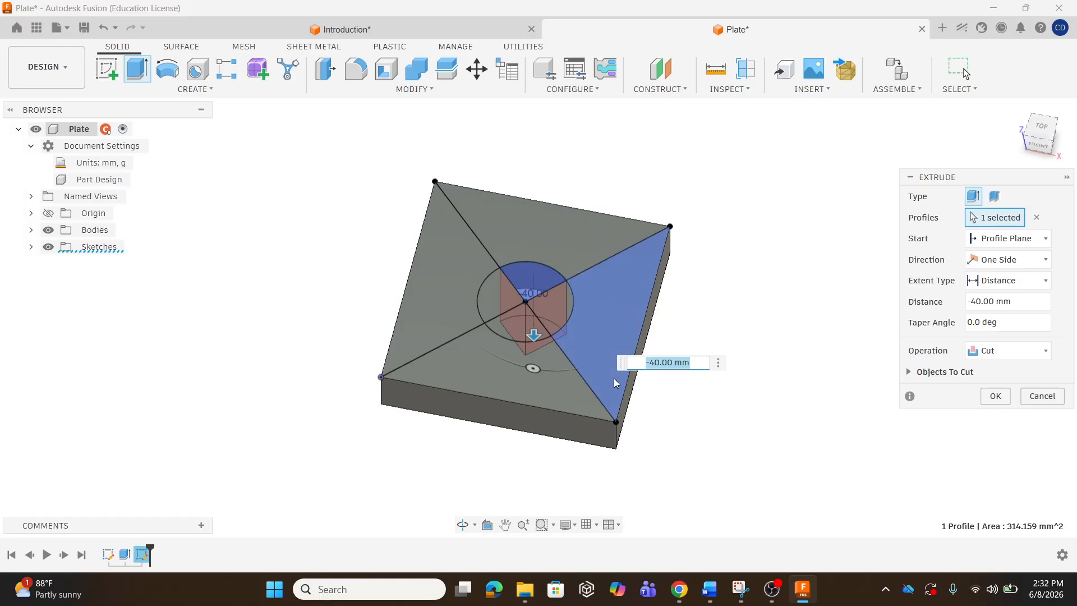
pyautogui.click(562, 315)
pyautogui.click(526, 320)
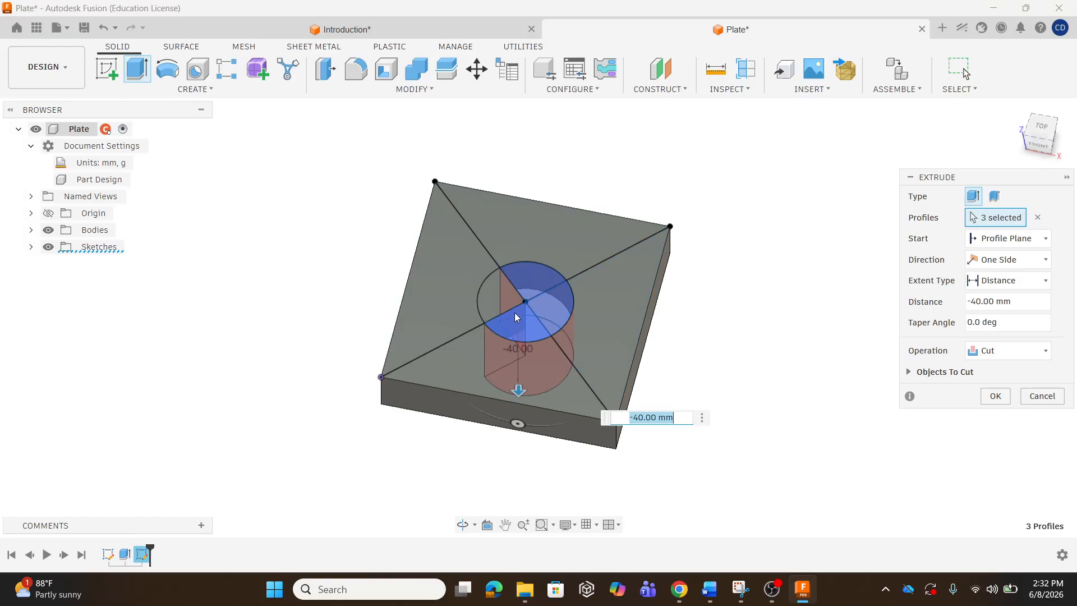
pyautogui.click(502, 303)
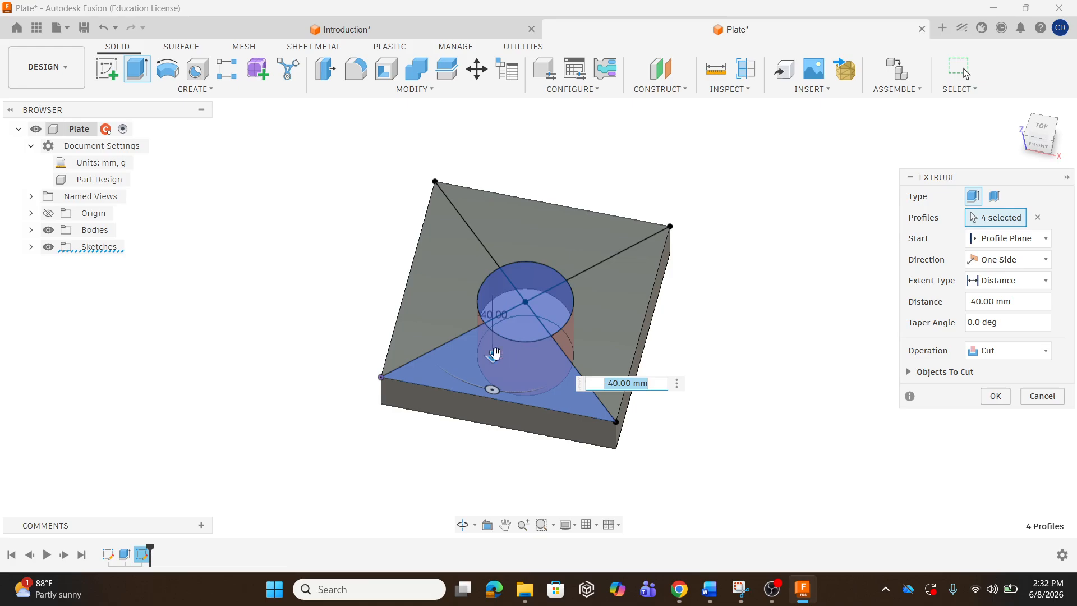
pyautogui.moveTo(493, 356); pyautogui.dragTo(494, 377)
pyautogui.click(992, 397)
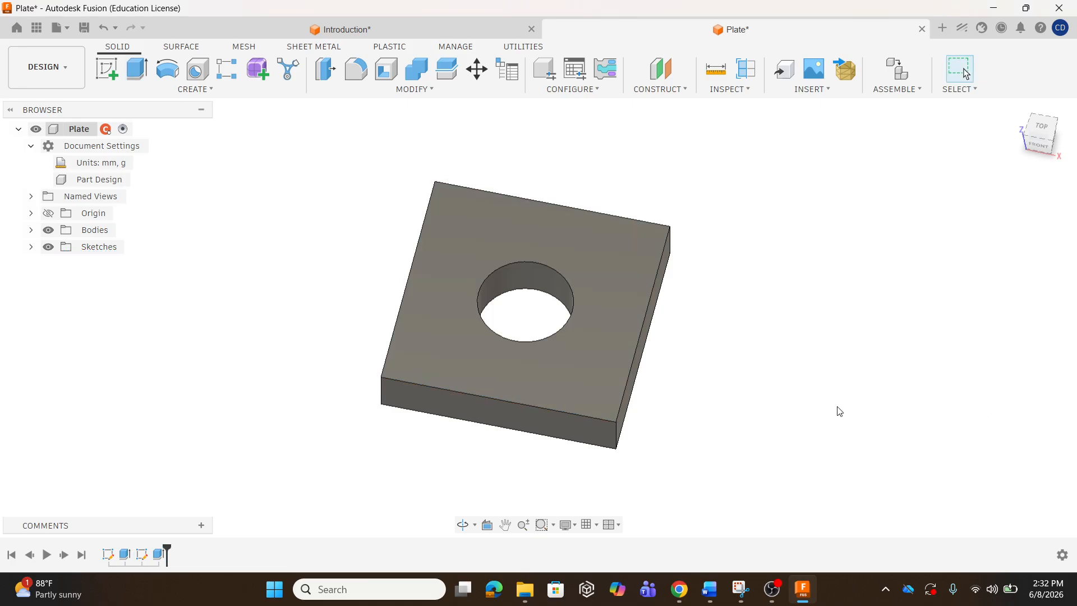
pyautogui.keyDown('shift'); pyautogui.moveTo(524, 315); pyautogui.dragTo(558, 324, button='middle'); pyautogui.keyUp('shift')
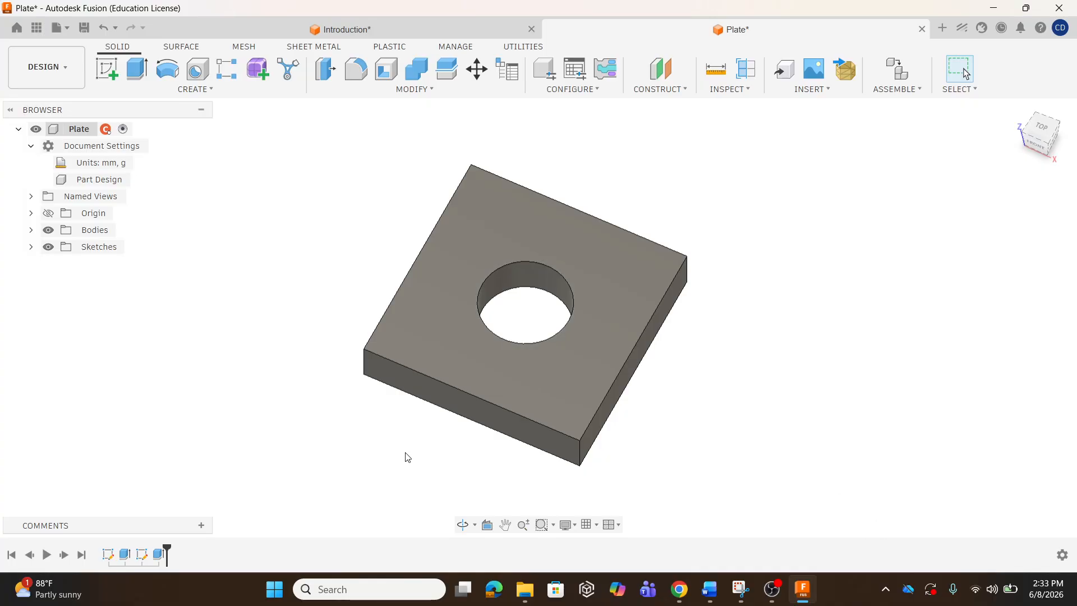
pyautogui.keyDown('shift'); pyautogui.moveTo(492, 325); pyautogui.dragTo(542, 338, button='middle'); pyautogui.keyUp('shift')
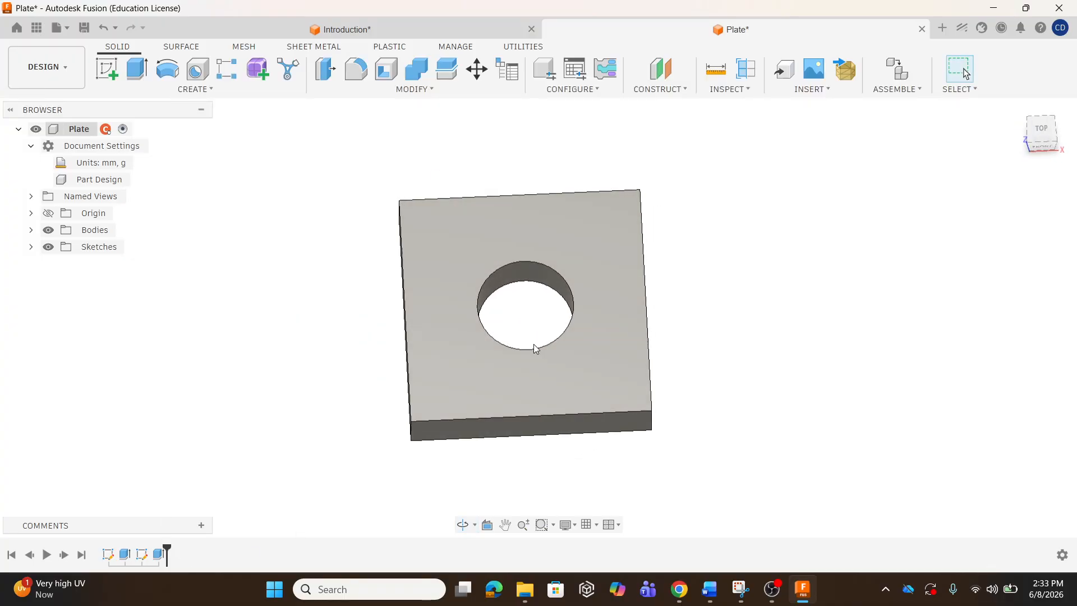
pyautogui.keyDown('shift'); pyautogui.moveTo(537, 324); pyautogui.dragTo(508, 278, button='middle'); pyautogui.keyUp('shift')
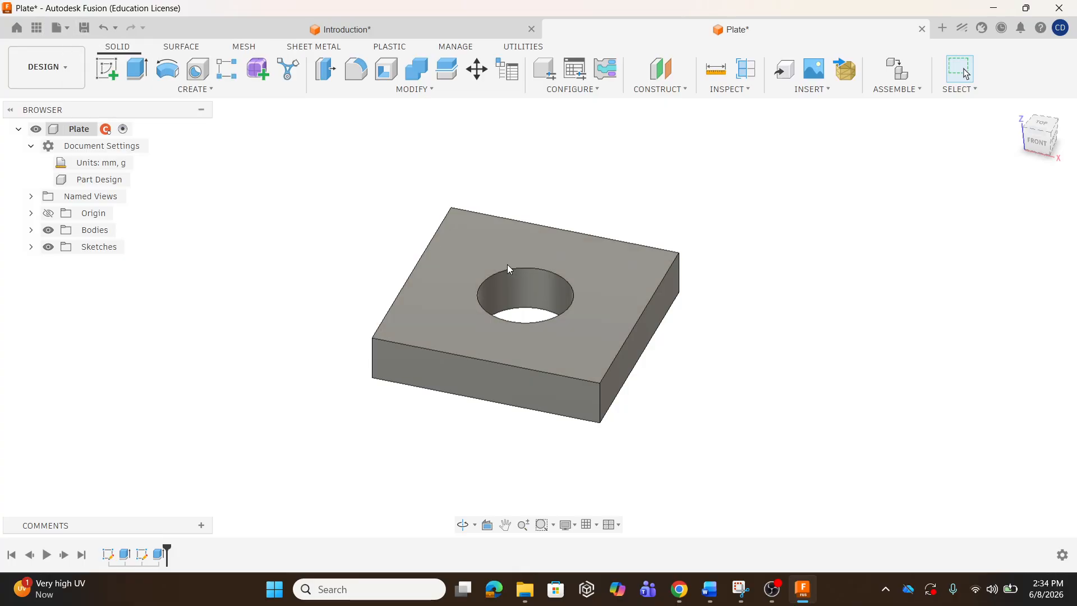
# Save the Plate and Introduction designs, then close both design tabs.
pyautogui.click(85, 28)
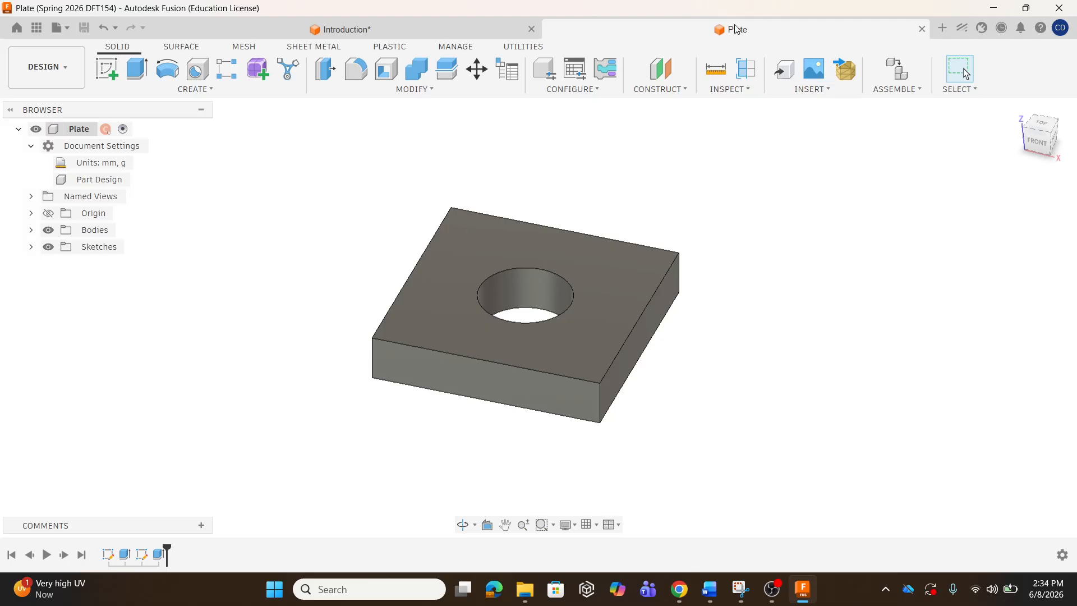
pyautogui.click(383, 28)
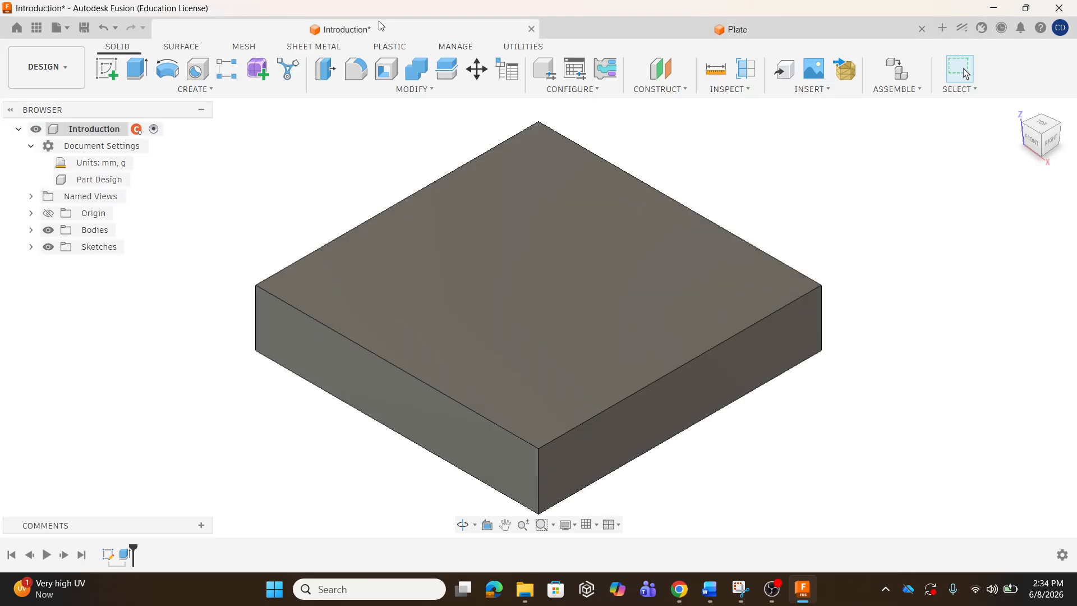
pyautogui.click(85, 28)
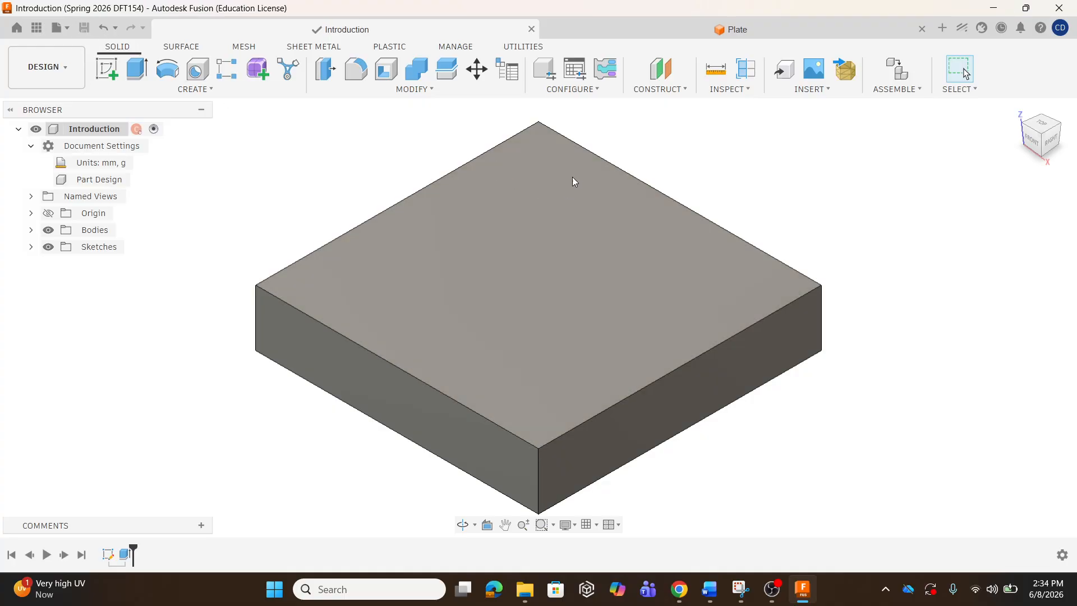
pyautogui.click(532, 29)
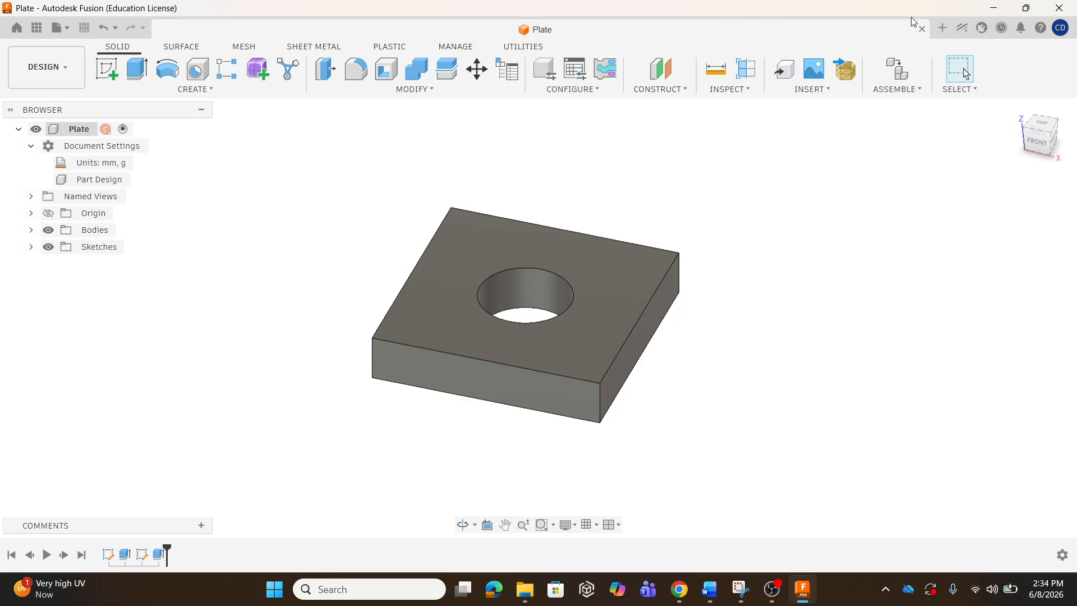
pyautogui.click(922, 28)
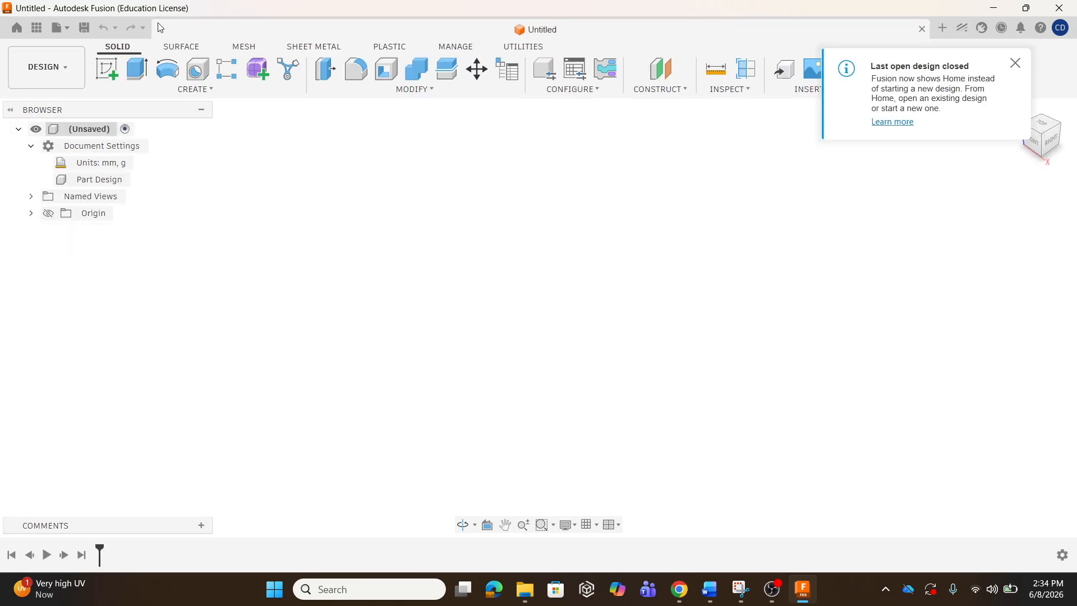
# Glance at the project's file list, then start a new sketch in the Untitled design.
pyautogui.click(37, 29)
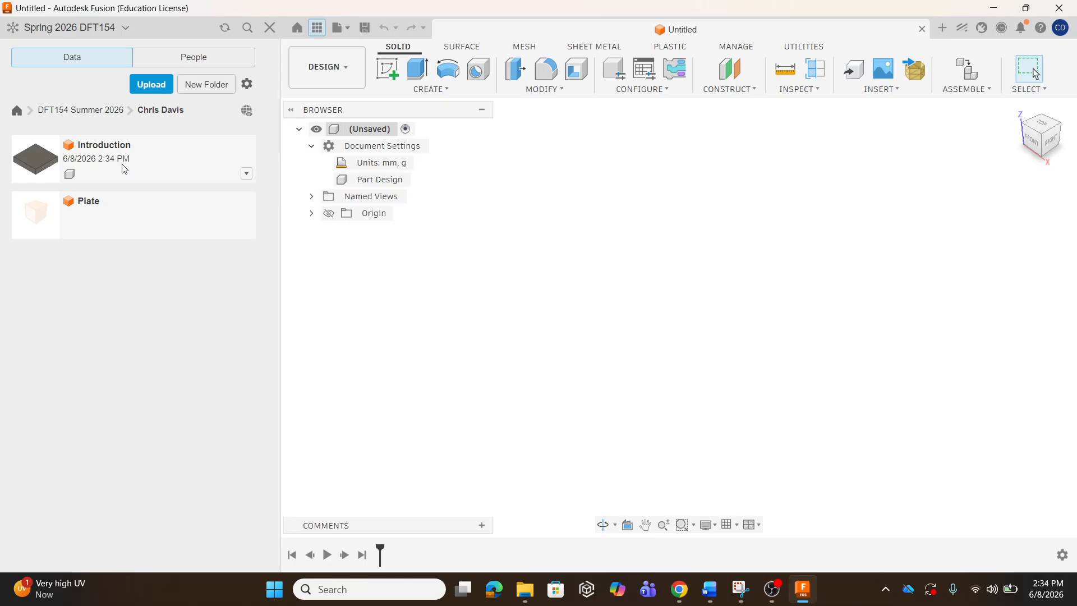
pyautogui.click(317, 31)
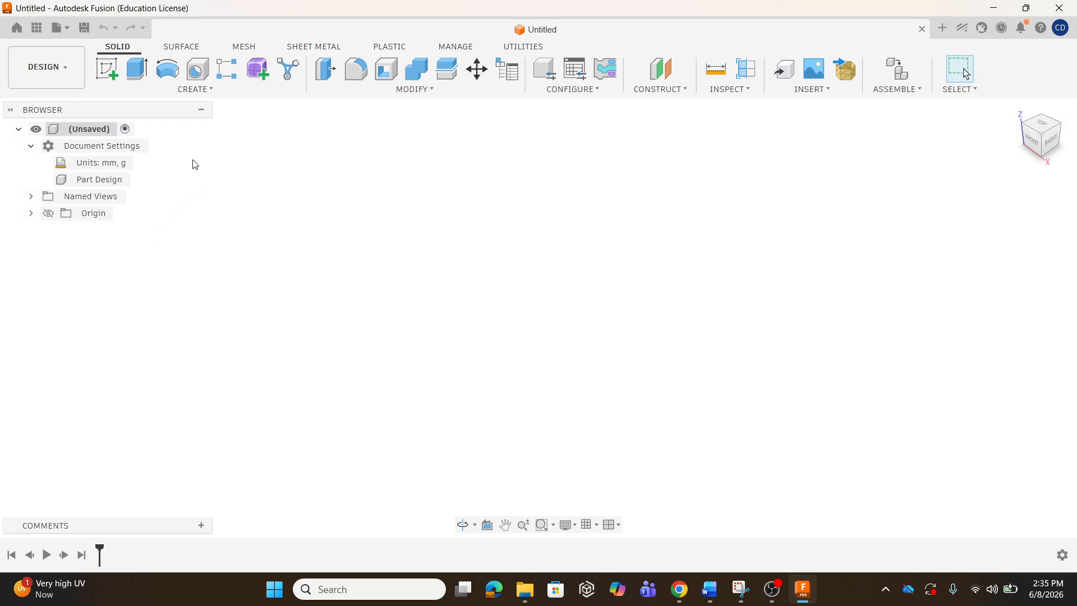
pyautogui.click(113, 75)
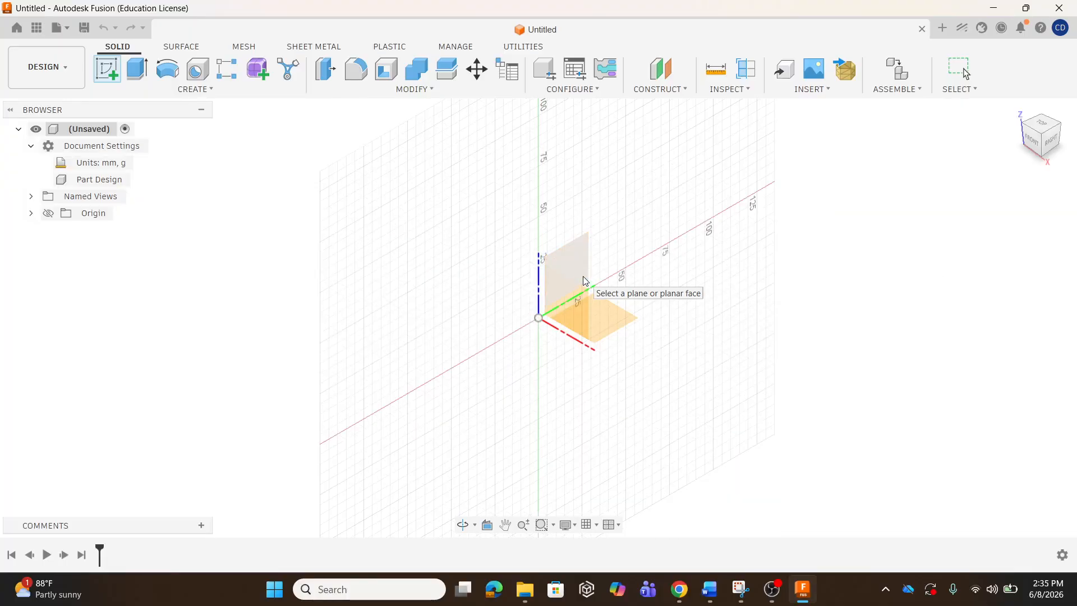
# Place the sketch on the XY ground plane, leaving it empty after cancelling 2-Point Rectangle.
pyautogui.click(615, 318)
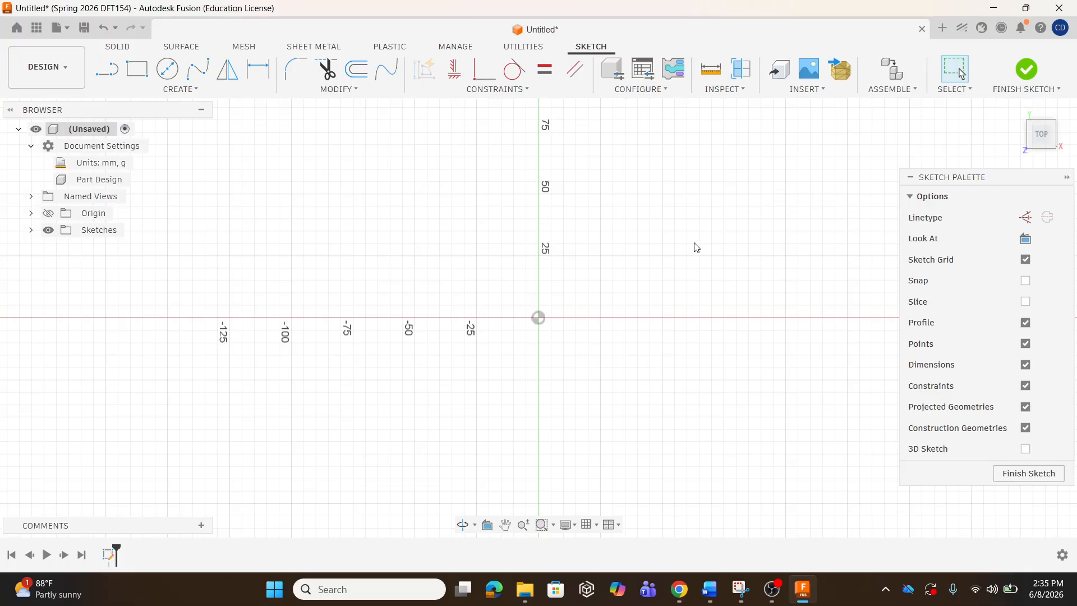
pyautogui.click(182, 91)
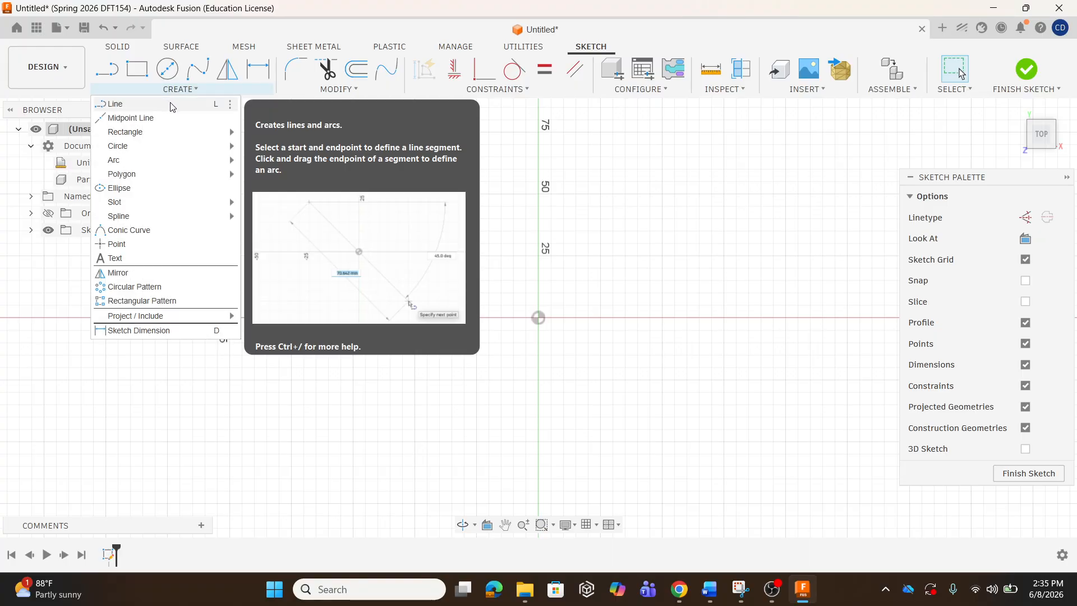
pyautogui.moveTo(150, 133)
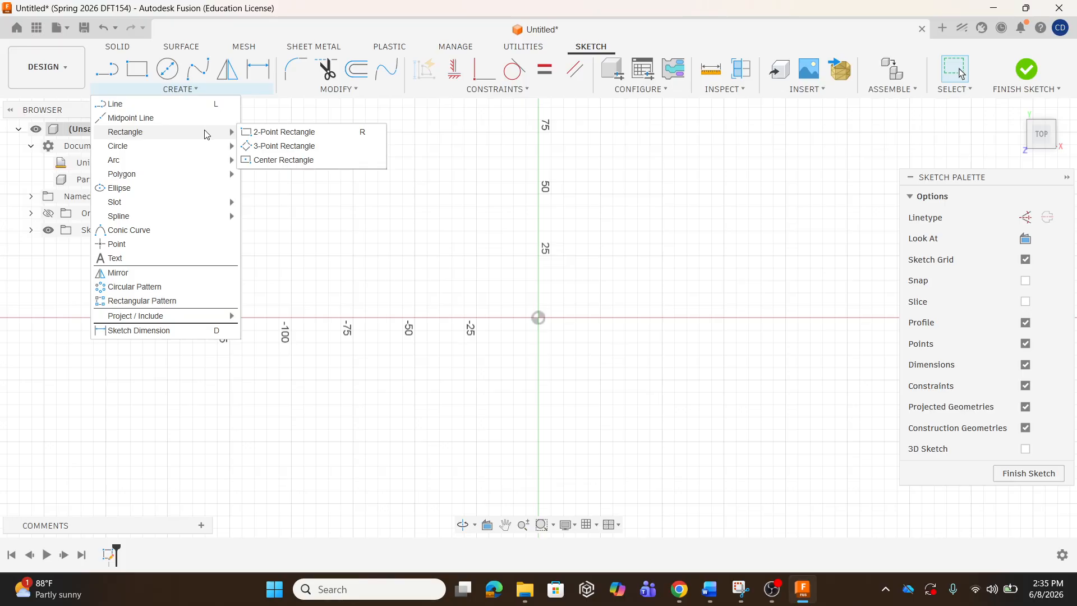
pyautogui.click(264, 132)
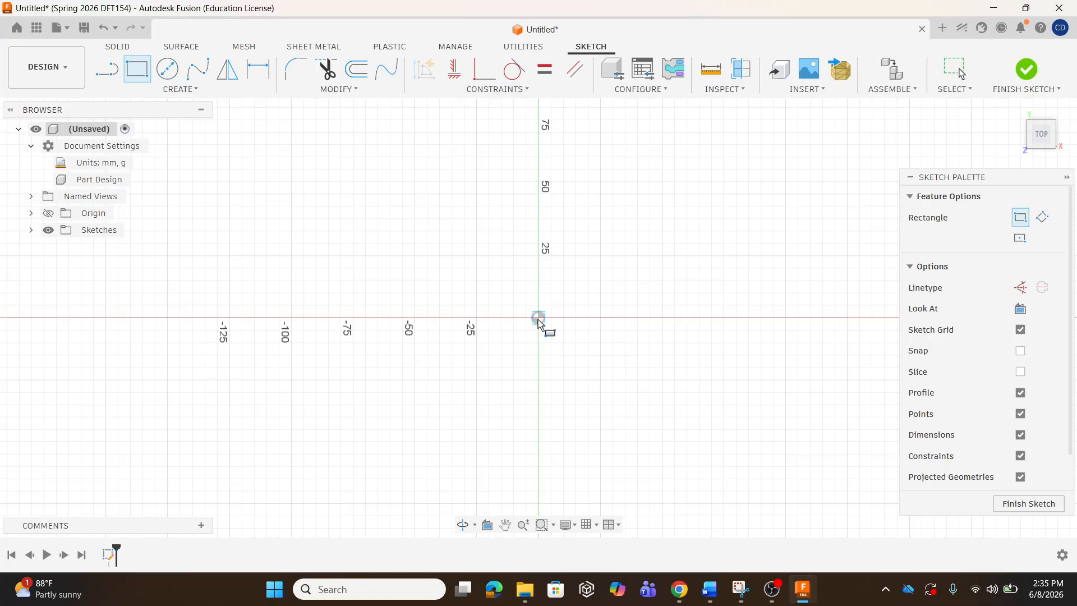
pyautogui.press('Escape')
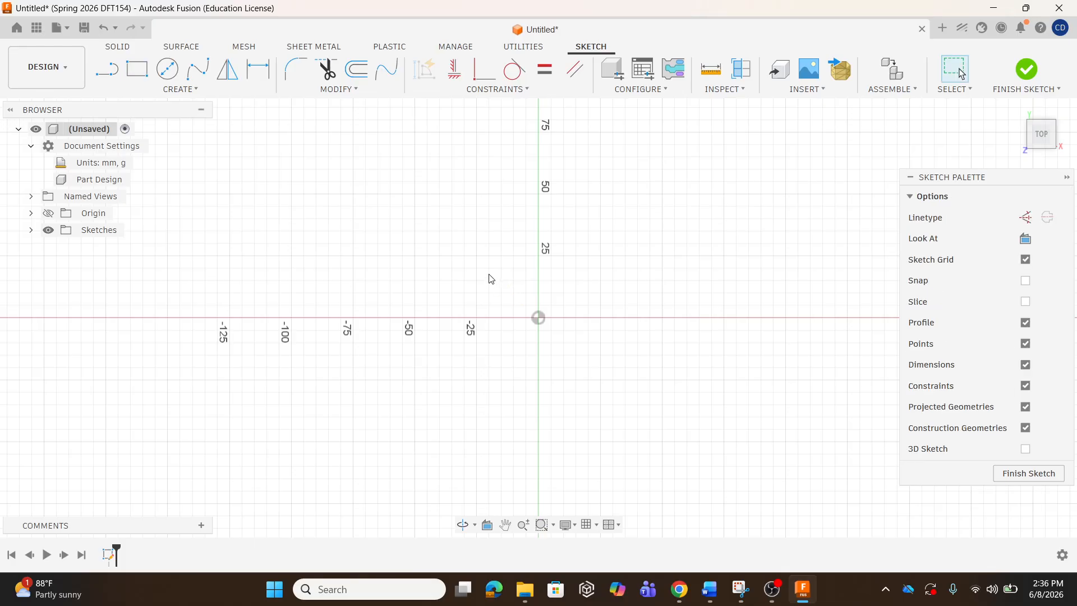
pyautogui.click(84, 28)
pyautogui.click(369, 213)
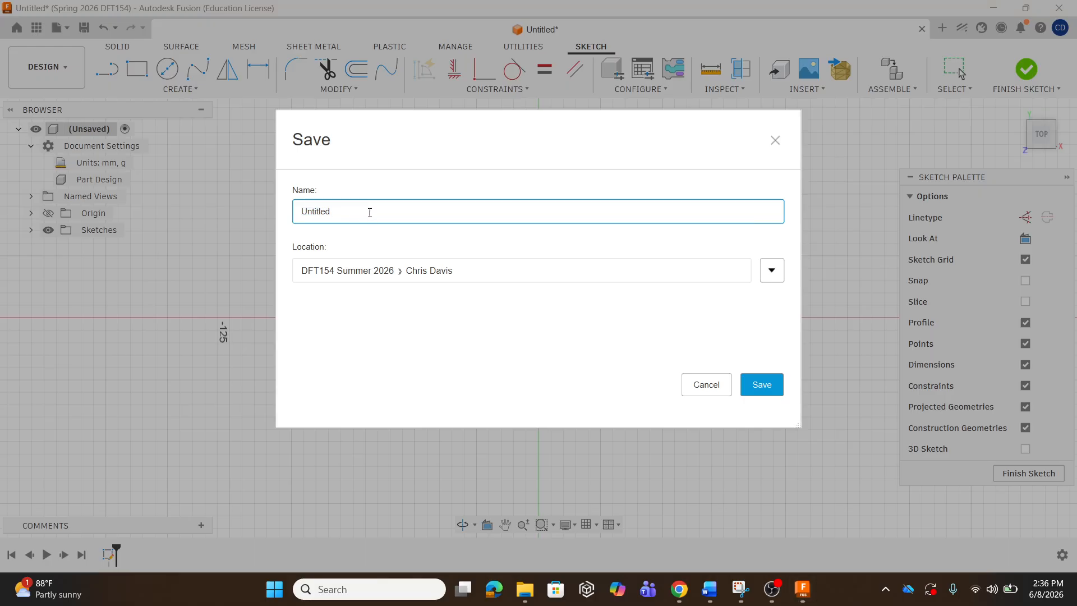
pyautogui.press('BackSpace')
pyautogui.press('BackSpace')
pyautogui.press('BackSpace')
pyautogui.press('BackSpace')
pyautogui.press('BackSpace')
pyautogui.press('BackSpace')
pyautogui.press('BackSpace')
pyautogui.press('BackSpace')
pyautogui.press('BackSpace')
pyautogui.press('BackSpace')
pyautogui.press('BackSpace')
pyautogui.write('late Day')
pyautogui.click(762, 385)
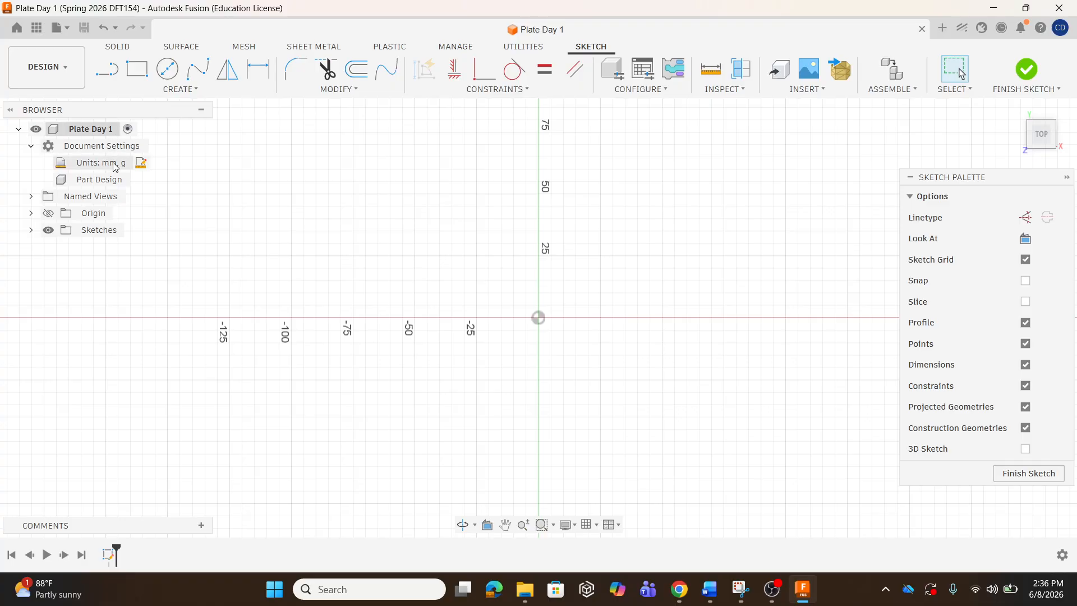
# Draw a 100 mm base line from the origin along the x-axis.
pyautogui.click(183, 92)
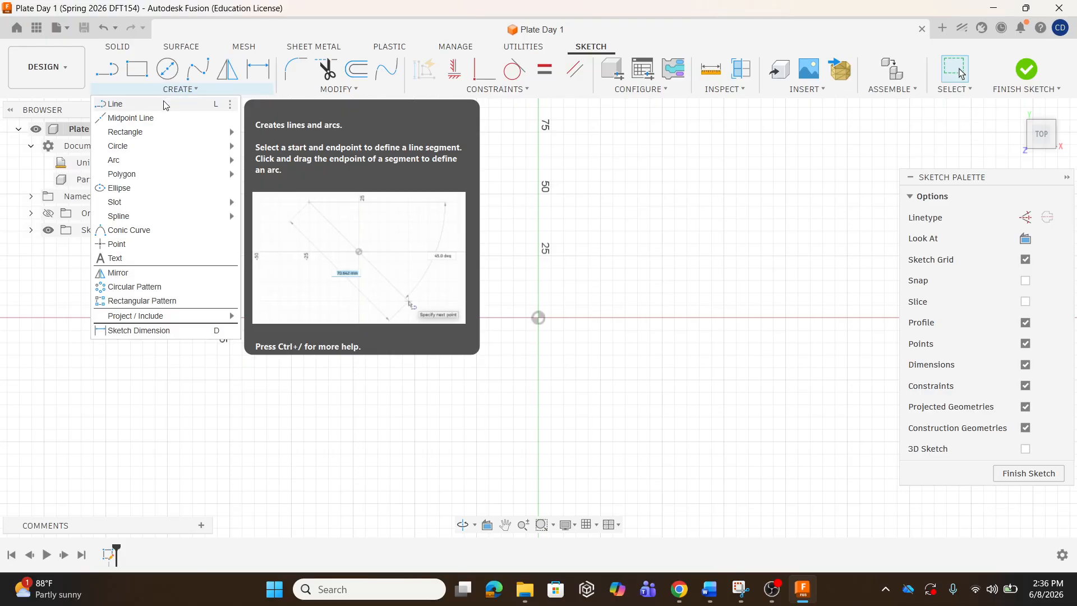
pyautogui.click(164, 104)
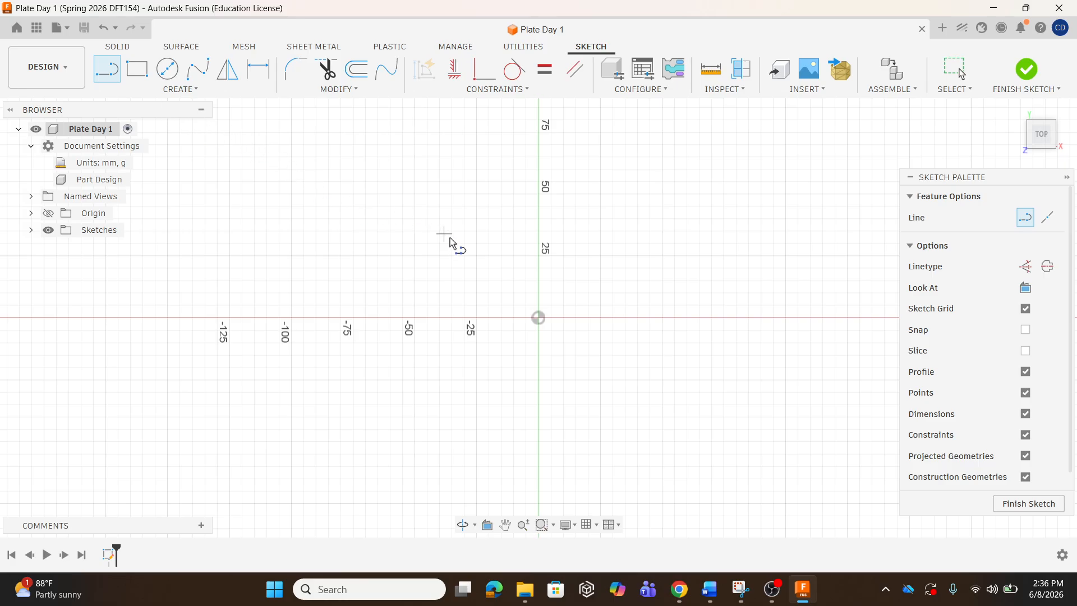
pyautogui.click(538, 320)
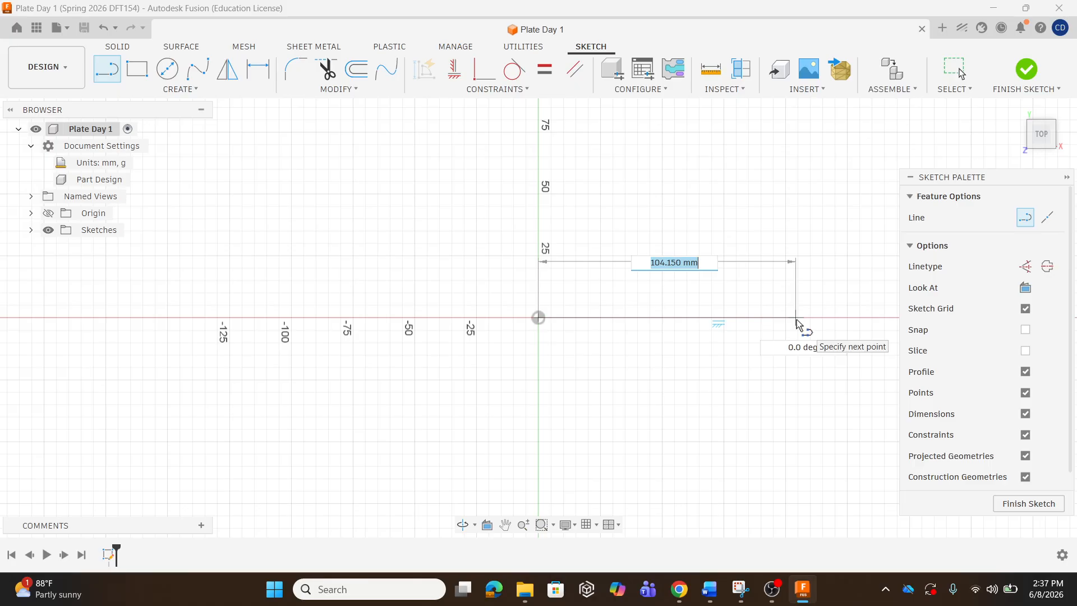
pyautogui.write('100')
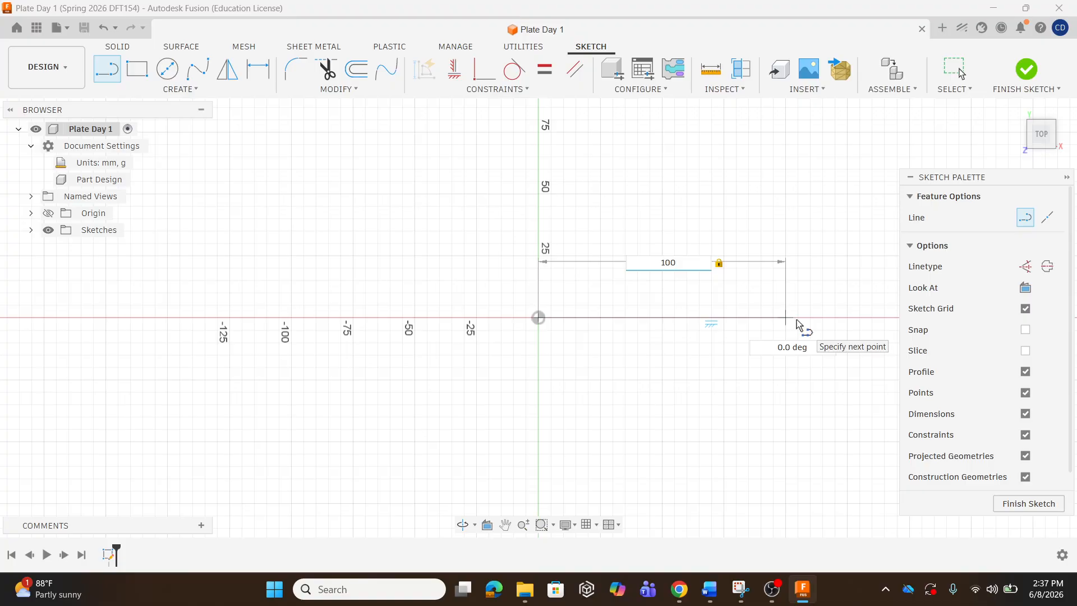
pyautogui.press('Return')
pyautogui.press('Escape')
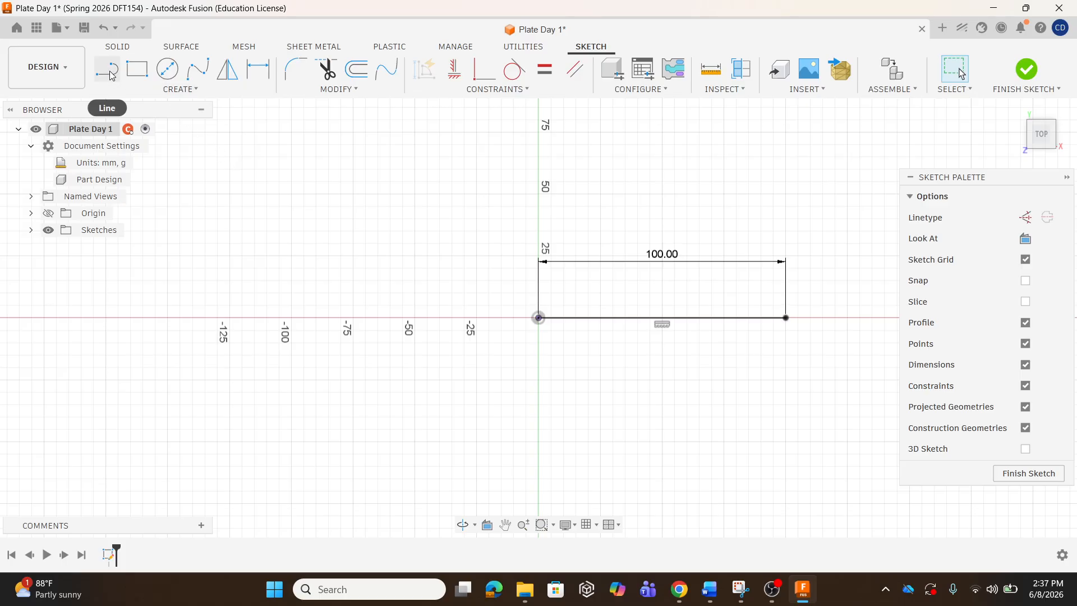
# Draw a 100 mm vertical line up from the base line's right end.
pyautogui.click(178, 89)
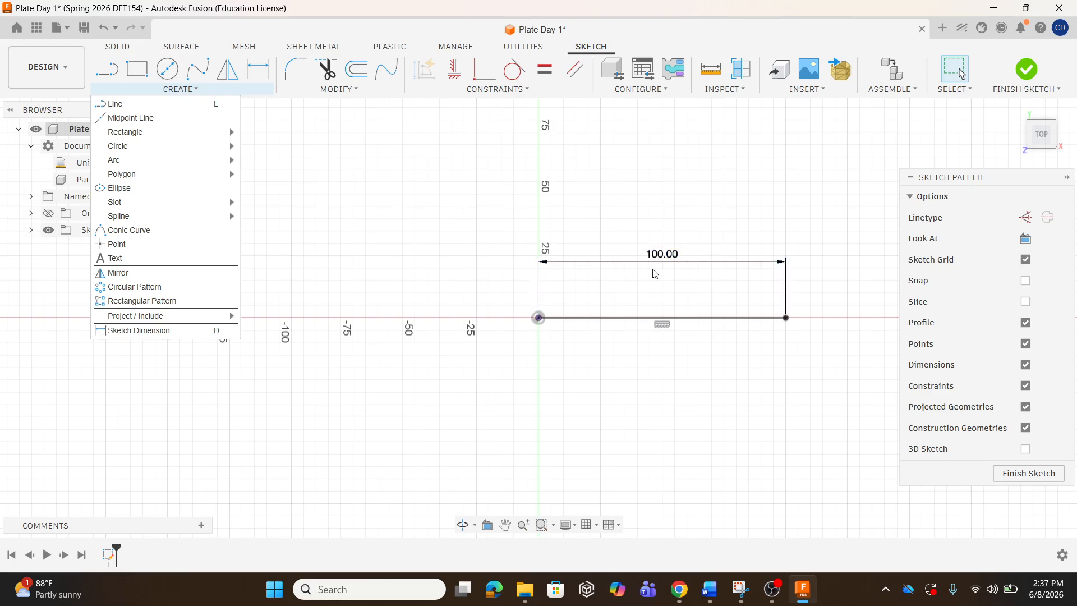
pyautogui.press('l')
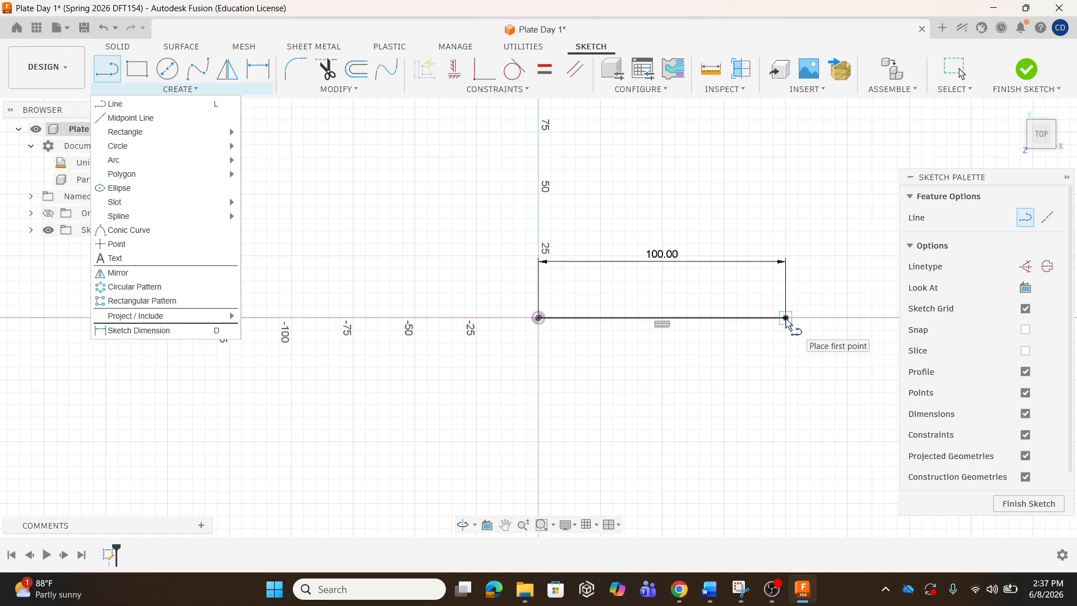
pyautogui.click(785, 318)
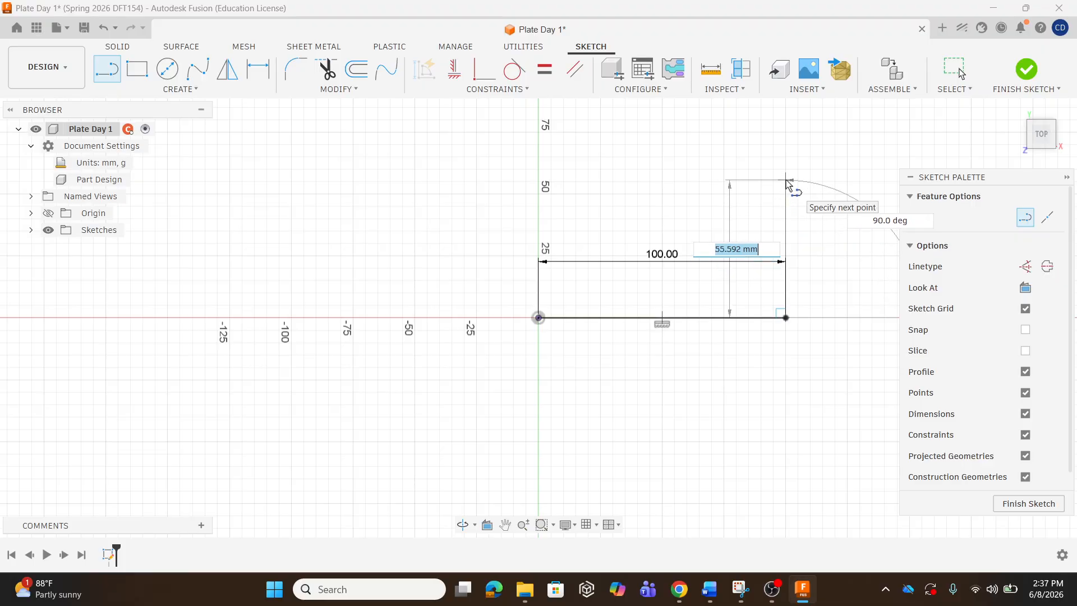
pyautogui.write('100')
pyautogui.press('Tab')
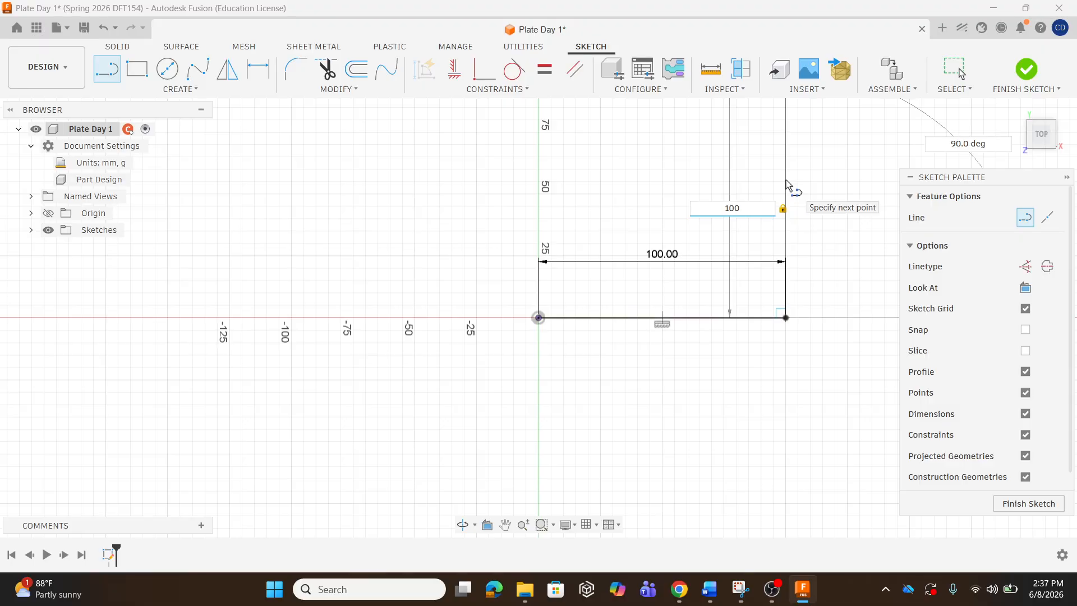
pyautogui.doubleClick(785, 179)
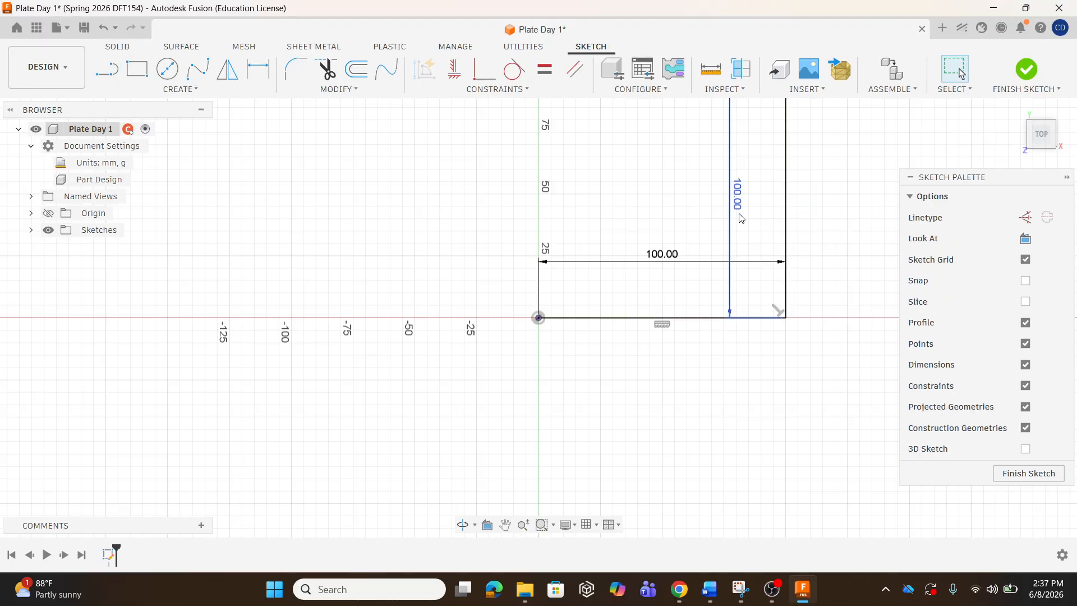
# Draw the 100 mm top edge leftward, then a left edge down to the origin.
pyautogui.scroll(-4, 572, 281)
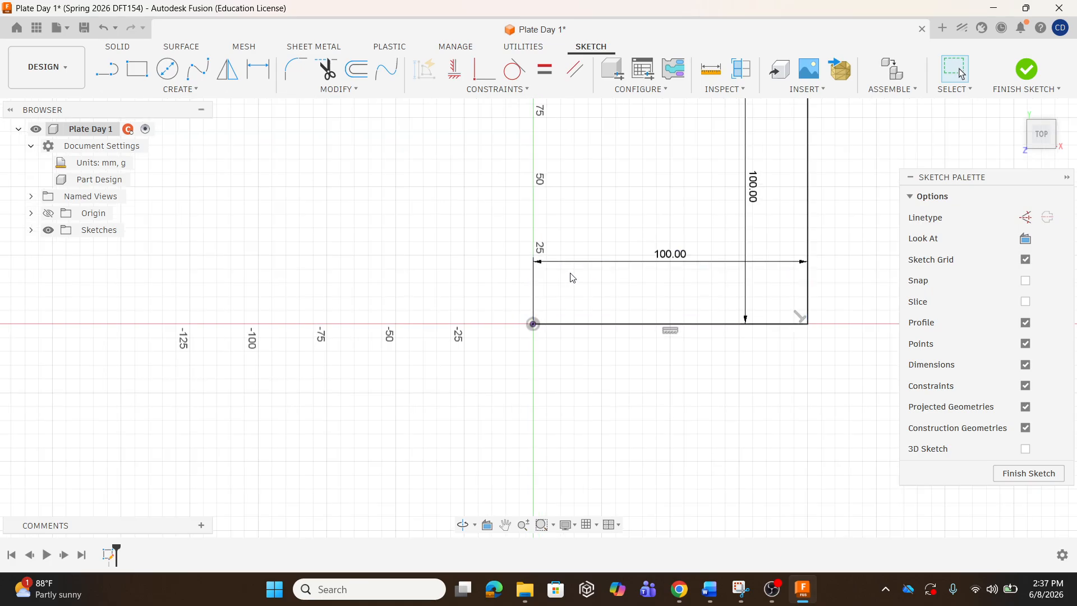
pyautogui.scroll(-2, 572, 290)
pyautogui.scroll(4, 623, 143)
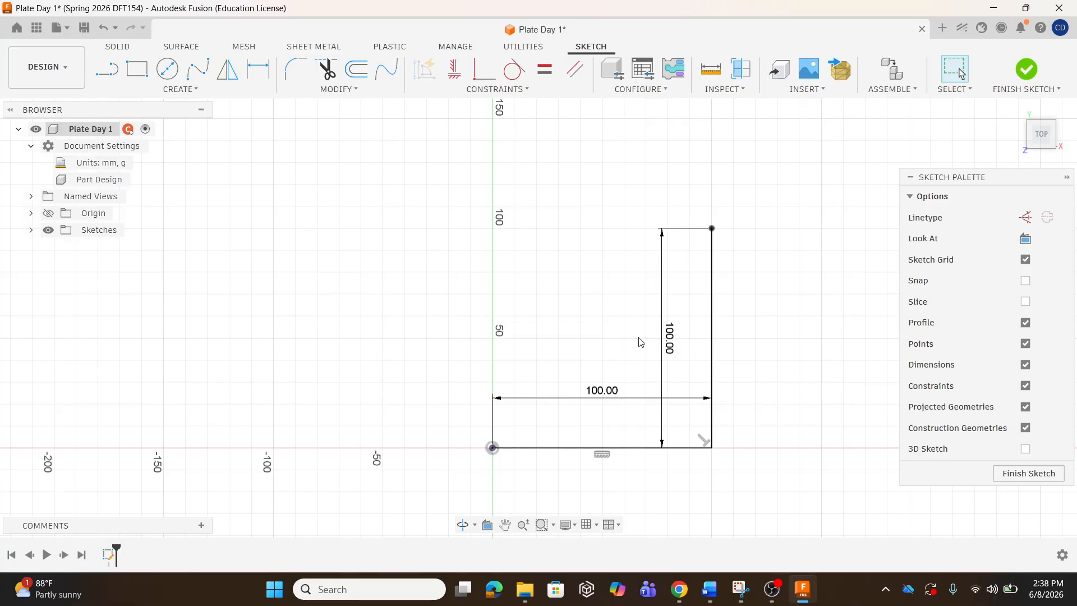
pyautogui.press('l')
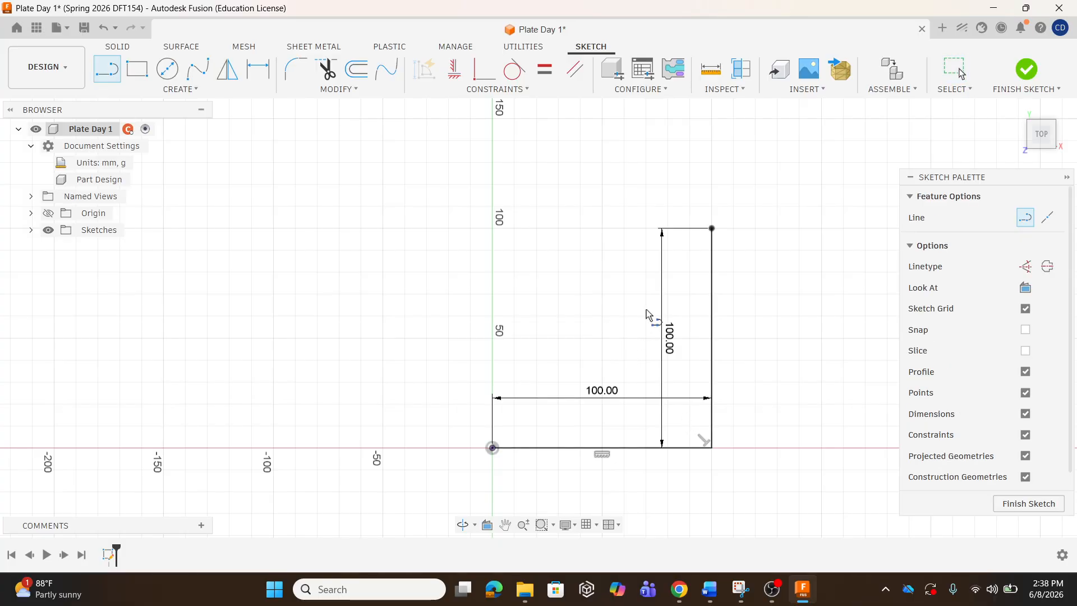
pyautogui.click(711, 228)
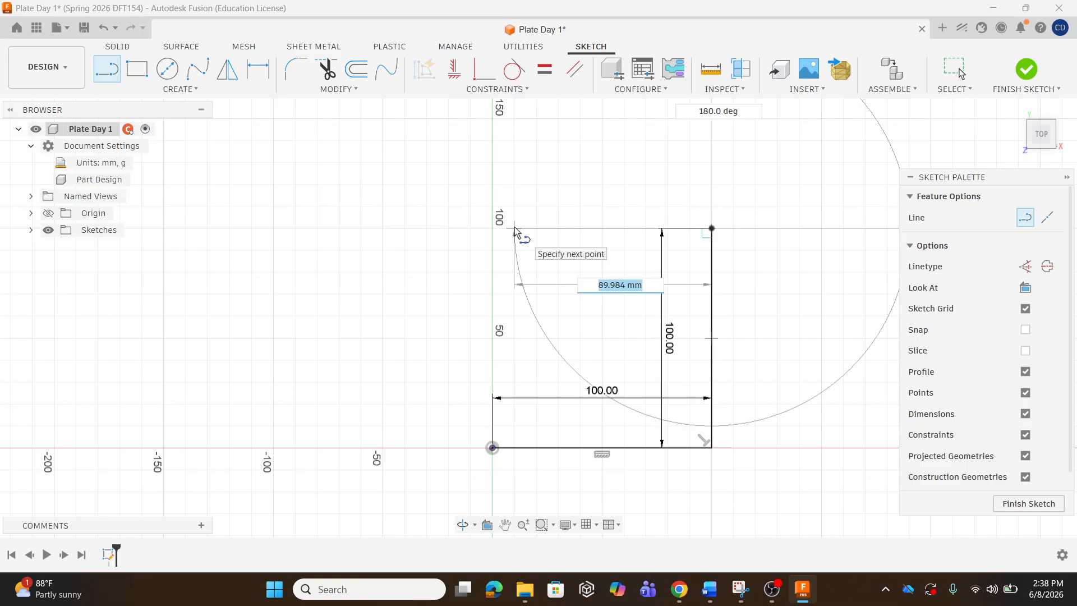
pyautogui.write('100')
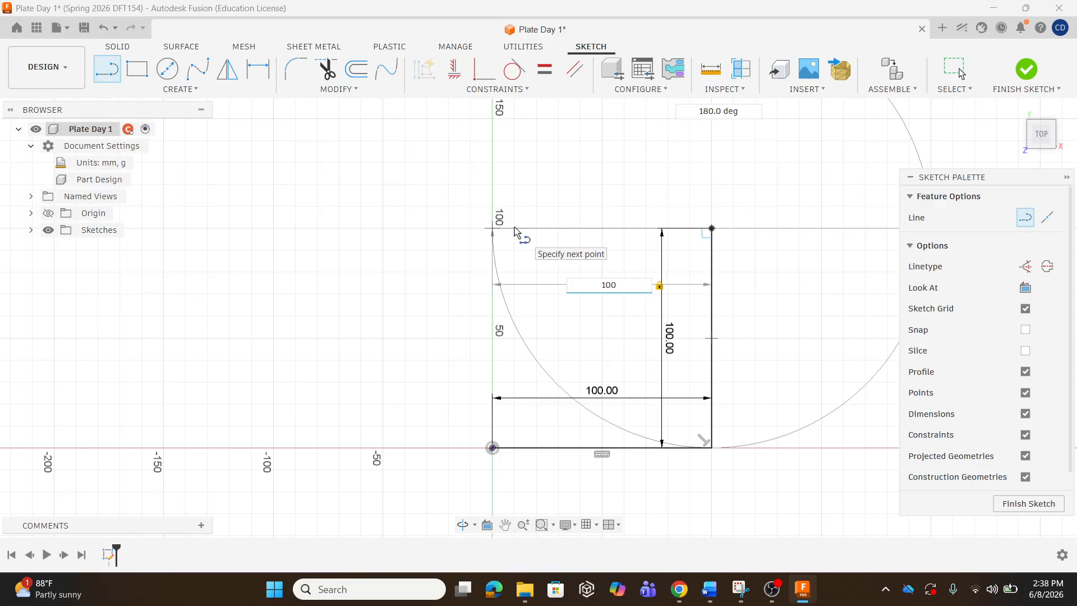
pyautogui.press('Return')
pyautogui.press('Escape')
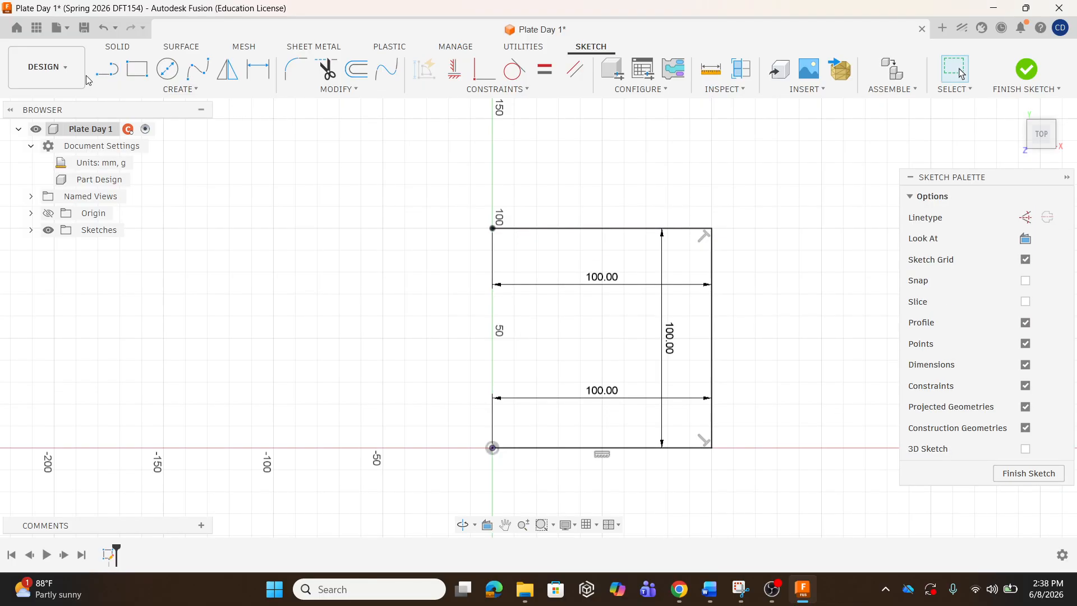
pyautogui.click(105, 70)
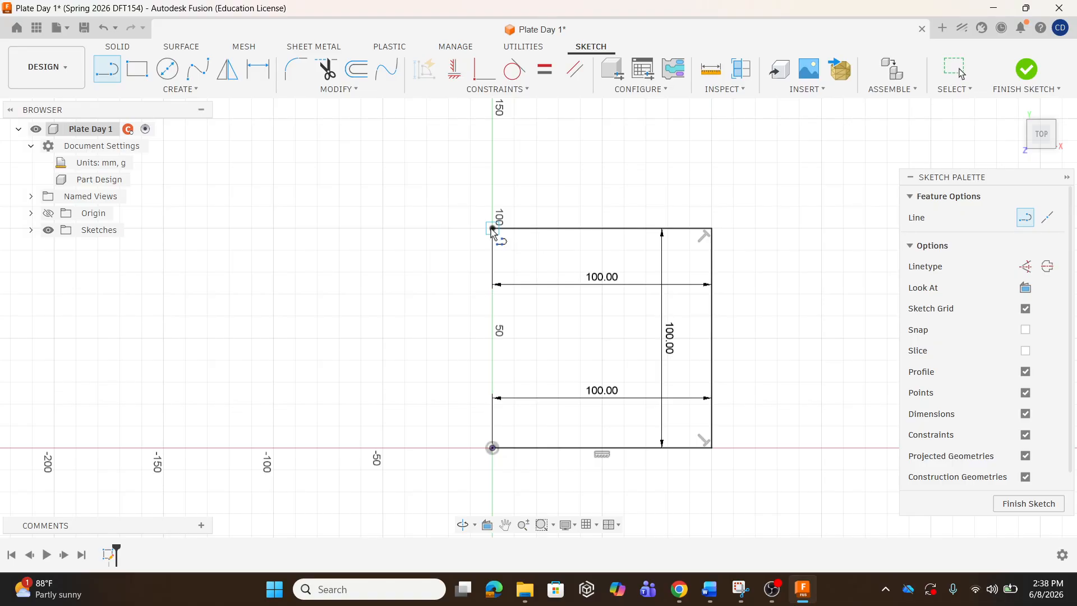
pyautogui.moveTo(492, 228); pyautogui.dragTo(493, 449)
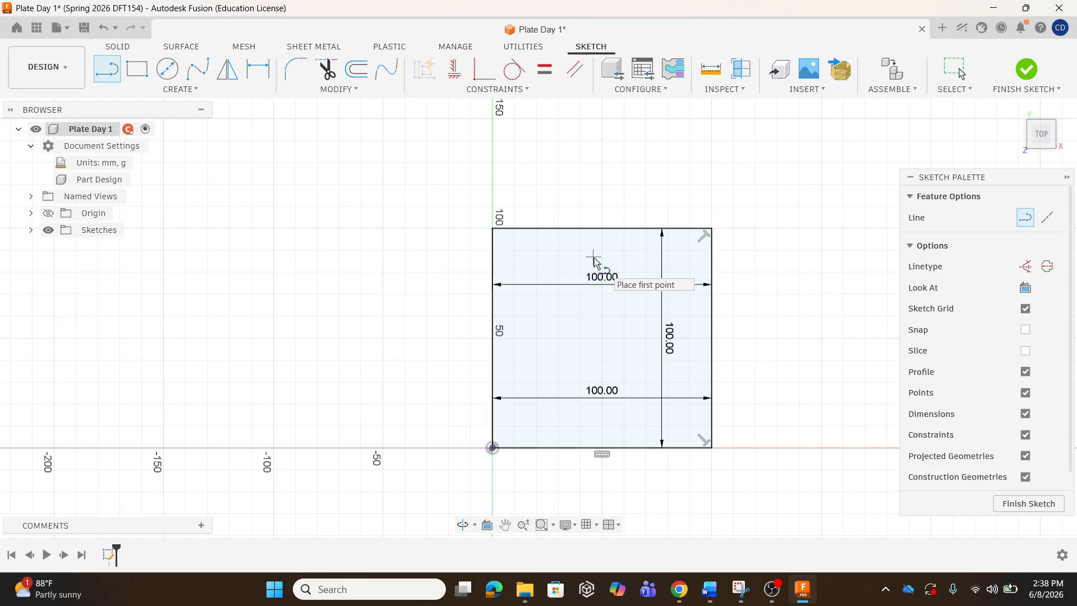
# Finish the square sketch, tilt the view, and select the 100 mm square profile.
pyautogui.click(1028, 69)
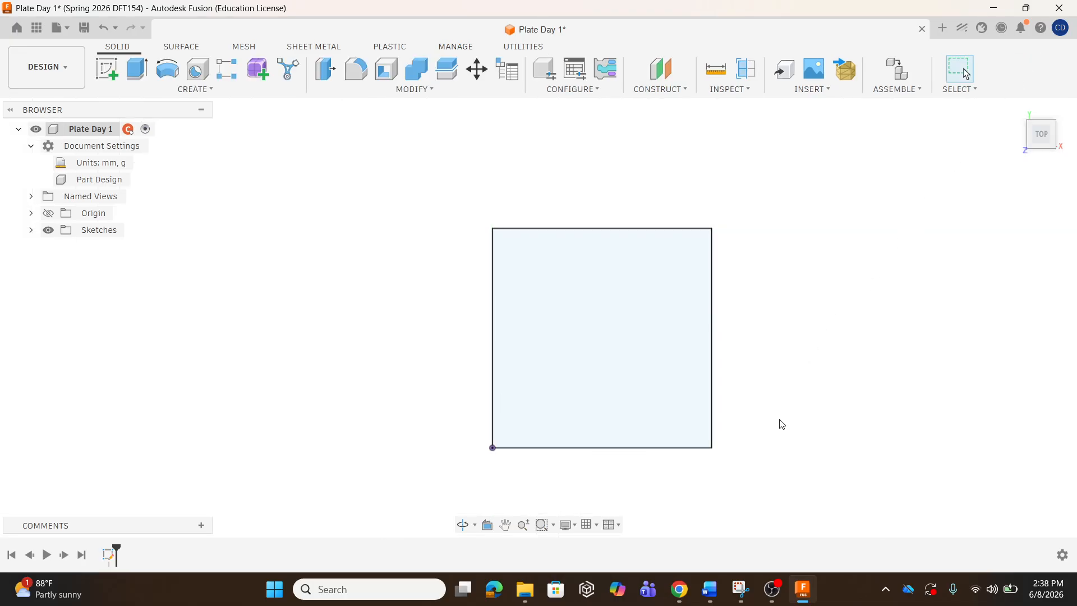
pyautogui.keyDown('shift'); pyautogui.moveTo(779, 425); pyautogui.dragTo(749, 358, button='middle'); pyautogui.keyUp('shift')
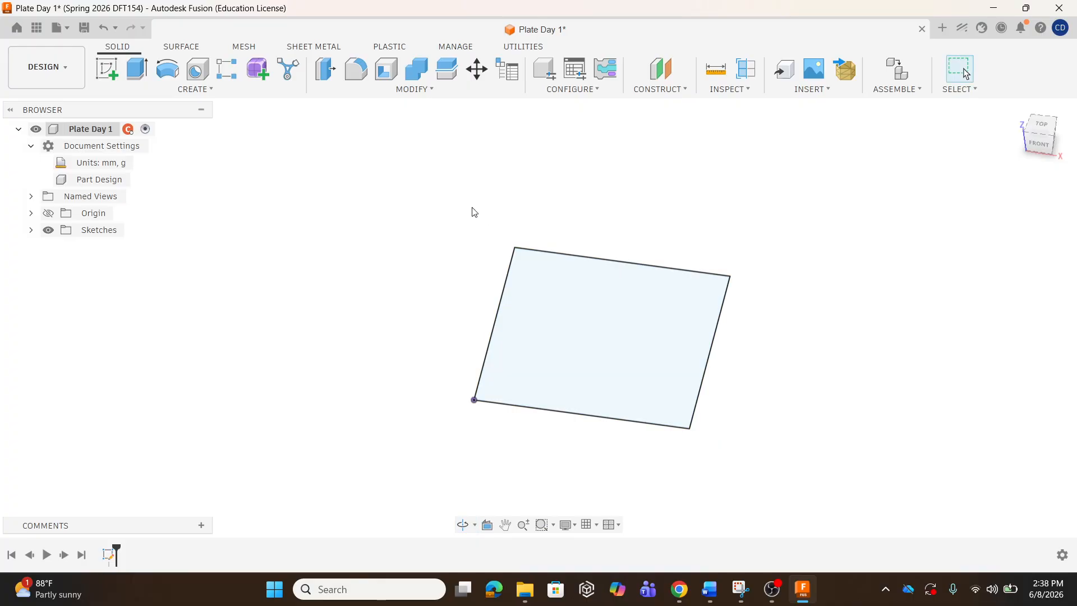
pyautogui.click(616, 344)
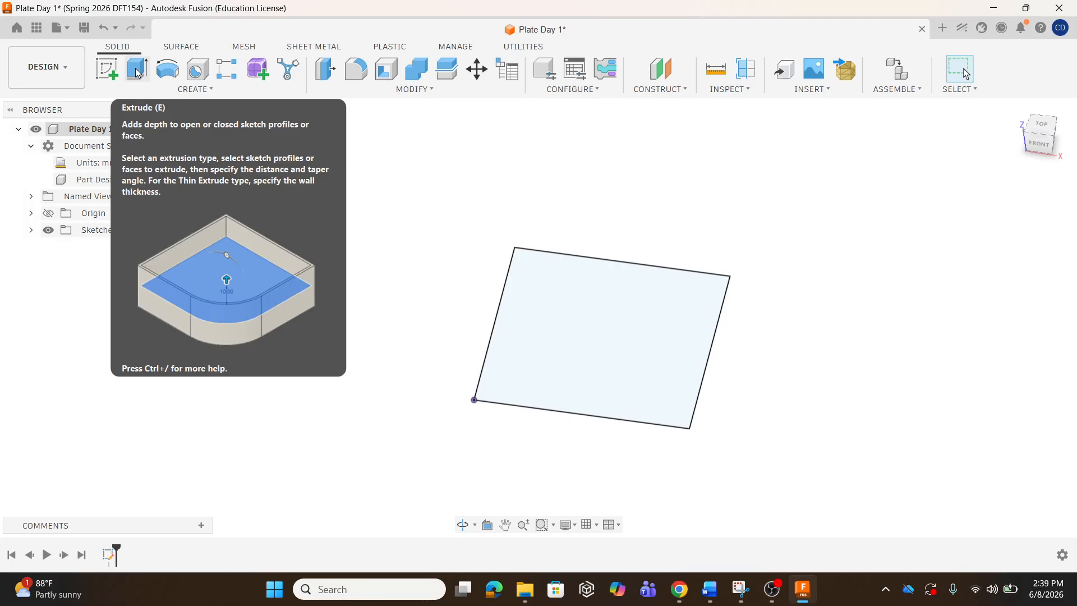
# Extrude the square profile upward 20 mm into a solid plate, then start another sketch.
pyautogui.click(137, 73)
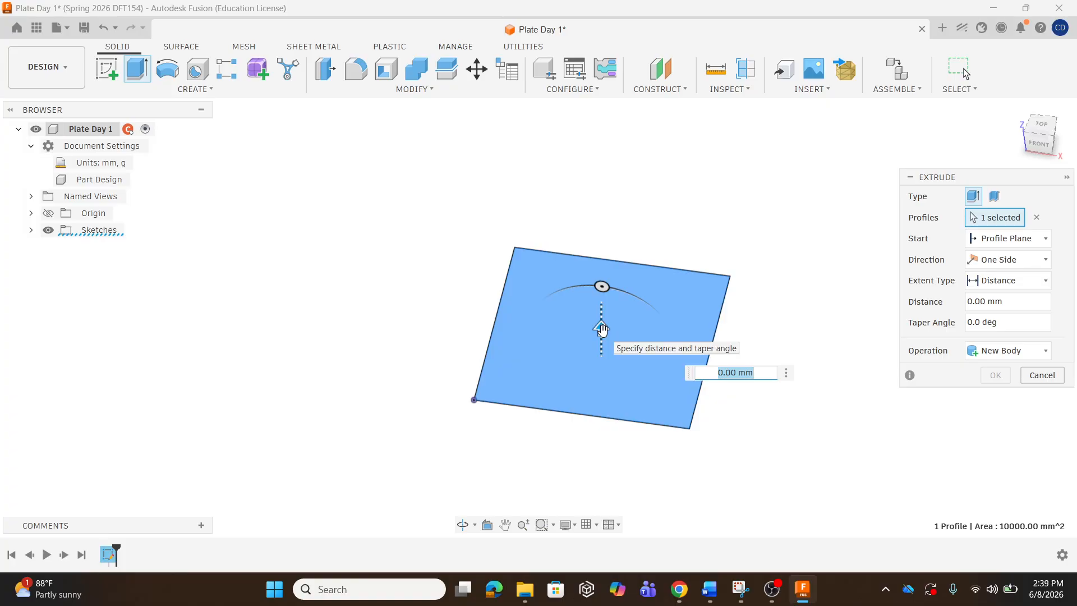
pyautogui.moveTo(602, 328); pyautogui.dragTo(603, 301)
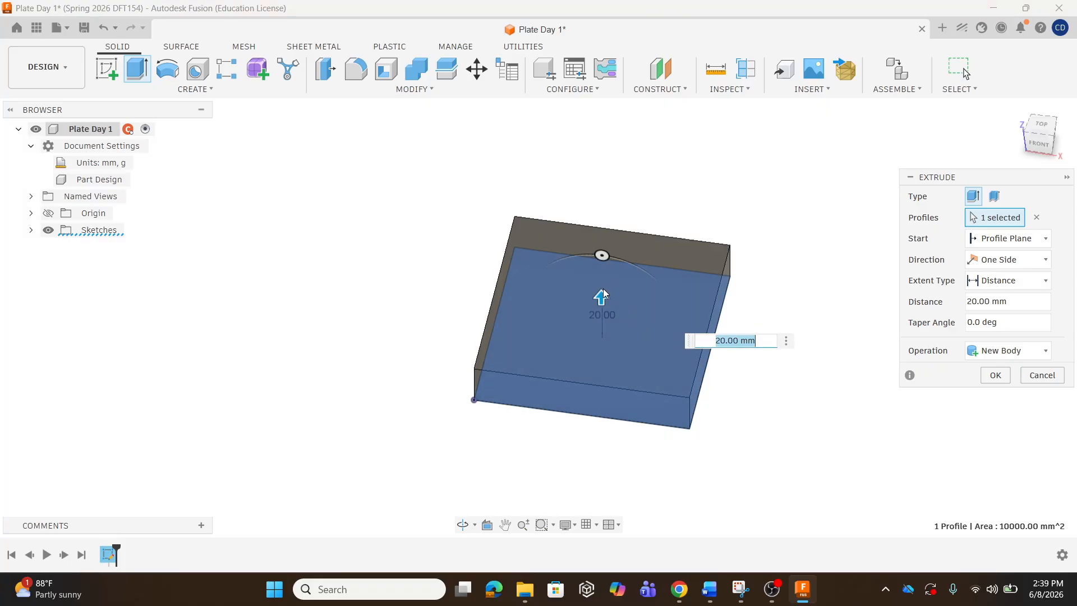
pyautogui.moveTo(603, 292); pyautogui.dragTo(615, 370)
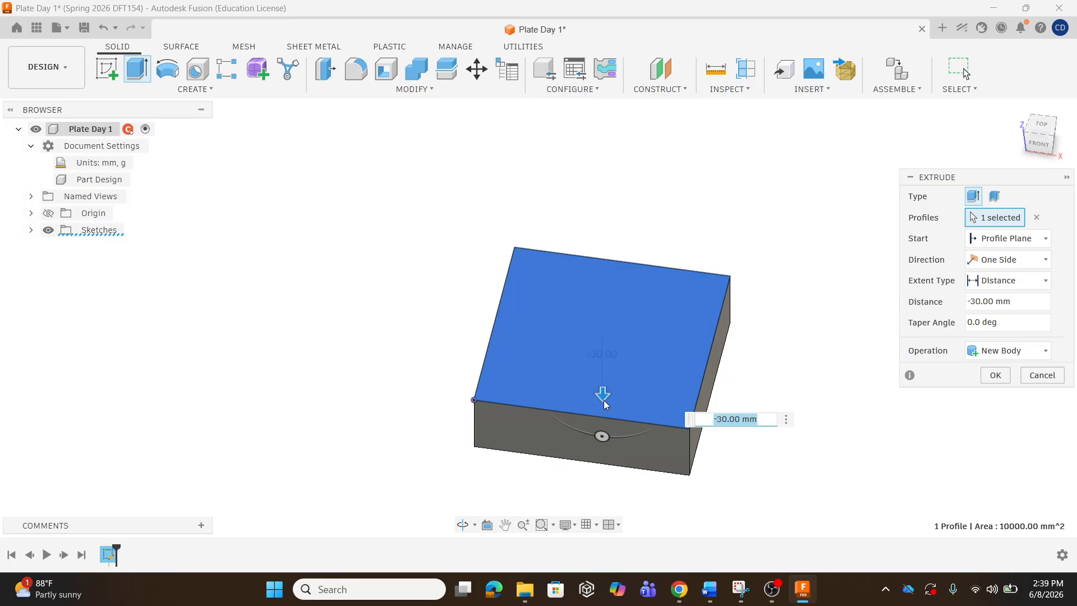
pyautogui.moveTo(603, 396); pyautogui.dragTo(621, 317)
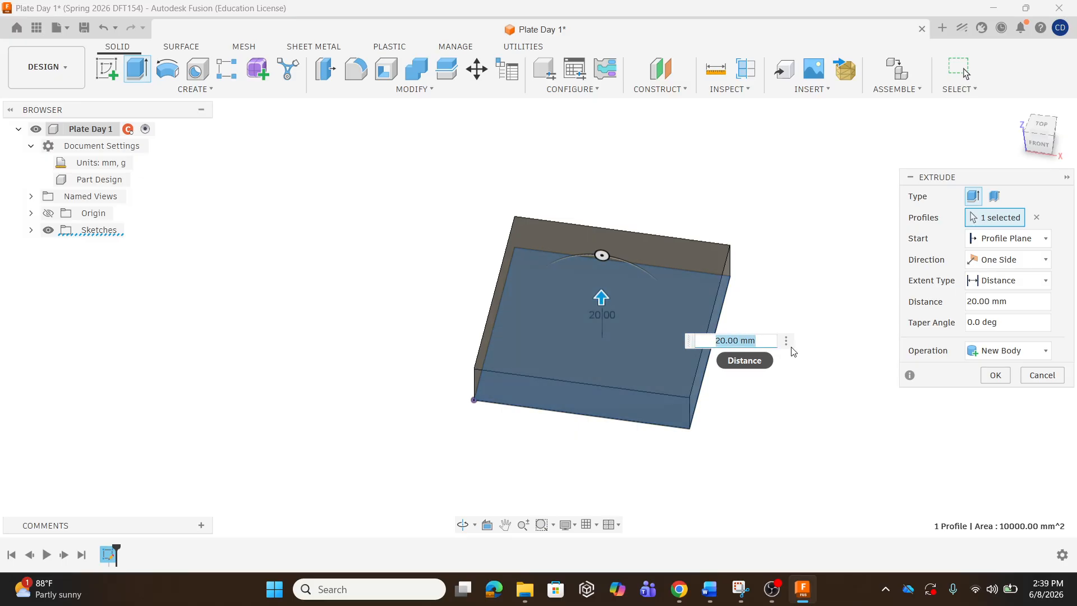
pyautogui.write('20')
pyautogui.press('Return')
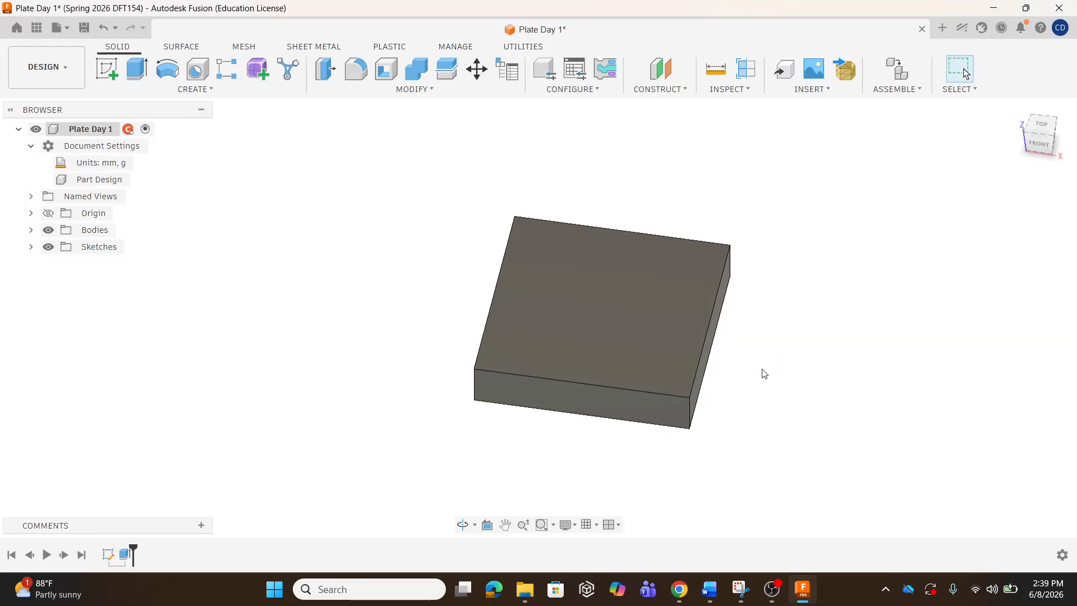
pyautogui.keyDown('shift'); pyautogui.moveTo(728, 344); pyautogui.dragTo(716, 345, button='middle'); pyautogui.keyUp('shift')
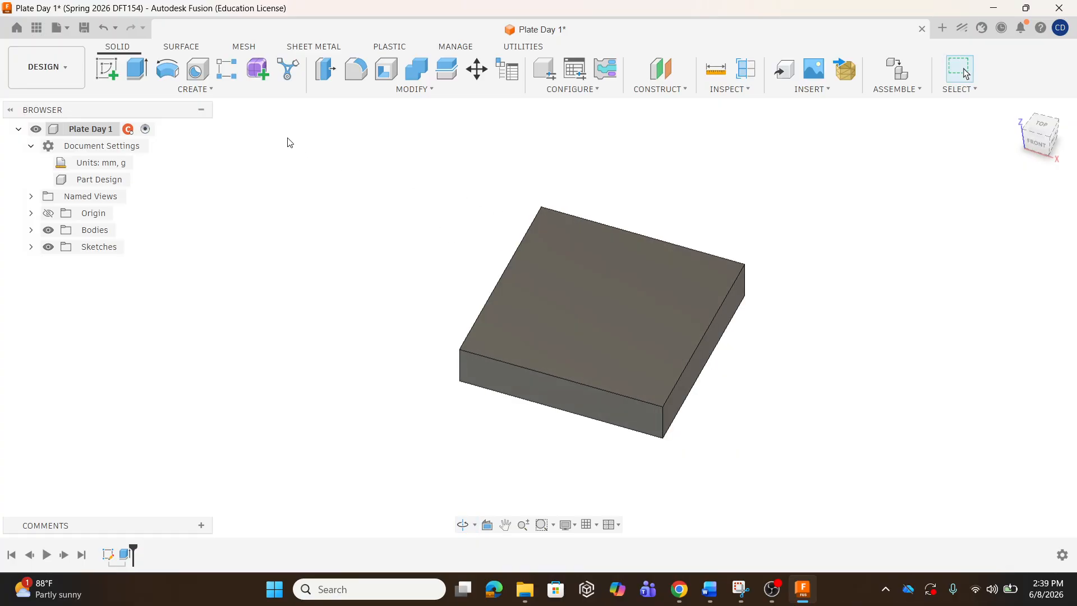
pyautogui.click(111, 69)
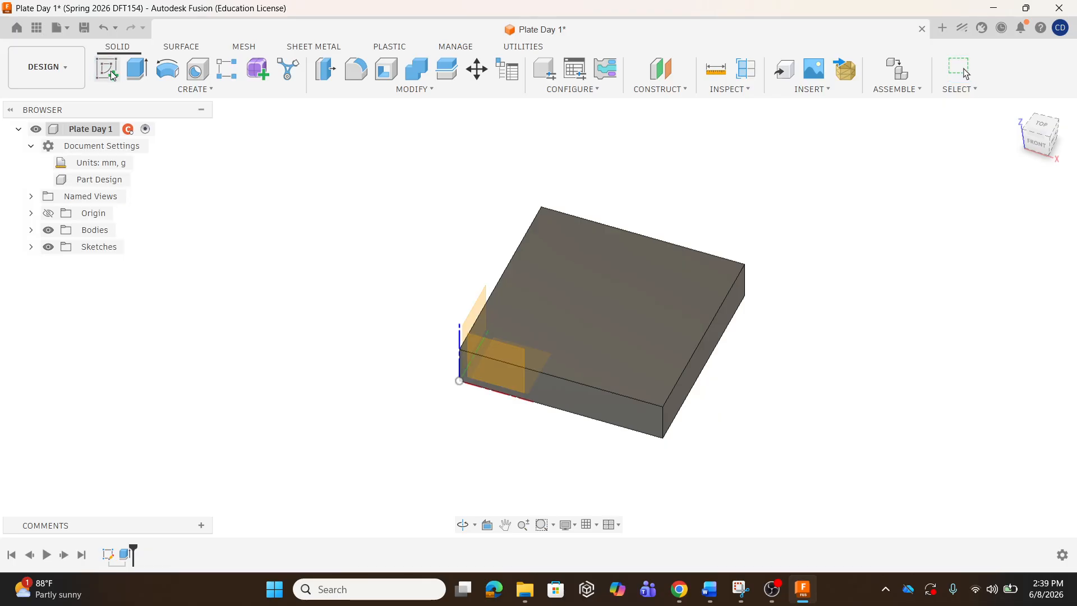
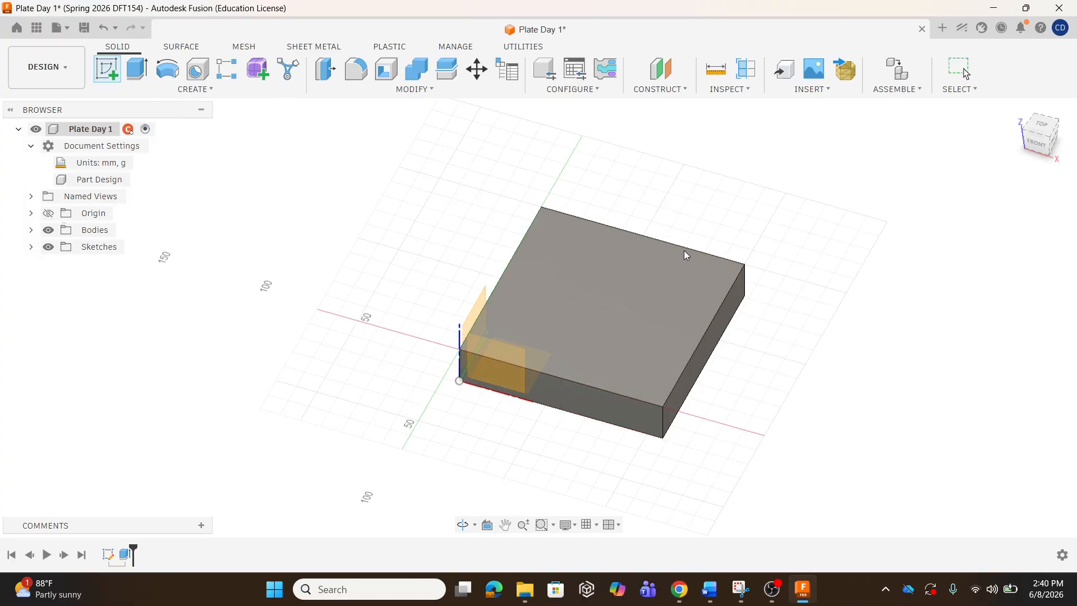
# Start a new sketch on the plate's top face and zoom in on the plate.
pyautogui.click(600, 292)
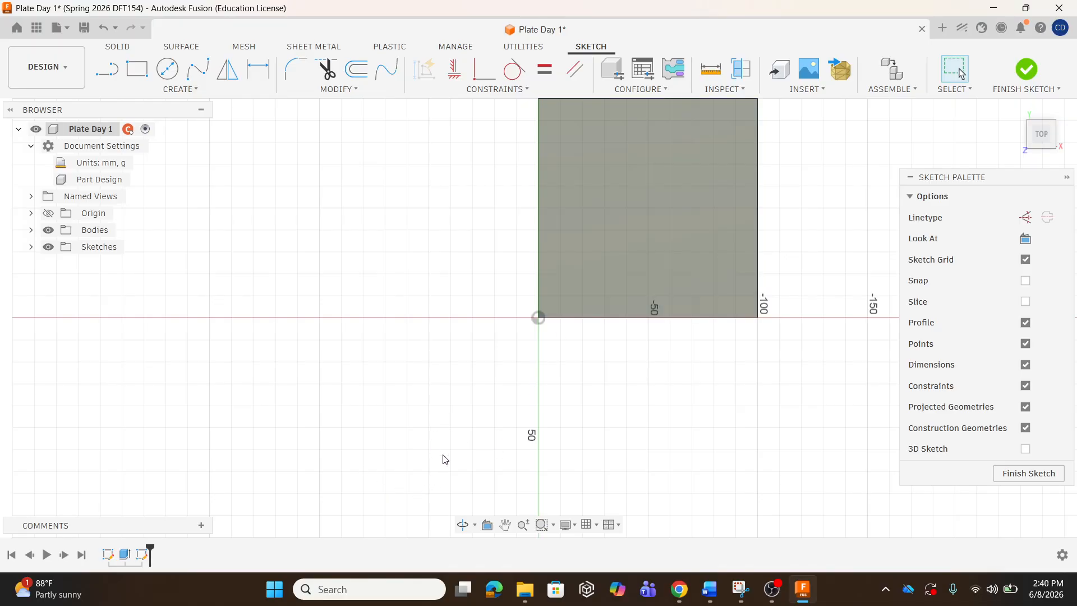
pyautogui.scroll(-2, 461, 442)
pyautogui.scroll(2, 676, 148)
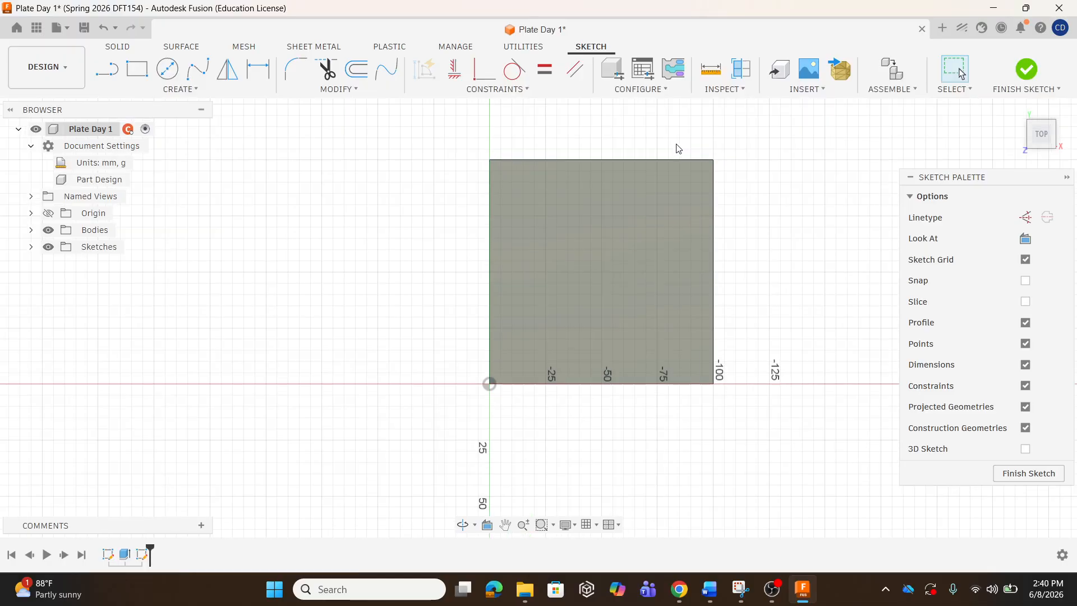
pyautogui.scroll(2, 677, 148)
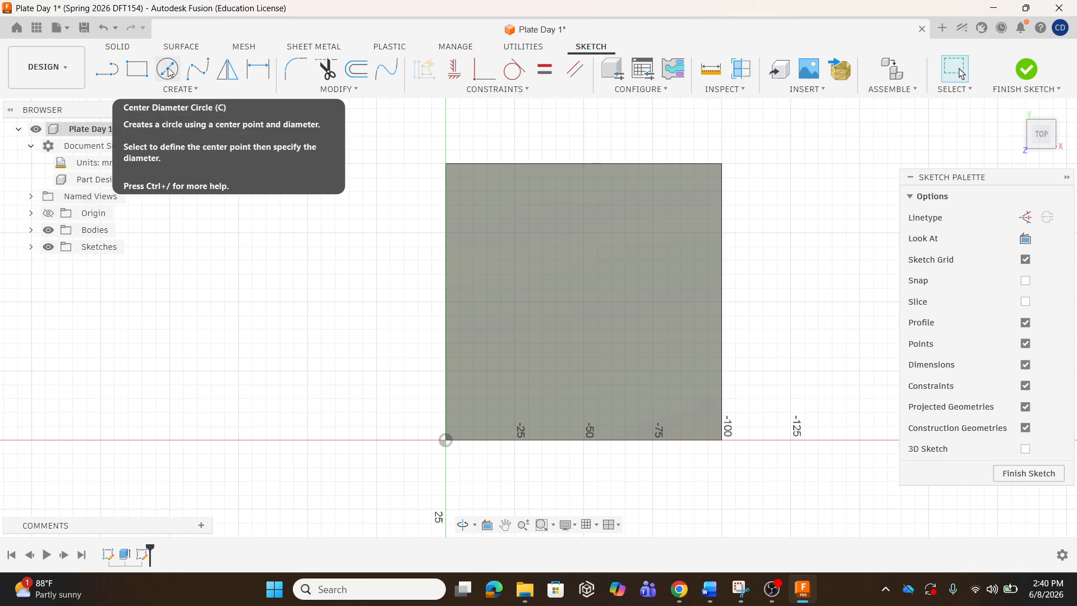
# Draw a center-diameter circle about 40 mm across near the middle of the square.
pyautogui.click(182, 91)
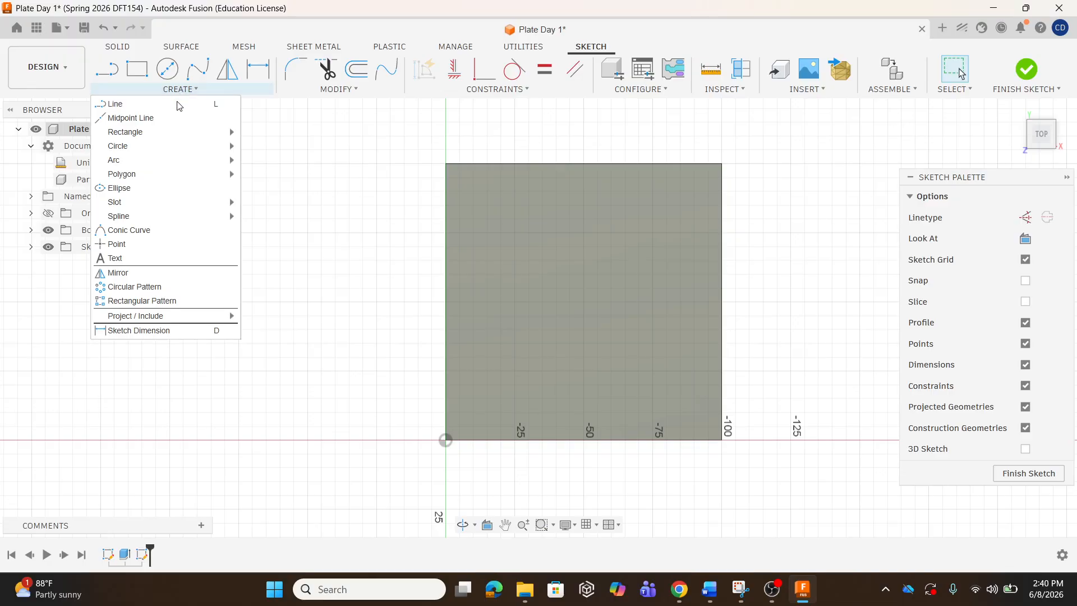
pyautogui.moveTo(172, 147)
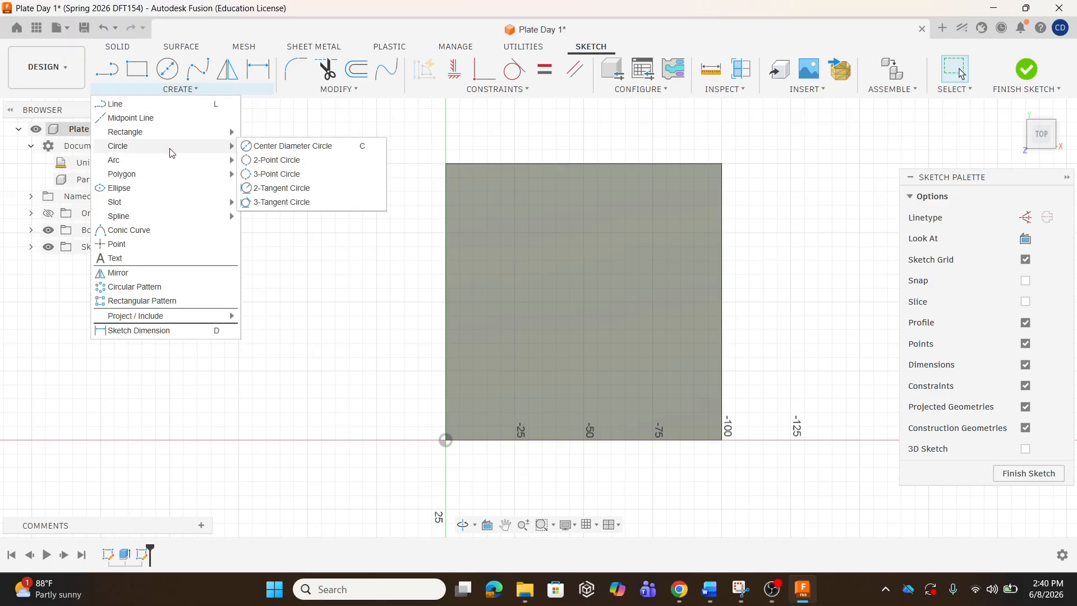
pyautogui.click(263, 146)
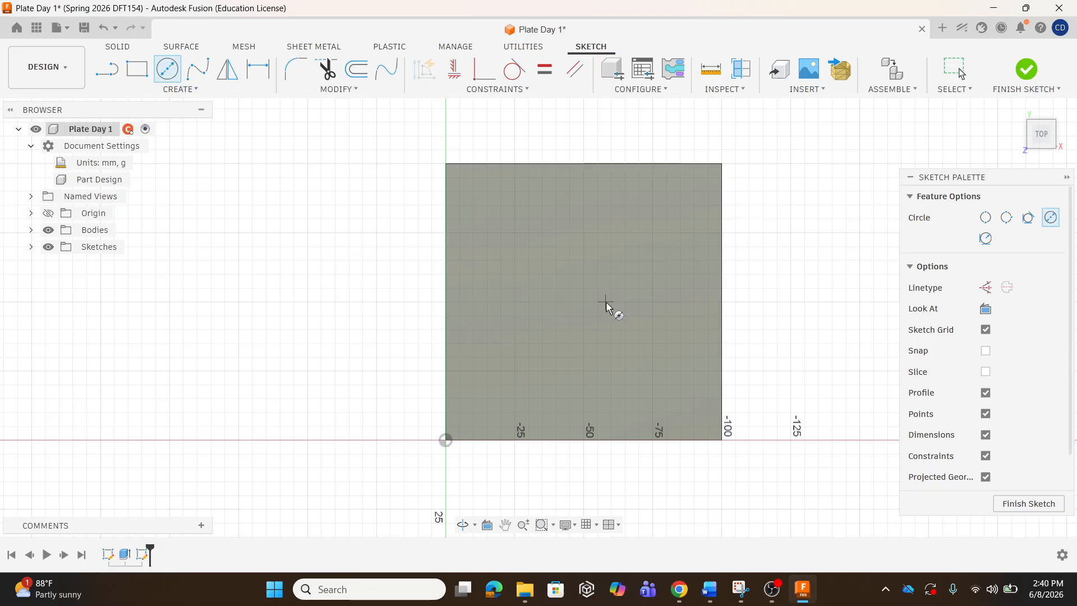
pyautogui.click(587, 283)
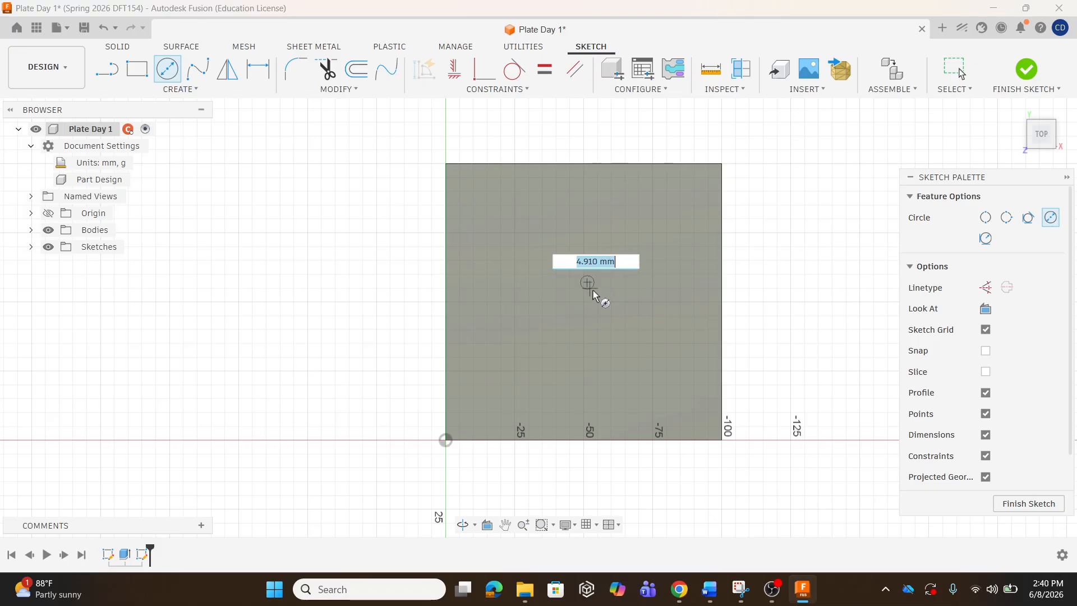
pyautogui.click(629, 323)
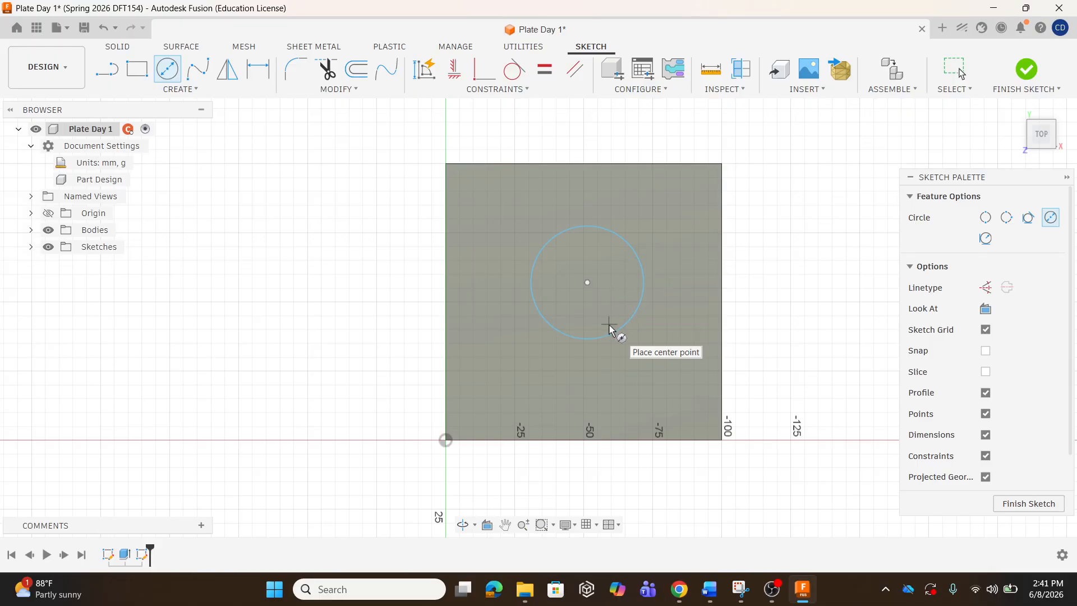
pyautogui.press('Escape')
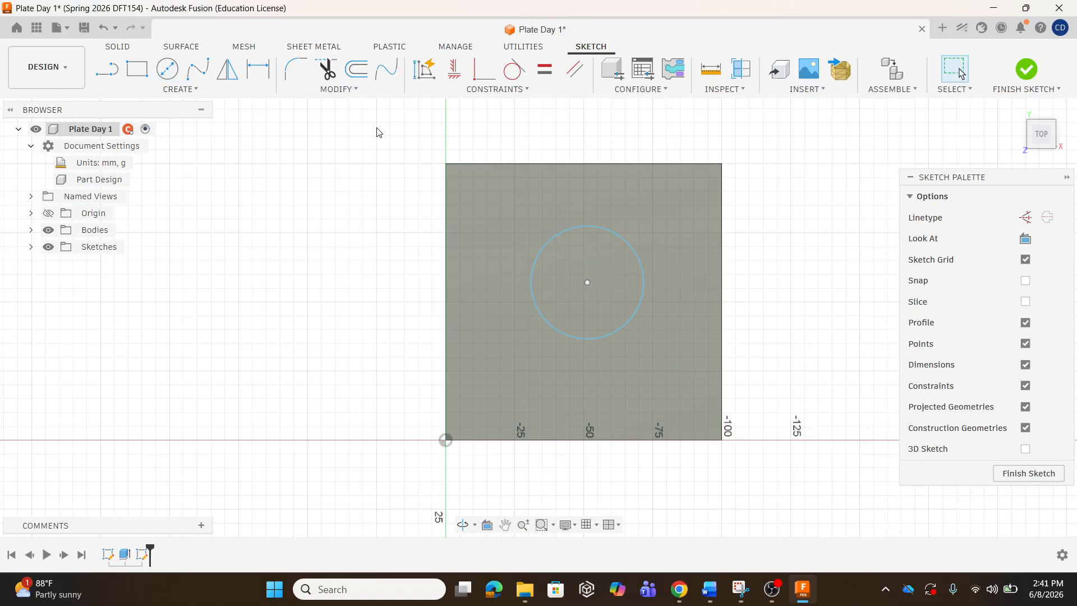
# Reposition the circle, add a diameter dimension at its measured value, then undo it.
pyautogui.moveTo(542, 319)
pyautogui.mouseDown()
pyautogui.moveTo(510, 378)
pyautogui.moveTo(580, 298)
pyautogui.moveTo(572, 264)
pyautogui.moveTo(587, 303)
pyautogui.mouseUp()
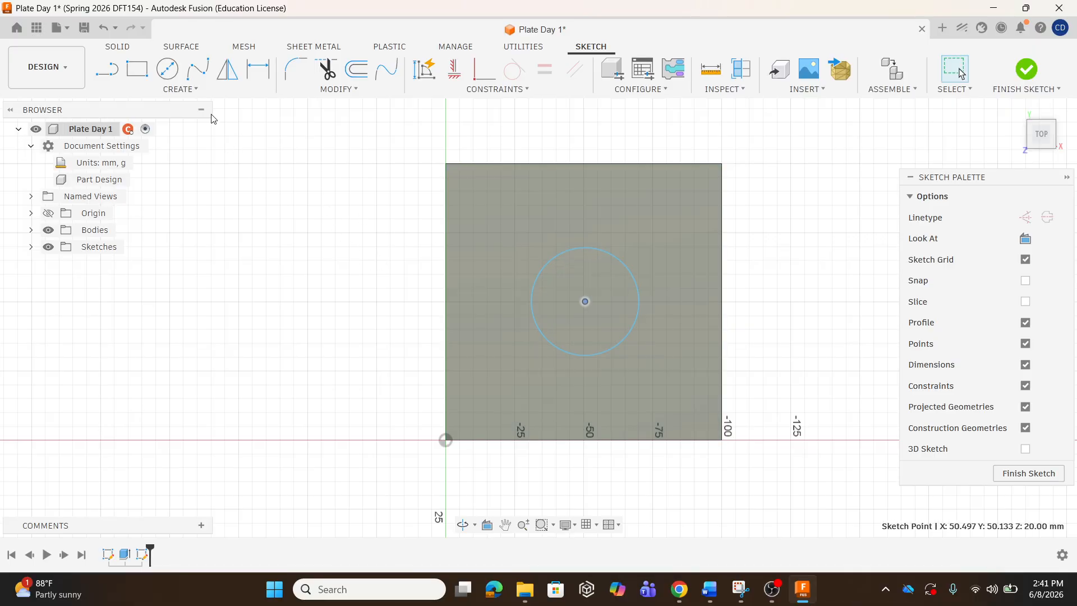
pyautogui.click(190, 91)
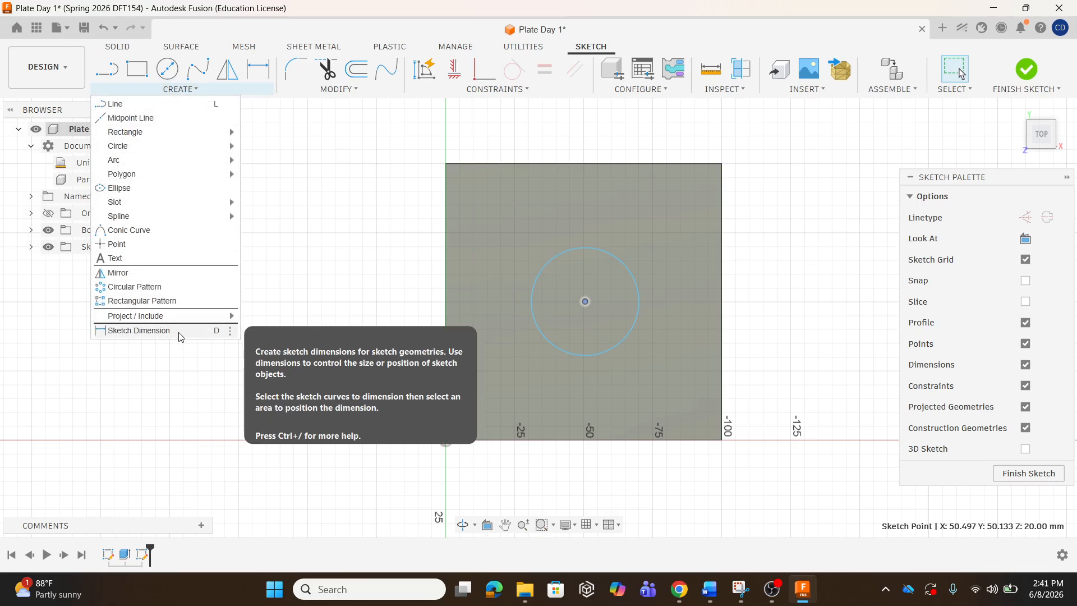
pyautogui.click(247, 108)
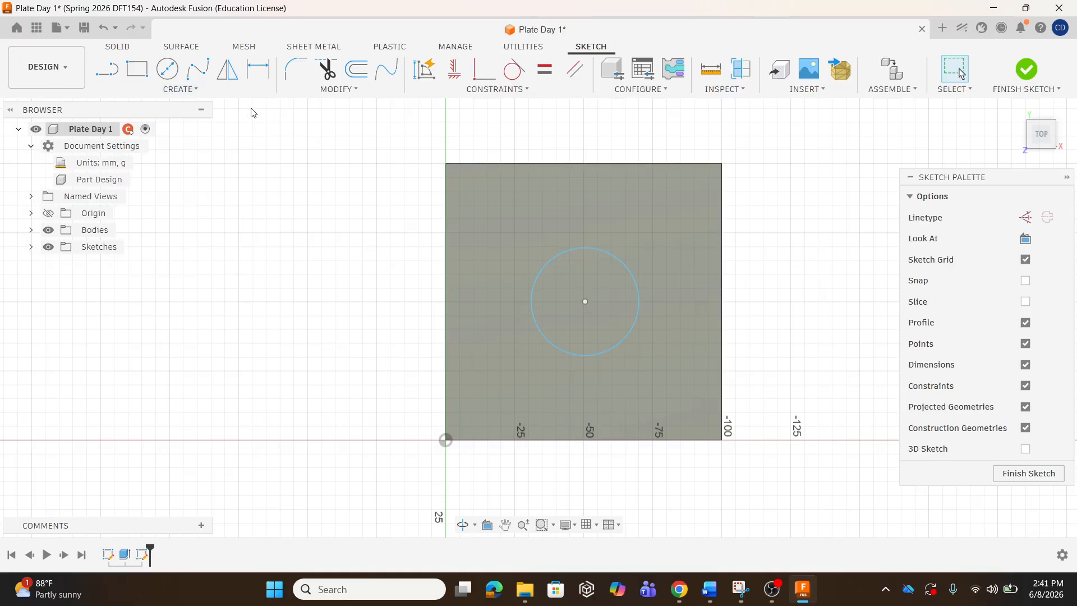
pyautogui.click(195, 91)
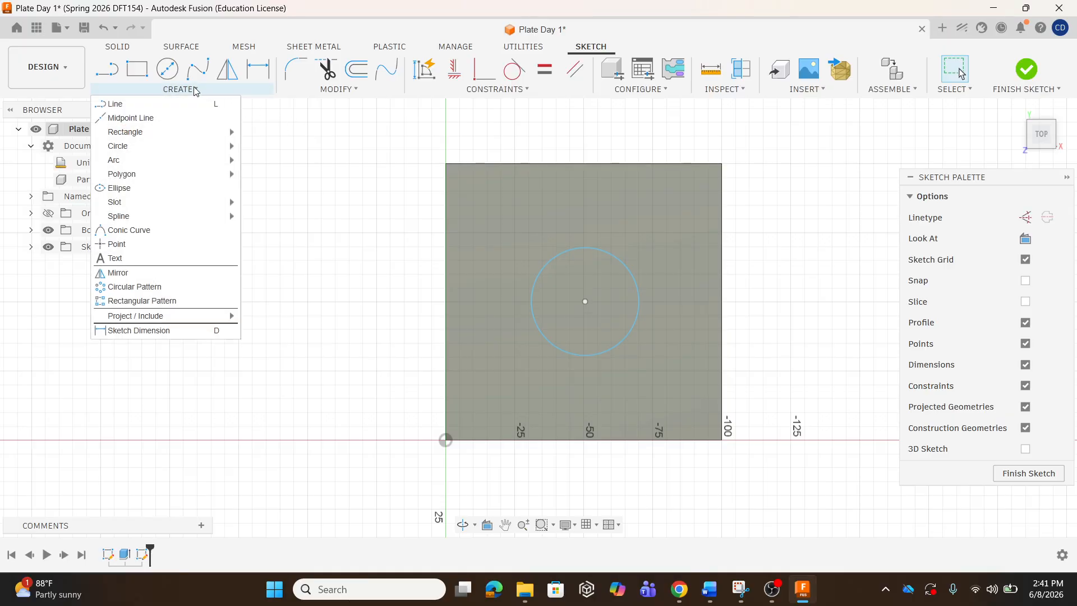
pyautogui.click(216, 334)
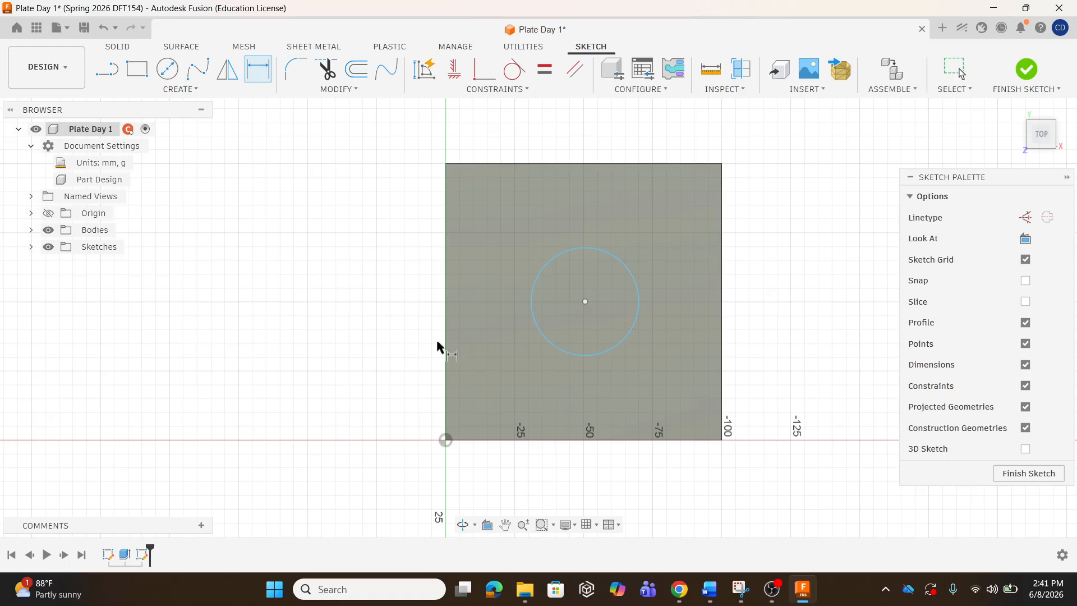
pyautogui.click(611, 253)
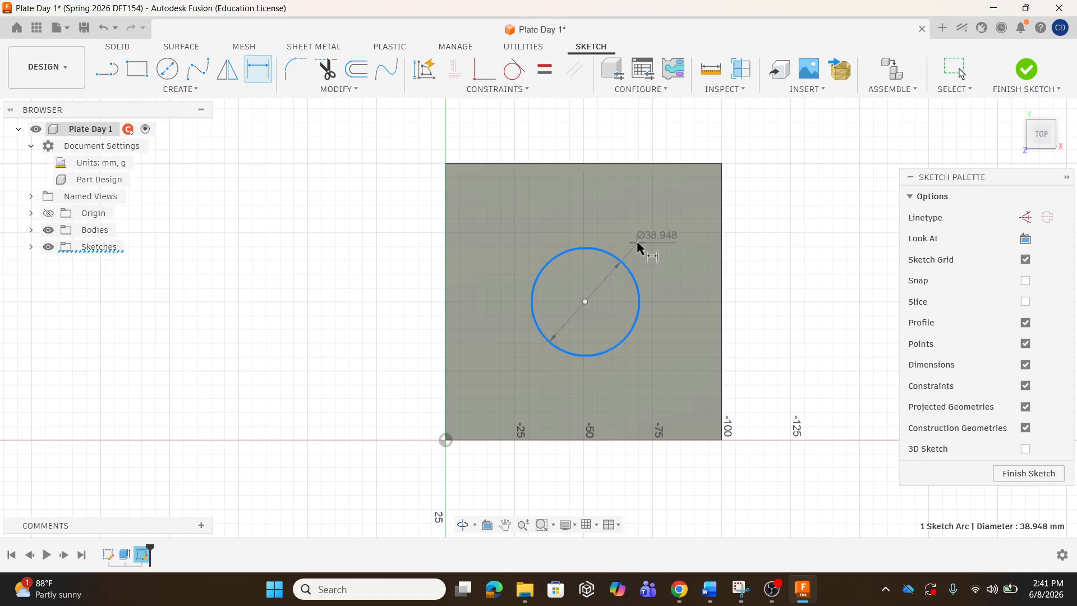
pyautogui.click(648, 230)
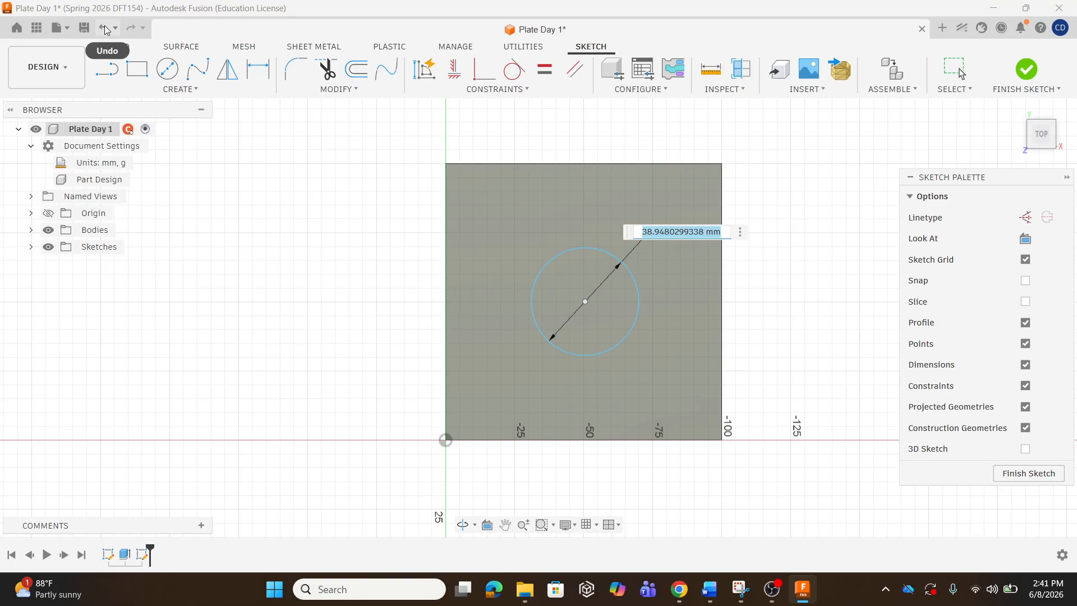
pyautogui.press('Return')
pyautogui.press('Escape')
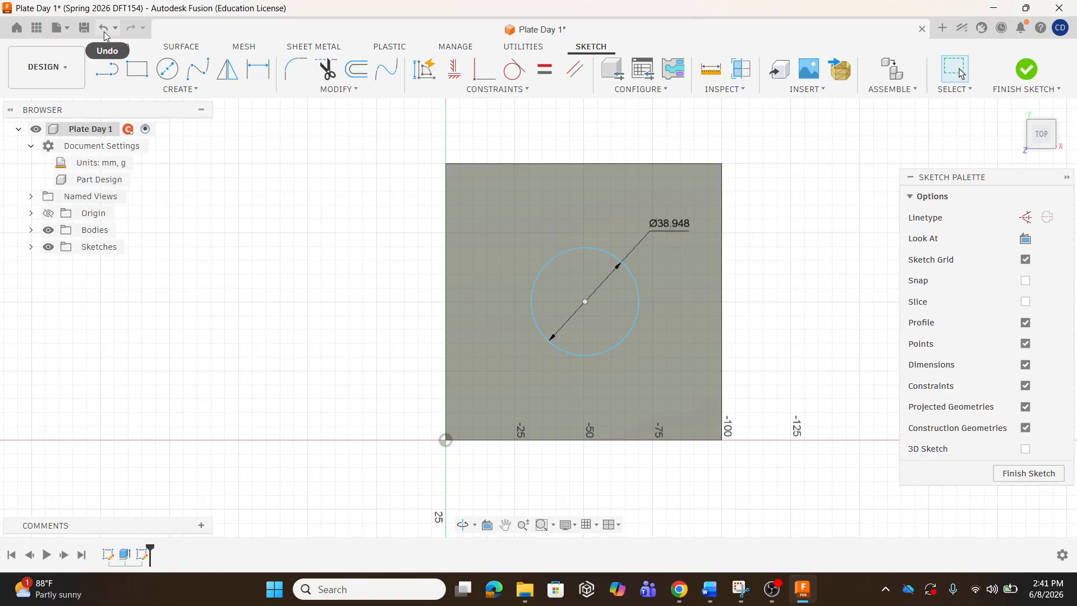
pyautogui.click(105, 31)
# Dimension the circle's diameter at exactly 40 mm.
pyautogui.click(191, 90)
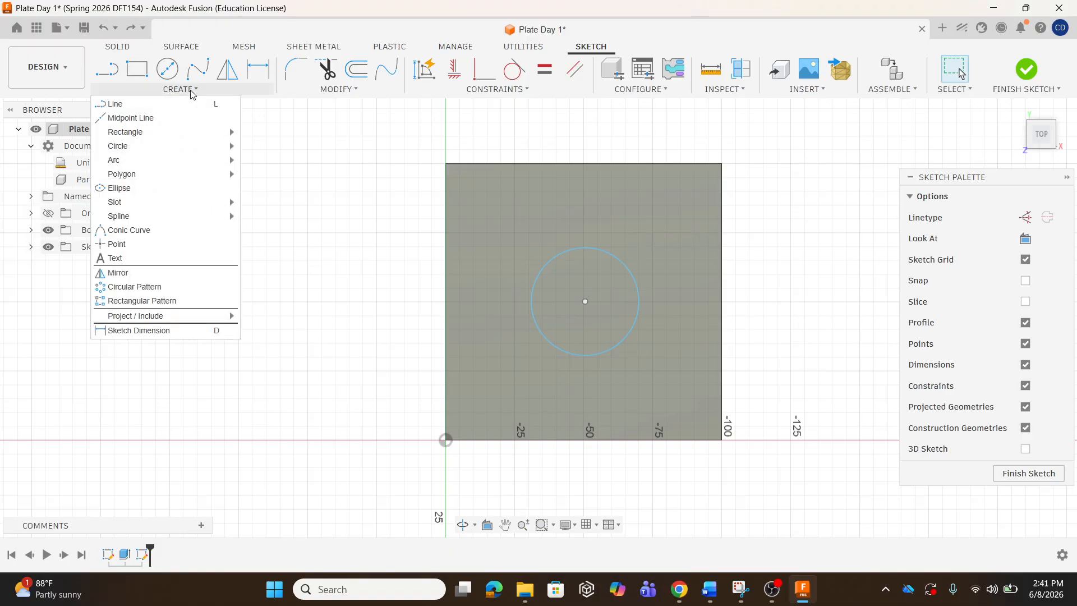
pyautogui.click(180, 332)
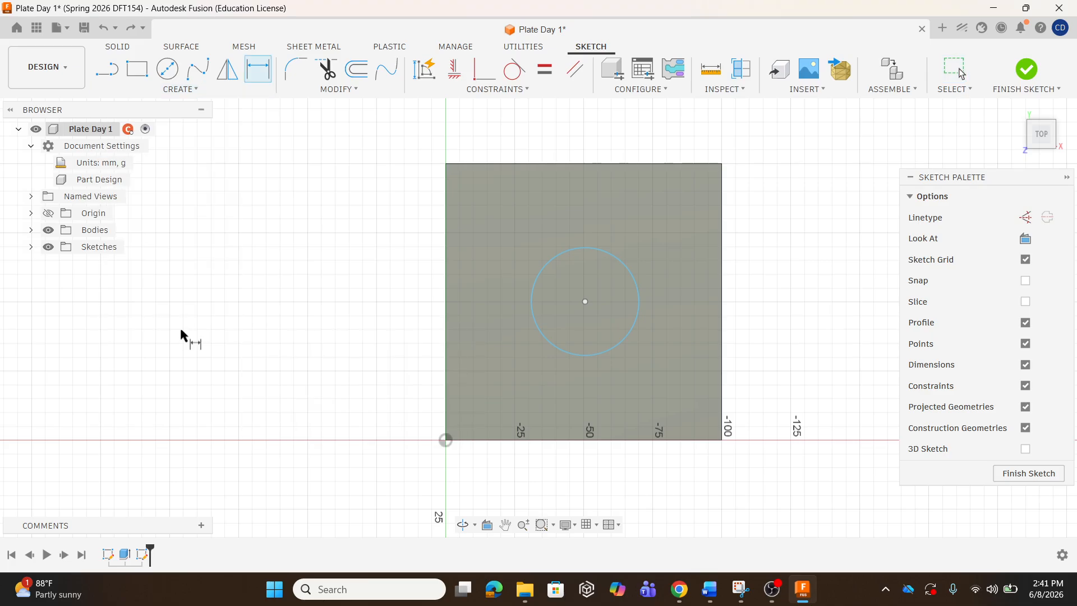
pyautogui.click(592, 253)
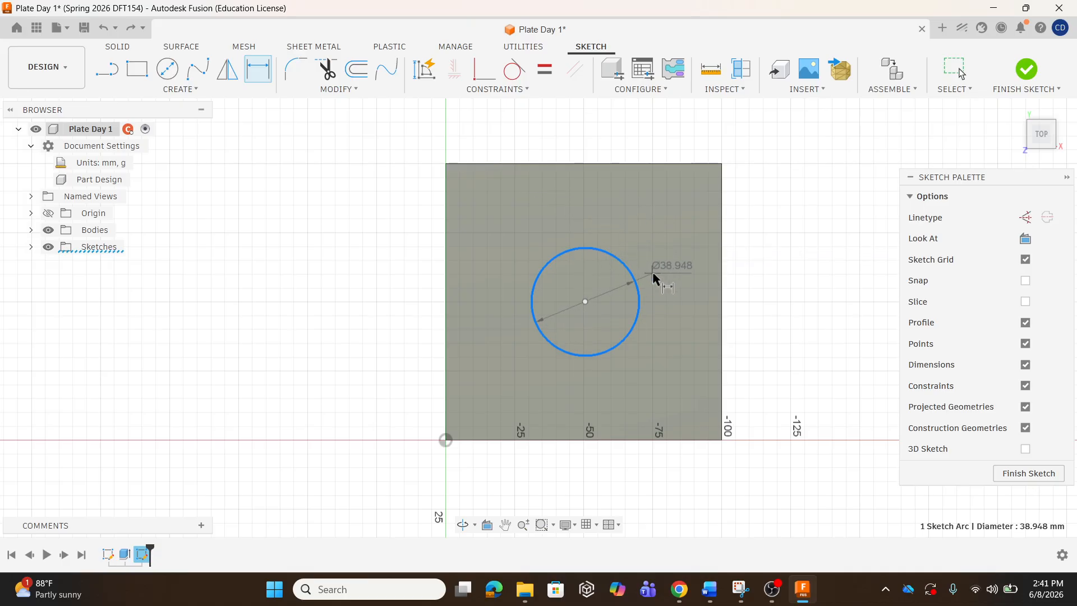
pyautogui.click(654, 243)
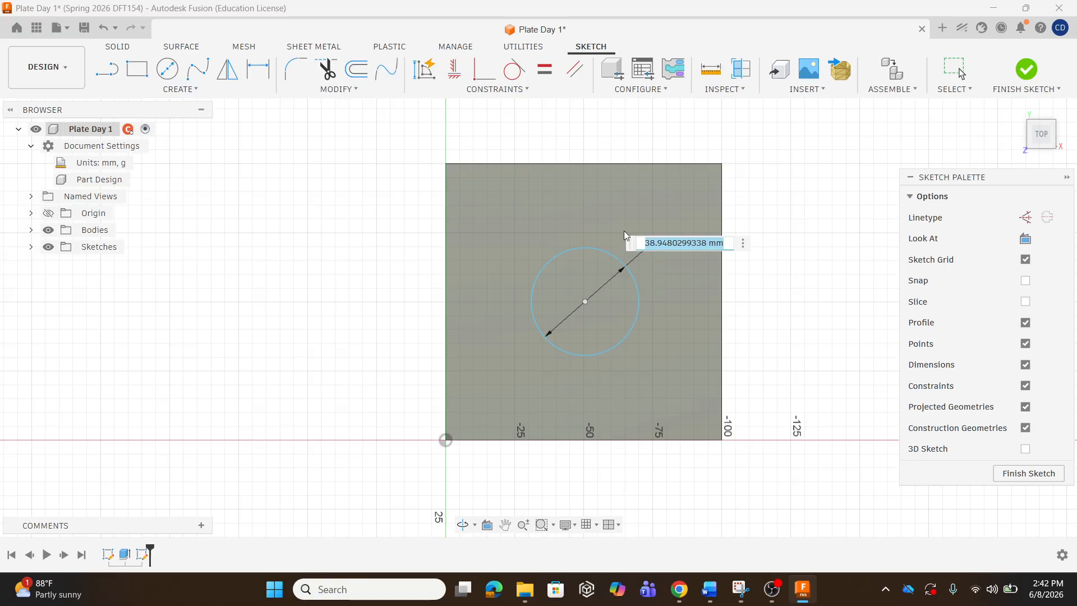
pyautogui.write('40')
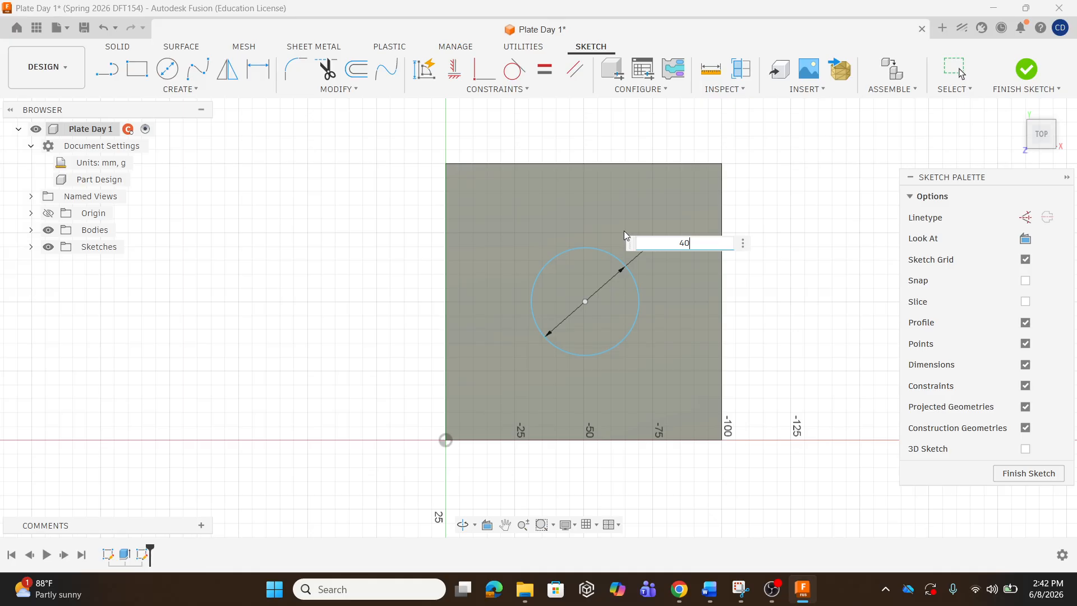
pyautogui.press('Return')
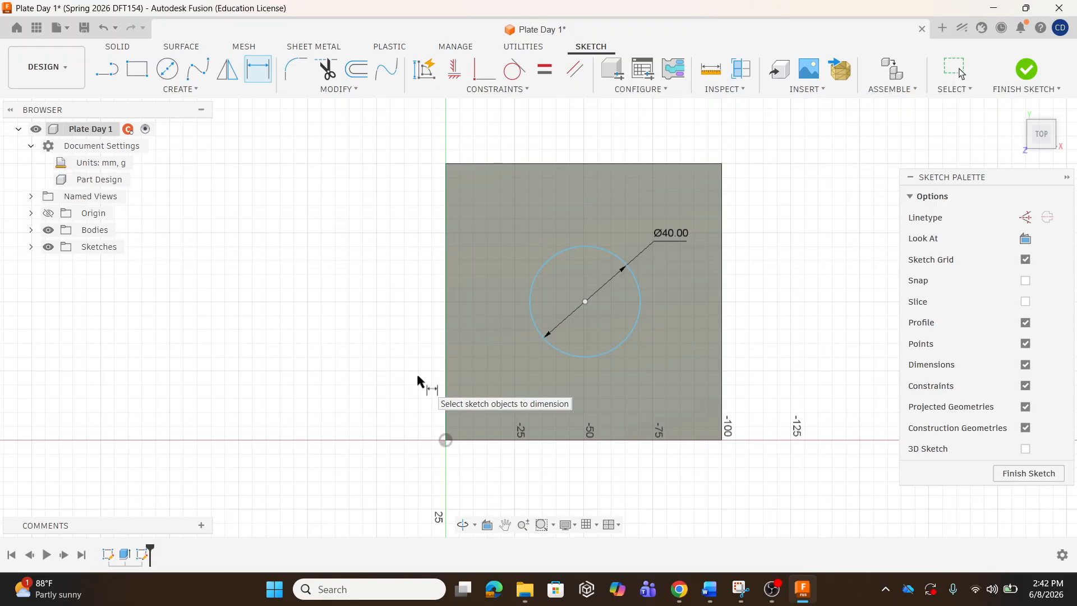
# Add driven 100 mm reference dimensions for the square's width below and height left.
pyautogui.click(446, 440)
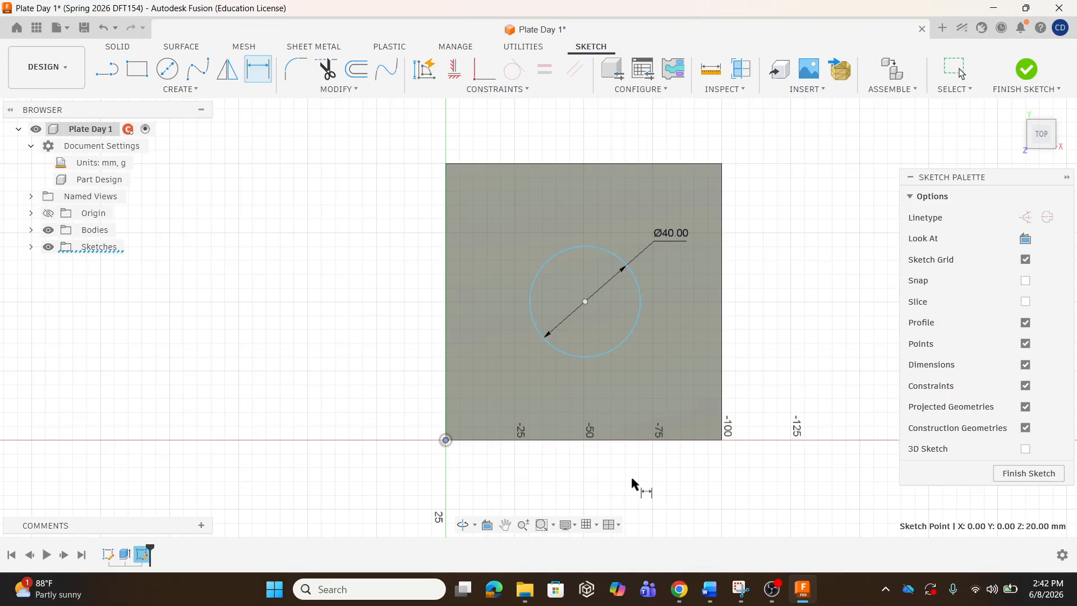
pyautogui.click(722, 440)
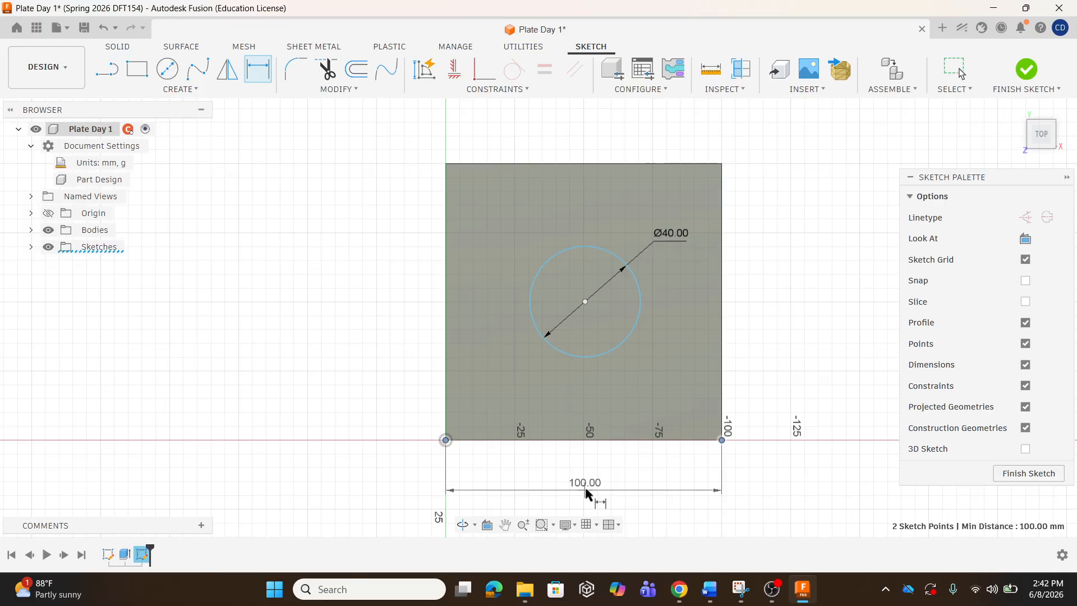
pyautogui.click(584, 491)
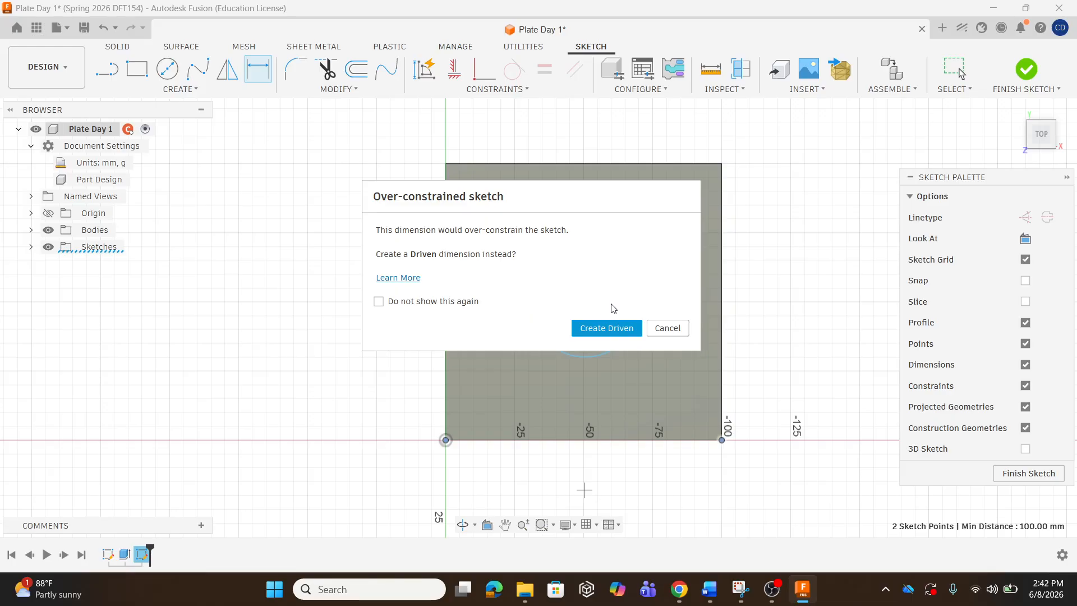
pyautogui.click(610, 332)
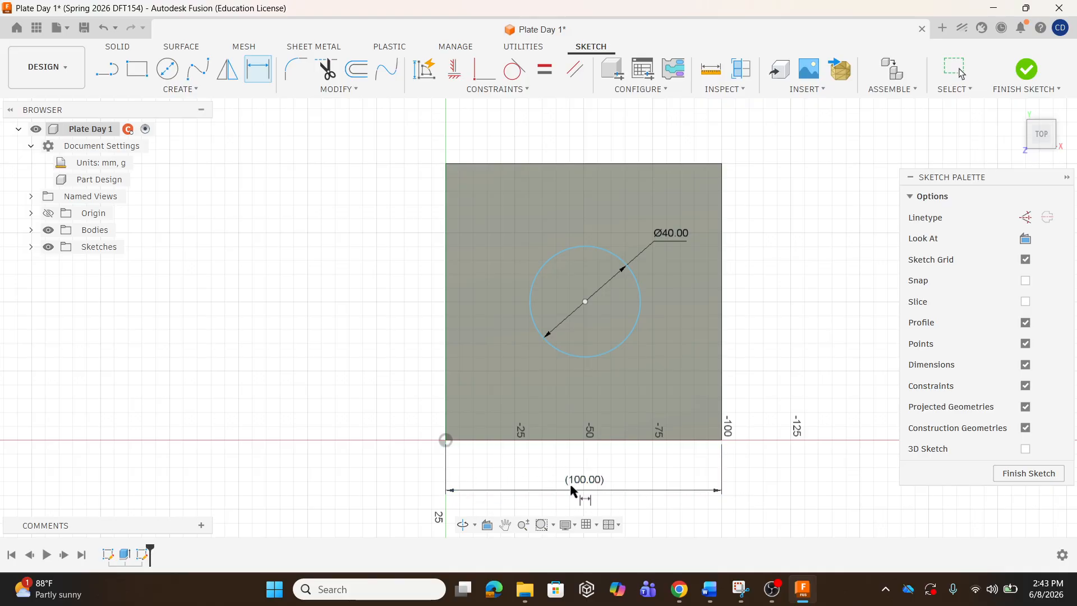
pyautogui.click(446, 441)
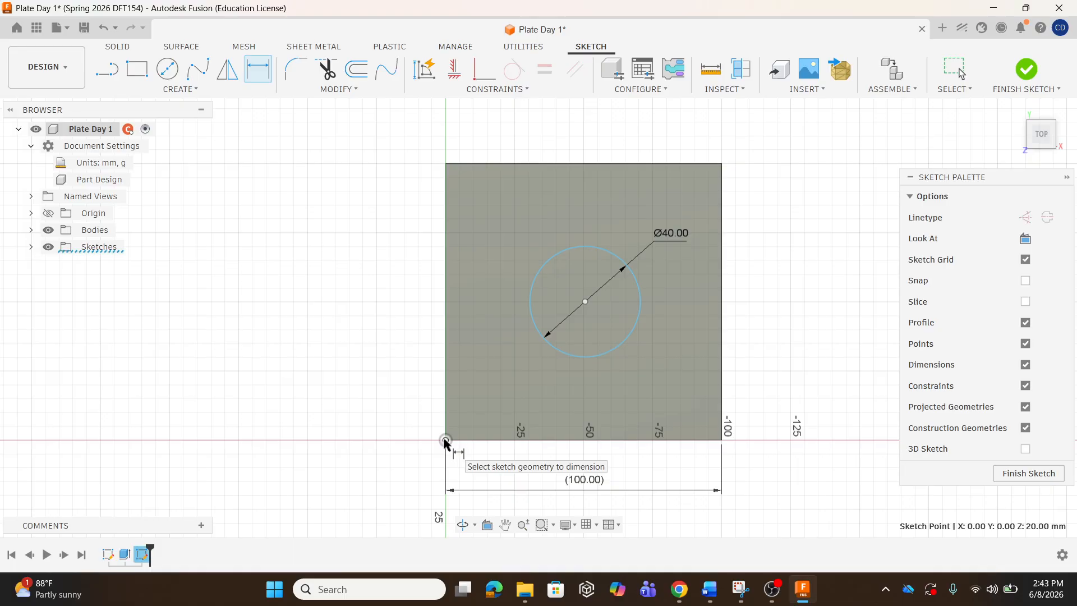
pyautogui.click(446, 164)
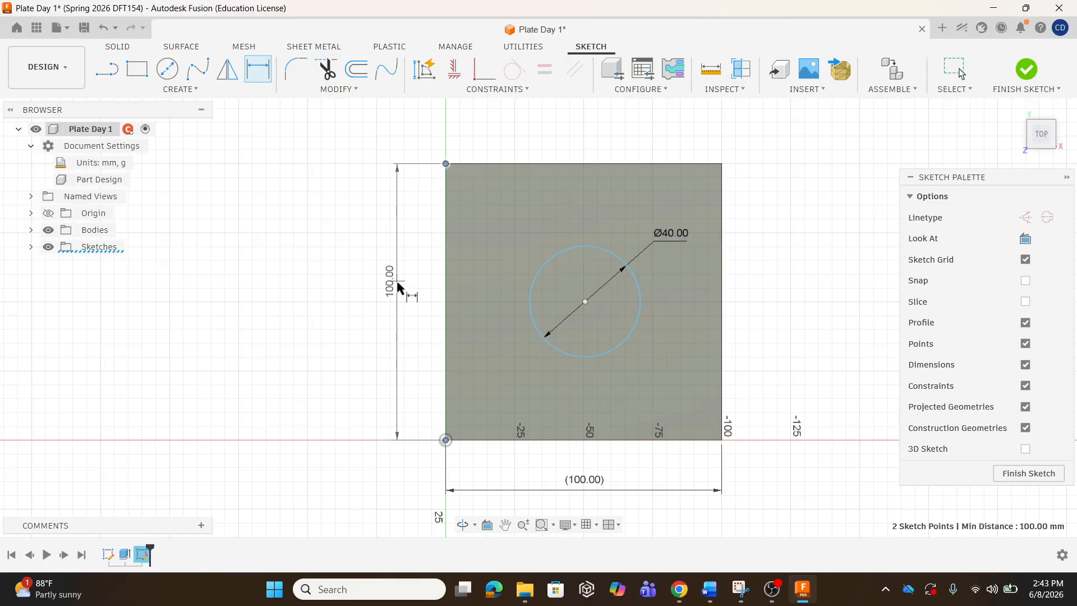
pyautogui.click(378, 302)
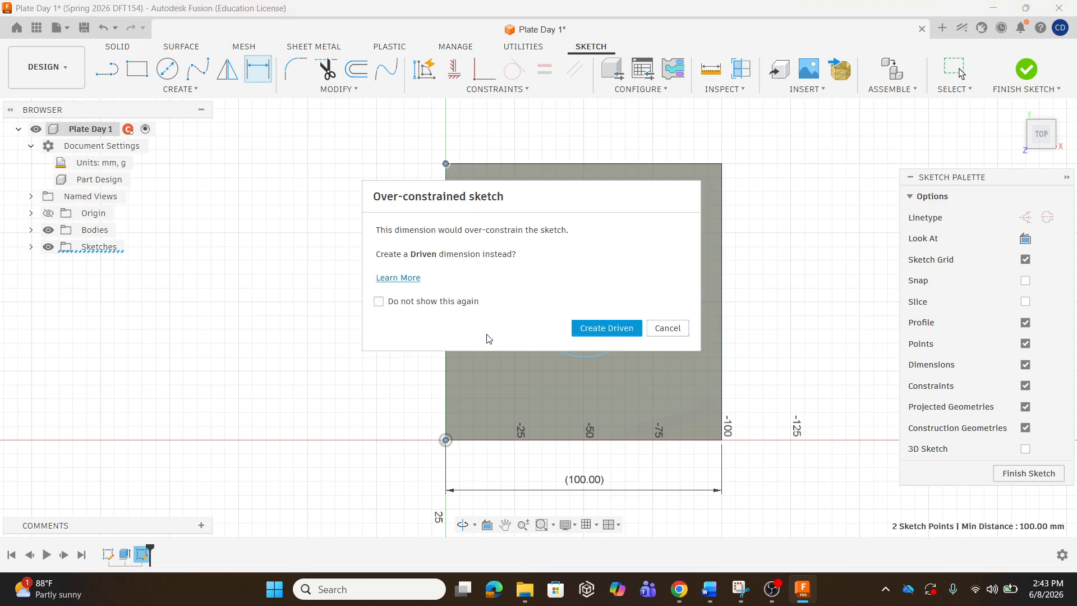
pyautogui.click(608, 330)
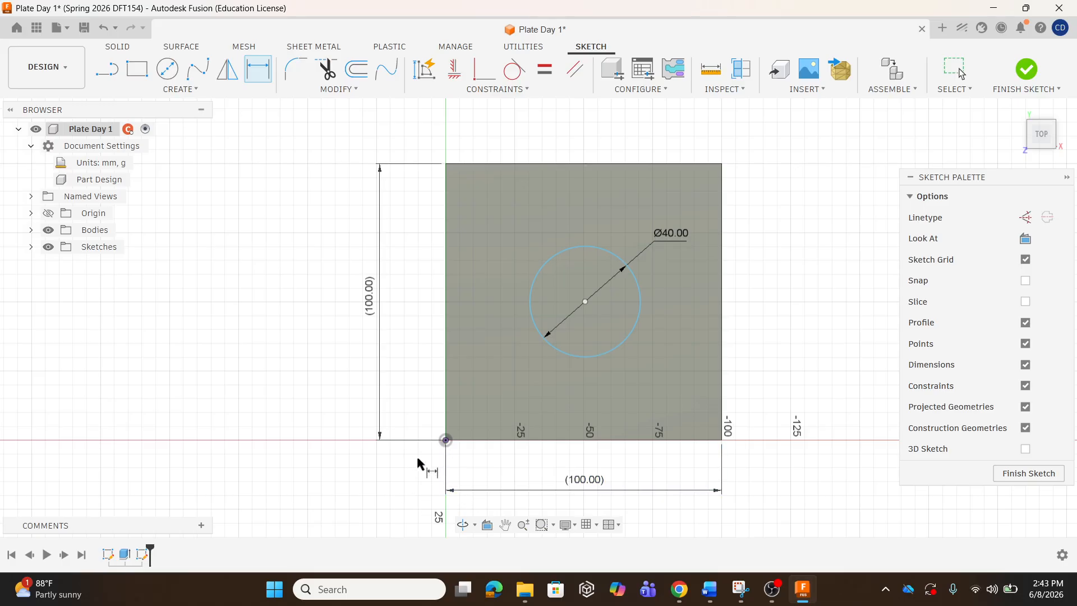
# Dimension the circle centre 50 mm horizontally from the origin corner.
pyautogui.click(446, 440)
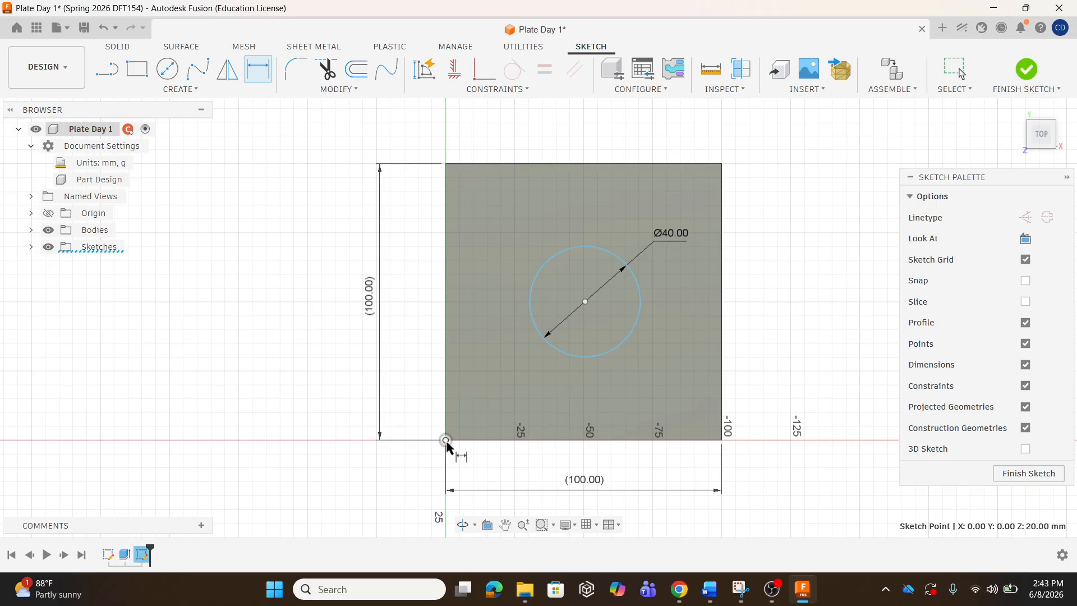
pyautogui.click(584, 301)
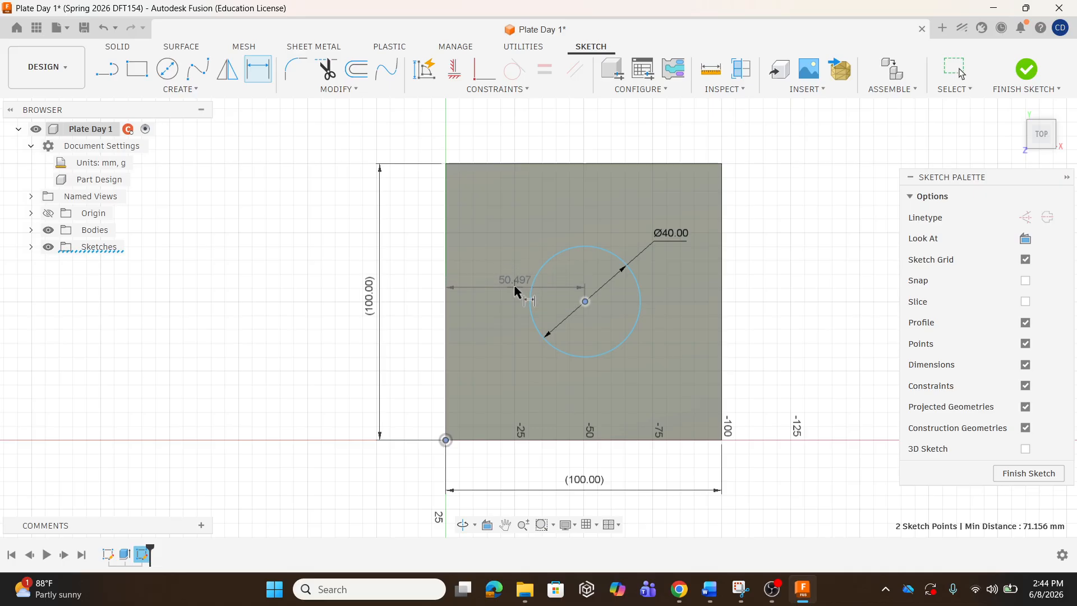
pyautogui.click(512, 226)
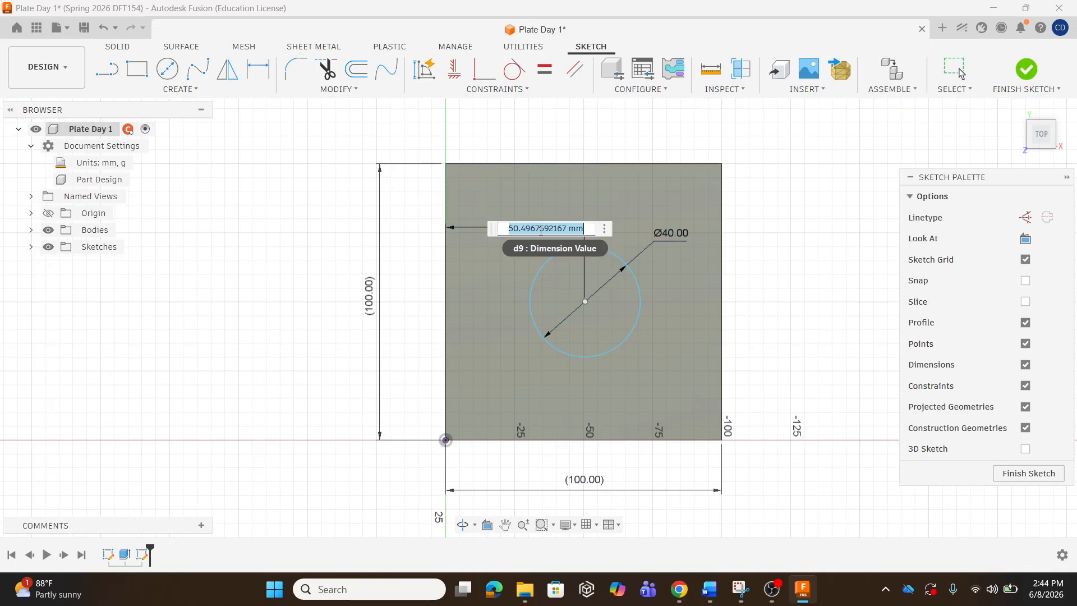
pyautogui.write('50')
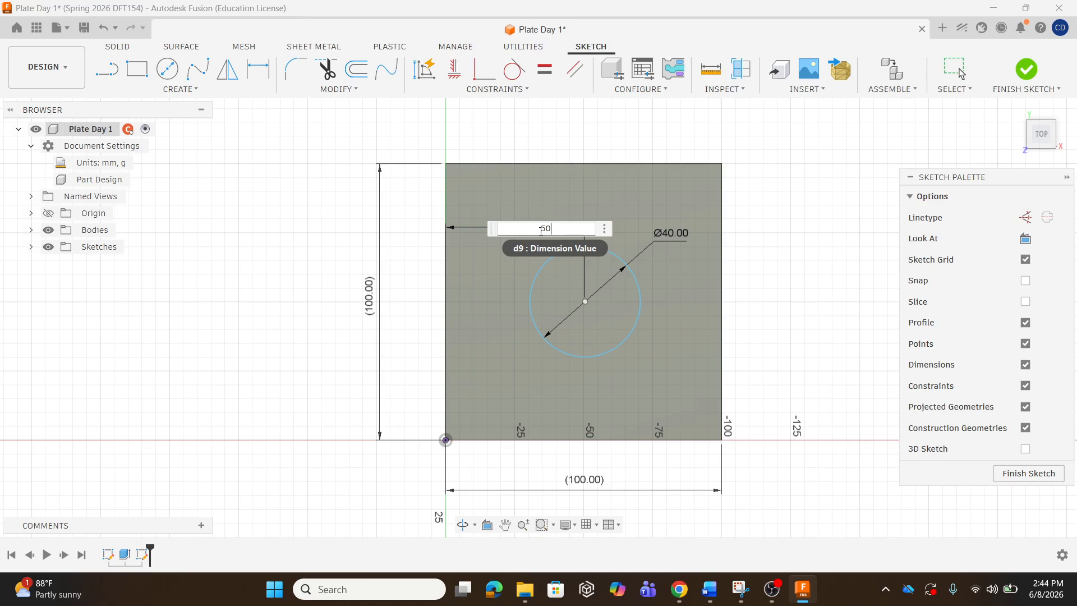
pyautogui.press('Return')
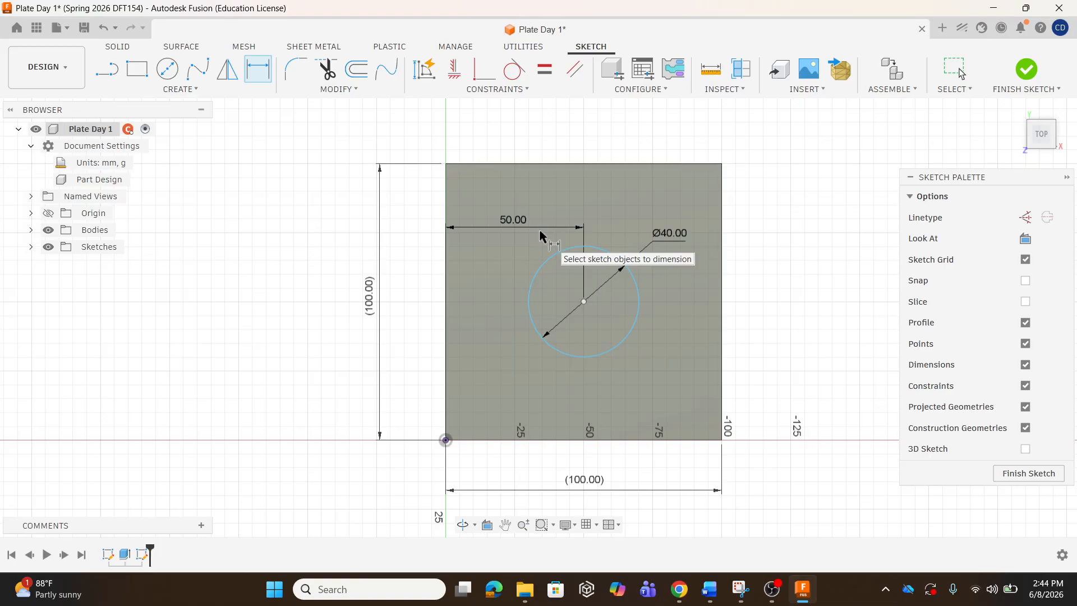
pyautogui.click(446, 440)
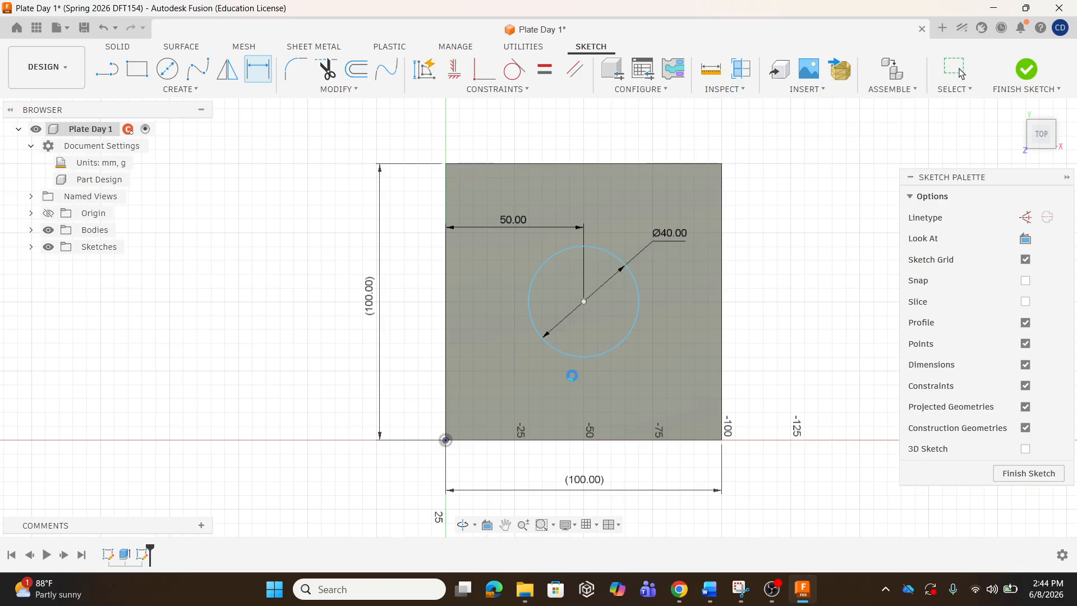
# Drag the circle to show it still moves vertically.
pyautogui.press('Escape')
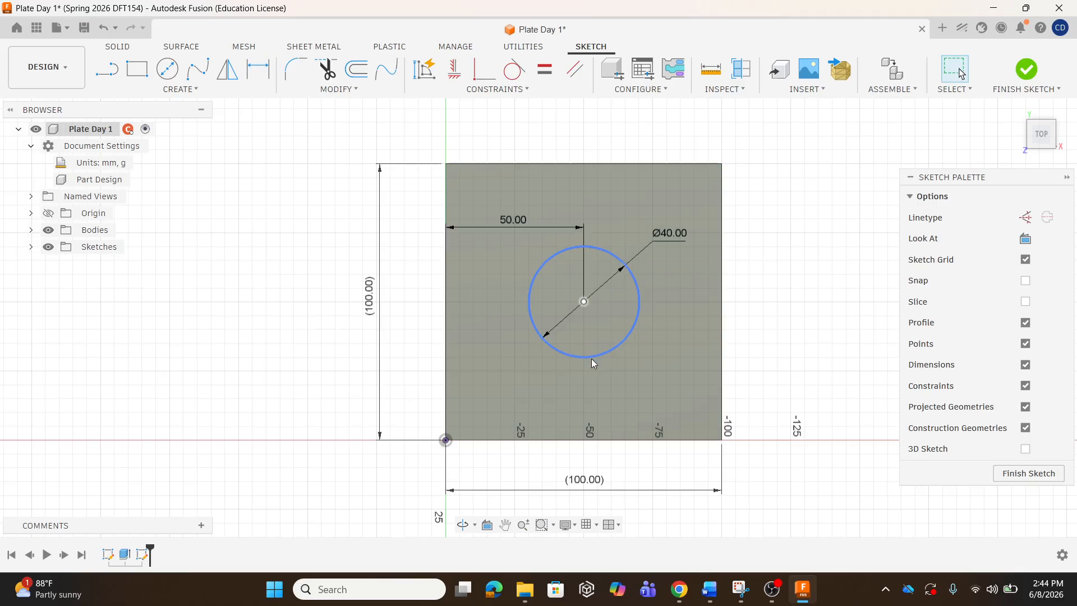
pyautogui.moveTo(593, 361)
pyautogui.mouseDown()
pyautogui.moveTo(600, 402)
pyautogui.moveTo(601, 271)
pyautogui.moveTo(599, 375)
pyautogui.moveTo(679, 340)
pyautogui.moveTo(539, 315)
pyautogui.moveTo(593, 324)
pyautogui.moveTo(600, 352)
pyautogui.moveTo(597, 288)
pyautogui.moveTo(585, 391)
pyautogui.moveTo(590, 271)
pyautogui.moveTo(584, 372)
pyautogui.moveTo(586, 335)
pyautogui.mouseUp()
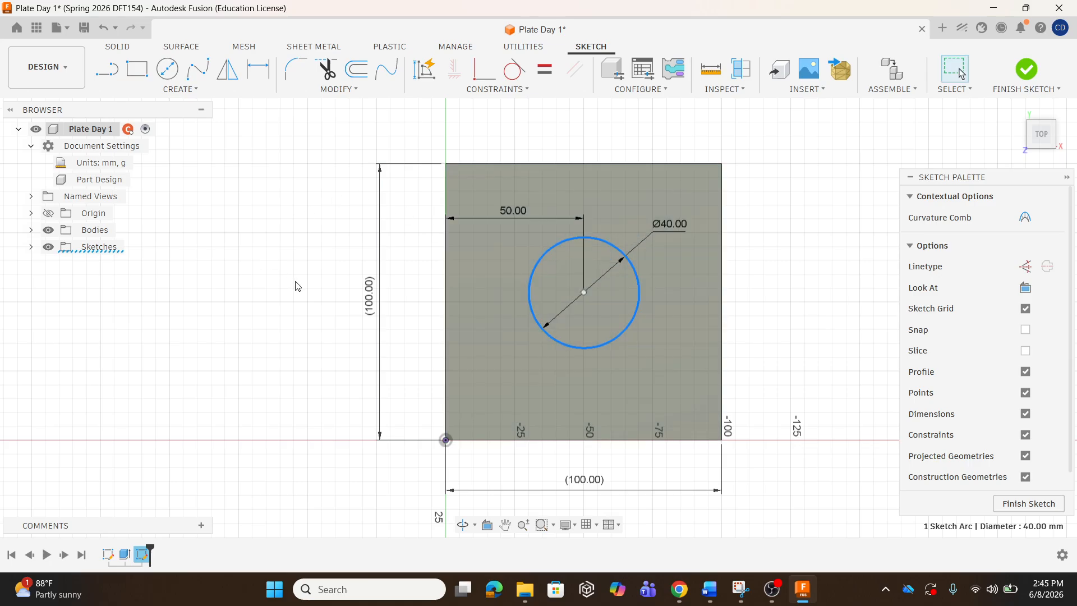
pyautogui.click(180, 88)
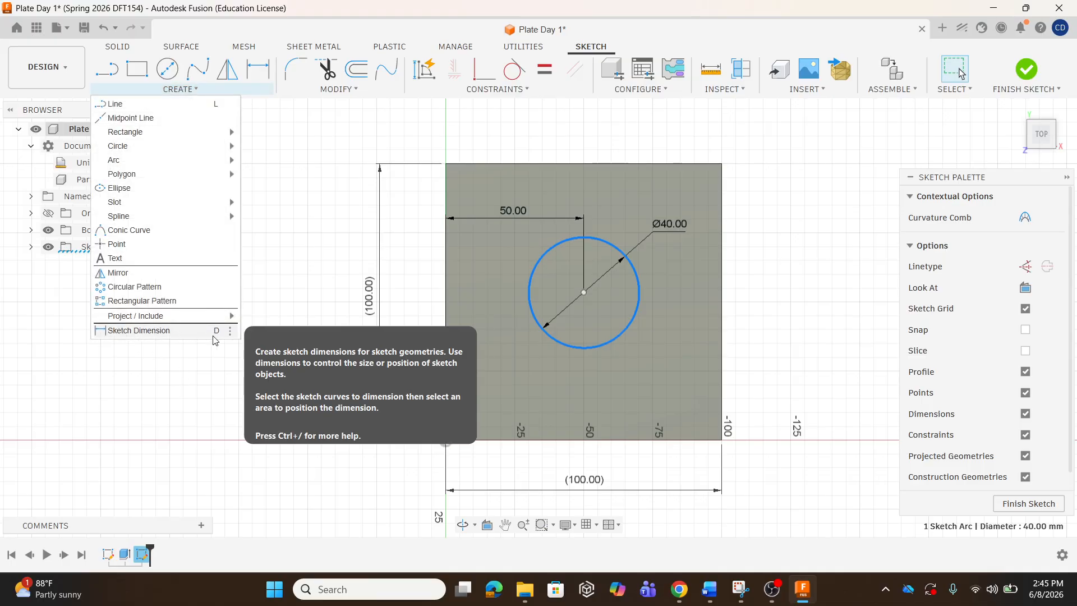
pyautogui.click(396, 238)
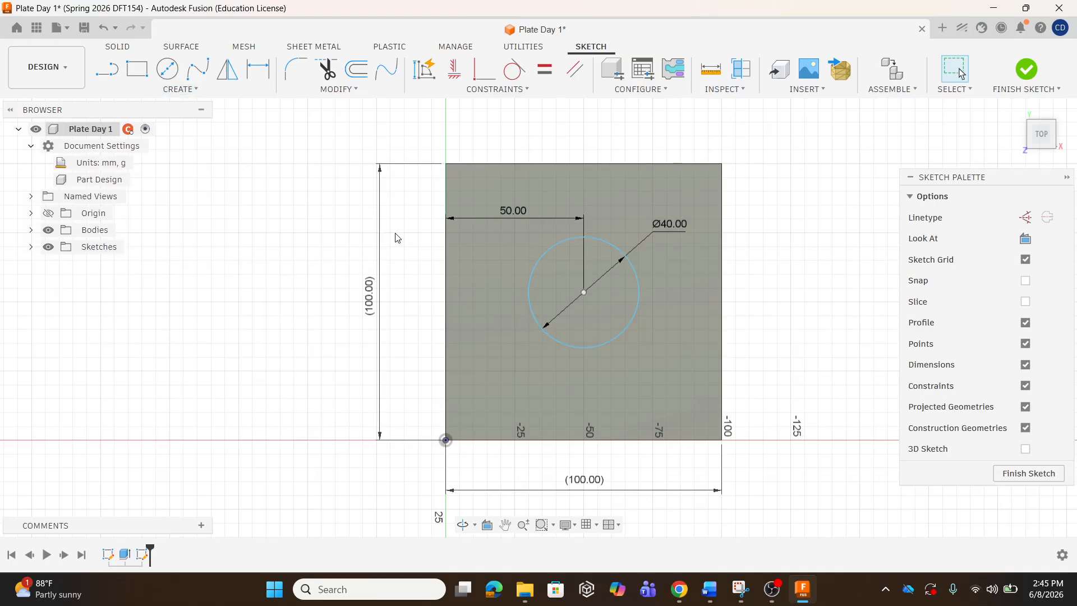
# Add a vertical dimension from origin to circle centre set to d8/2, 50 mm.
pyautogui.press('d')
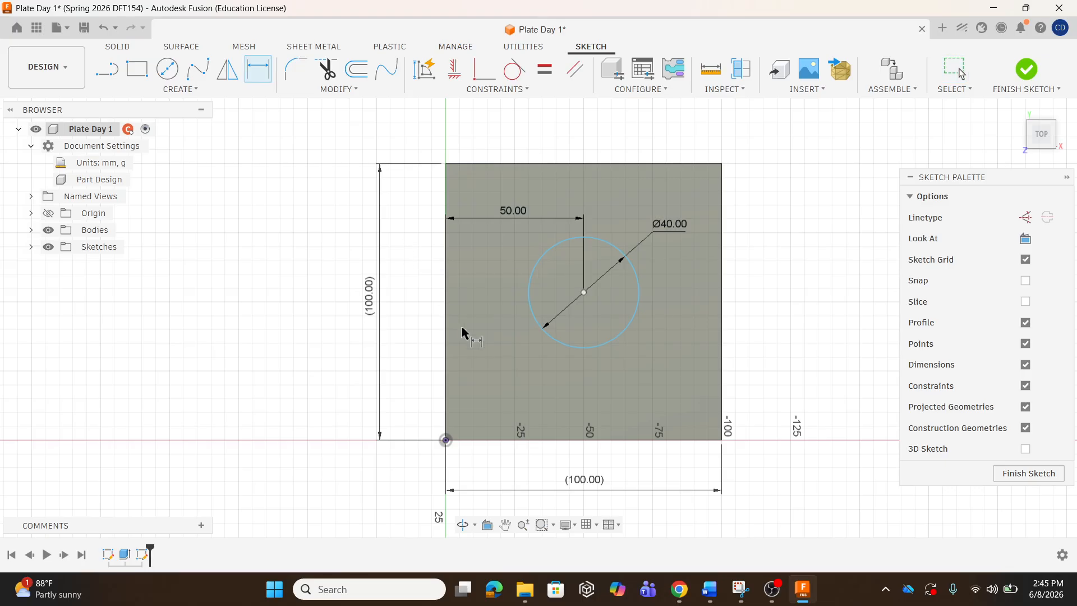
pyautogui.click(446, 440)
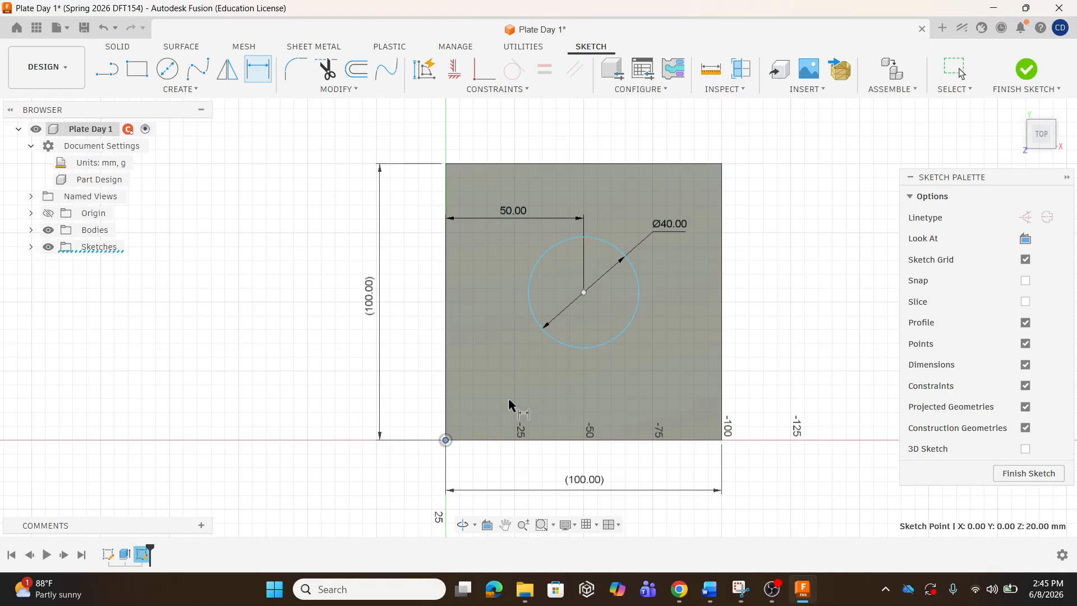
pyautogui.click(583, 293)
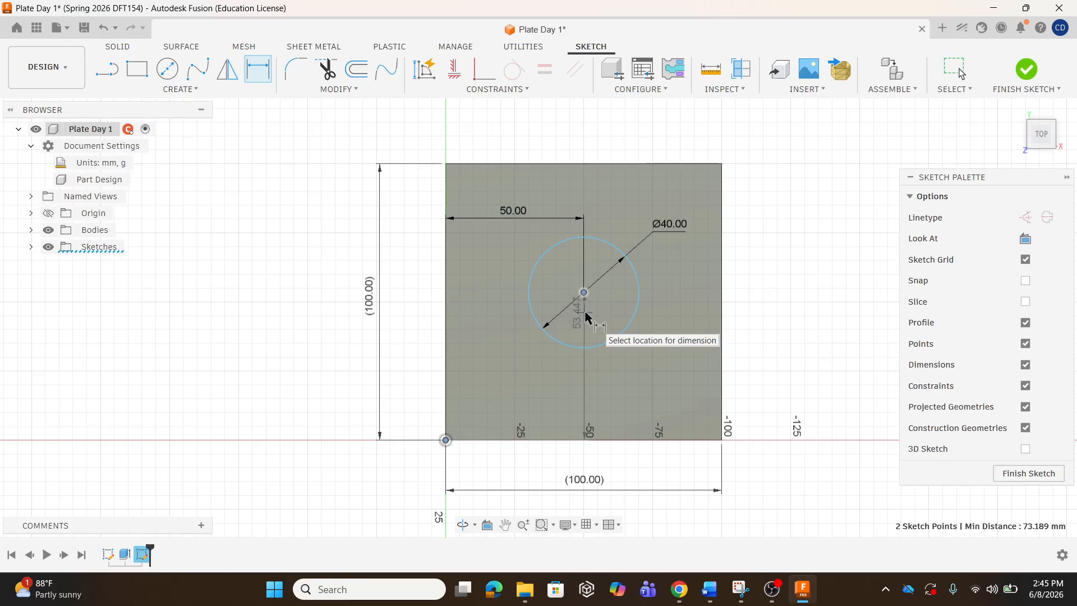
pyautogui.click(661, 368)
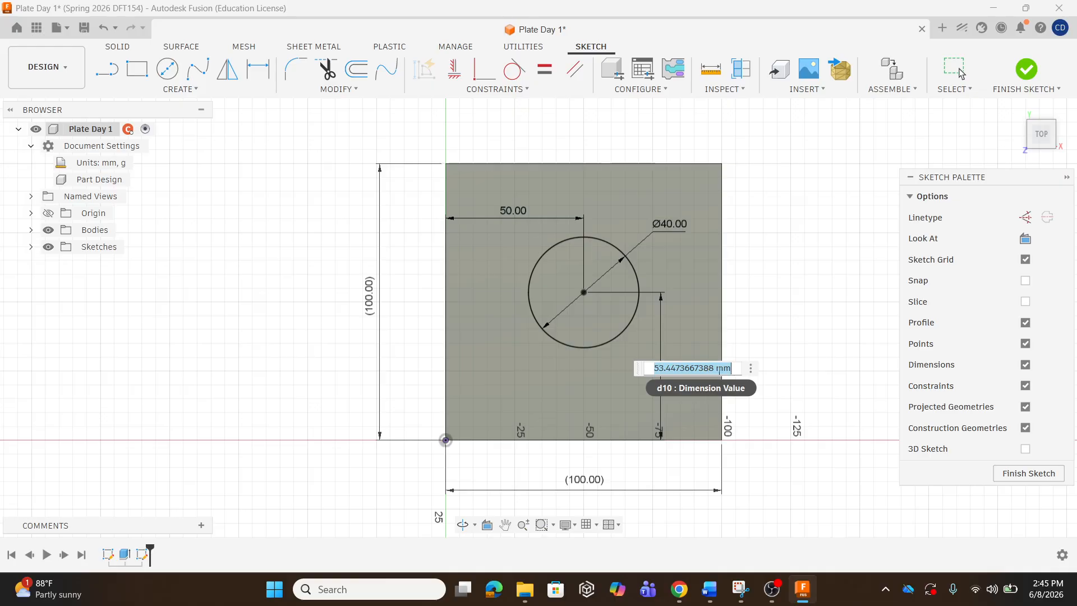
pyautogui.click(369, 300)
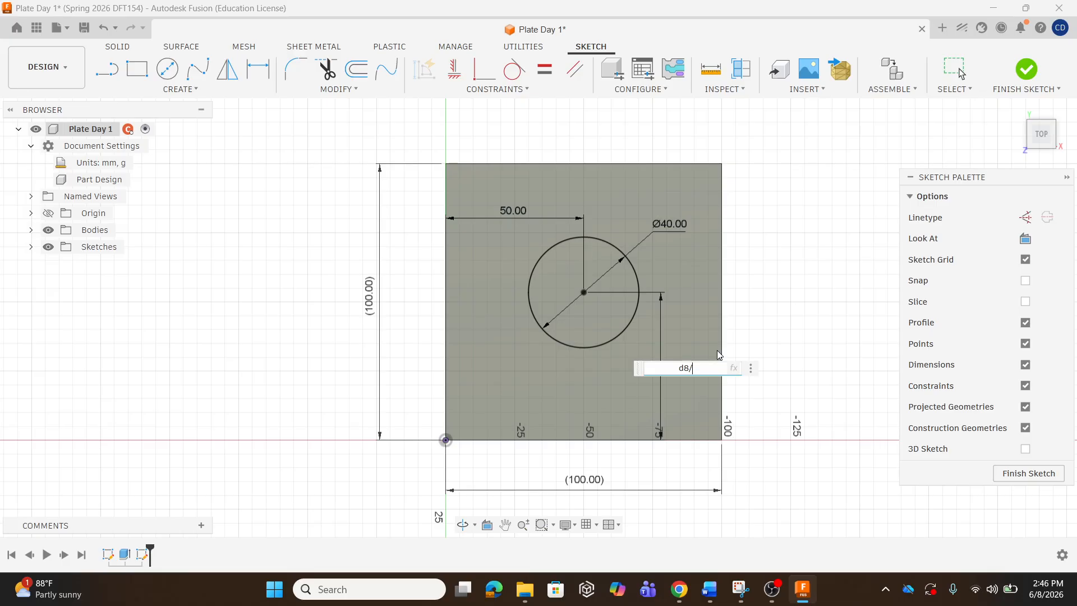
pyautogui.write('/2')
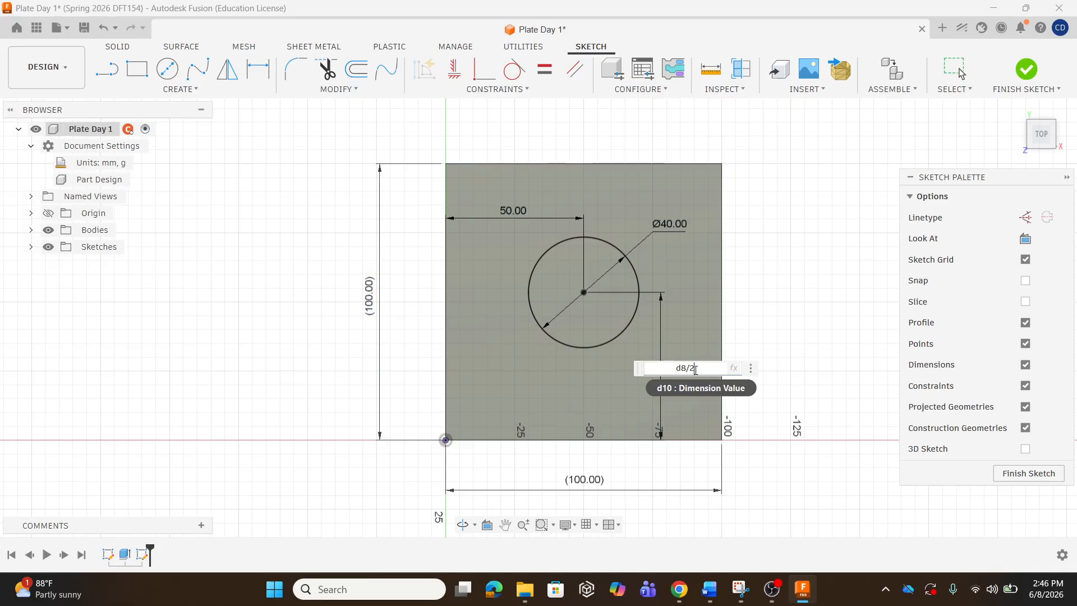
pyautogui.press('Return')
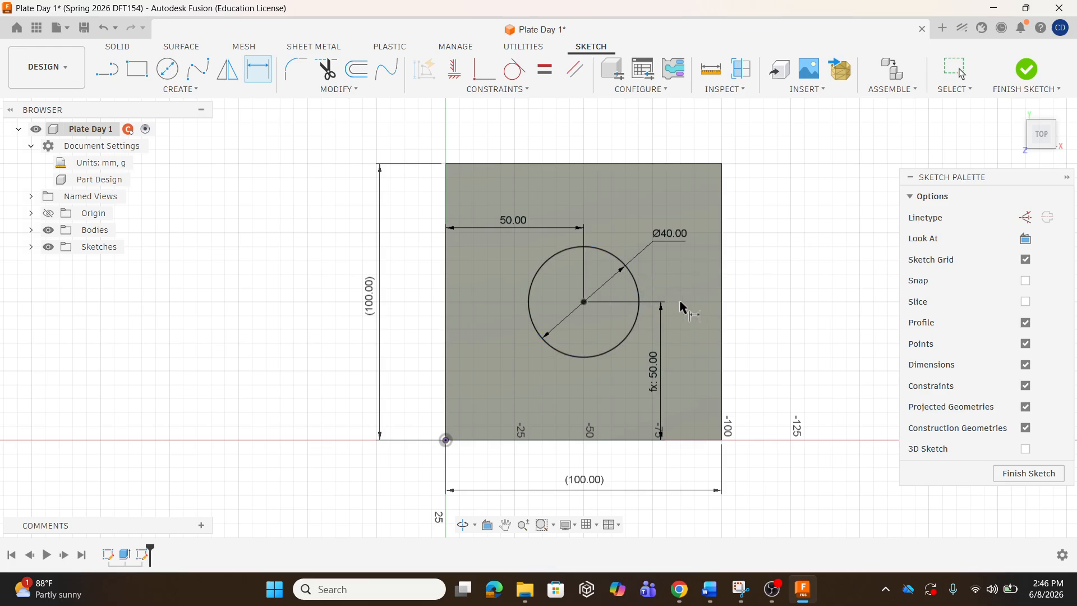
# Finish the sketch and select the circle profile for an extrusion.
pyautogui.click(1026, 72)
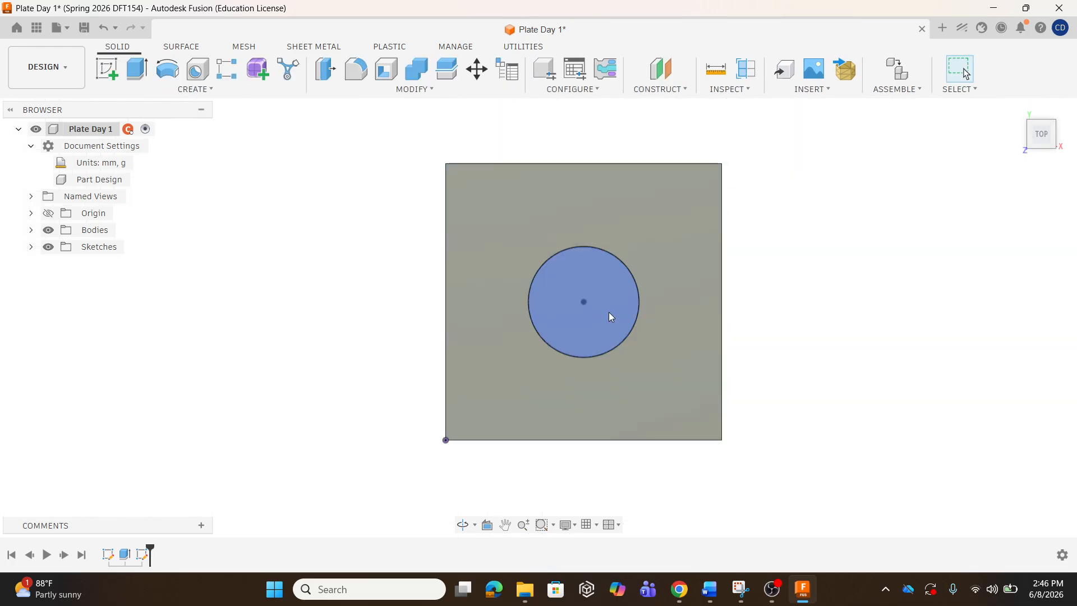
pyautogui.keyDown('shift'); pyautogui.moveTo(670, 335); pyautogui.dragTo(634, 287, button='middle'); pyautogui.keyUp('shift')
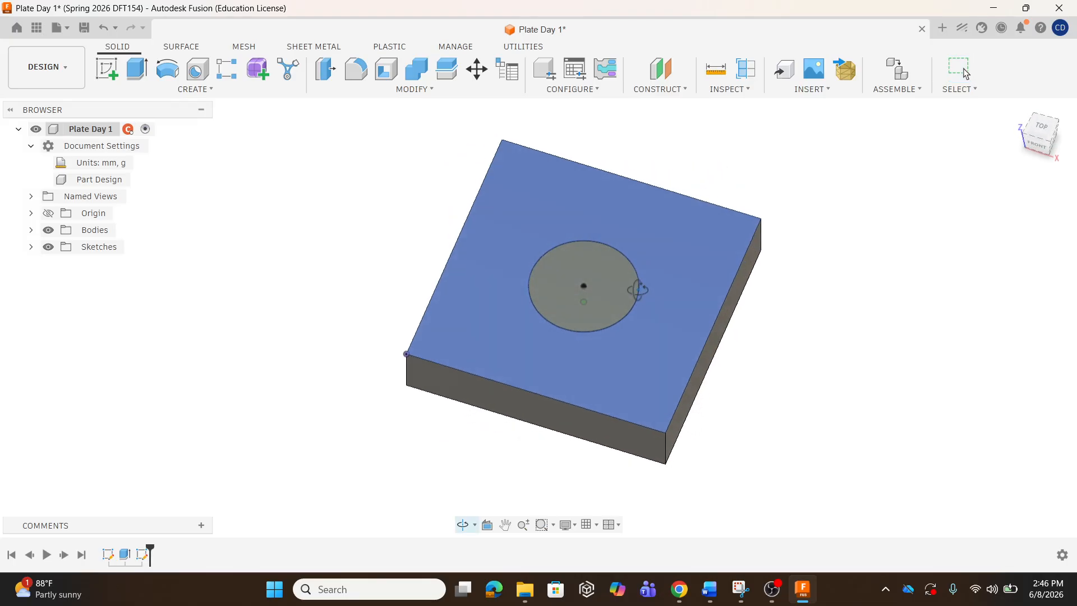
pyautogui.click(138, 70)
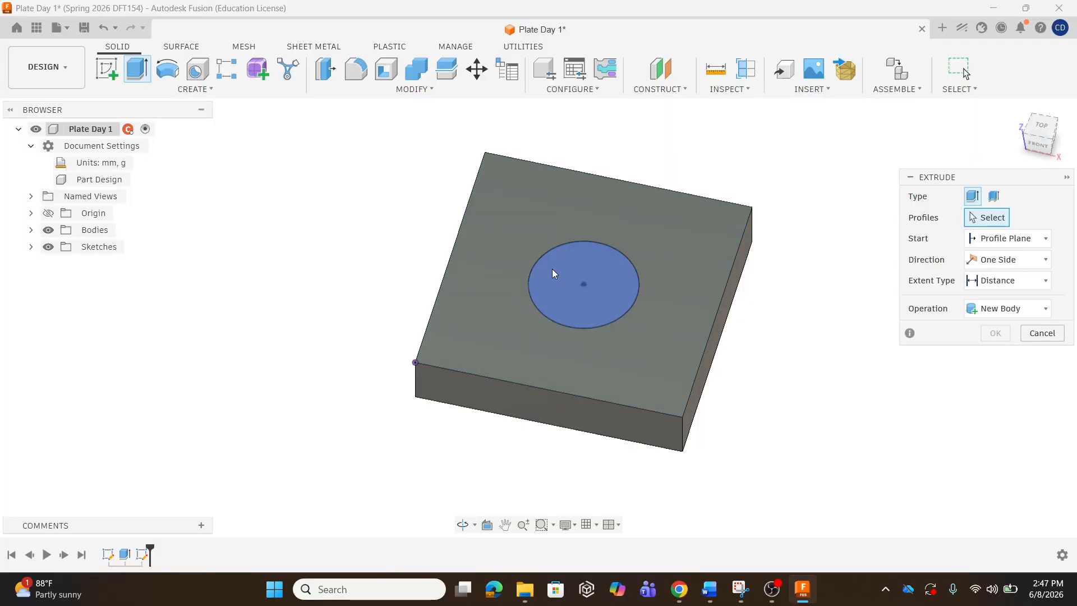
pyautogui.click(594, 279)
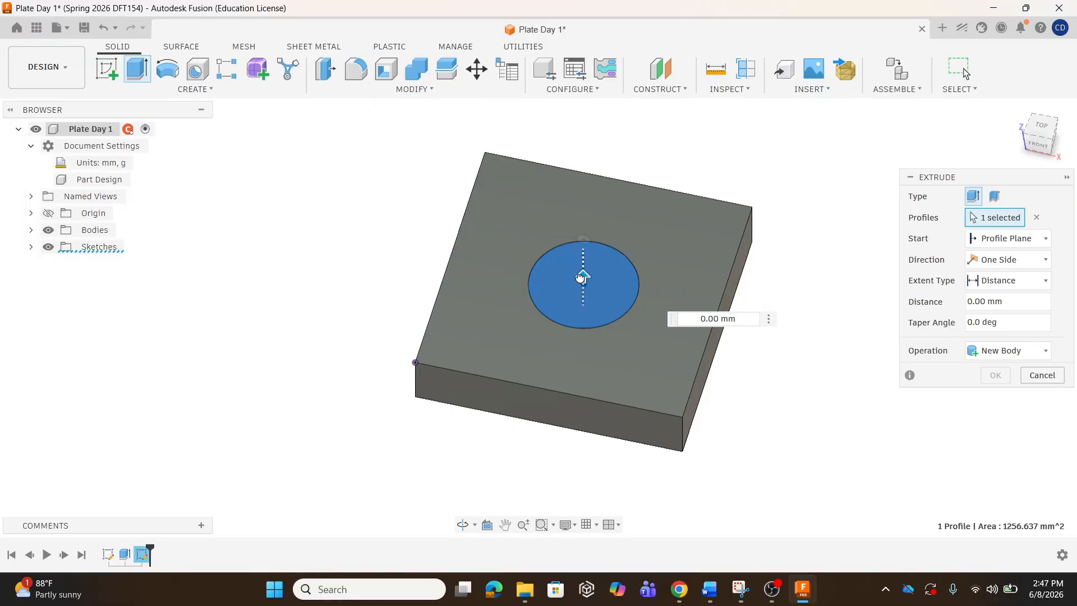
# Extrude the circle as a cut with extent All through the plate.
pyautogui.moveTo(580, 277); pyautogui.dragTo(583, 336)
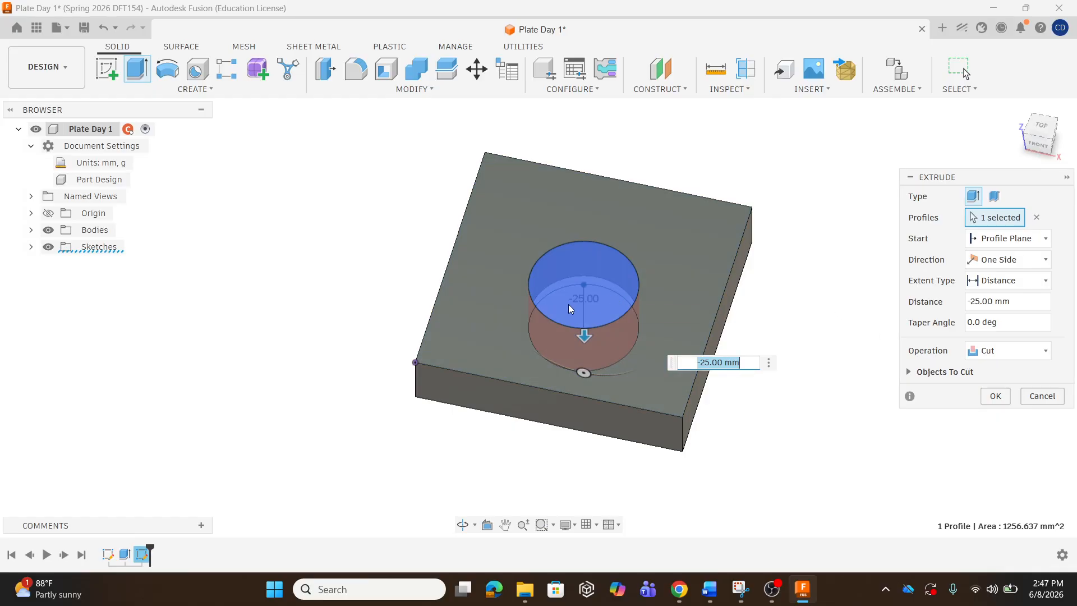
pyautogui.moveTo(586, 343); pyautogui.dragTo(595, 363)
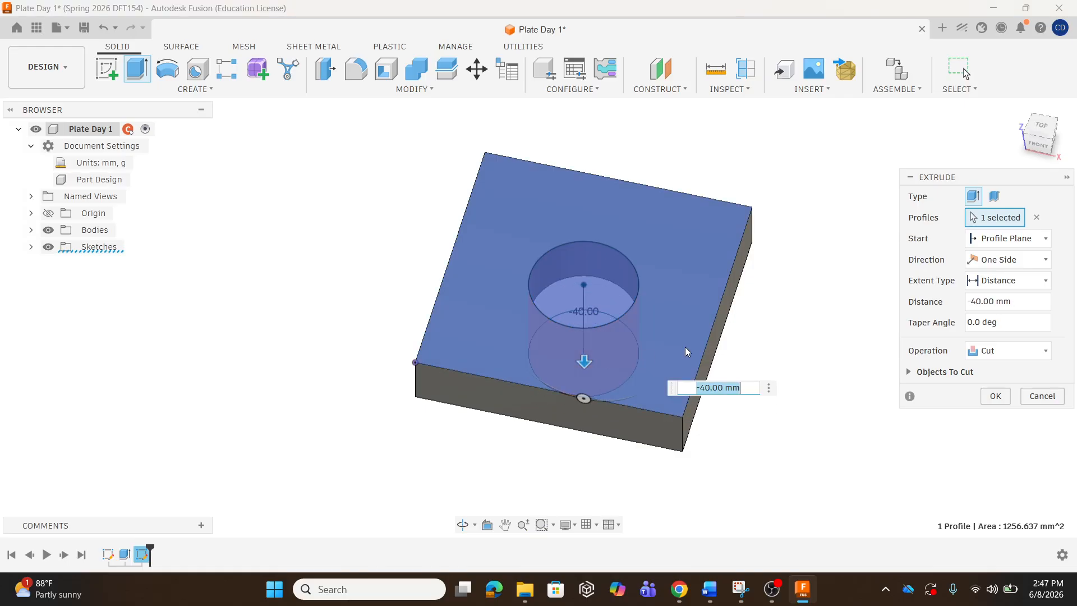
pyautogui.click(1020, 302)
pyautogui.moveTo(1019, 303); pyautogui.dragTo(957, 287)
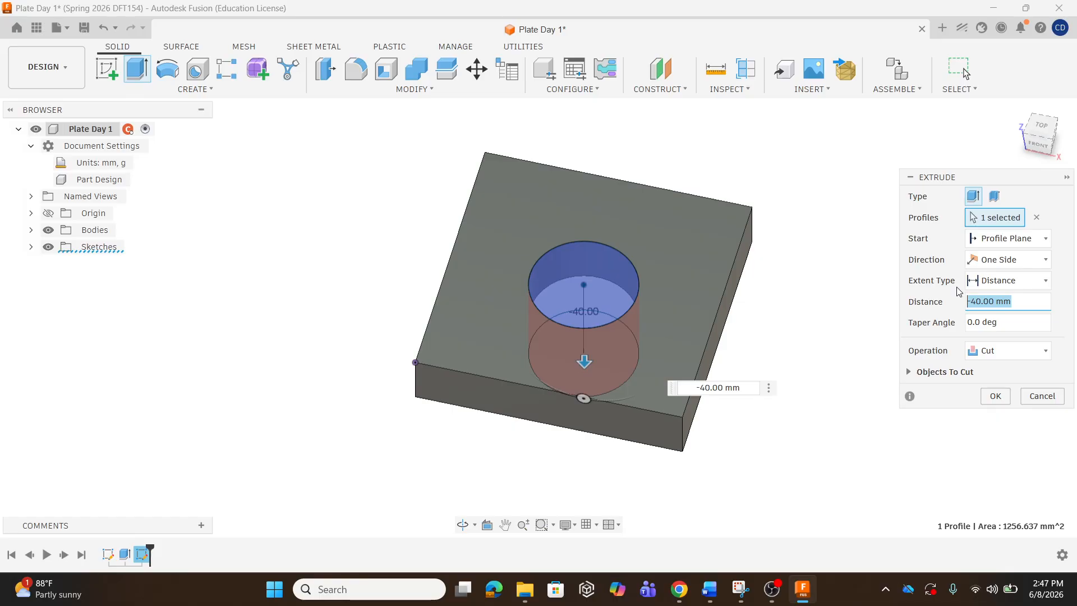
pyautogui.write('-520')
pyautogui.press('BackSpace')
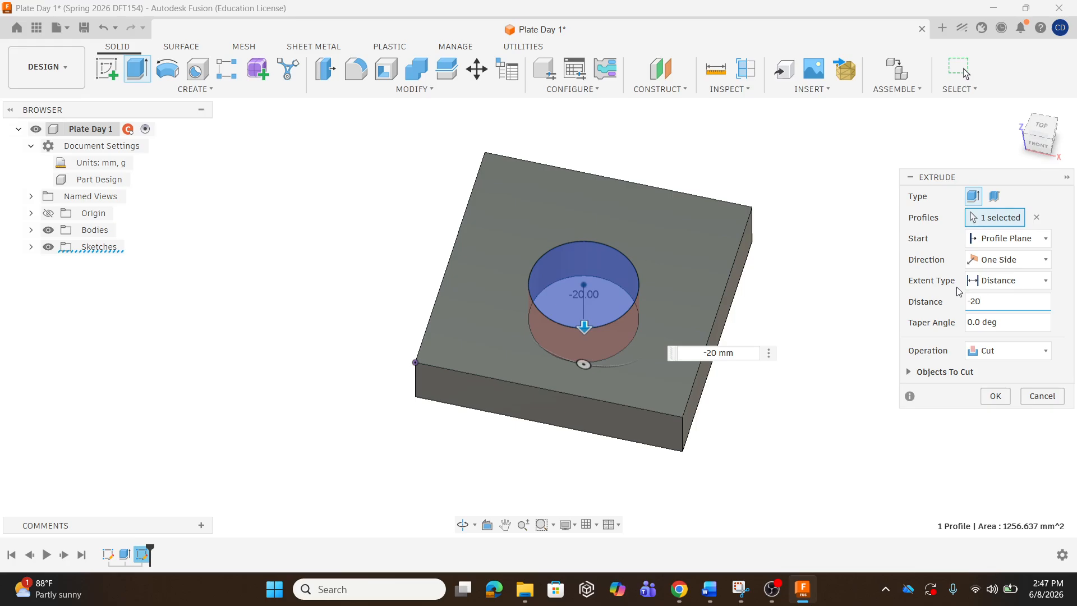
pyautogui.click(1013, 280)
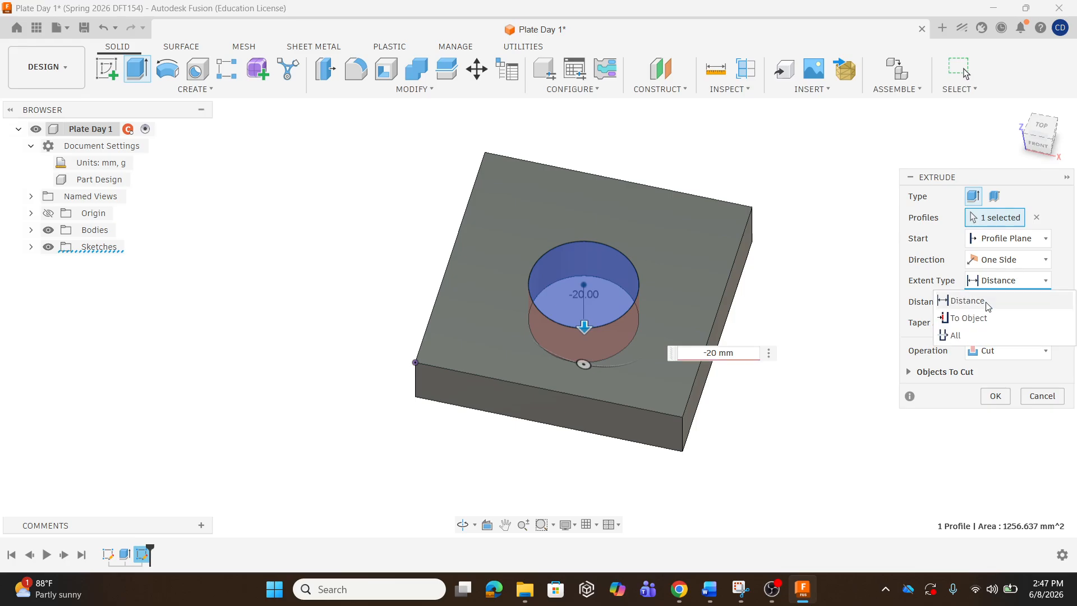
pyautogui.click(955, 335)
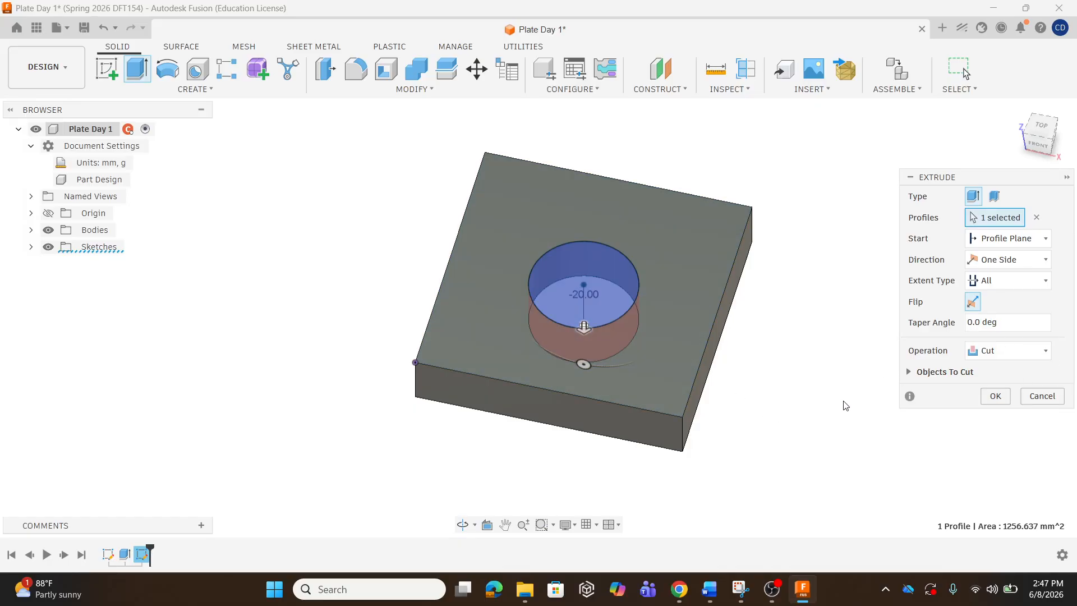
pyautogui.click(995, 396)
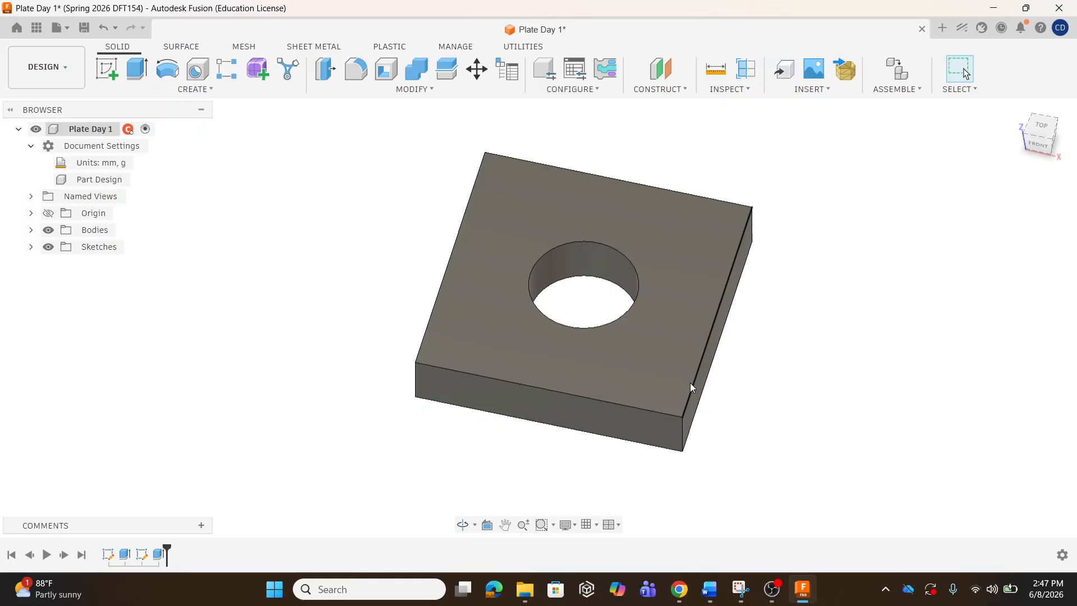
# Save Plate Day 1 and close the Data Panel.
pyautogui.keyDown('shift'); pyautogui.moveTo(515, 324); pyautogui.dragTo(606, 327, button='middle'); pyautogui.keyUp('shift')
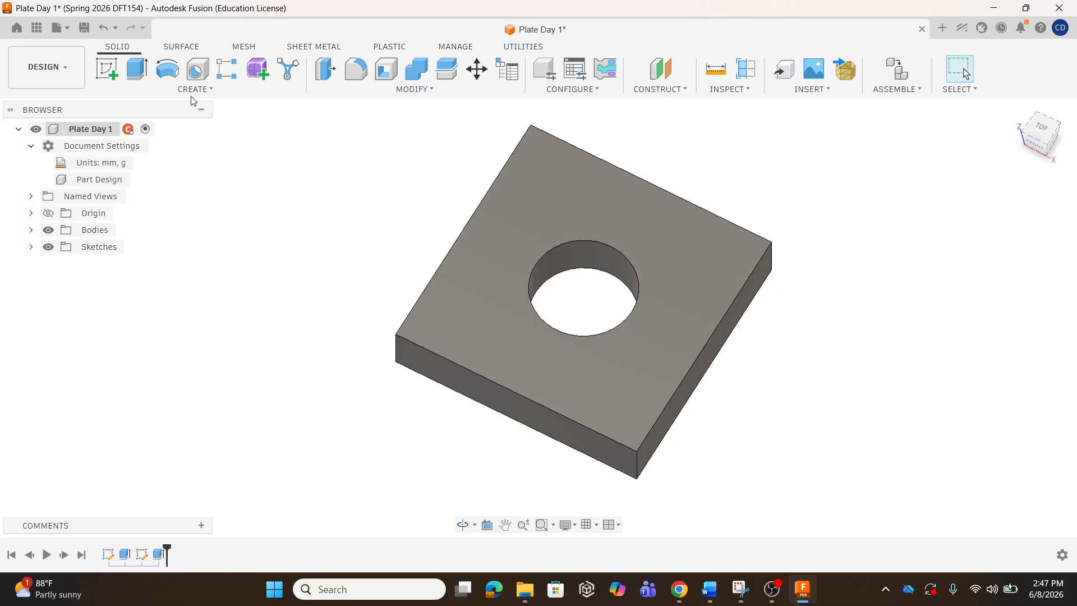
pyautogui.click(84, 32)
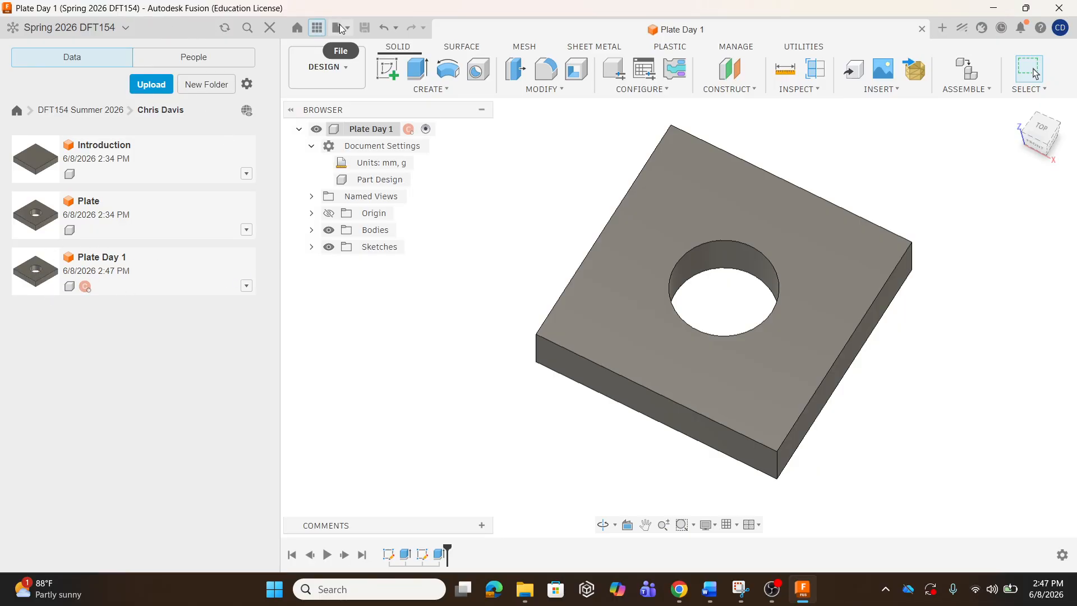
pyautogui.click(317, 28)
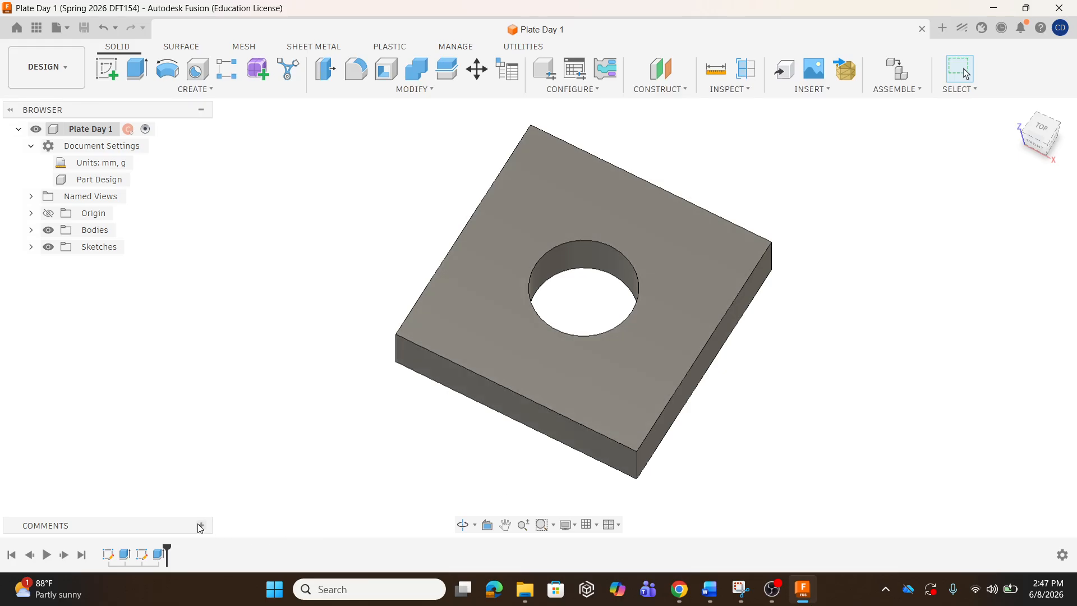
# Change the plate sketch's width and height dimensions from 100 to 80 mm and finish.
pyautogui.doubleClick(107, 555)
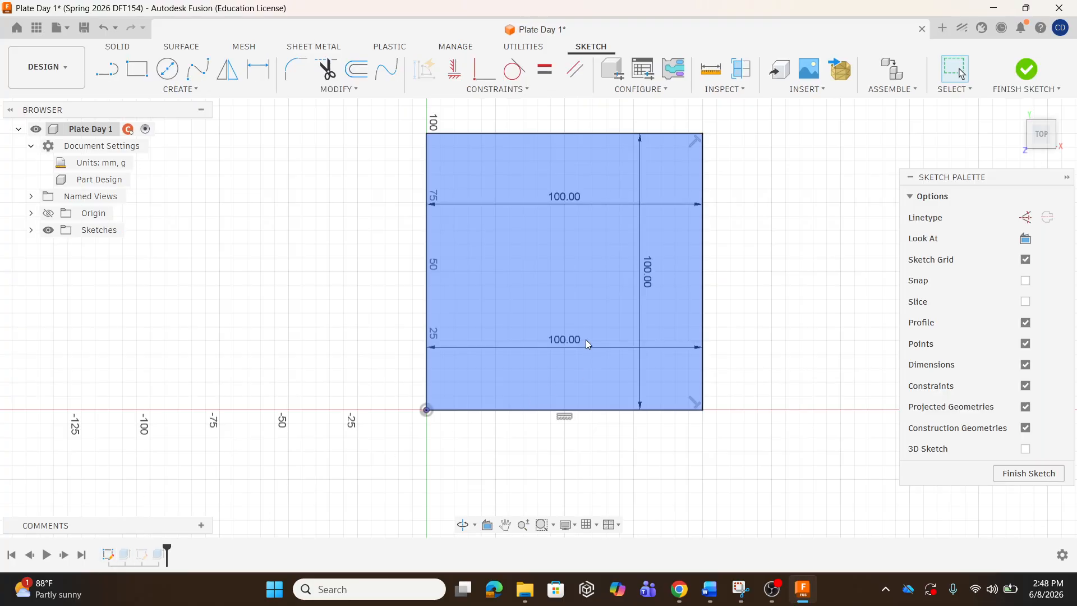
pyautogui.doubleClick(577, 339)
pyautogui.write('80')
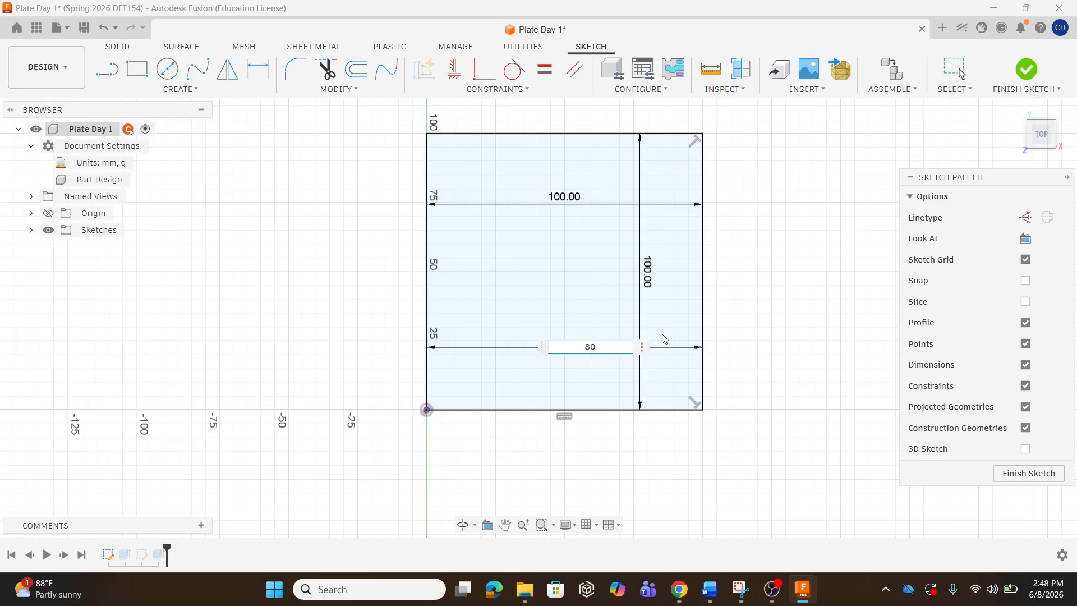
pyautogui.press('Return')
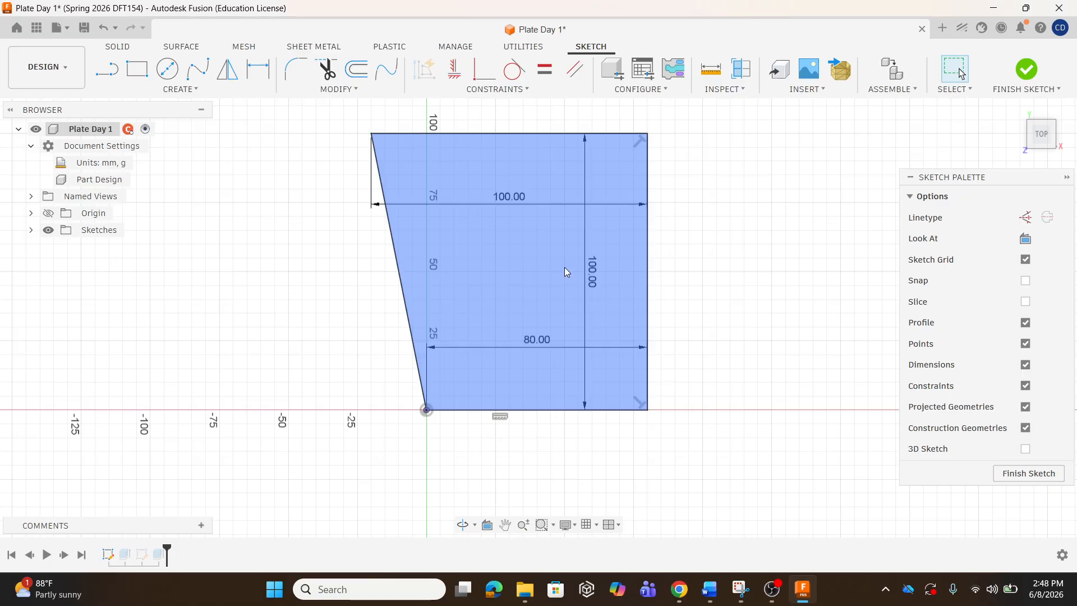
pyautogui.doubleClick(510, 200)
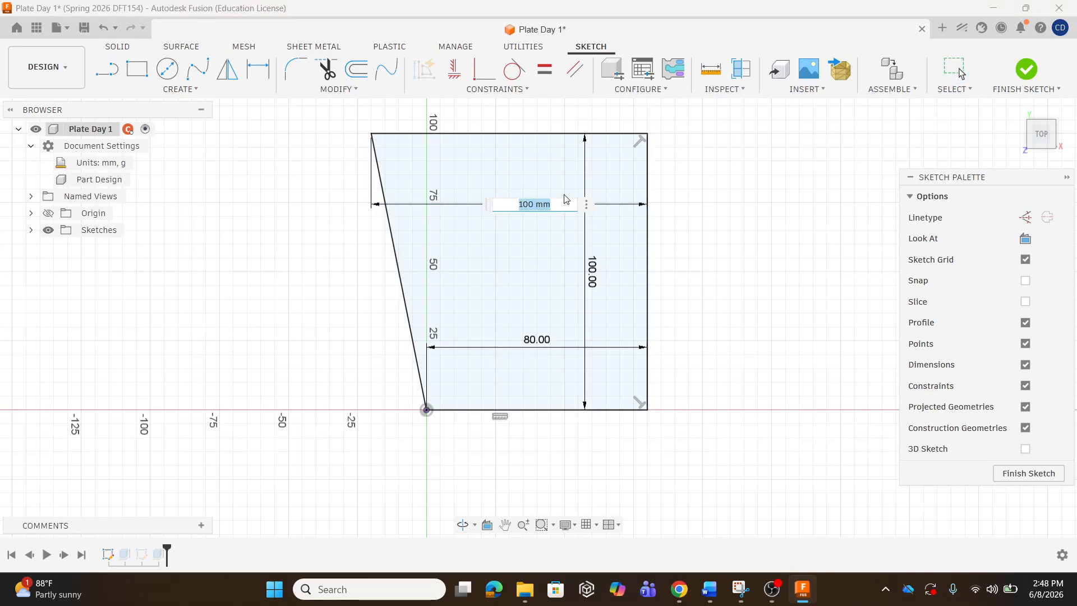
pyautogui.write('80')
pyautogui.press('Return')
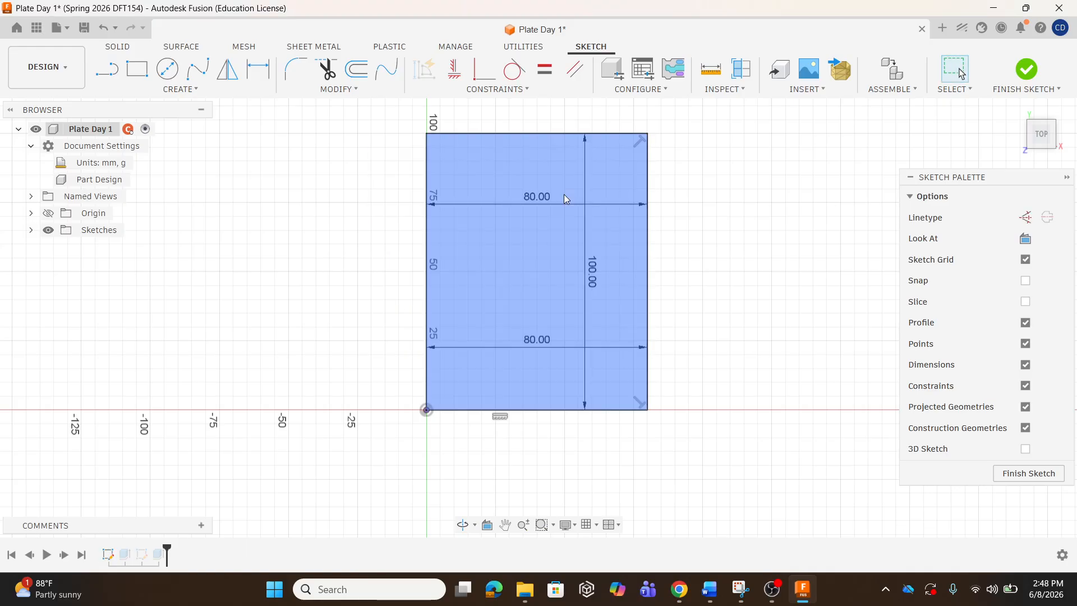
pyautogui.doubleClick(594, 273)
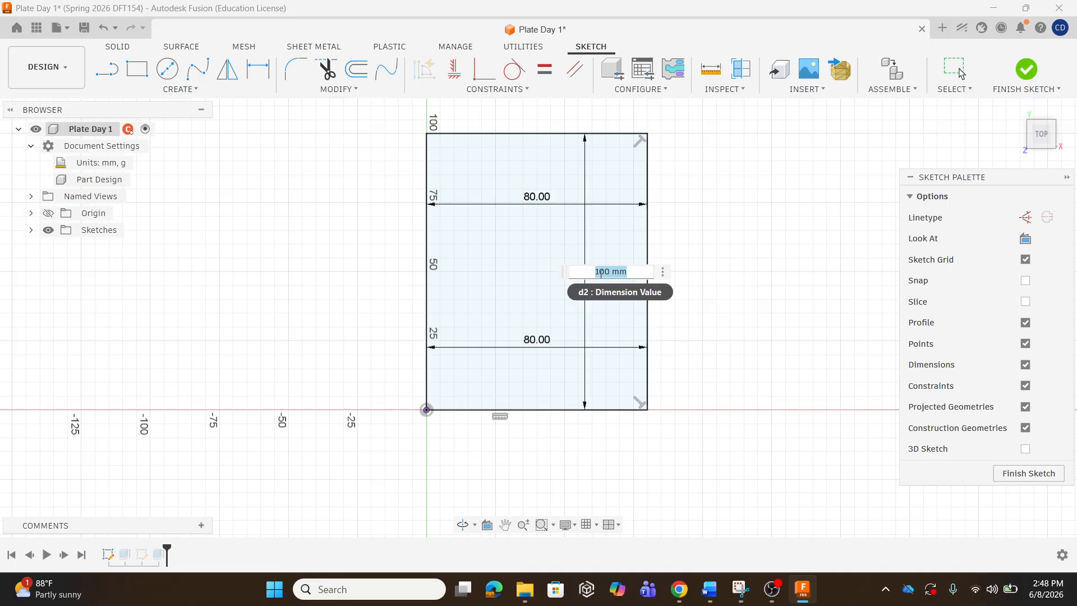
pyautogui.write('80')
pyautogui.press('Return')
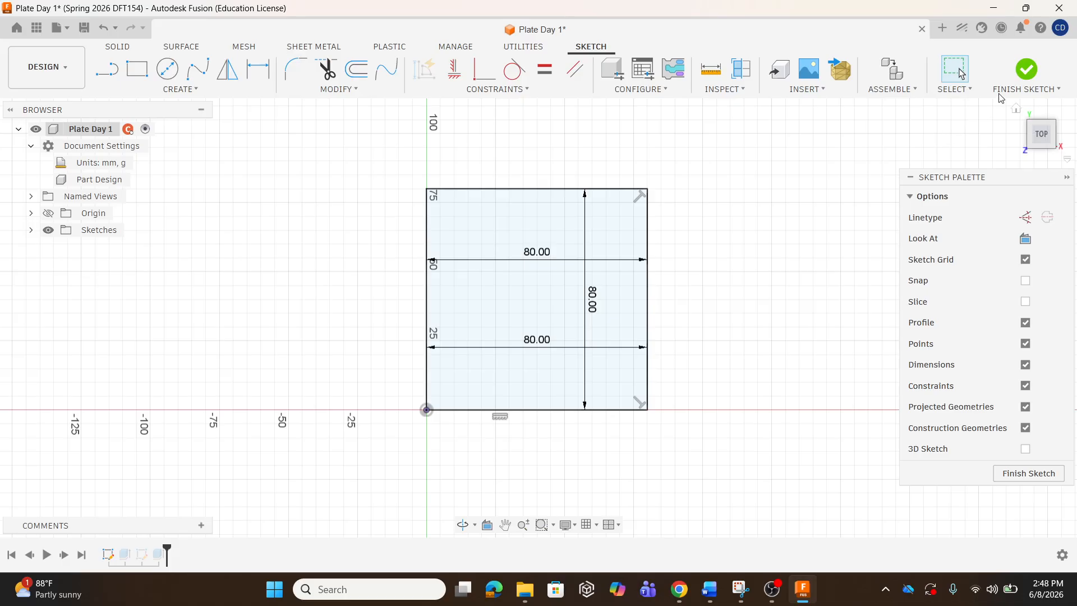
pyautogui.click(1034, 69)
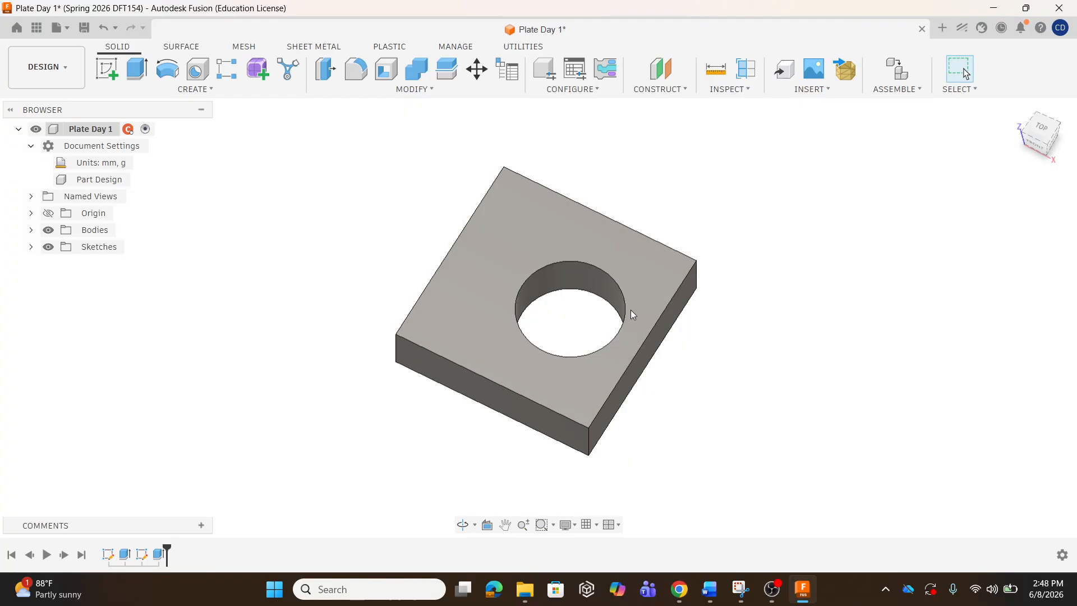
# Replace the hole's 50 mm horizontal dimension with d7/2 and finish the sketch.
pyautogui.doubleClick(140, 557)
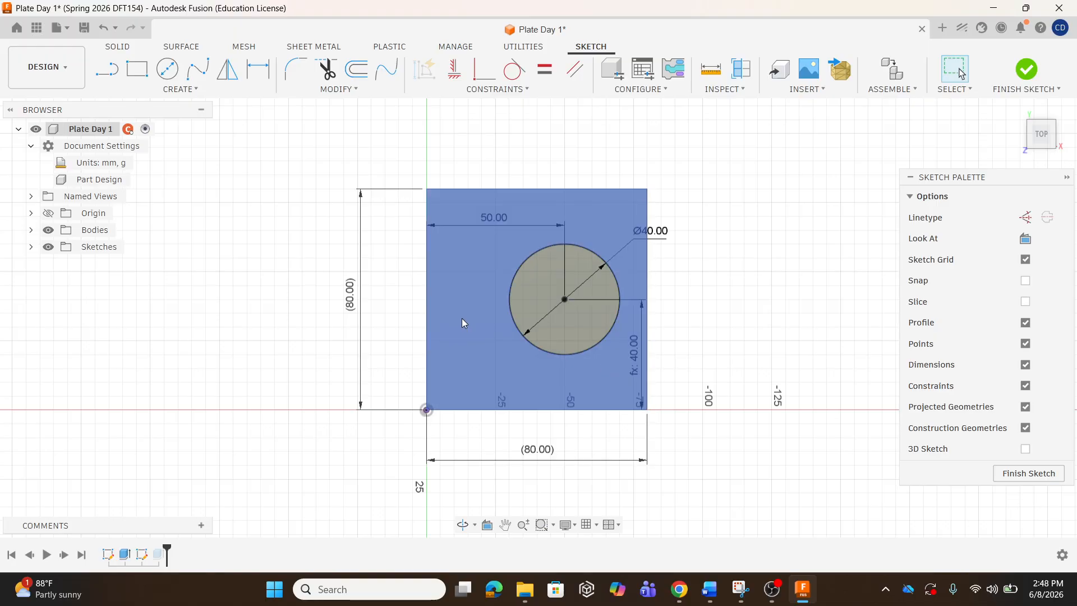
pyautogui.moveTo(352, 303)
pyautogui.doubleClick(494, 224)
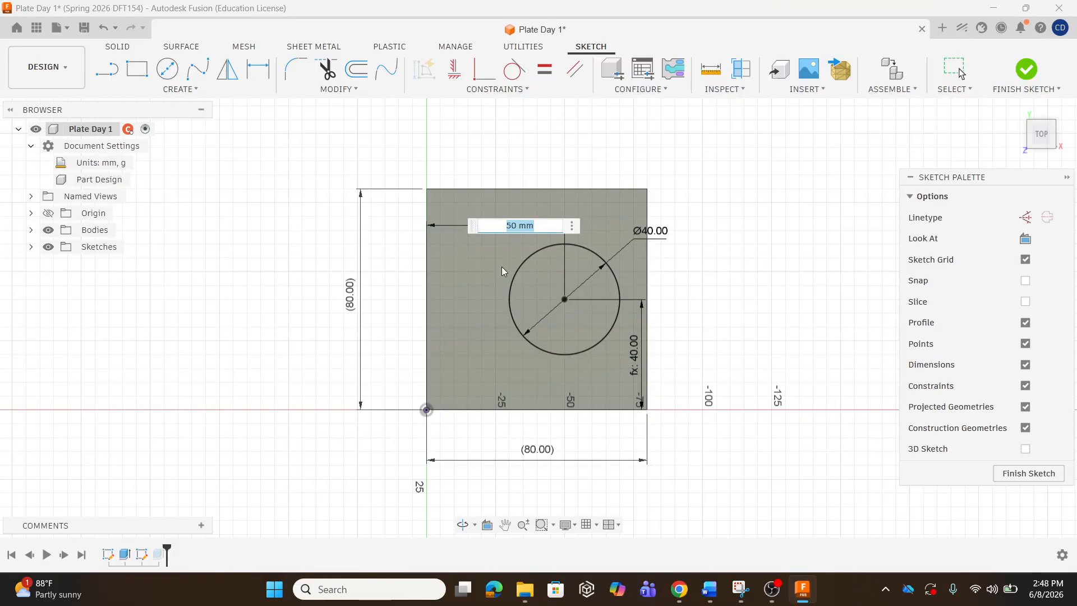
pyautogui.click(536, 452)
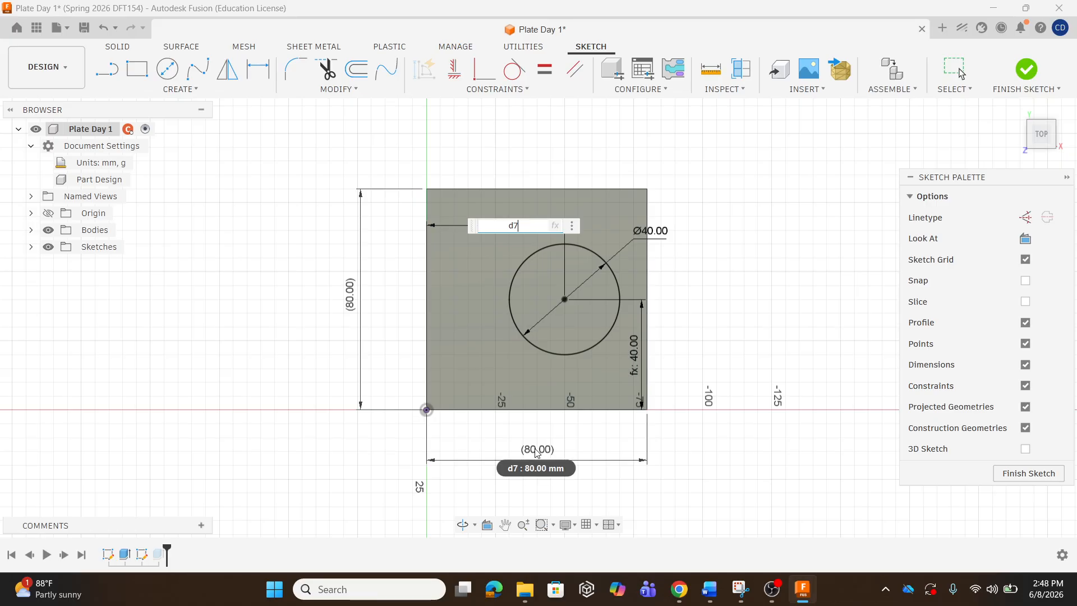
pyautogui.write('/2')
pyautogui.press('Return')
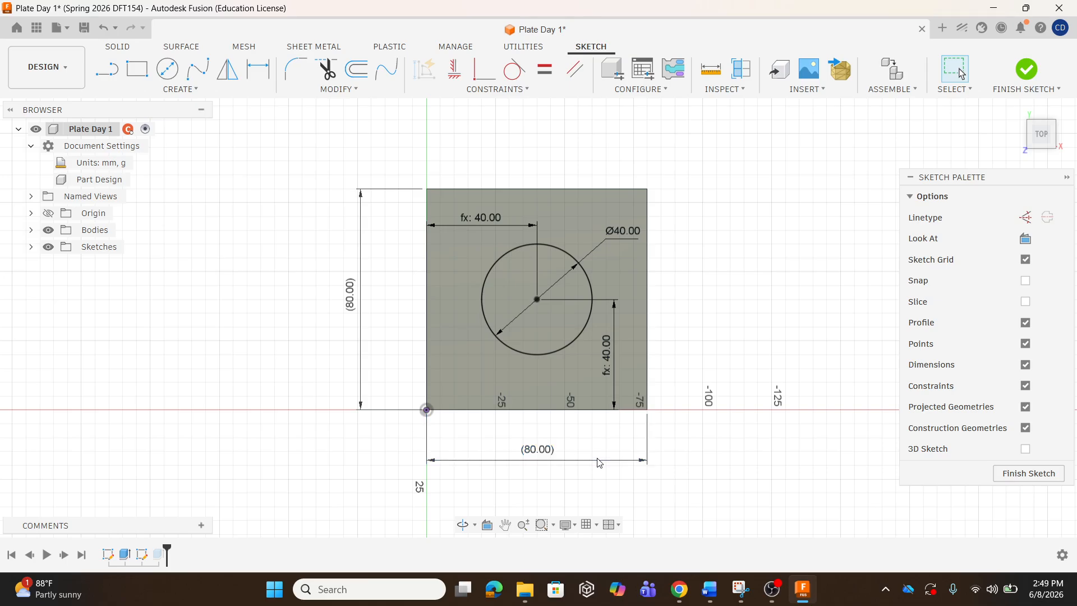
pyautogui.click(1031, 74)
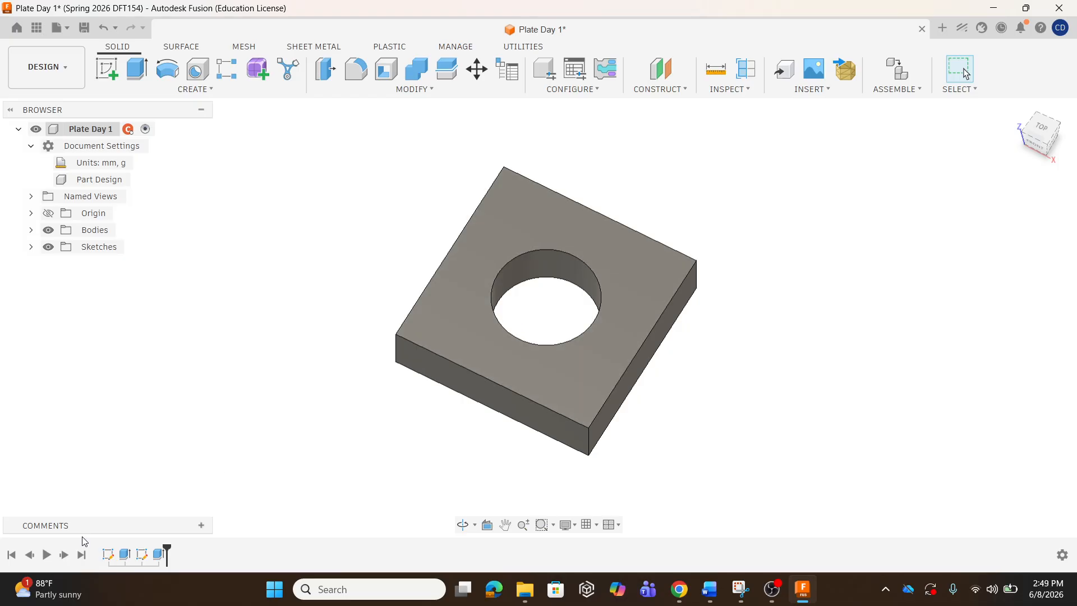
# In Sketch1, change the plate's vertical height from 80 to 200 mm.
pyautogui.doubleClick(109, 558)
pyautogui.doubleClick(595, 303)
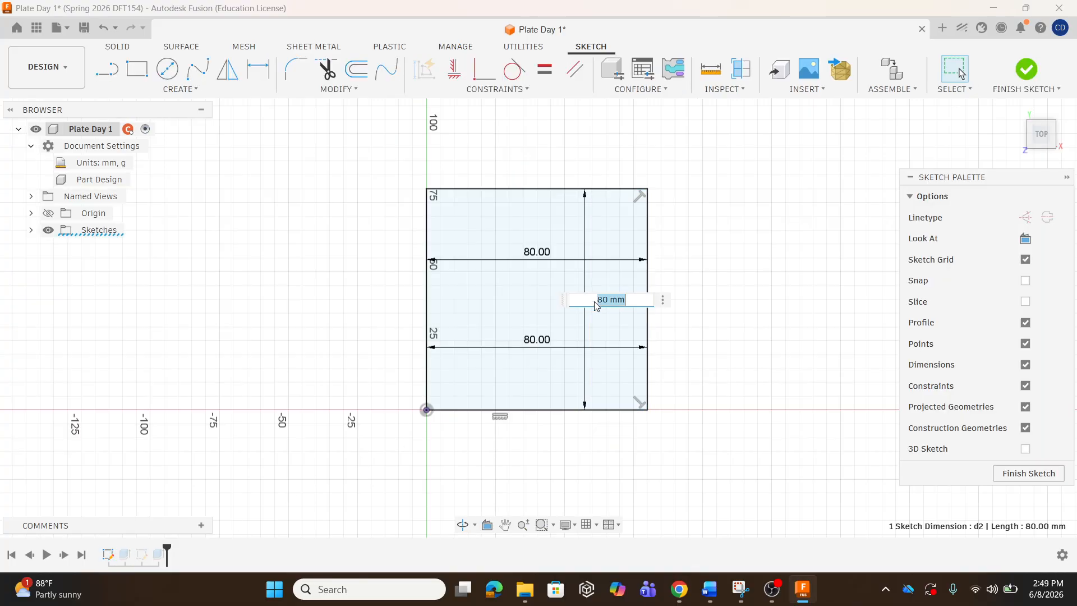
pyautogui.write('200')
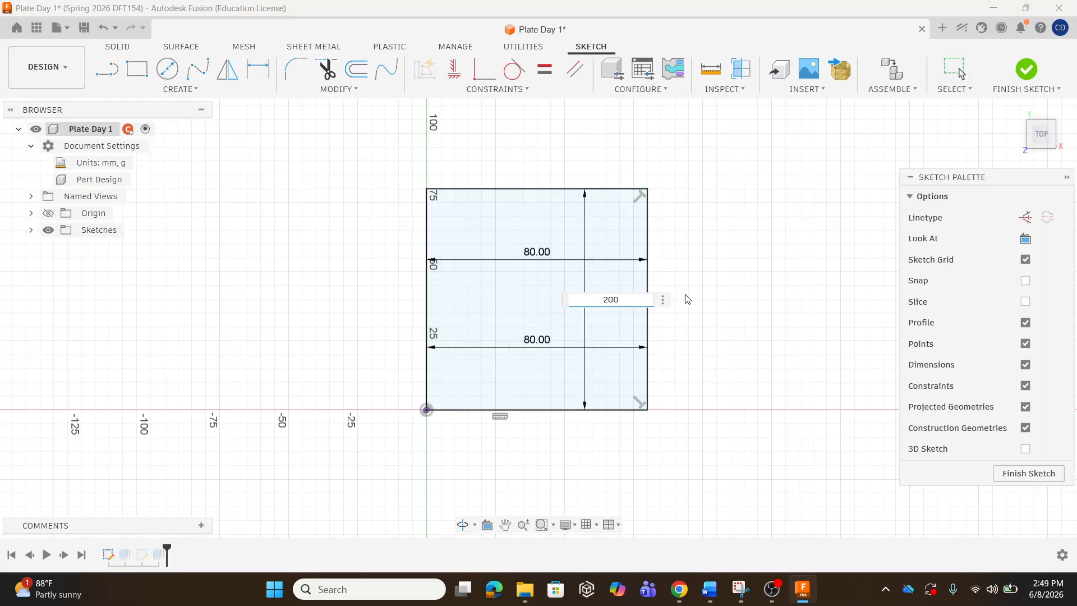
pyautogui.click(527, 342)
pyautogui.press('BackSpace')
pyautogui.write('200')
pyautogui.press('Return')
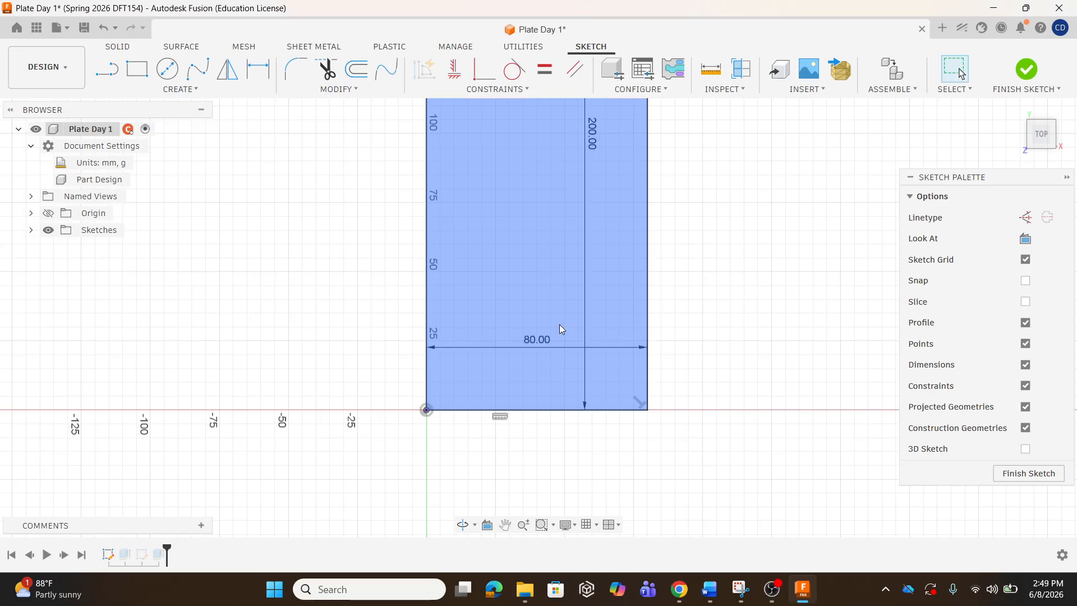
# Set the bottom and top widths to 200 mm, finish the sketch and view the plate's thickness.
pyautogui.doubleClick(531, 339)
pyautogui.write('200')
pyautogui.press('Return')
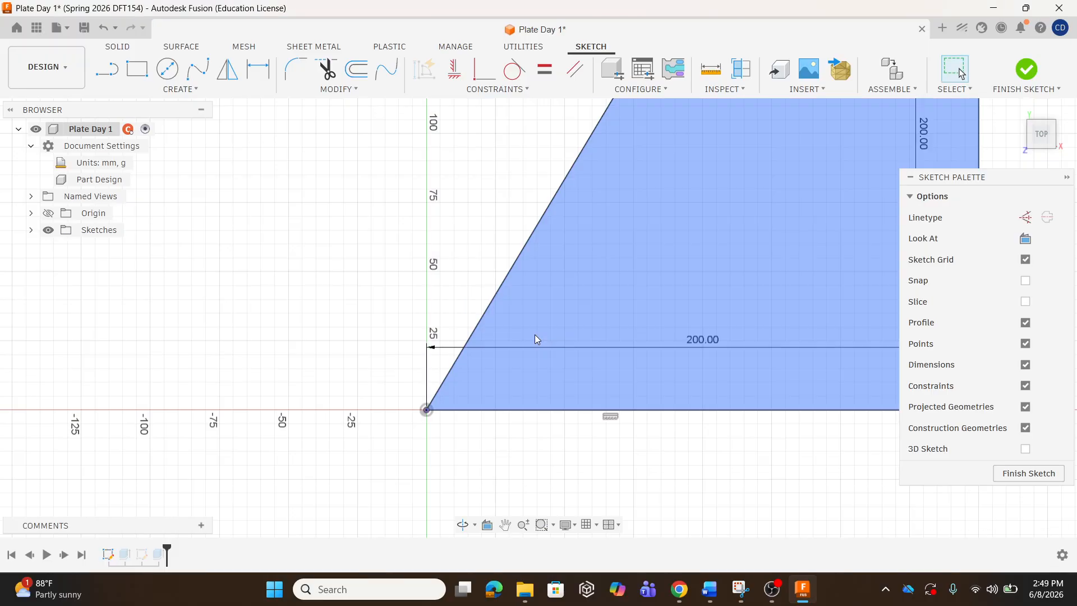
pyautogui.scroll(-4, 443, 365)
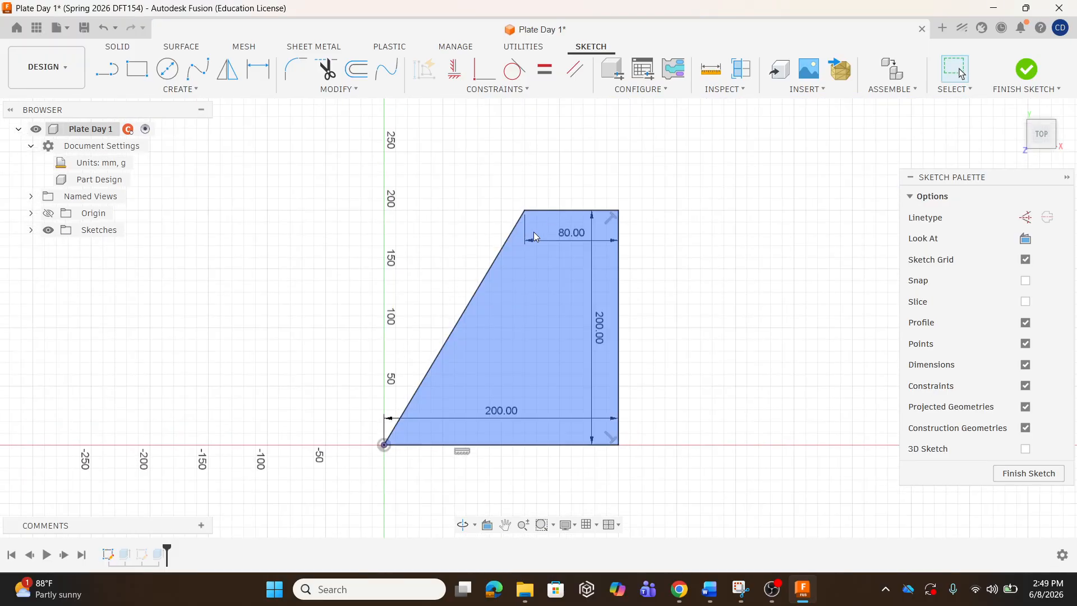
pyautogui.doubleClick(572, 237)
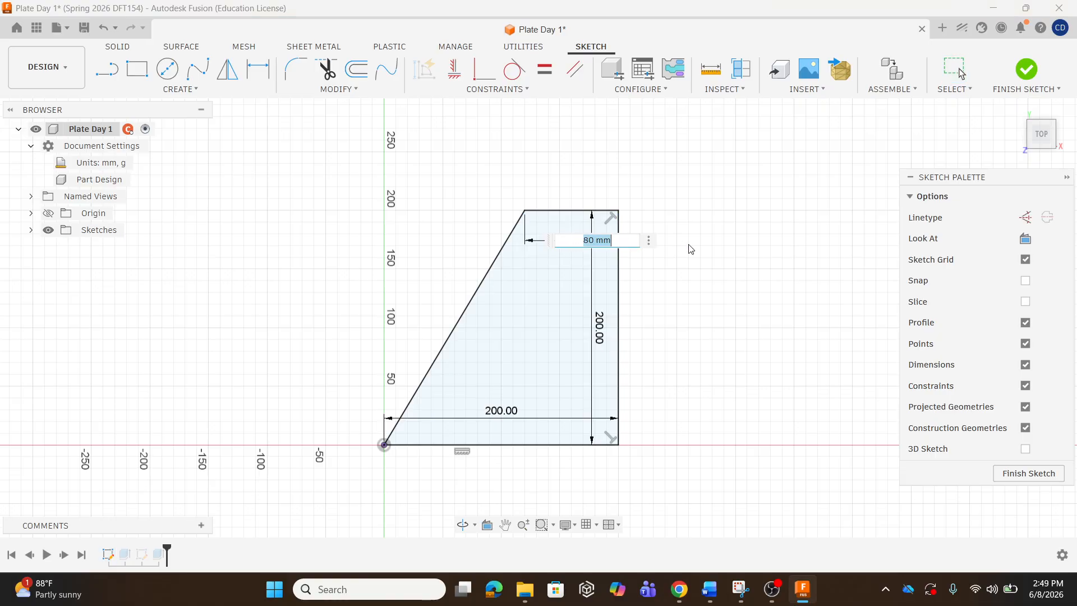
pyautogui.write('200')
pyautogui.press('Return')
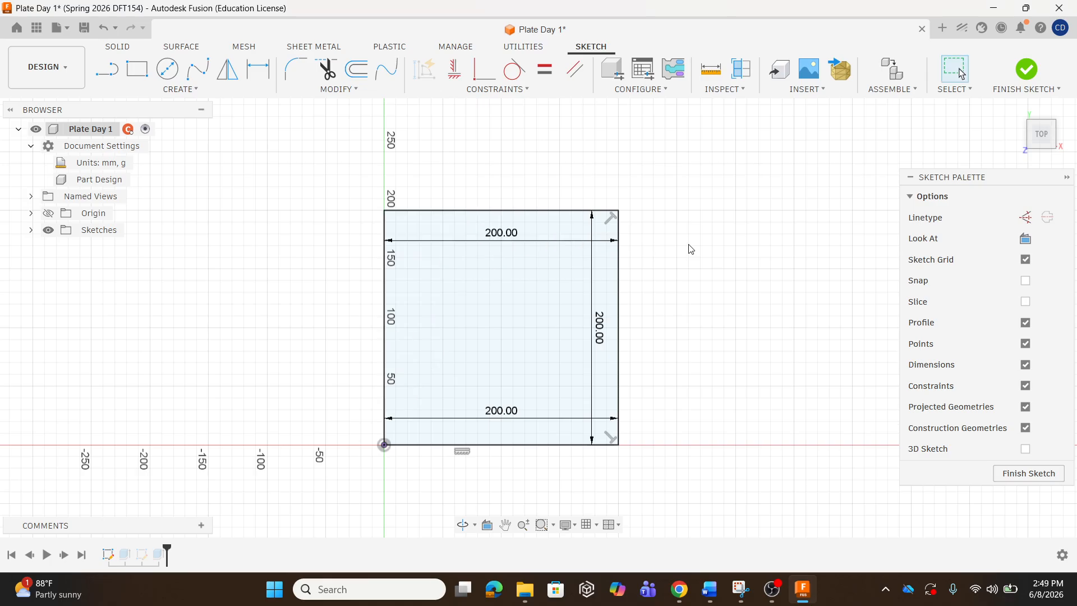
pyautogui.click(1026, 73)
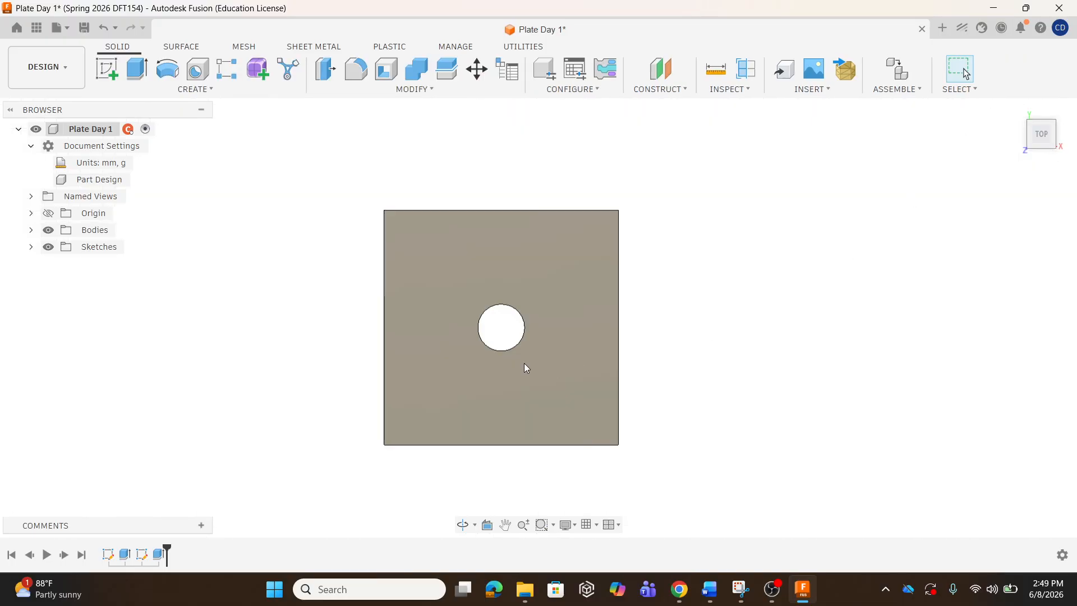
pyautogui.keyDown('shift'); pyautogui.moveTo(493, 365); pyautogui.dragTo(487, 324, button='middle'); pyautogui.keyUp('shift')
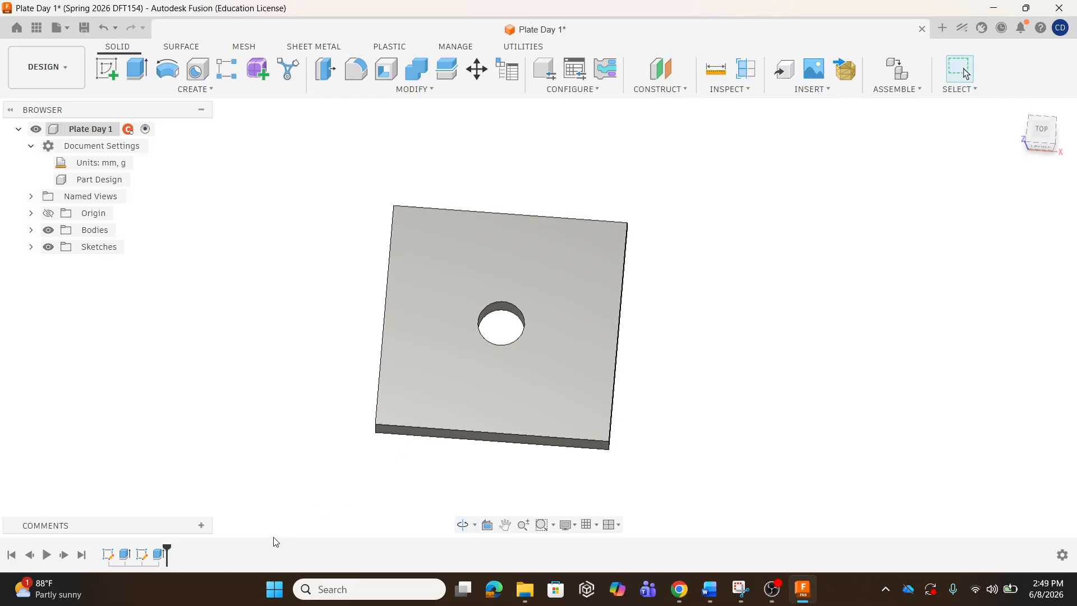
# Check the hole sketch's centring formulas, then set the plate's bottom width back to 100 mm.
pyautogui.doubleClick(143, 555)
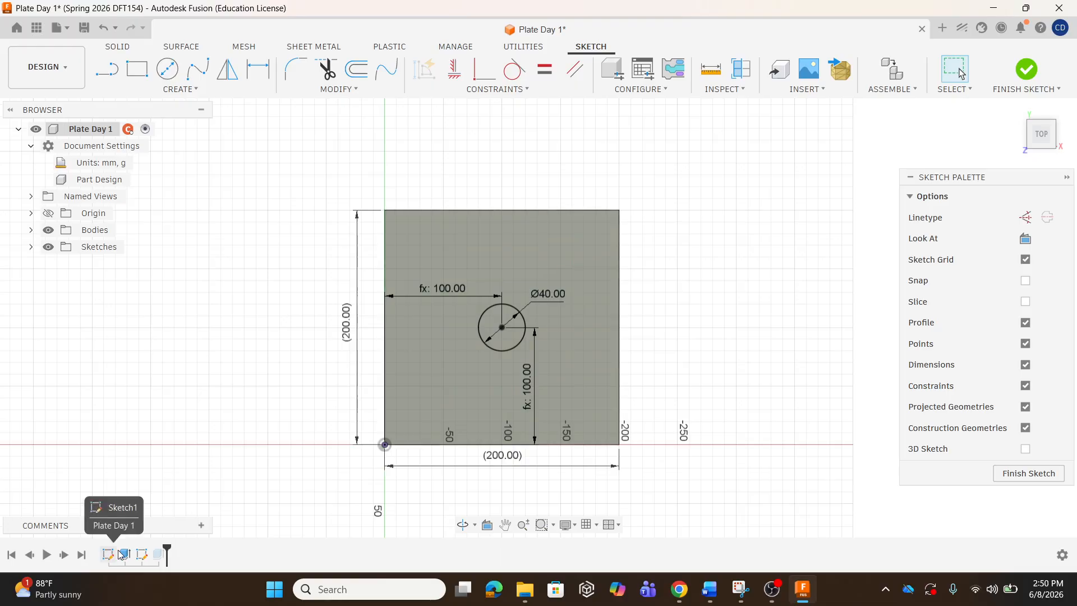
pyautogui.click(1026, 70)
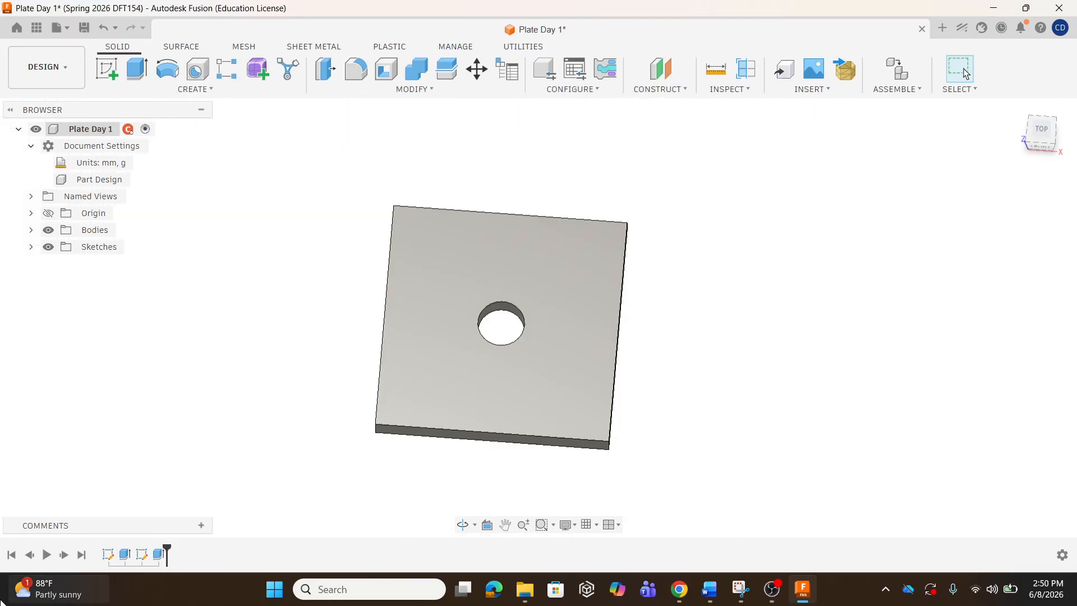
pyautogui.doubleClick(107, 554)
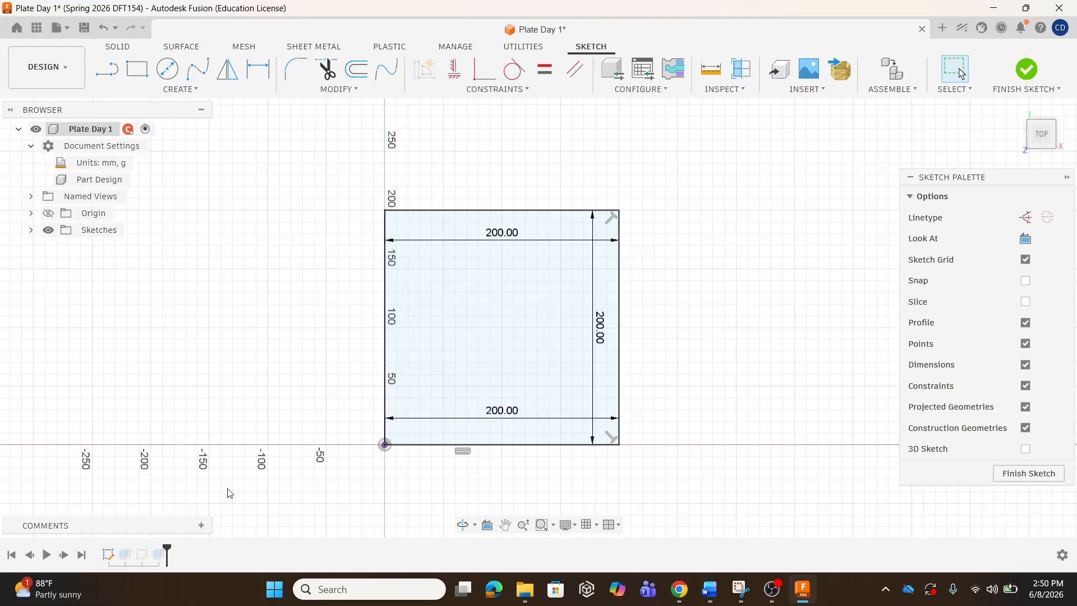
pyautogui.doubleClick(503, 411)
pyautogui.write('100')
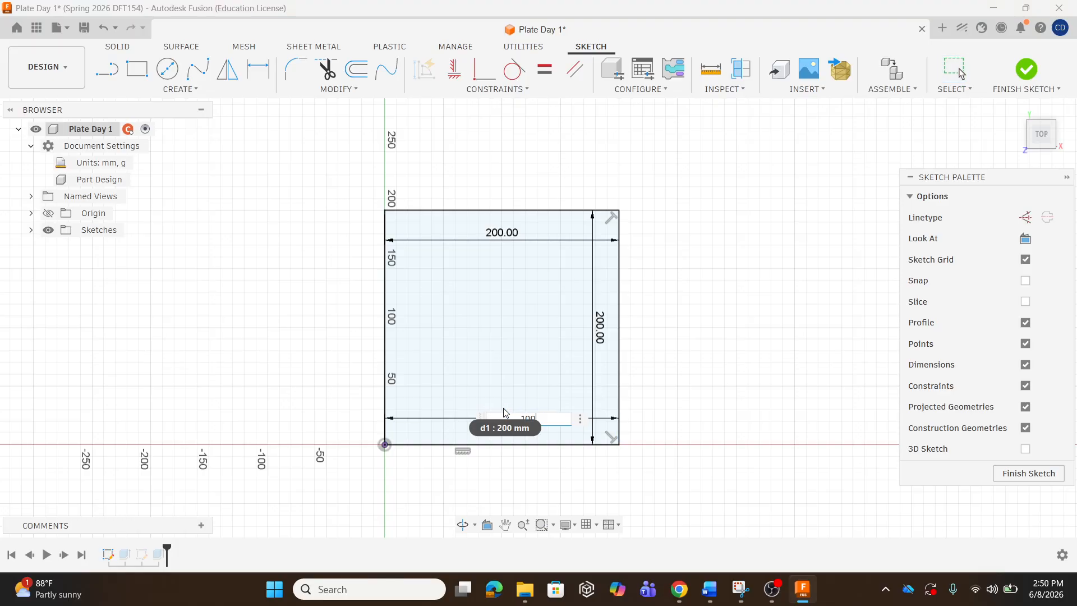
pyautogui.doubleClick(599, 328)
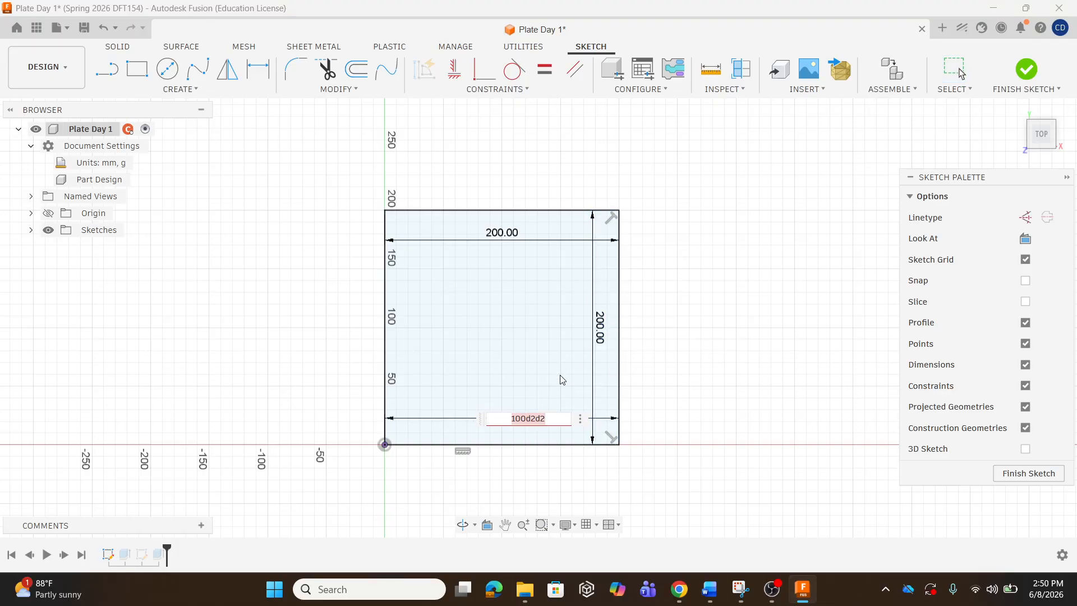
pyautogui.press('BackSpace')
pyautogui.write('100')
pyautogui.press('Return')
# Set the plate height and top width to 100 mm, finish the sketch and view in 3D.
pyautogui.doubleClick(500, 321)
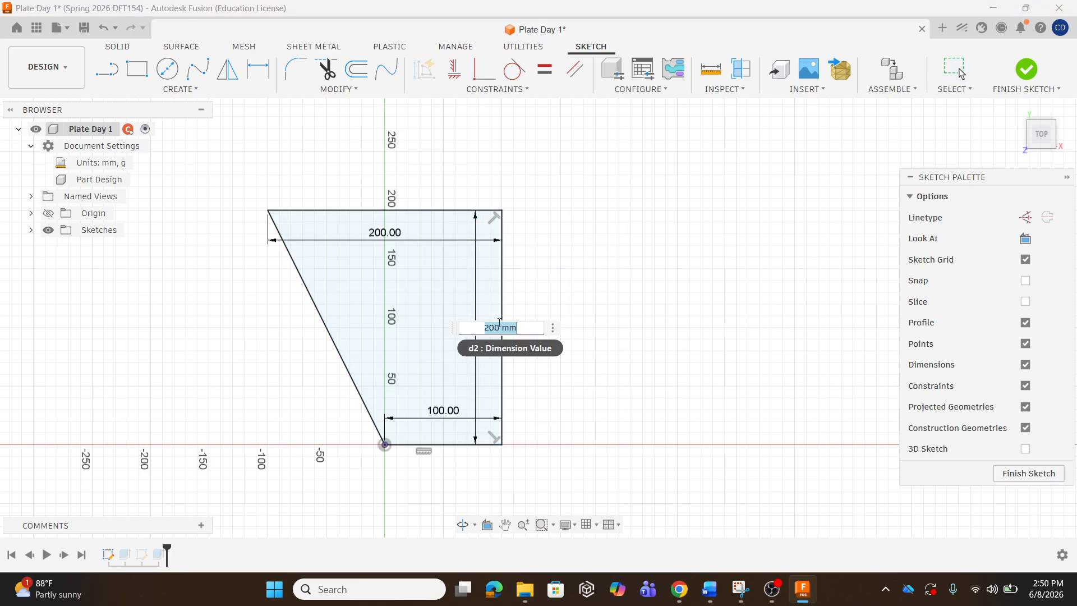
pyautogui.write('100')
pyautogui.press('Return')
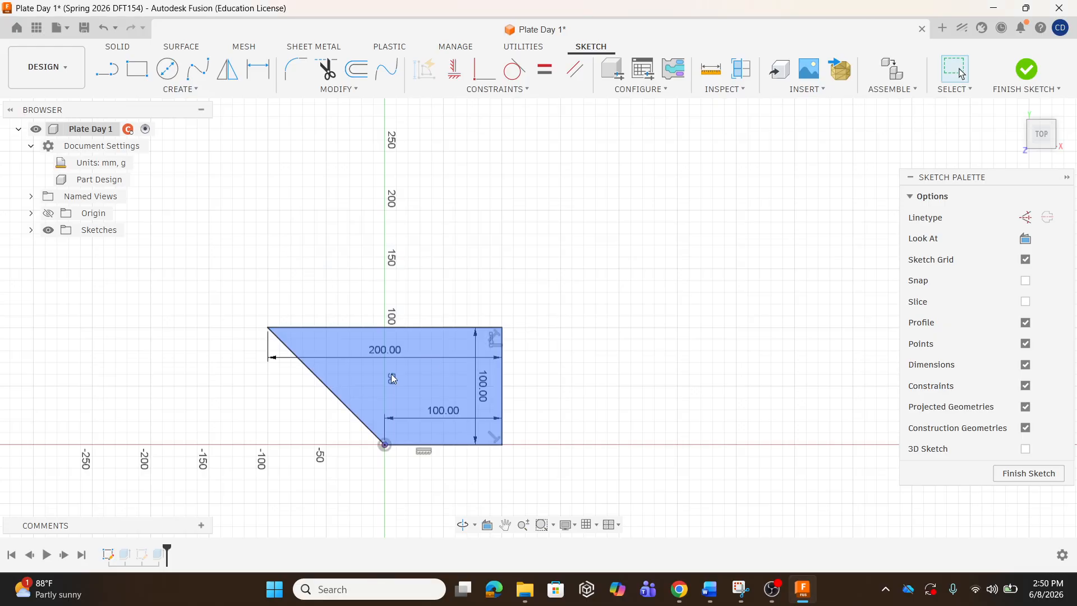
pyautogui.doubleClick(377, 353)
pyautogui.write('100')
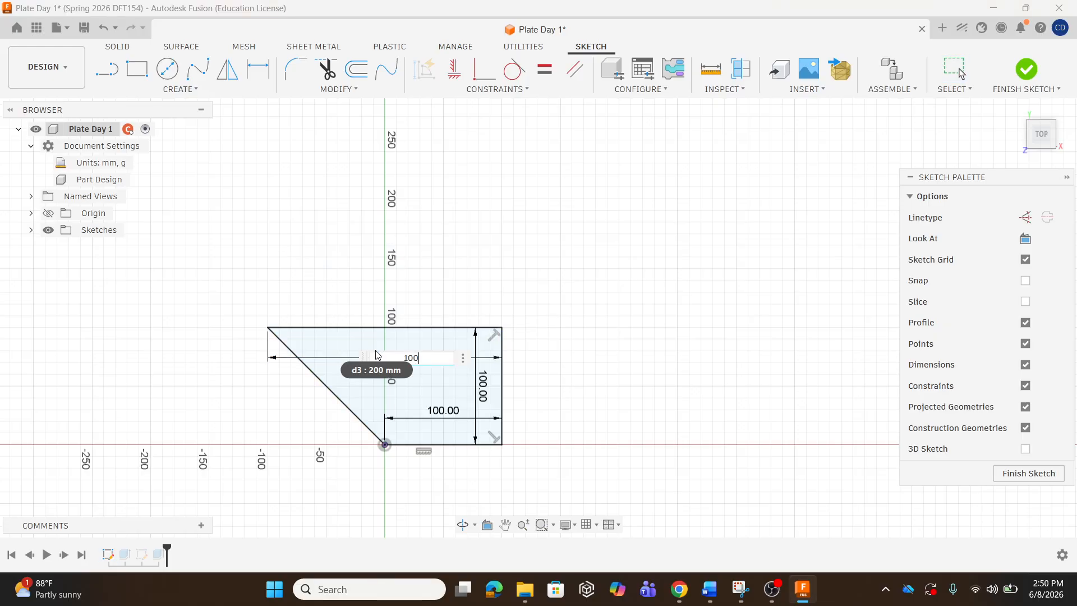
pyautogui.press('Return')
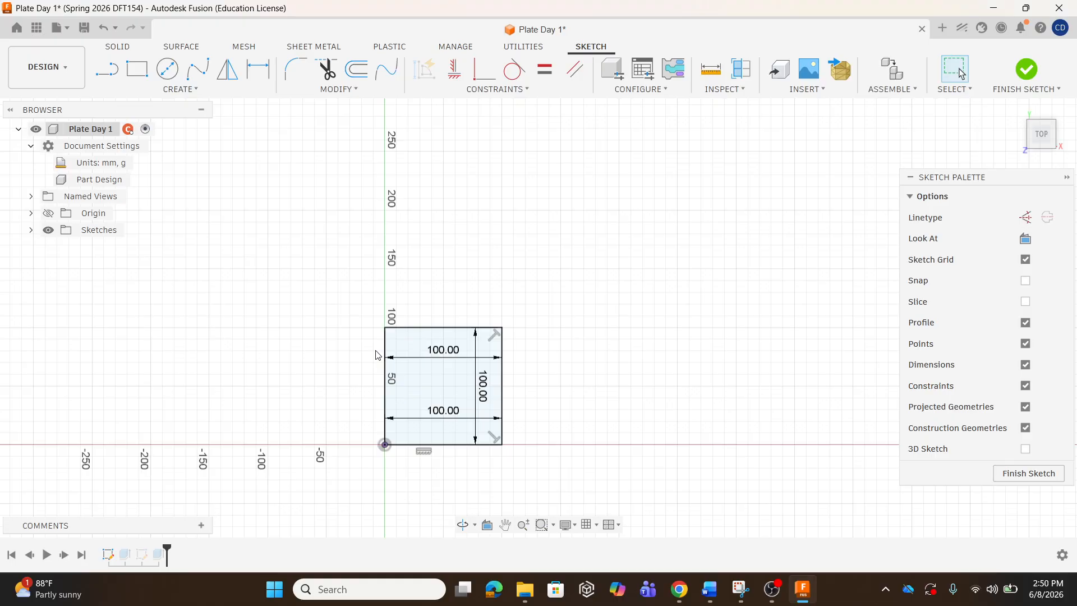
pyautogui.click(1029, 67)
pyautogui.scroll(4, 420, 422)
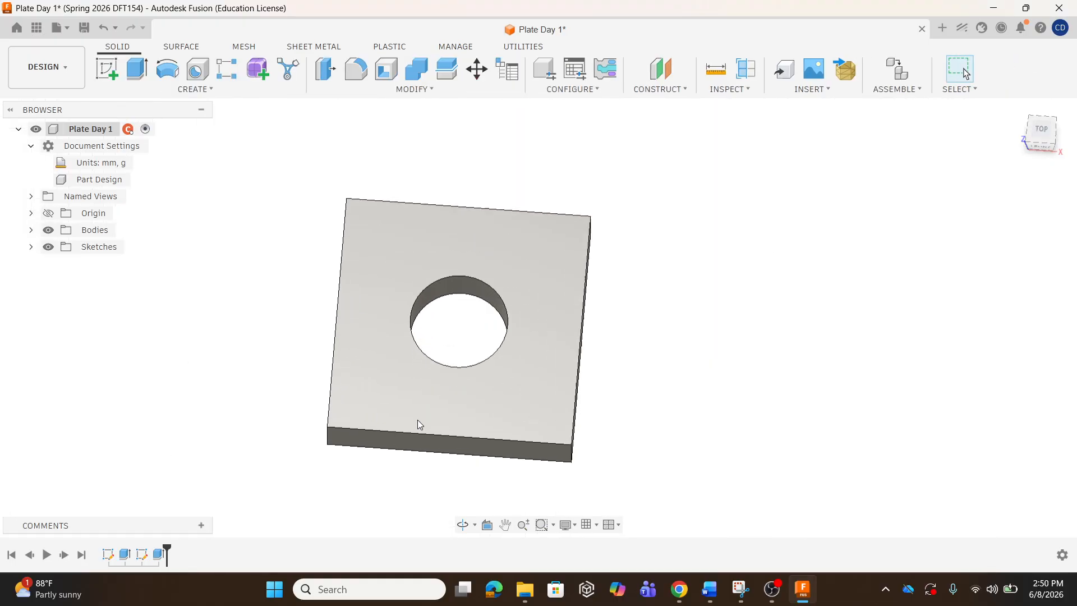
pyautogui.keyDown('shift'); pyautogui.moveTo(415, 421); pyautogui.dragTo(415, 384, button='middle'); pyautogui.keyUp('shift')
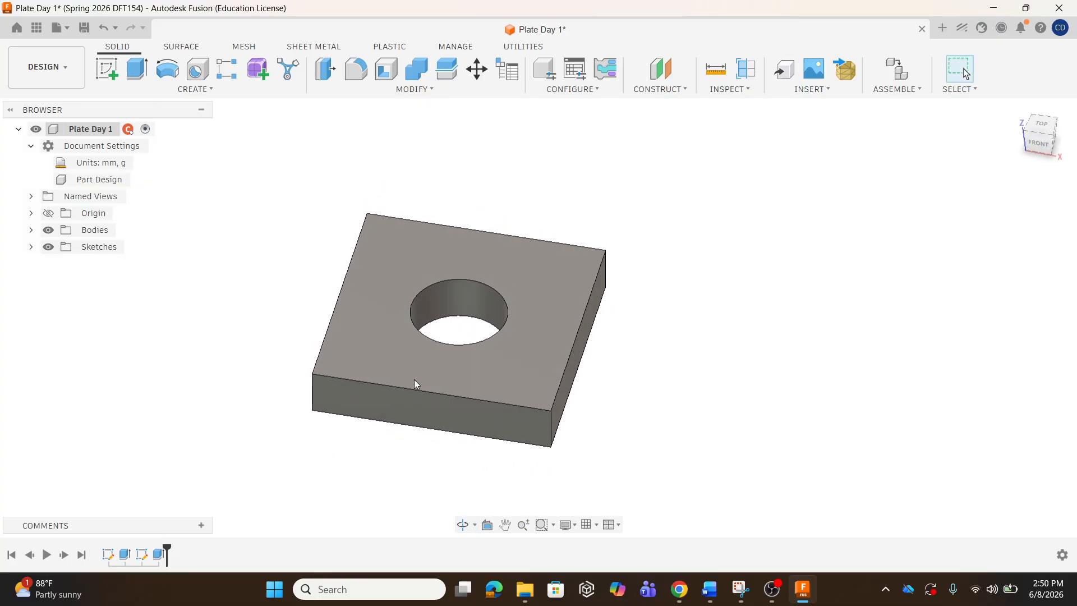